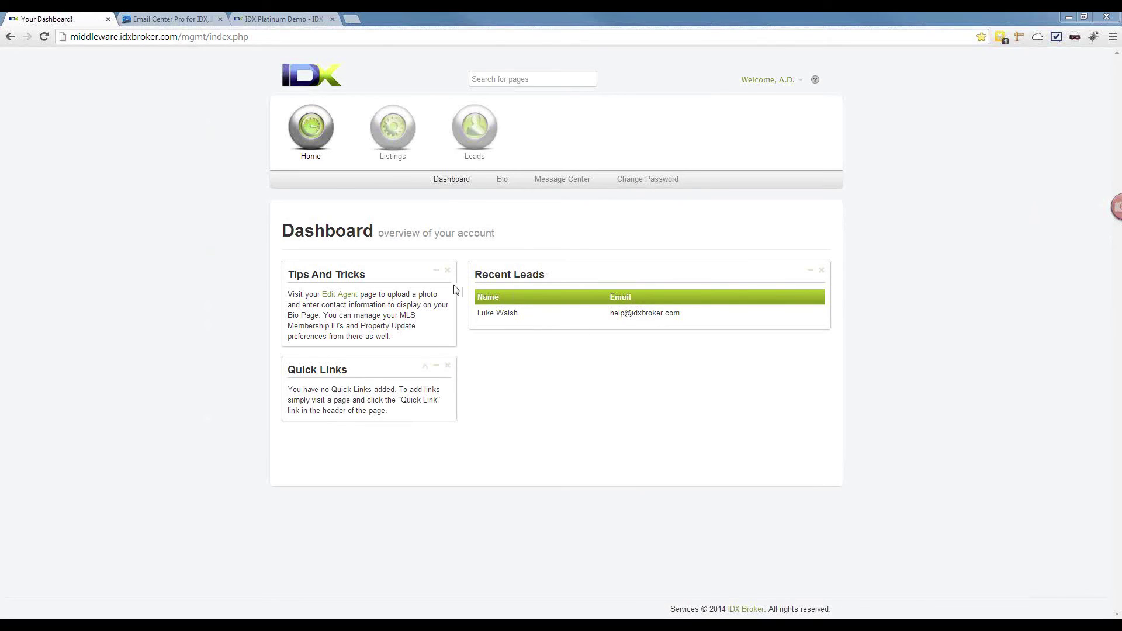
Step: Glance at the IDX knowledgebase, then open the full Leads list
{"action": "left_click", "coordinate": [815, 80]}
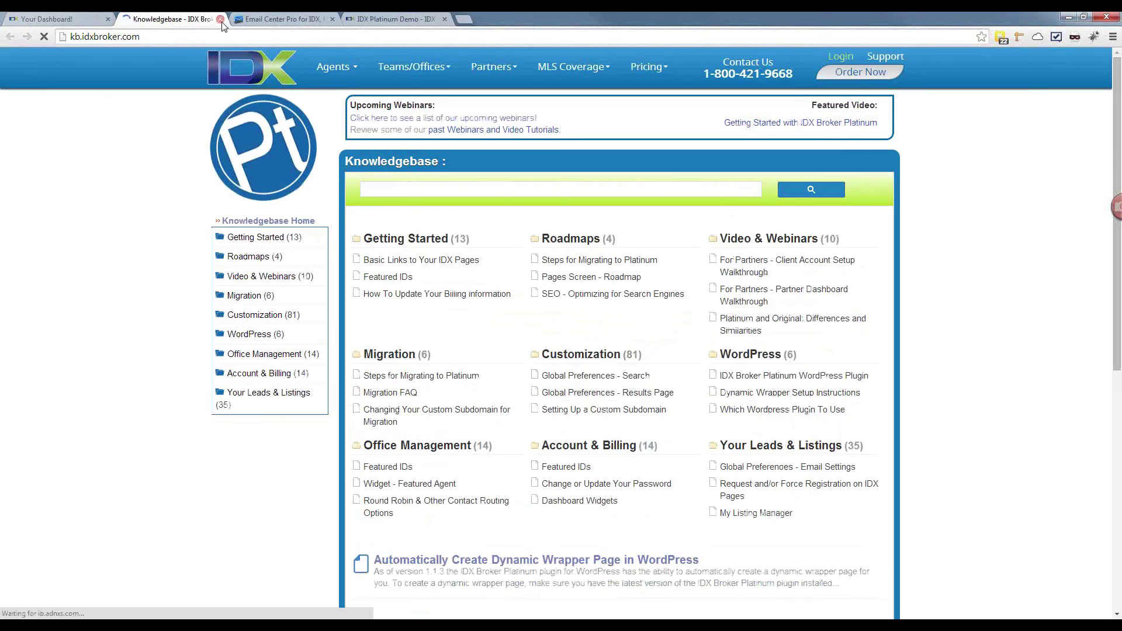
{"action": "left_click", "coordinate": [221, 20]}
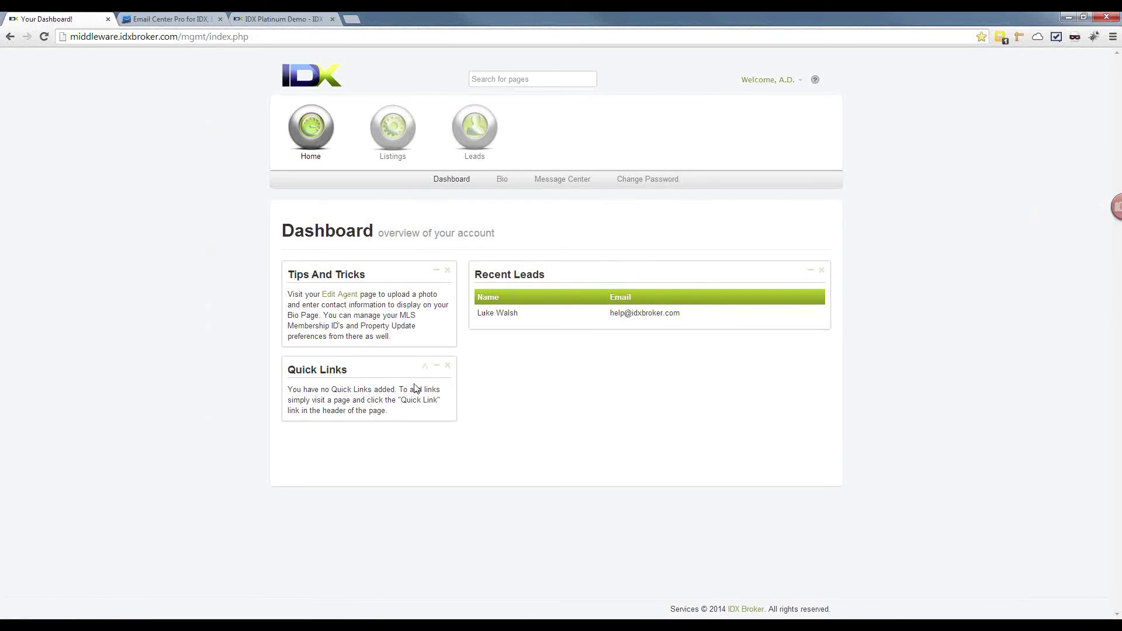
{"action": "left_click", "coordinate": [471, 138]}
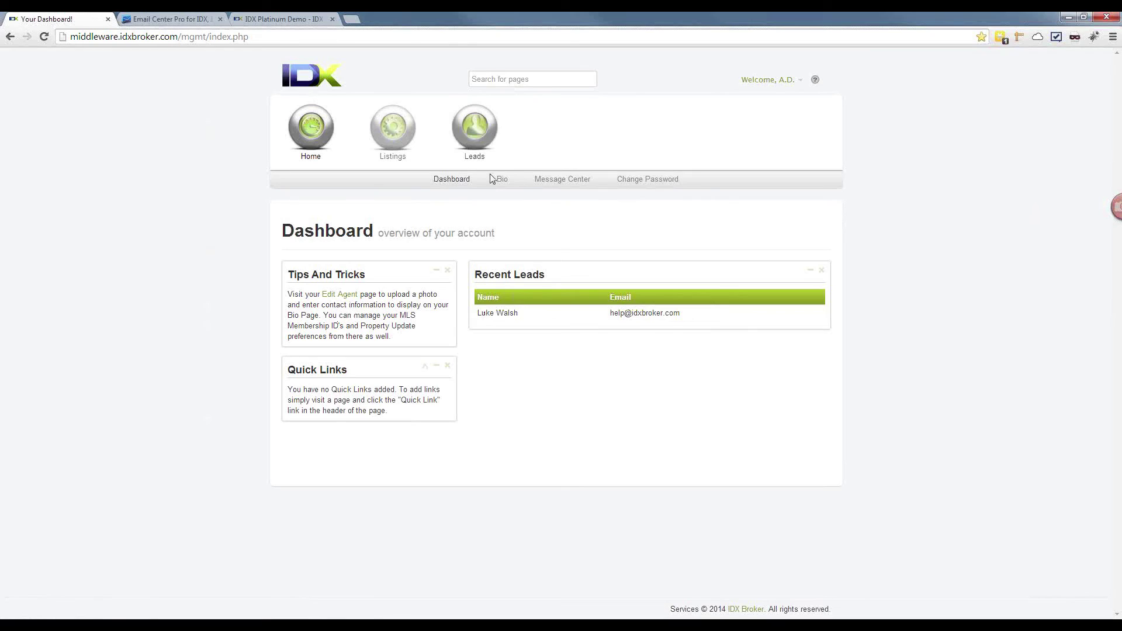
{"action": "left_click", "coordinate": [530, 179]}
{"action": "left_click", "coordinate": [528, 198]}
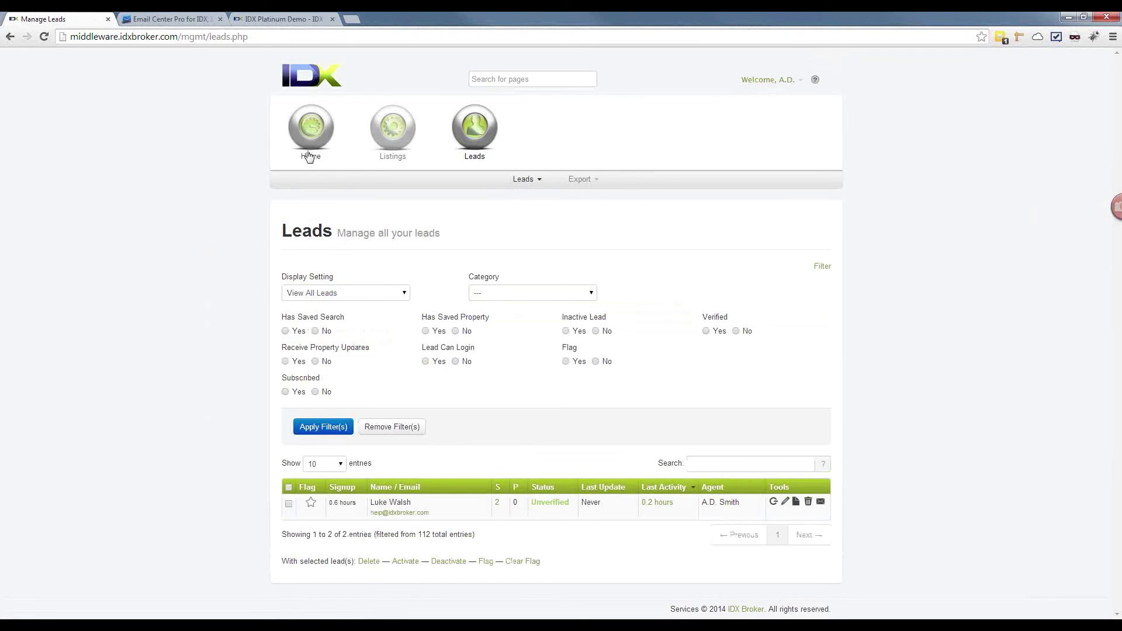
Step: Back on the Dashboard, move Quick Links above Tips And Tricks and open the agent Bio
{"action": "mouse_move", "coordinate": [310, 146]}
{"action": "left_click", "coordinate": [462, 182]}
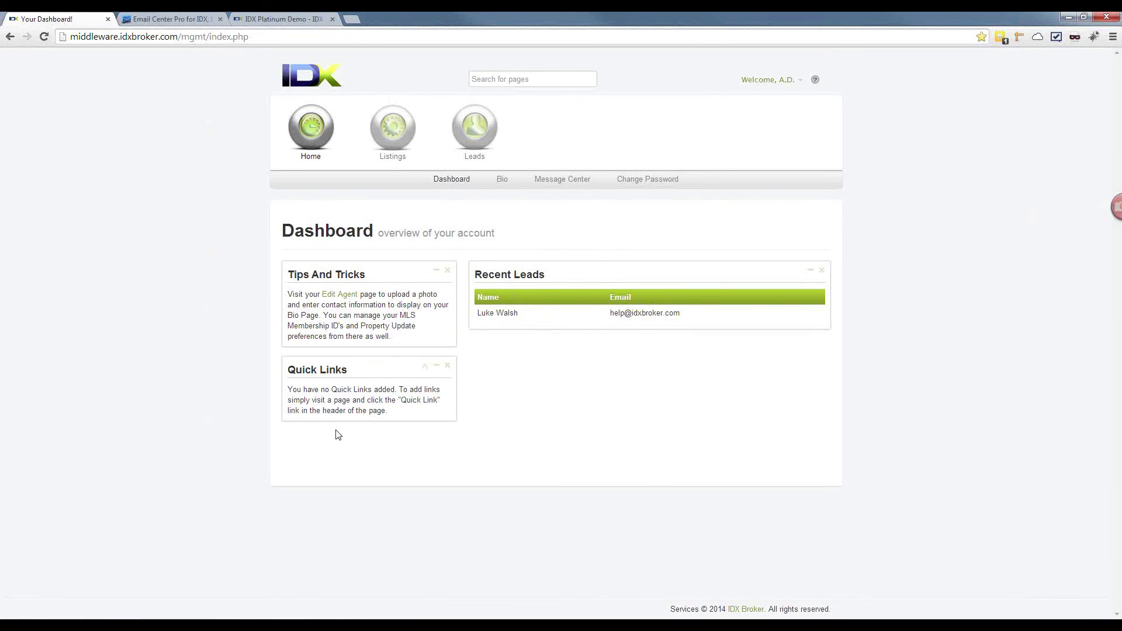
{"action": "left_click_drag", "start_coordinate": [316, 370], "coordinate": [324, 275]}
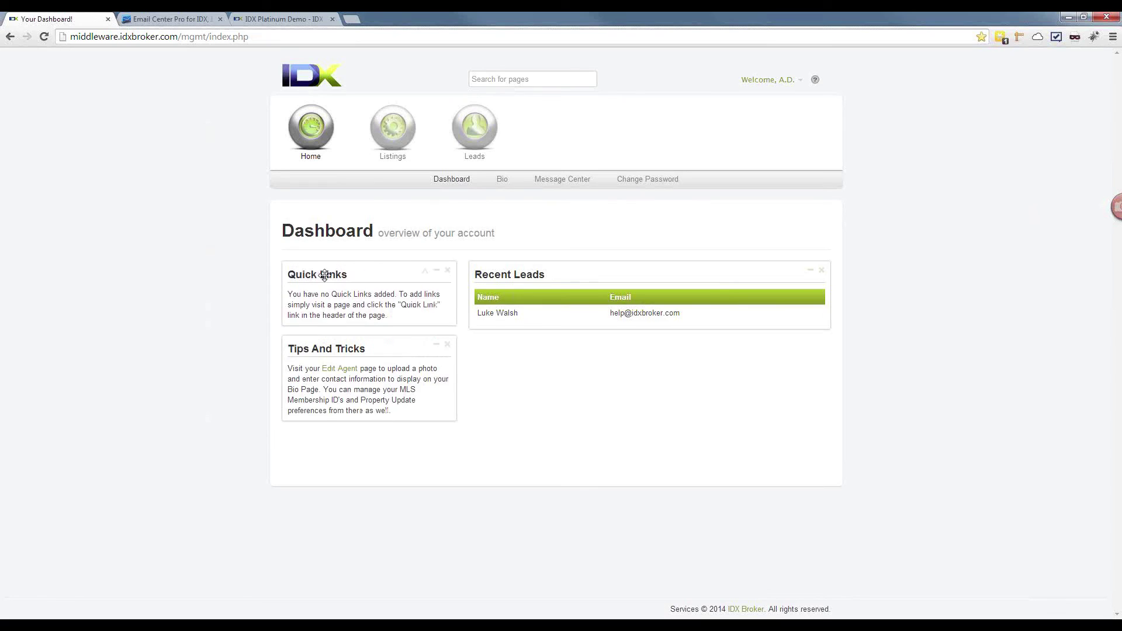
{"action": "left_click", "coordinate": [502, 179]}
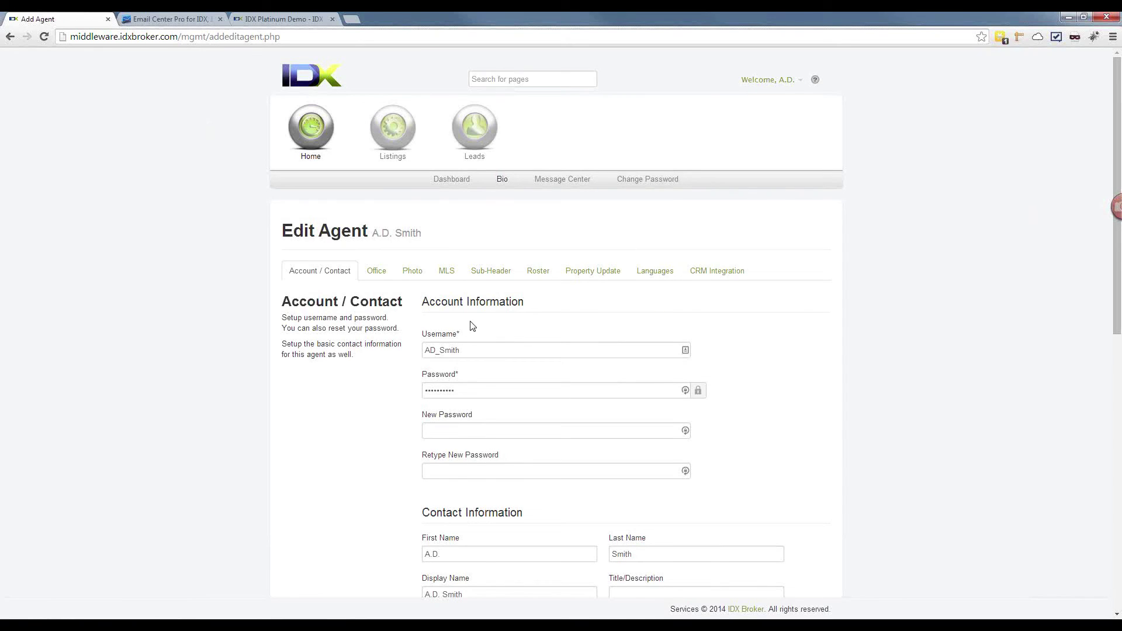
Step: Scroll through the agent's Account and Contact details and start editing the Bio
{"action": "scroll", "coordinate": [375, 289], "scroll_direction": "down", "scroll_amount": 2}
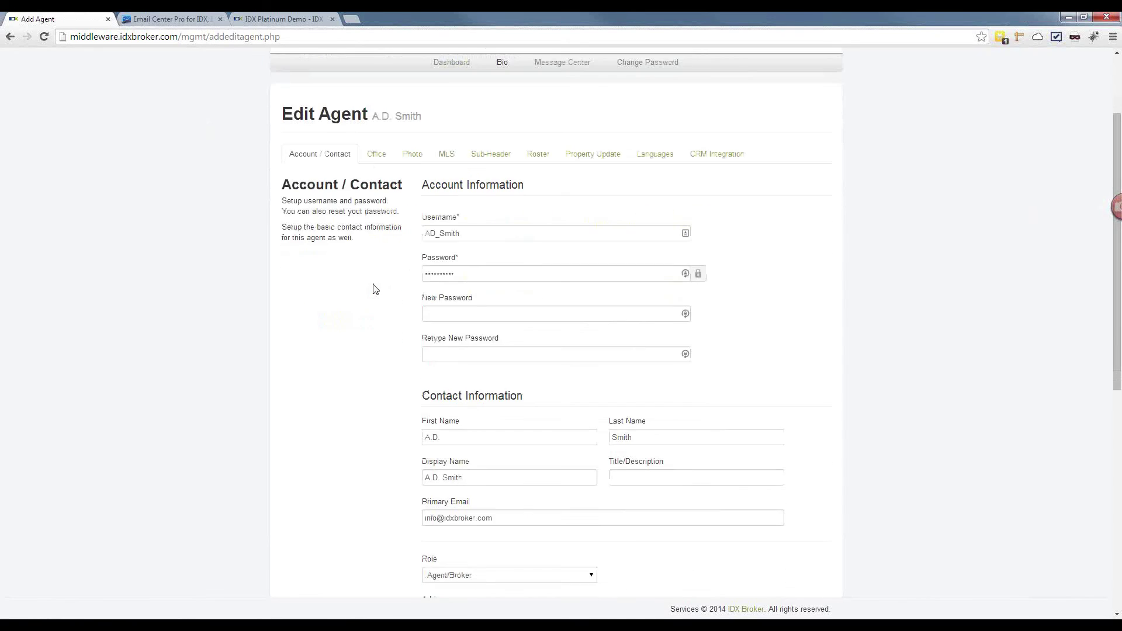
{"action": "scroll", "coordinate": [375, 289], "scroll_direction": "down", "scroll_amount": 3}
{"action": "scroll", "coordinate": [516, 401], "scroll_direction": "down", "scroll_amount": 5}
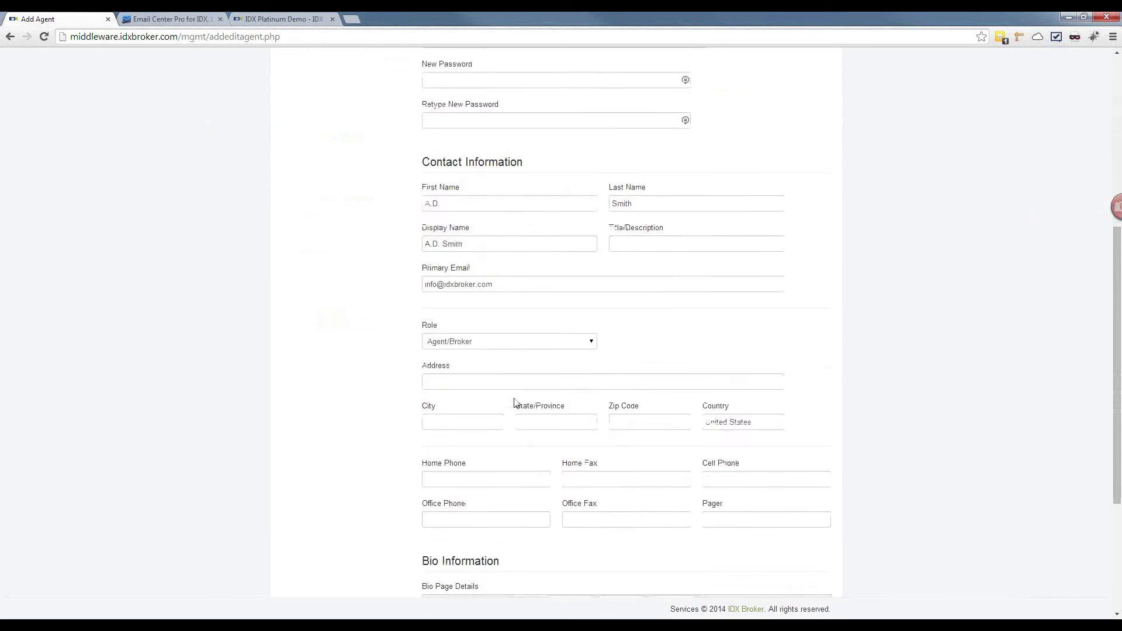
{"action": "left_click", "coordinate": [497, 435]}
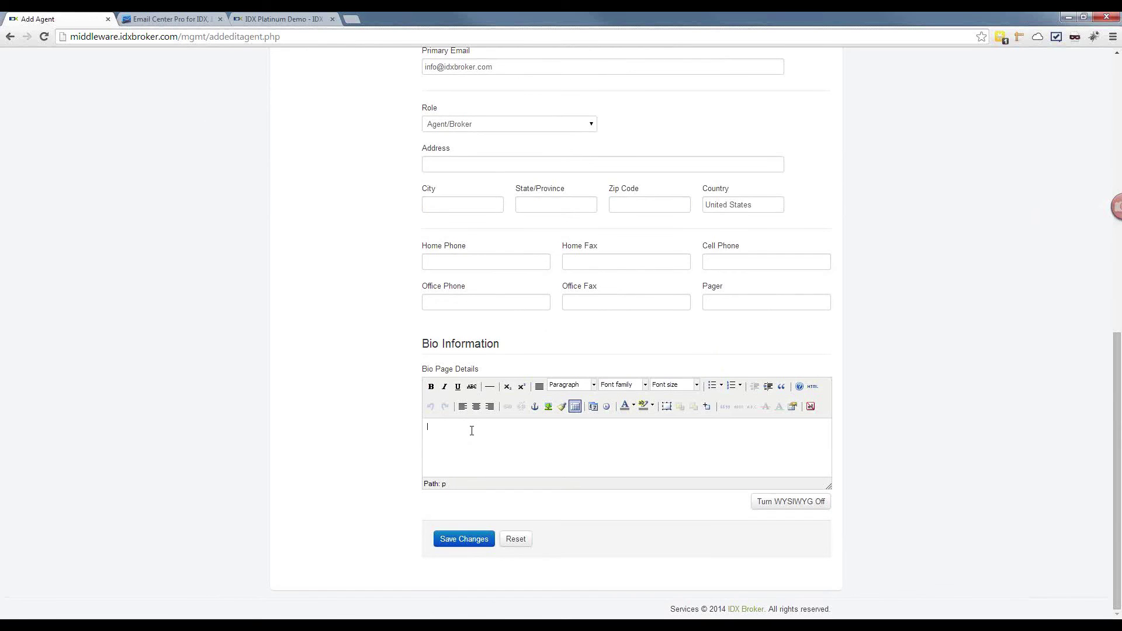
Step: Review the agent's Office assignments, then bring up the Photo settings
{"action": "scroll", "coordinate": [474, 427], "scroll_direction": "up", "scroll_amount": 8}
{"action": "scroll", "coordinate": [472, 431], "scroll_direction": "up", "scroll_amount": 2}
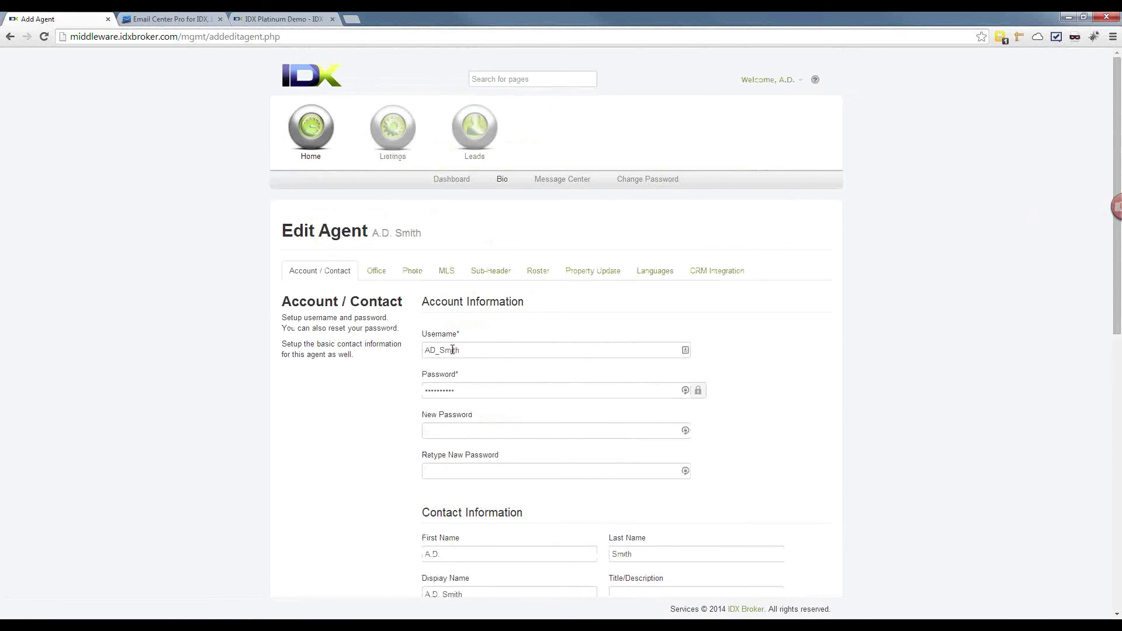
{"action": "scroll", "coordinate": [427, 417], "scroll_direction": "down", "scroll_amount": 1}
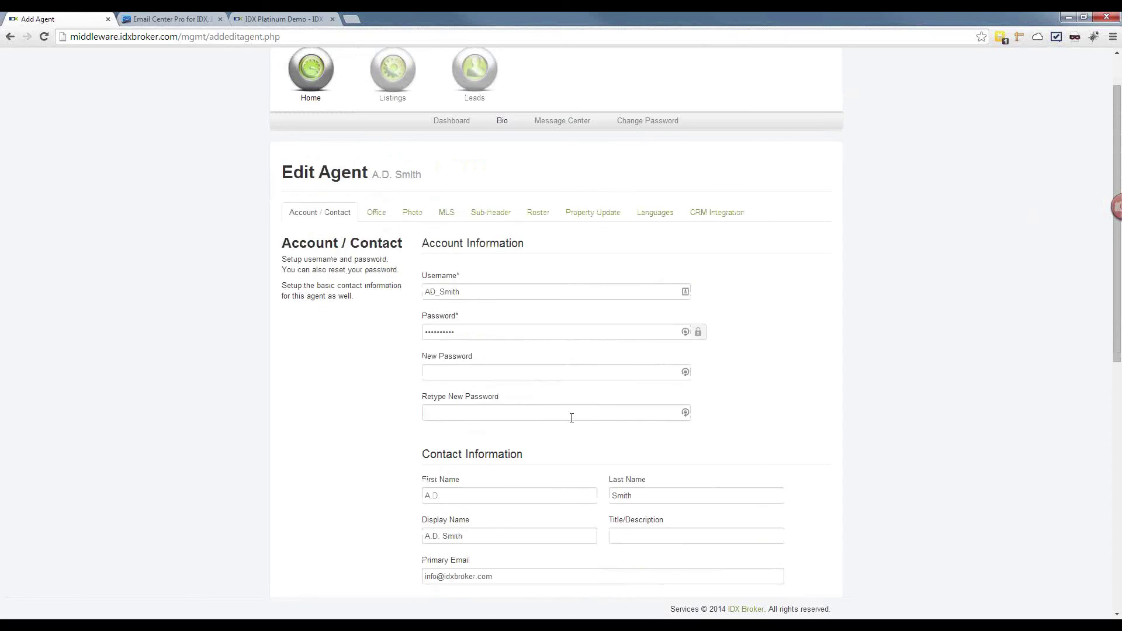
{"action": "left_click", "coordinate": [385, 221]}
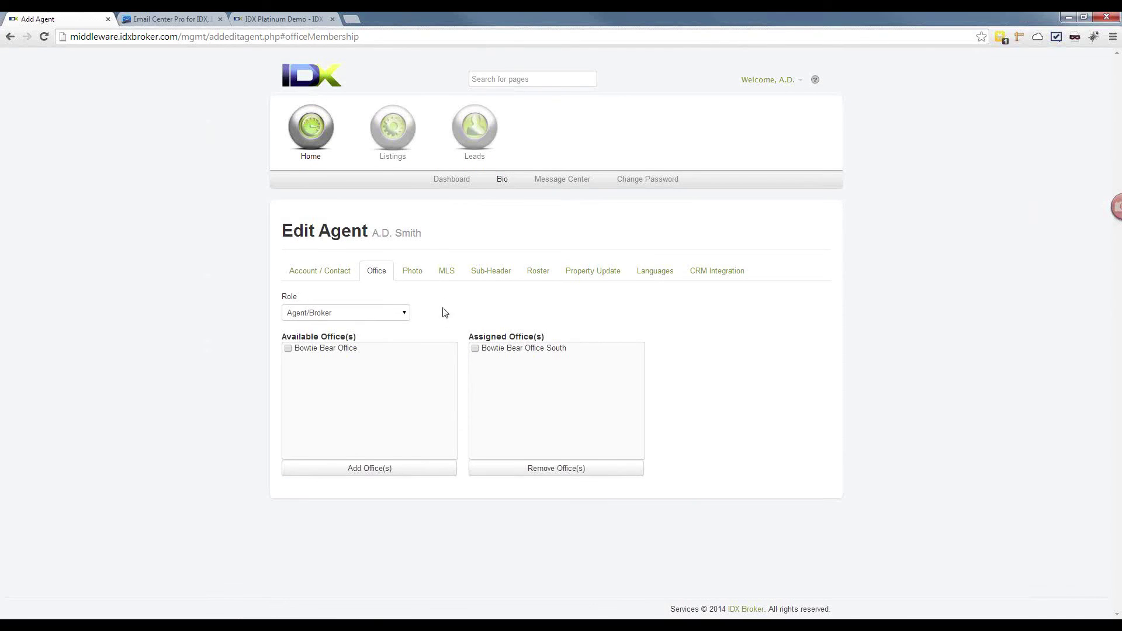
{"action": "left_click", "coordinate": [417, 274]}
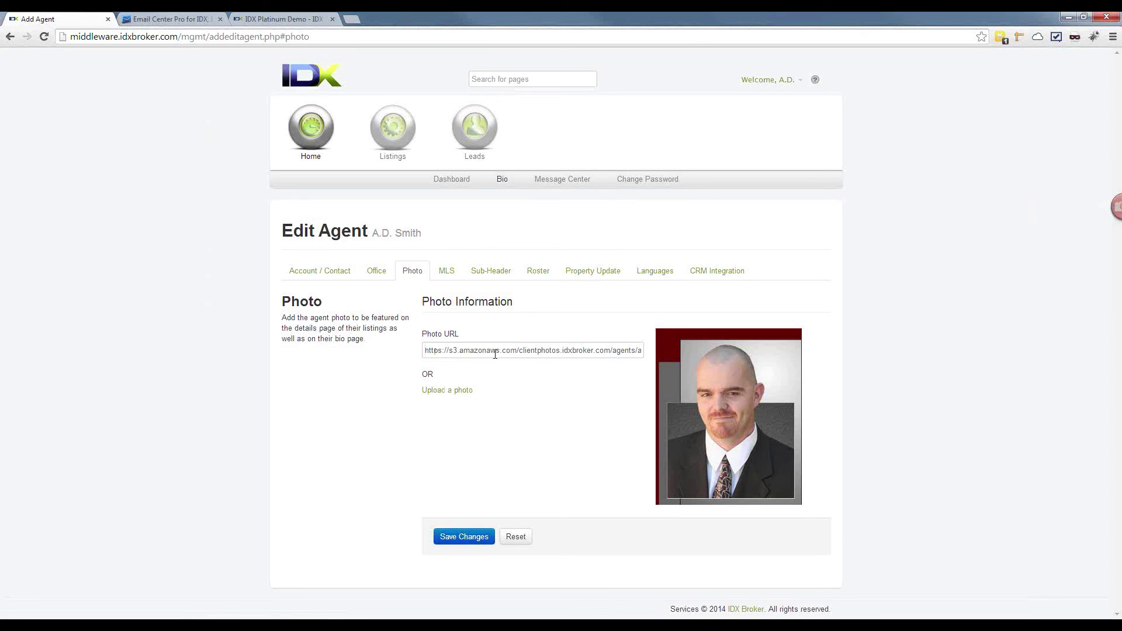
Step: Browse the RMLS agent ID list on the MLS tab unchanged, then move to Sub-Header
{"action": "left_click", "coordinate": [443, 271]}
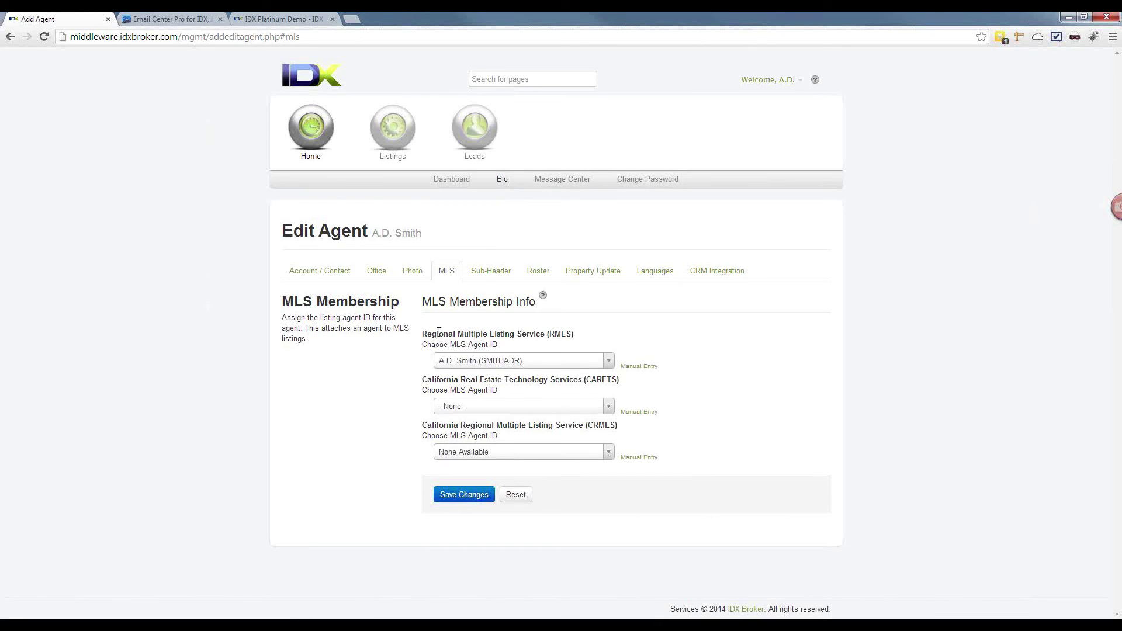
{"action": "left_click", "coordinate": [464, 361]}
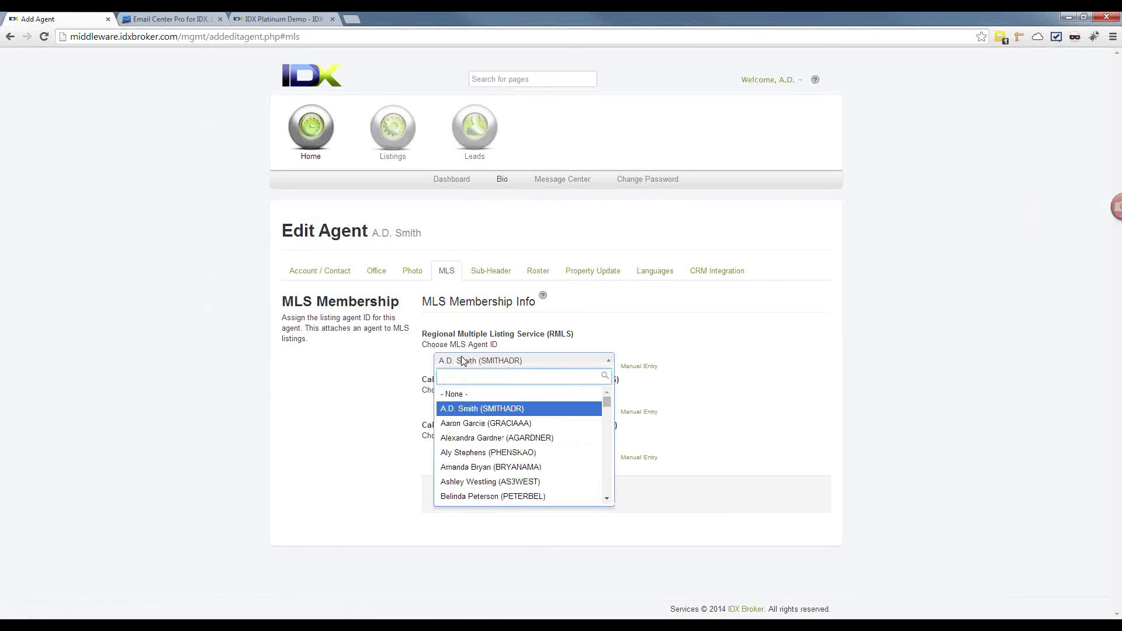
{"action": "left_click", "coordinate": [464, 361]}
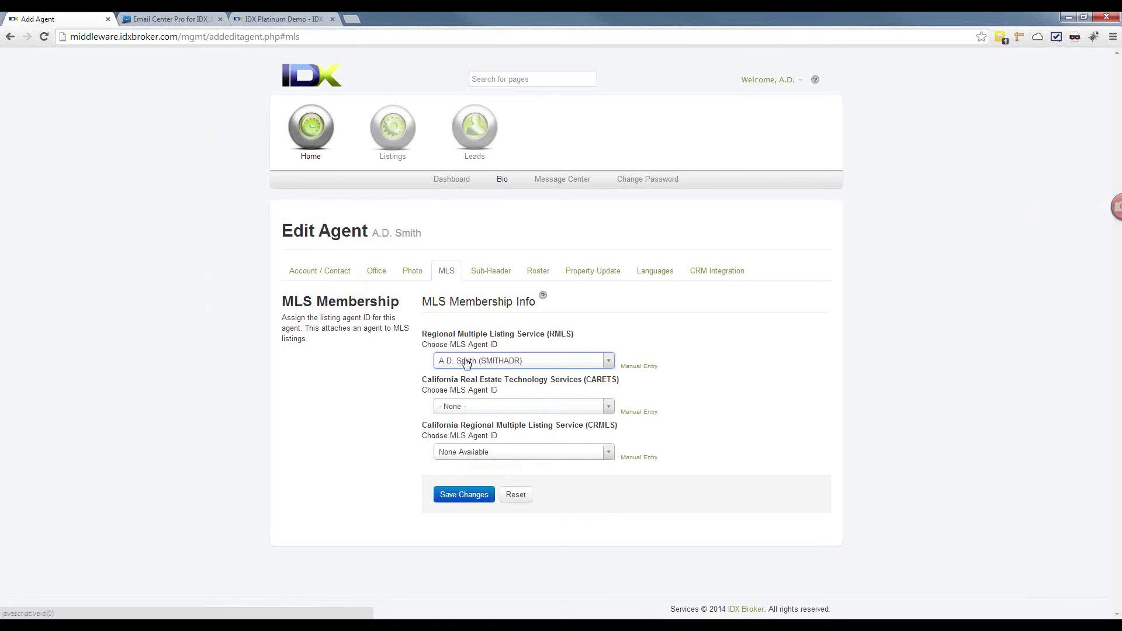
{"action": "left_click", "coordinate": [466, 363]}
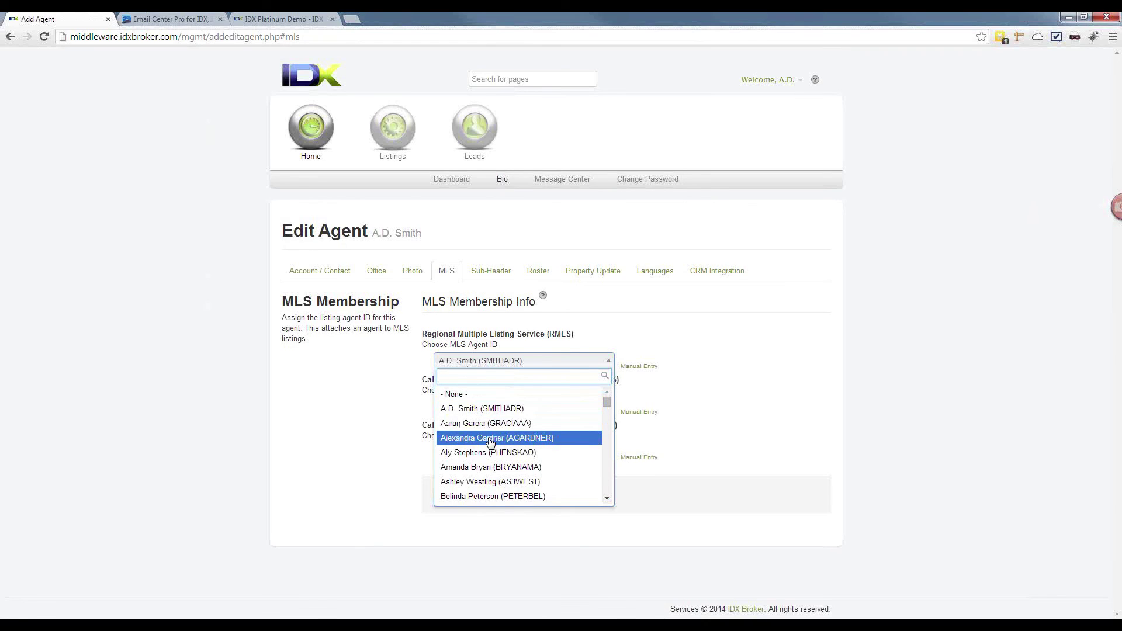
{"action": "scroll", "coordinate": [490, 443], "scroll_direction": "down", "scroll_amount": 1}
{"action": "scroll", "coordinate": [490, 443], "scroll_direction": "up", "scroll_amount": 1}
{"action": "left_click", "coordinate": [327, 368]}
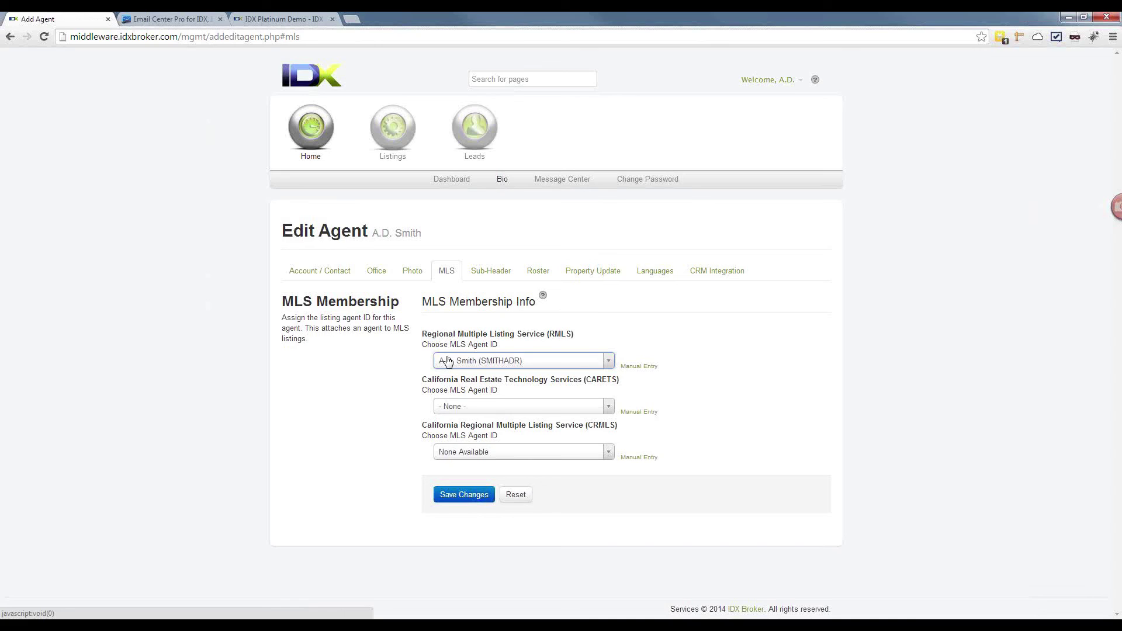
{"action": "left_click", "coordinate": [491, 272]}
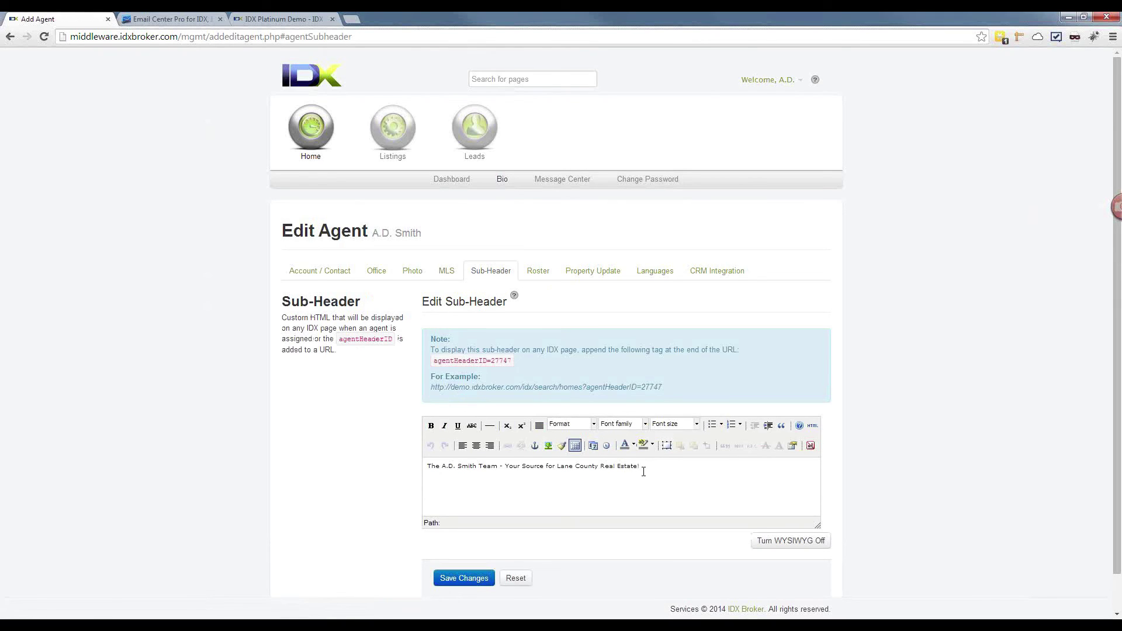
Step: Select 'agentHeaderID=27747' at the end of the example URL and switch to the demo site
{"action": "left_click_drag", "start_coordinate": [667, 387], "coordinate": [435, 391]}
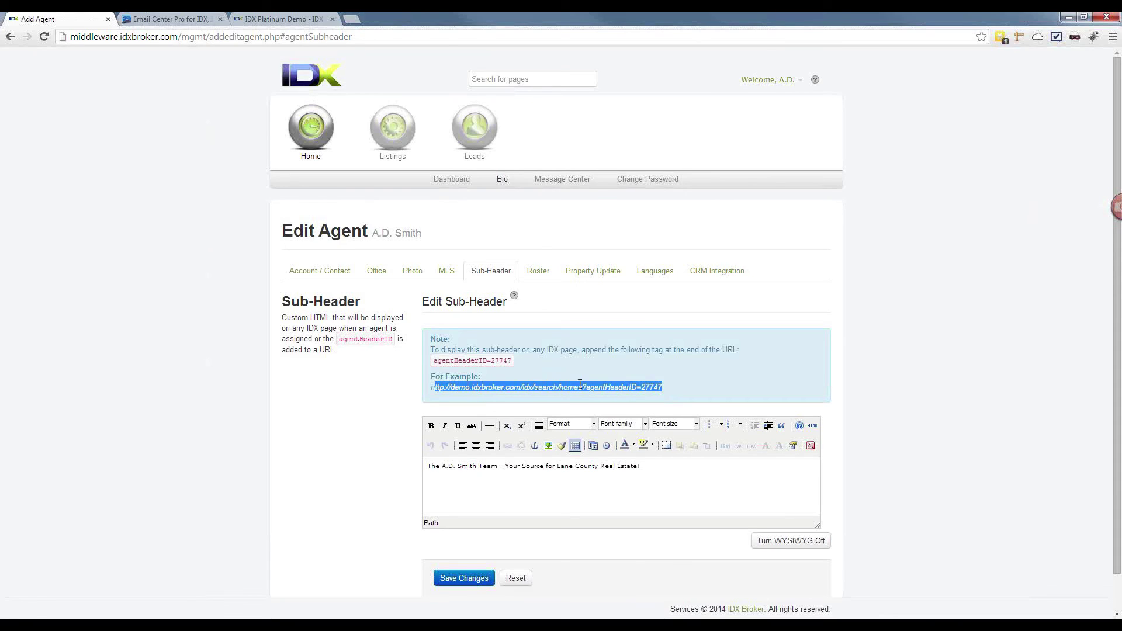
{"action": "left_click", "coordinate": [524, 371]}
{"action": "left_click_drag", "start_coordinate": [674, 390], "coordinate": [589, 390]}
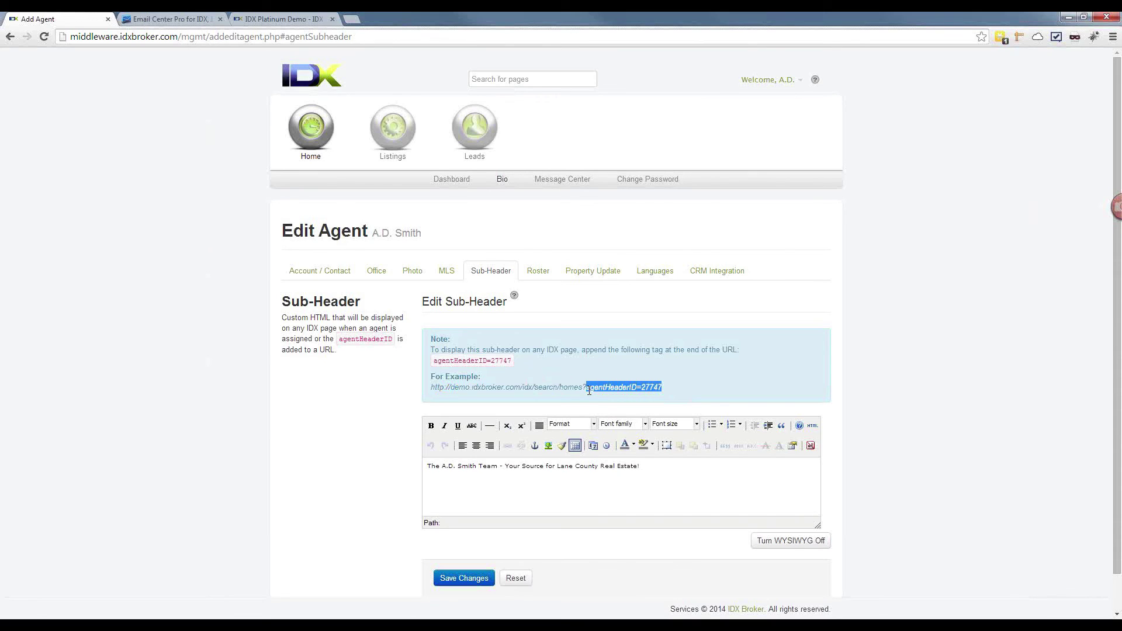
{"action": "left_click", "coordinate": [281, 19]}
Step: Start a new demo property search and add '?' to its address, removing a wrong paste
{"action": "left_click", "coordinate": [403, 37]}
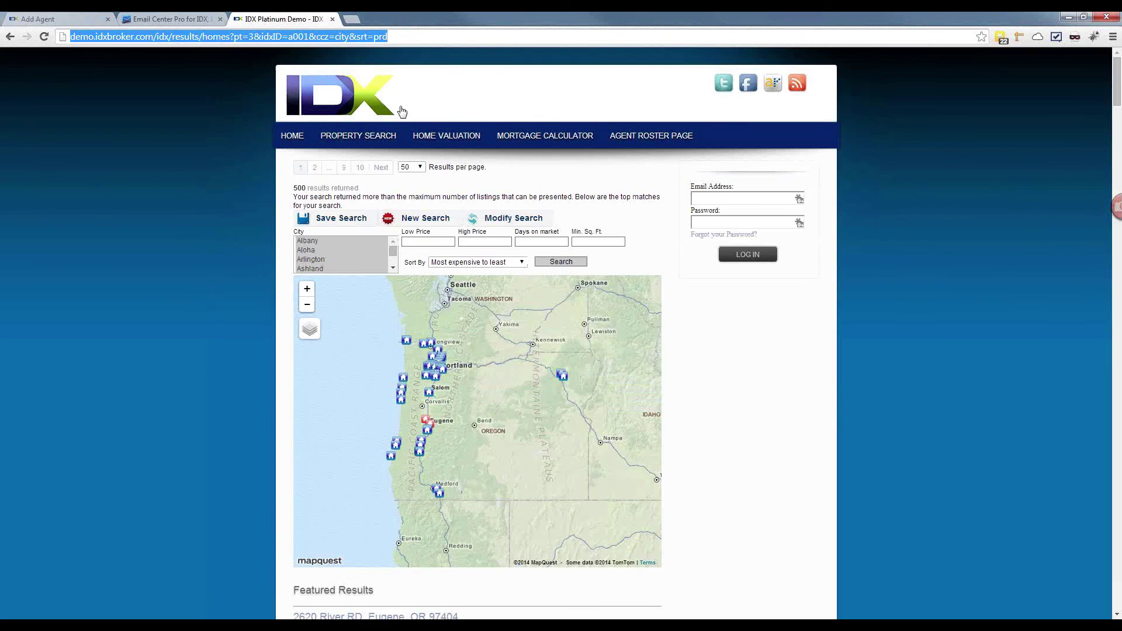
{"action": "left_click", "coordinate": [424, 220]}
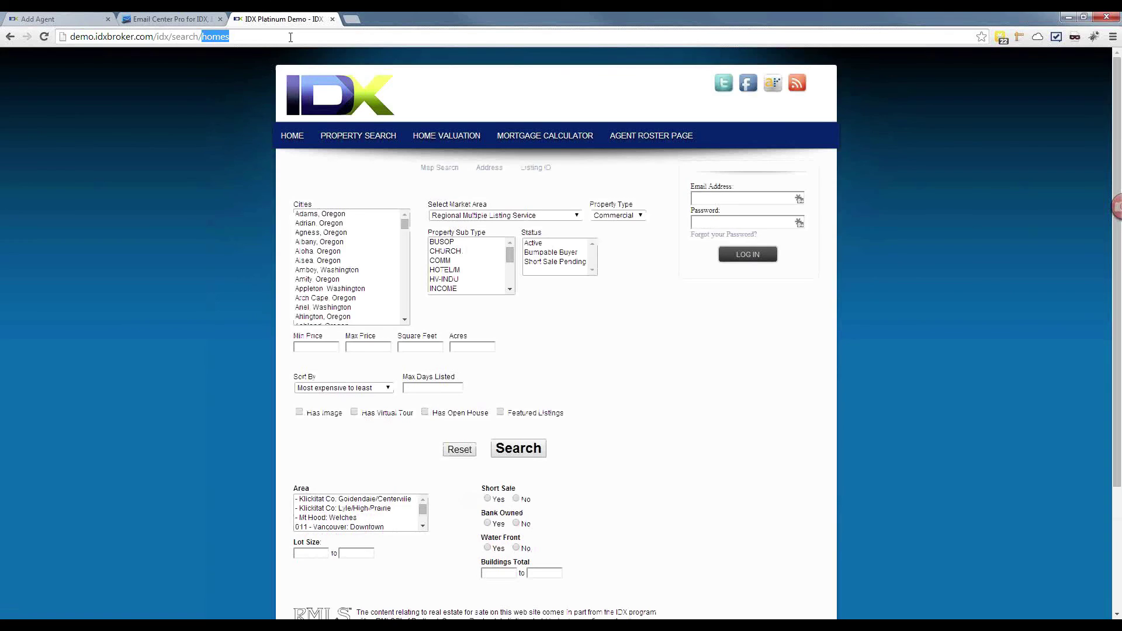
{"action": "left_click", "coordinate": [293, 36]}
{"action": "left_click", "coordinate": [293, 36]}
{"action": "type", "text": "?"}
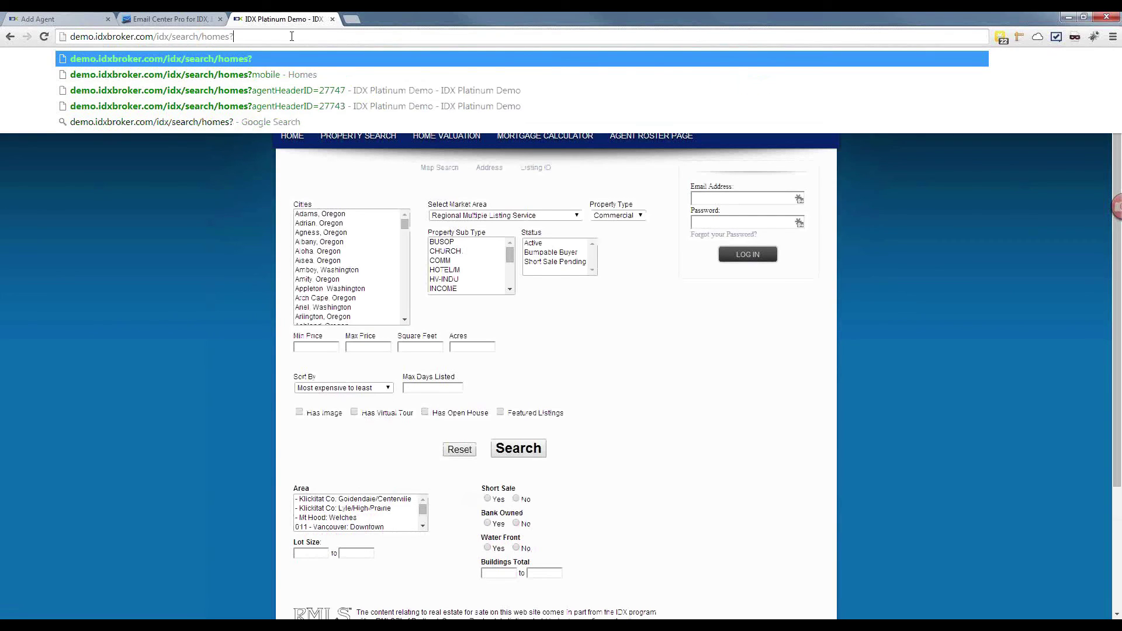
{"action": "type", "text": "This webinar covers the Agent sub-account located under Office IDX accounts. This does not cover Agent IDX."}
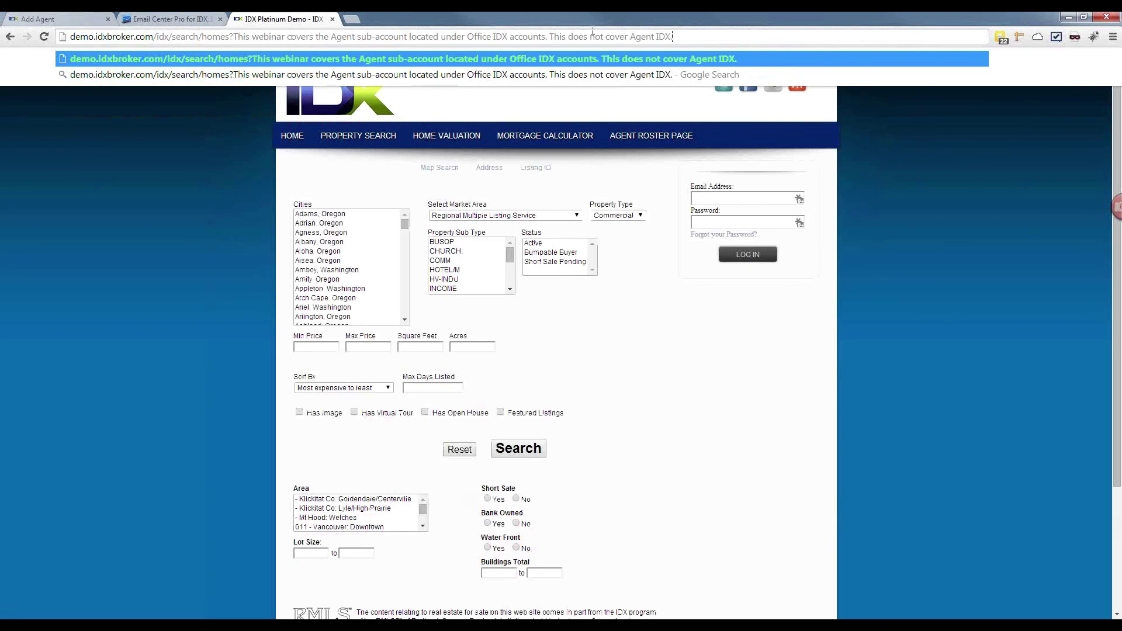
{"action": "key", "text": "ctrl+shift+Left"}
{"action": "key", "text": "ctrl+shift+Left"}
{"action": "key", "text": "ctrl+shift+Left"}
{"action": "key", "text": "ctrl+shift+Left"}
{"action": "key", "text": "ctrl+shift+Left"}
{"action": "key", "text": "ctrl+shift+Left"}
{"action": "key", "text": "ctrl+shift+Left"}
{"action": "key", "text": "ctrl+shift+Left"}
{"action": "key", "text": "ctrl+shift+Left"}
{"action": "key", "text": "ctrl+shift+Left"}
{"action": "key", "text": "ctrl+shift+Left"}
{"action": "key", "text": "ctrl+shift+Left"}
{"action": "key", "text": "ctrl+shift+Left"}
{"action": "key", "text": "ctrl+shift+Left"}
{"action": "key", "text": "ctrl+shift+Left"}
{"action": "key", "text": "ctrl+shift+Left"}
{"action": "key", "text": "ctrl+shift+Left"}
{"action": "key", "text": "ctrl+shift+Left"}
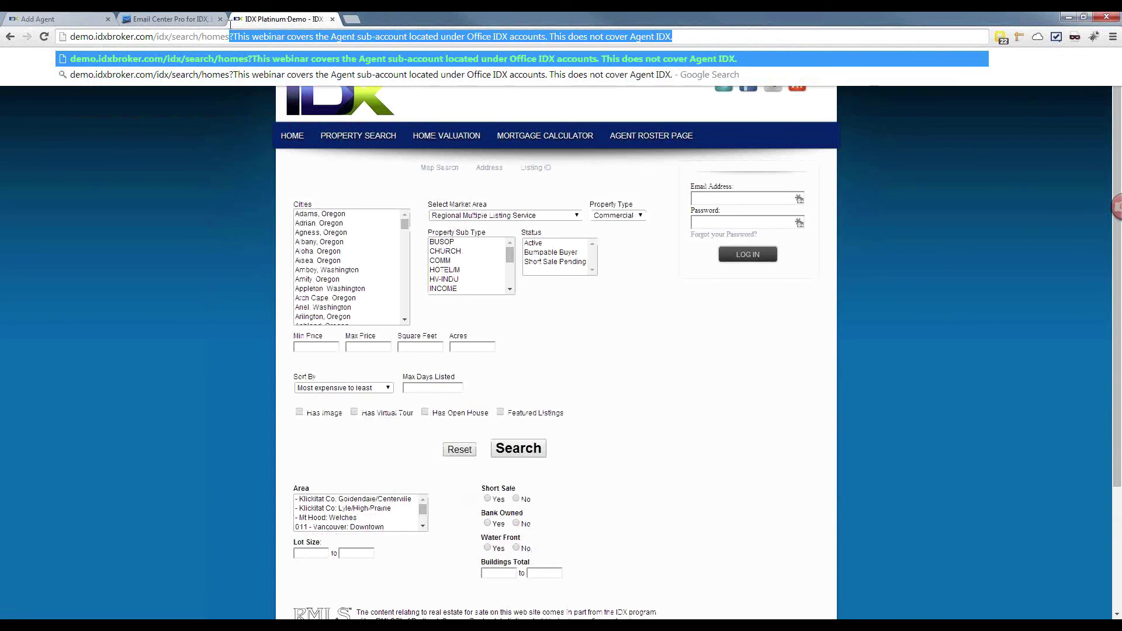
{"action": "key", "text": "BackSpace"}
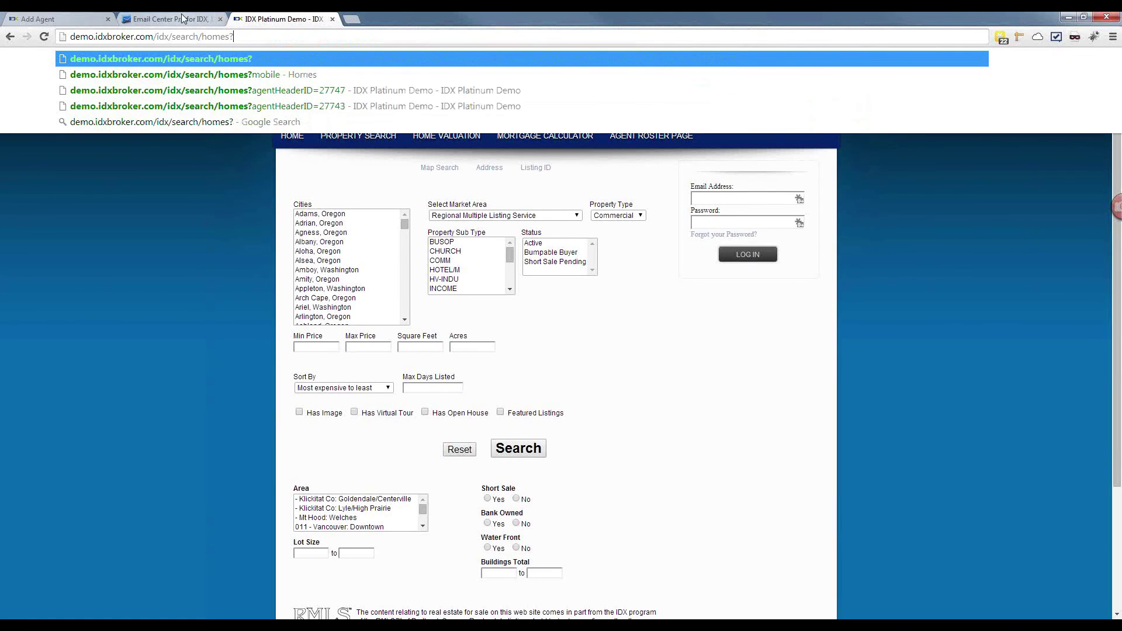
Step: Copy agentHeaderID=27747 from the Sub-Header example URL and paste it after 'homes?' in the demo address
{"action": "left_click", "coordinate": [79, 19]}
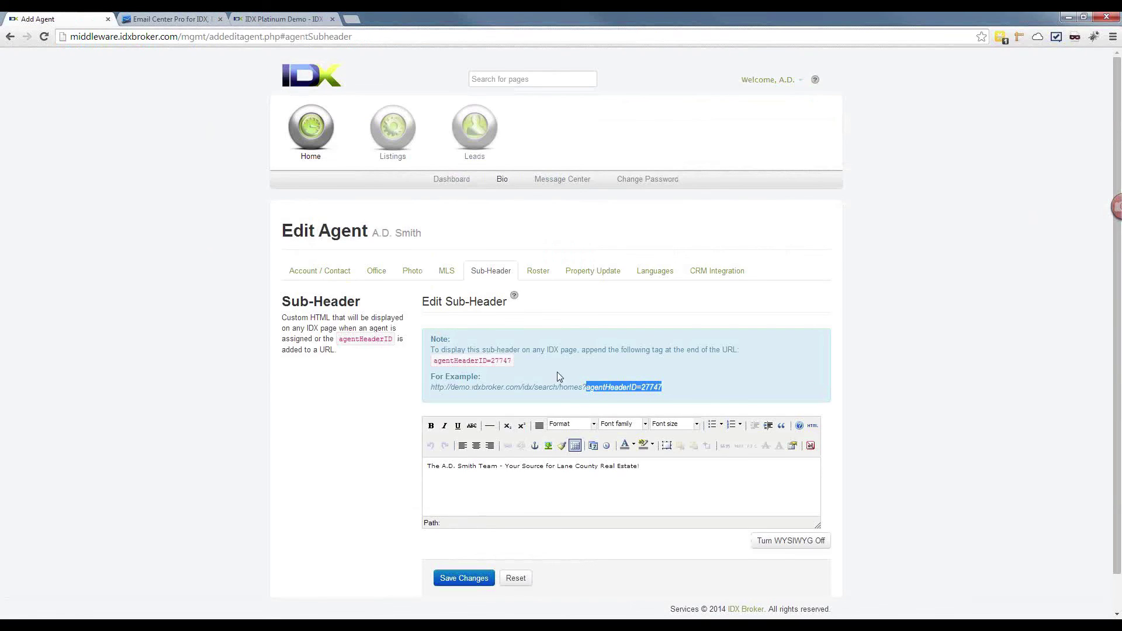
{"action": "left_click", "coordinate": [611, 388]}
{"action": "right_click", "coordinate": [610, 386]}
{"action": "left_click", "coordinate": [662, 385]}
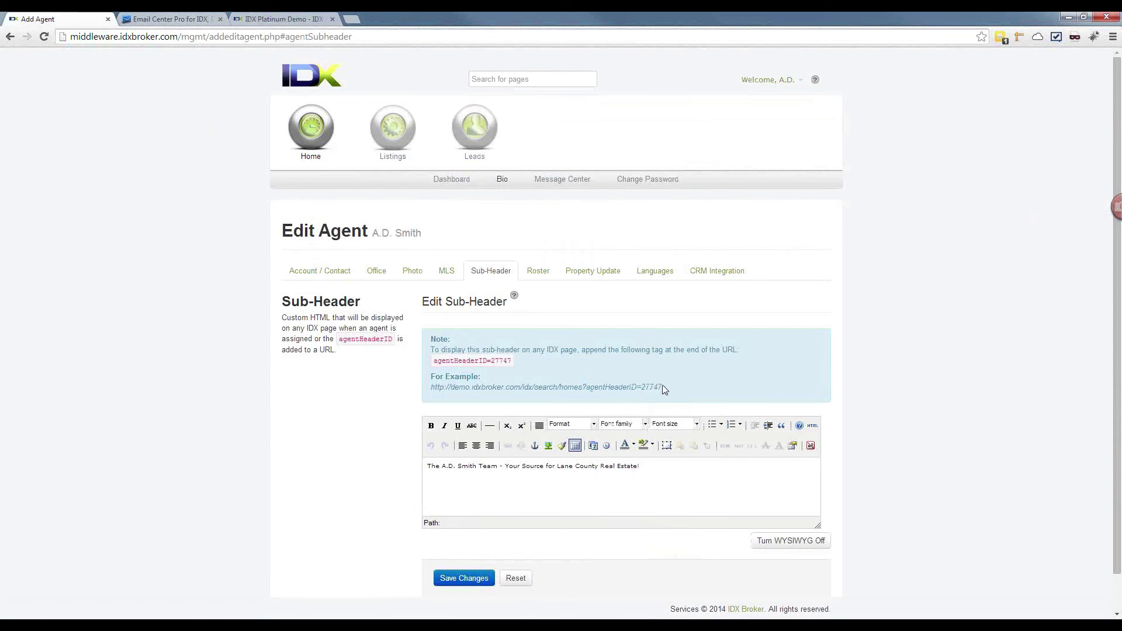
{"action": "left_click_drag", "start_coordinate": [658, 386], "coordinate": [589, 390]}
{"action": "right_click", "coordinate": [598, 386]}
{"action": "left_click", "coordinate": [608, 394]}
{"action": "left_click", "coordinate": [298, 21]}
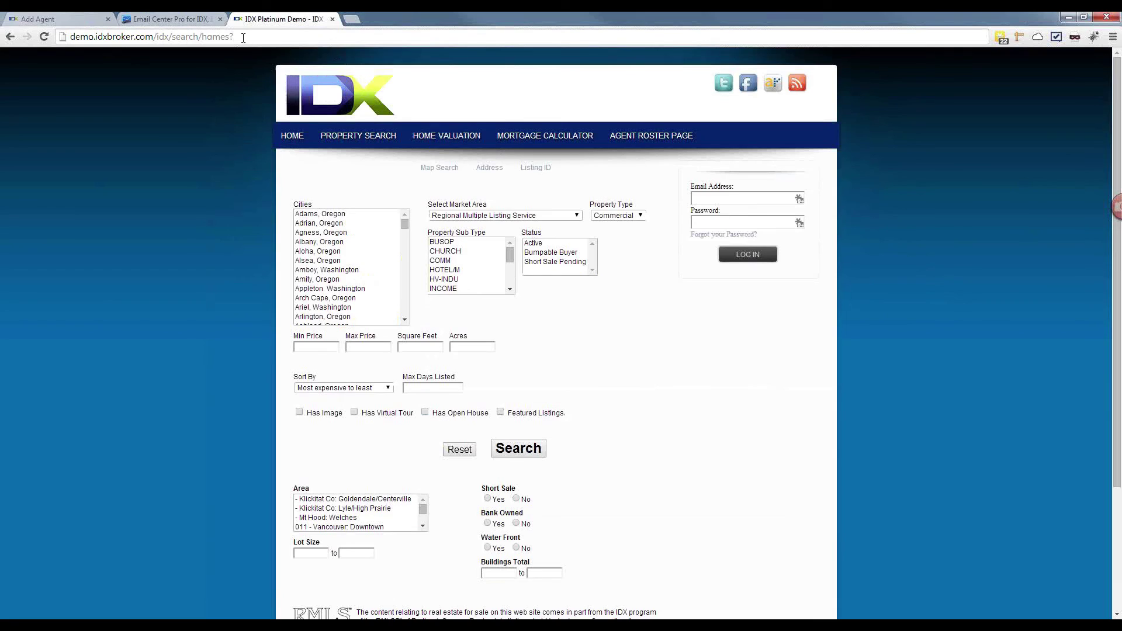
{"action": "key", "text": "ctrl+v"}
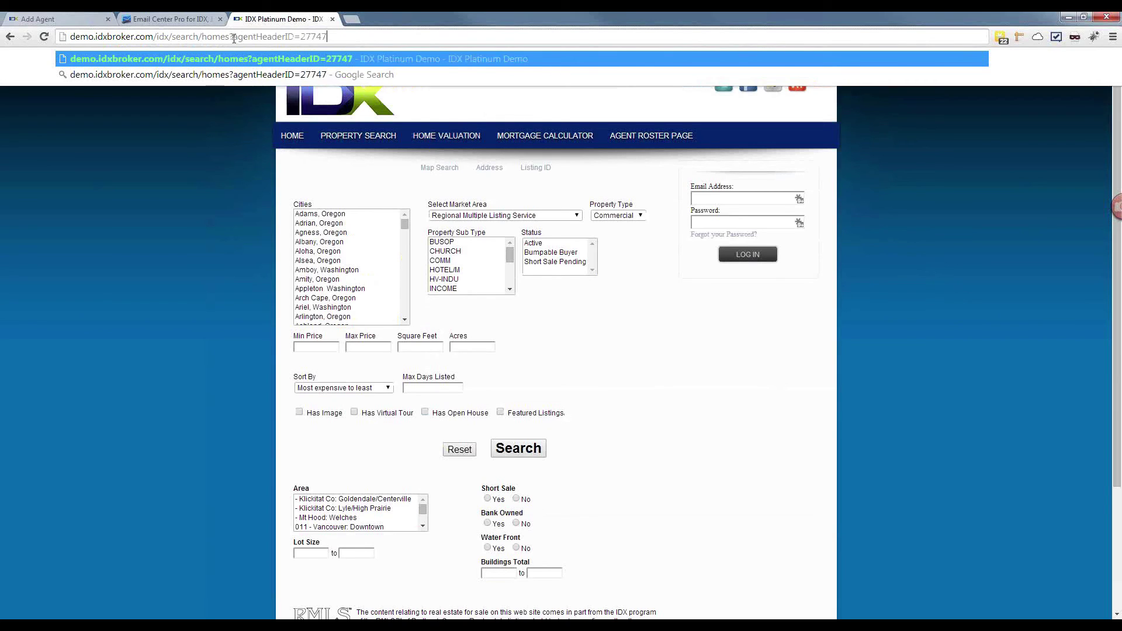
{"action": "left_click", "coordinate": [55, 19]}
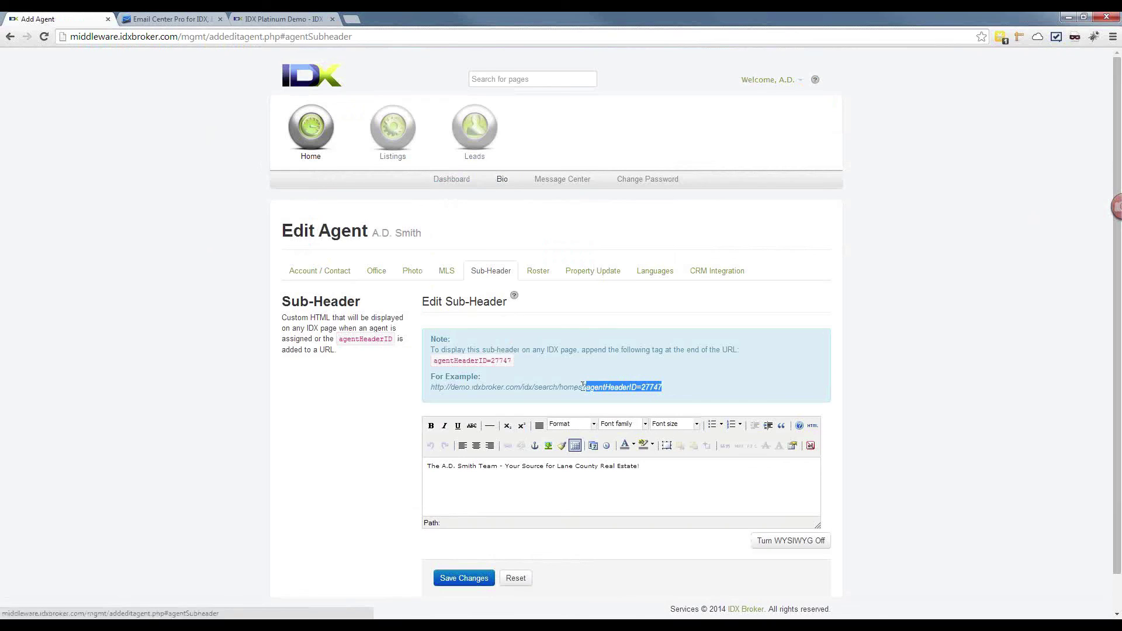
{"action": "left_click", "coordinate": [509, 360]}
Step: Select the agentHeaderID=27747 tag in the note and in the demo site address
{"action": "left_click_drag", "start_coordinate": [509, 360], "coordinate": [433, 361]}
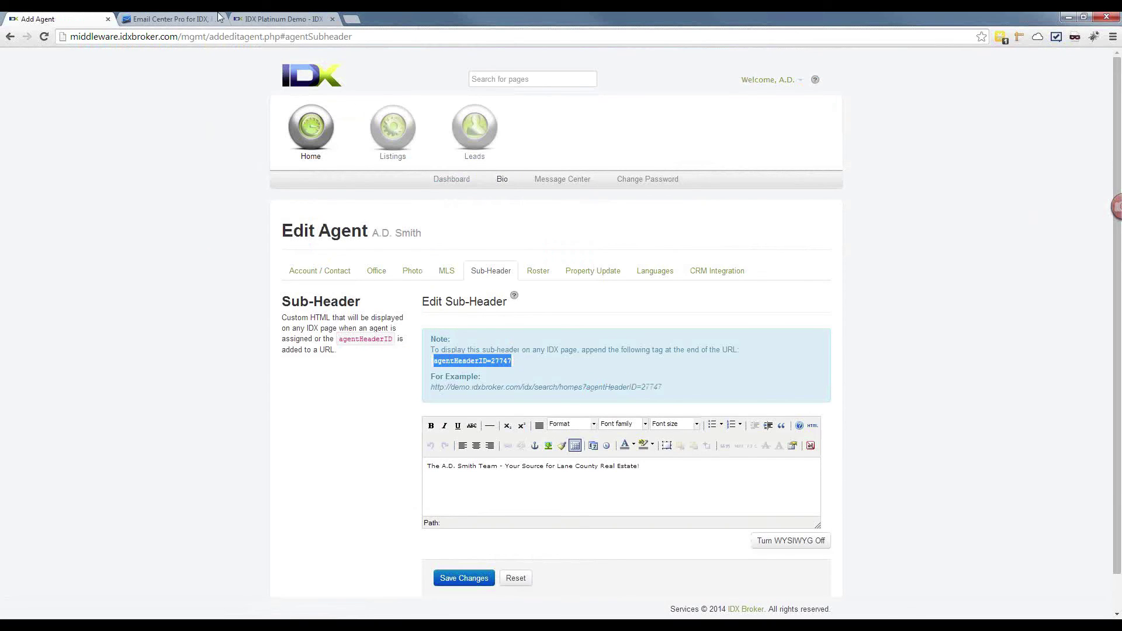
{"action": "left_click", "coordinate": [275, 19]}
{"action": "left_click_drag", "start_coordinate": [316, 36], "coordinate": [234, 40]}
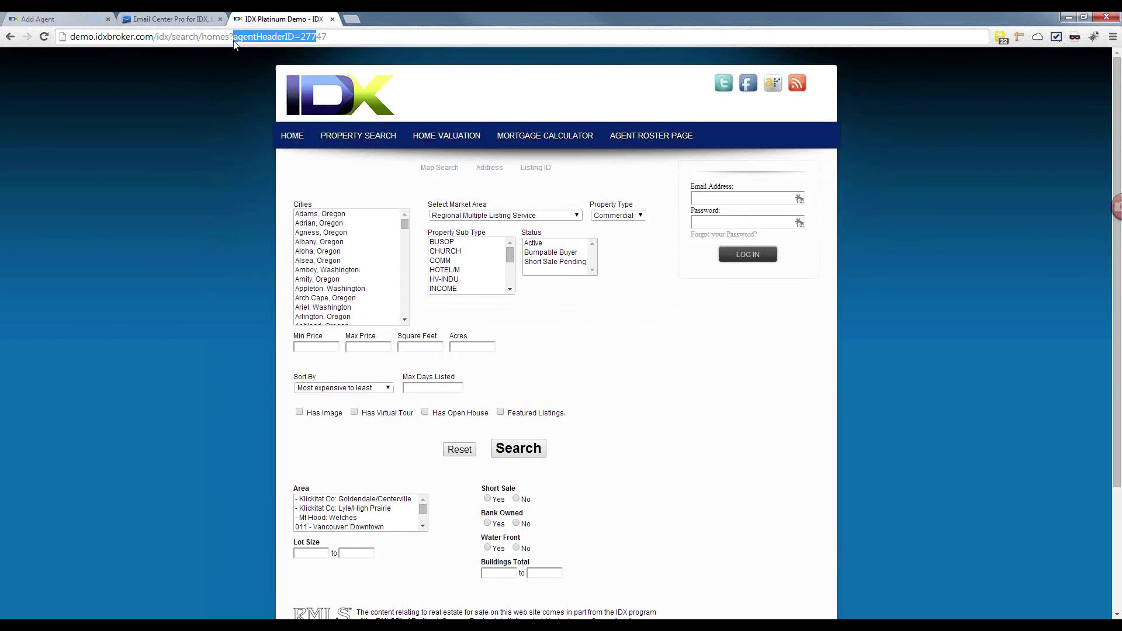
{"action": "left_click", "coordinate": [234, 37]}
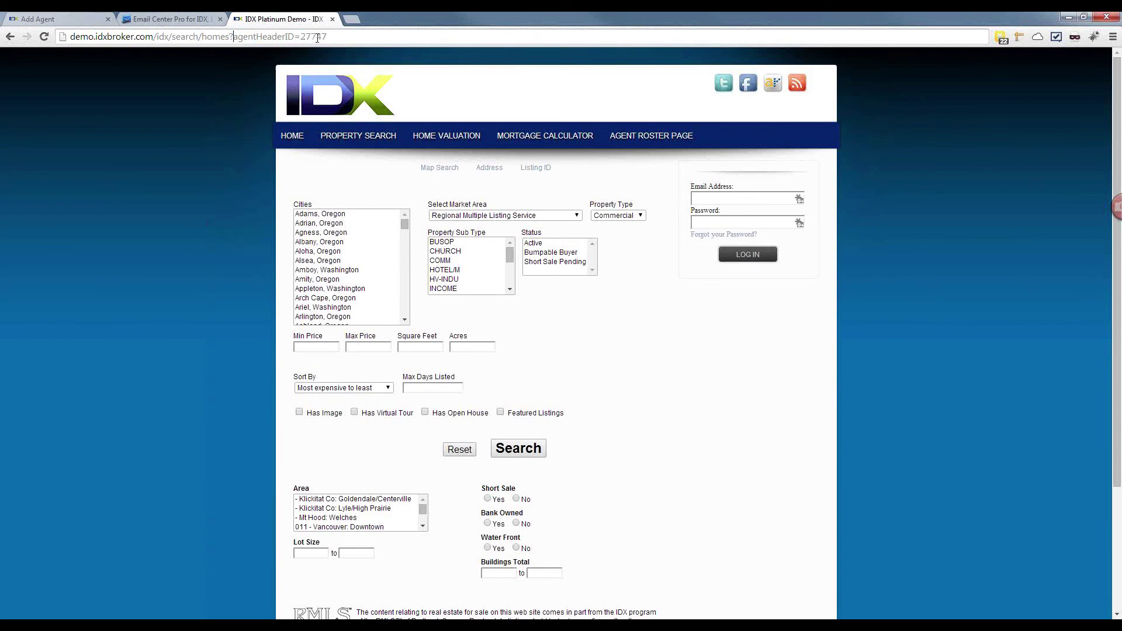
{"action": "left_click_drag", "start_coordinate": [336, 36], "coordinate": [299, 39]}
{"action": "left_click", "coordinate": [323, 42]}
{"action": "left_click_drag", "start_coordinate": [335, 42], "coordinate": [233, 38]}
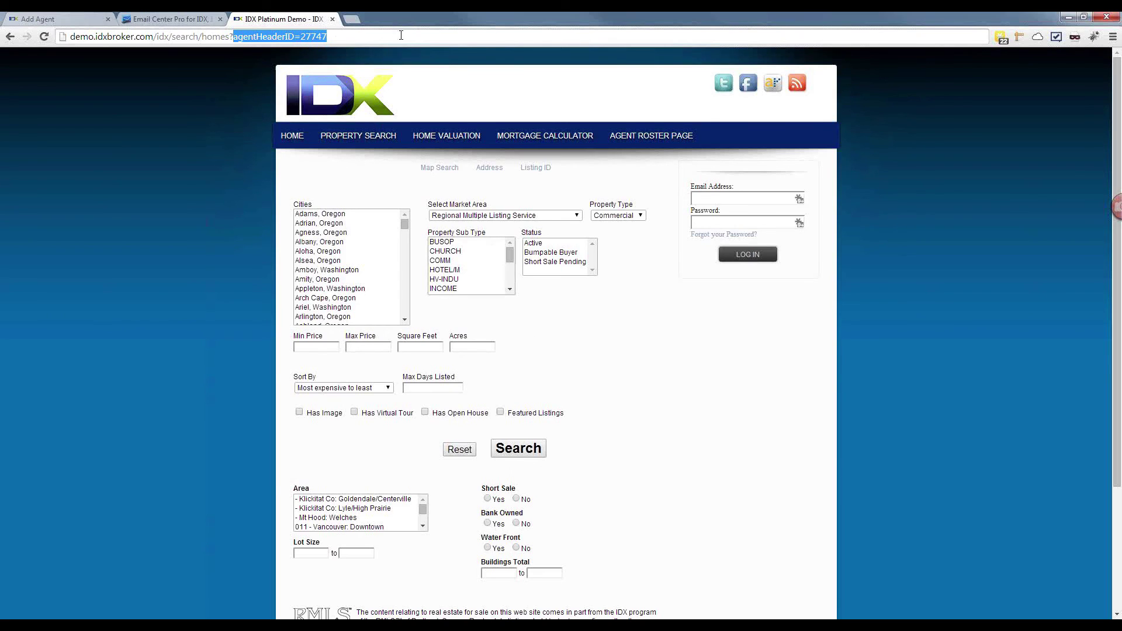
{"action": "left_click_drag", "start_coordinate": [369, 42], "coordinate": [133, 42]}
Step: Load the search page ending in homes?agentHeaderID=27747 and run the property search
{"action": "left_click", "coordinate": [47, 38]}
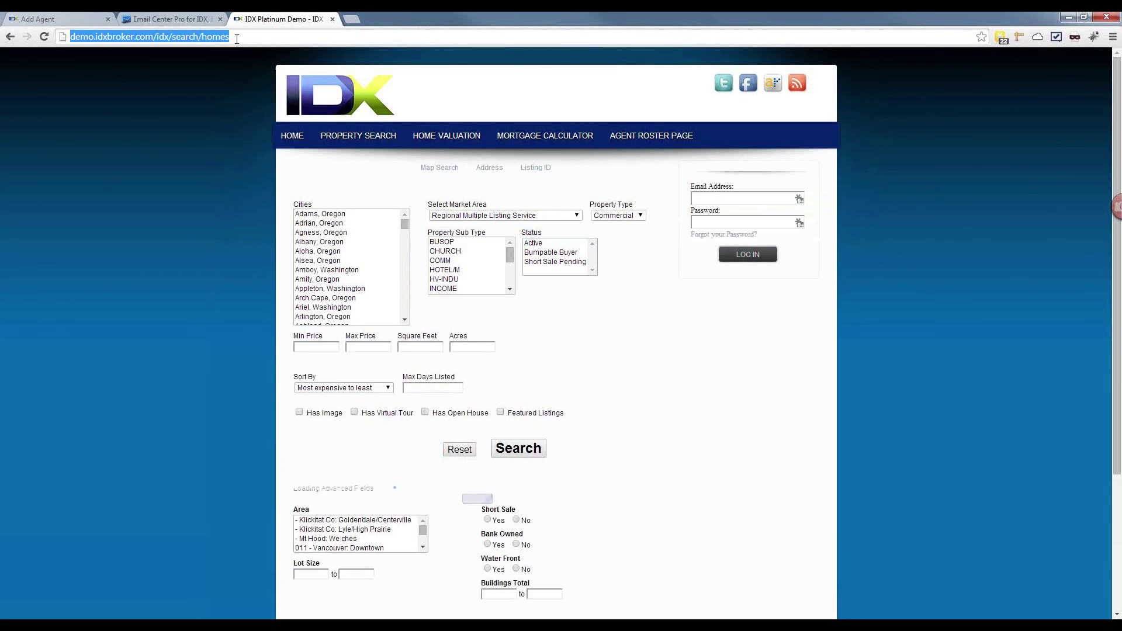
{"action": "left_click", "coordinate": [237, 36]}
{"action": "left_click", "coordinate": [237, 38]}
{"action": "type", "text": "?agentHeaderID=27747"}
{"action": "key", "text": "Return"}
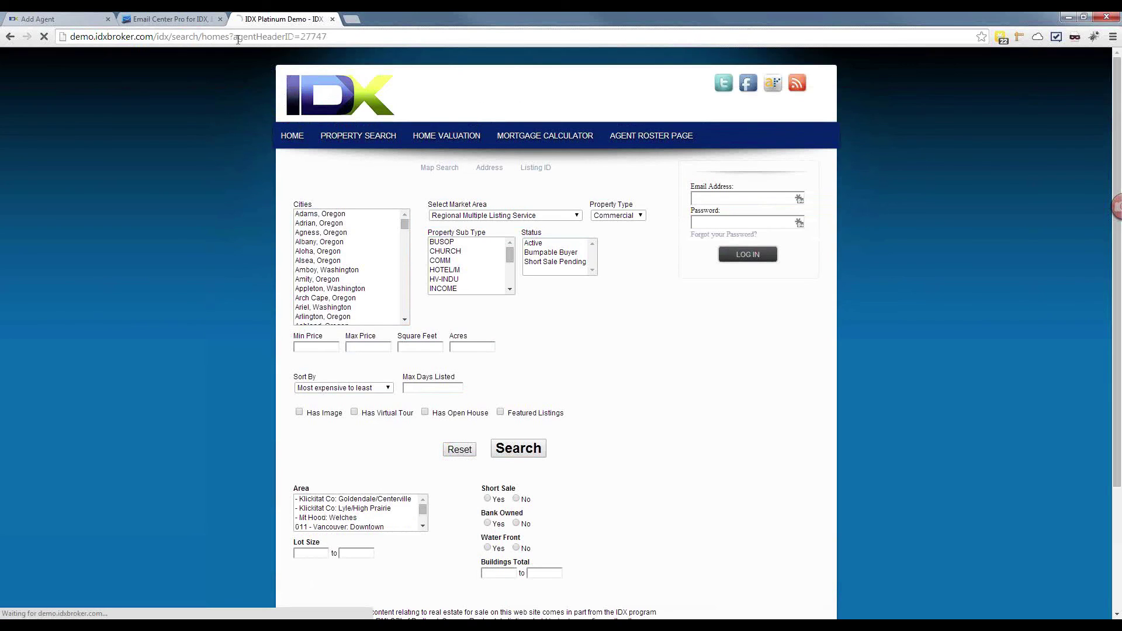
{"action": "left_click", "coordinate": [519, 471]}
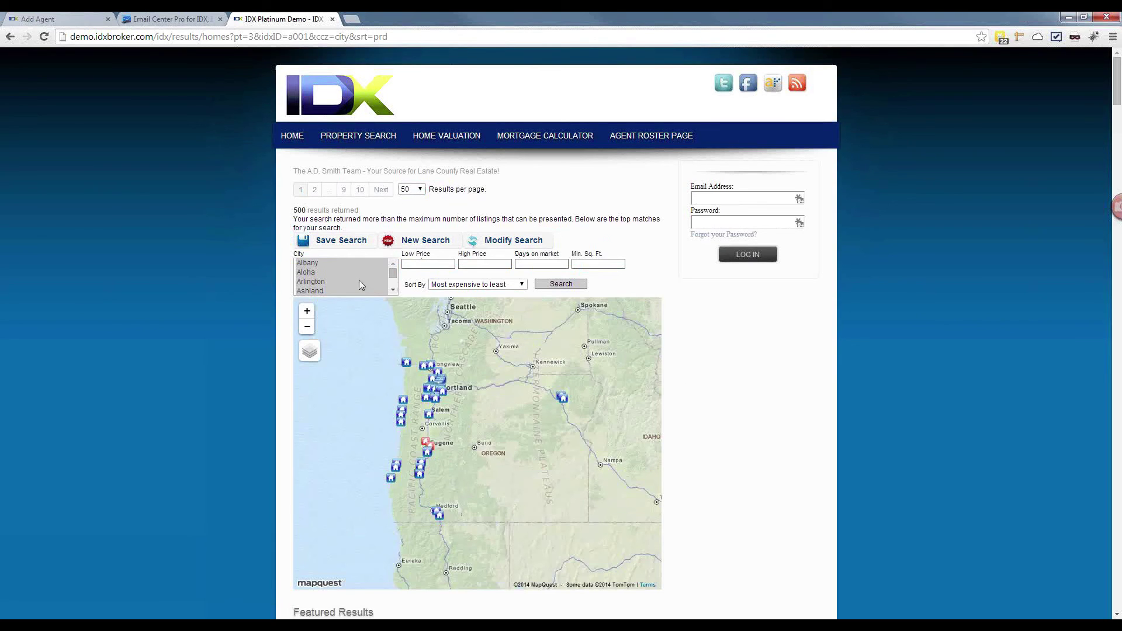
Step: Review the 500 results and dismiss the Sign Up popup from Save Search
{"action": "scroll", "coordinate": [728, 475], "scroll_direction": "down", "scroll_amount": 9}
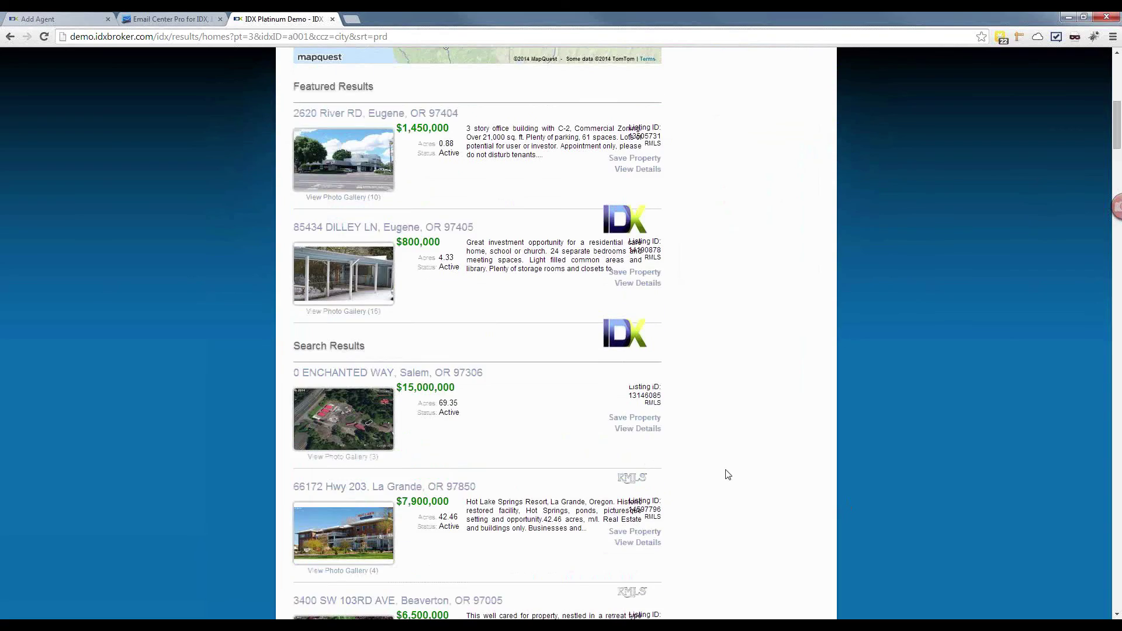
{"action": "scroll", "coordinate": [728, 474], "scroll_direction": "up", "scroll_amount": 8}
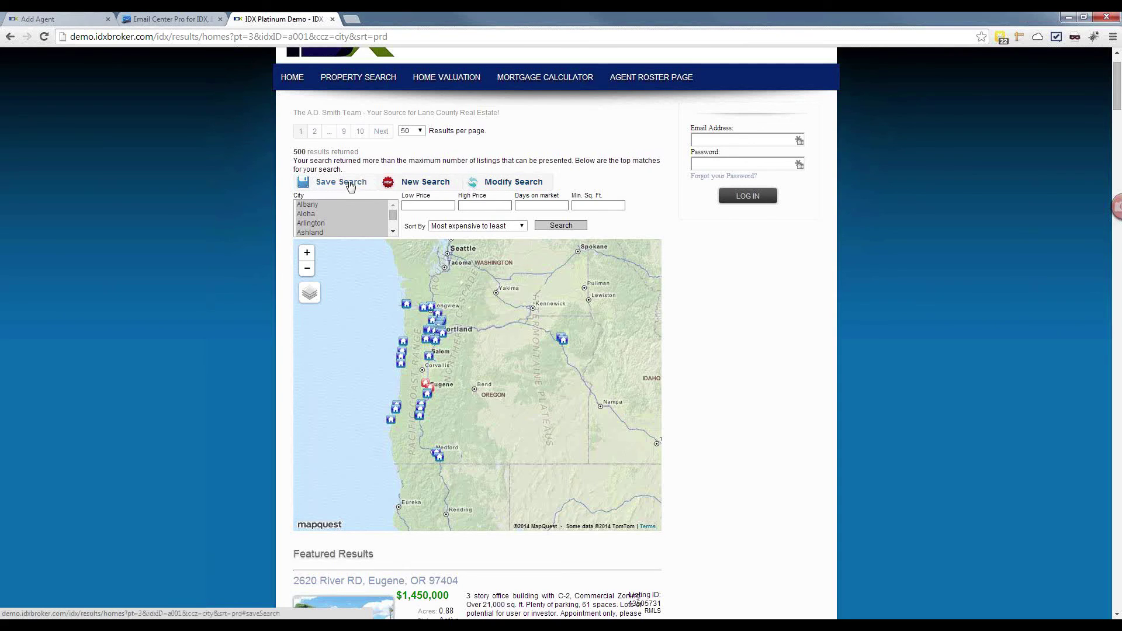
{"action": "left_click", "coordinate": [350, 186]}
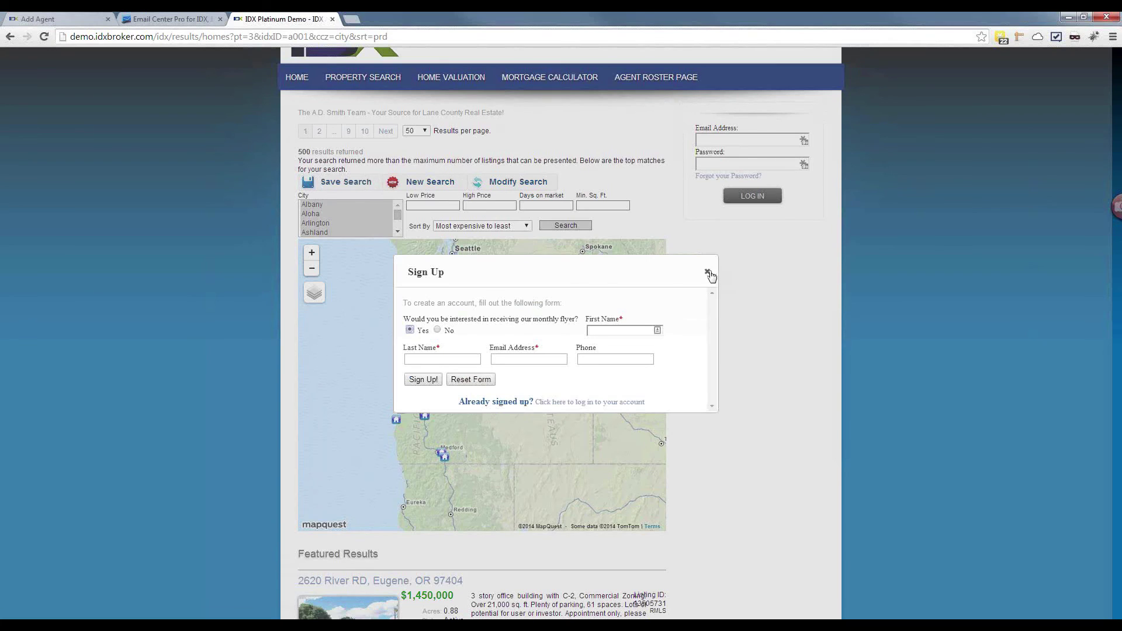
{"action": "left_click", "coordinate": [709, 273]}
Step: Highlight the A.D. Smith Team tagline, then return to the Add Agent tab
{"action": "left_click_drag", "start_coordinate": [500, 113], "coordinate": [167, 20]}
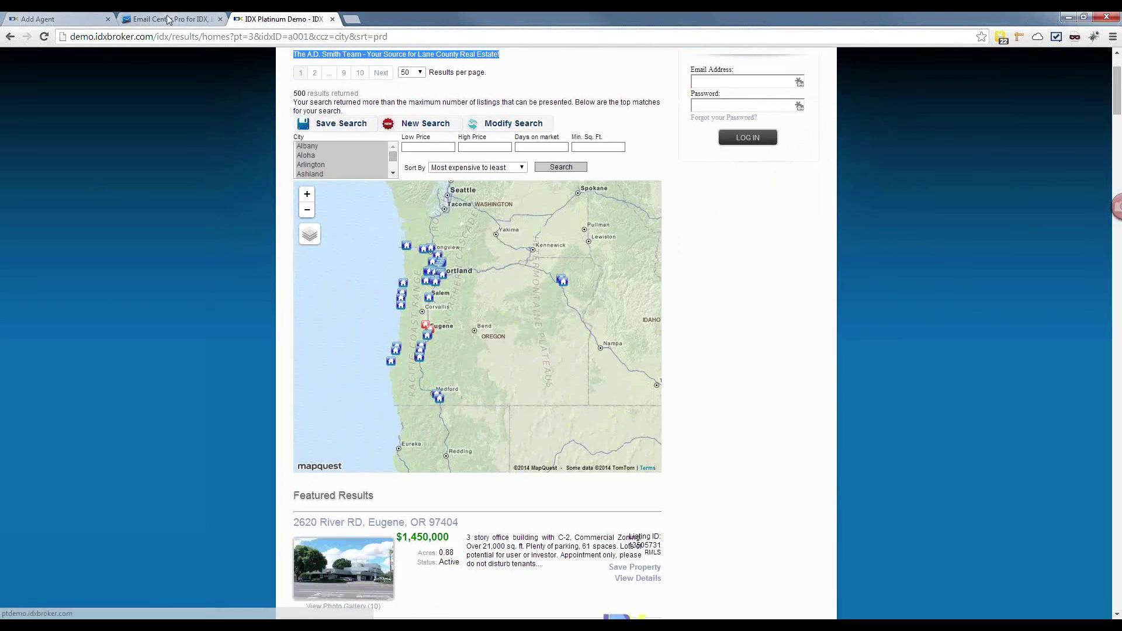
{"action": "scroll", "coordinate": [386, 128], "scroll_direction": "up", "scroll_amount": 2}
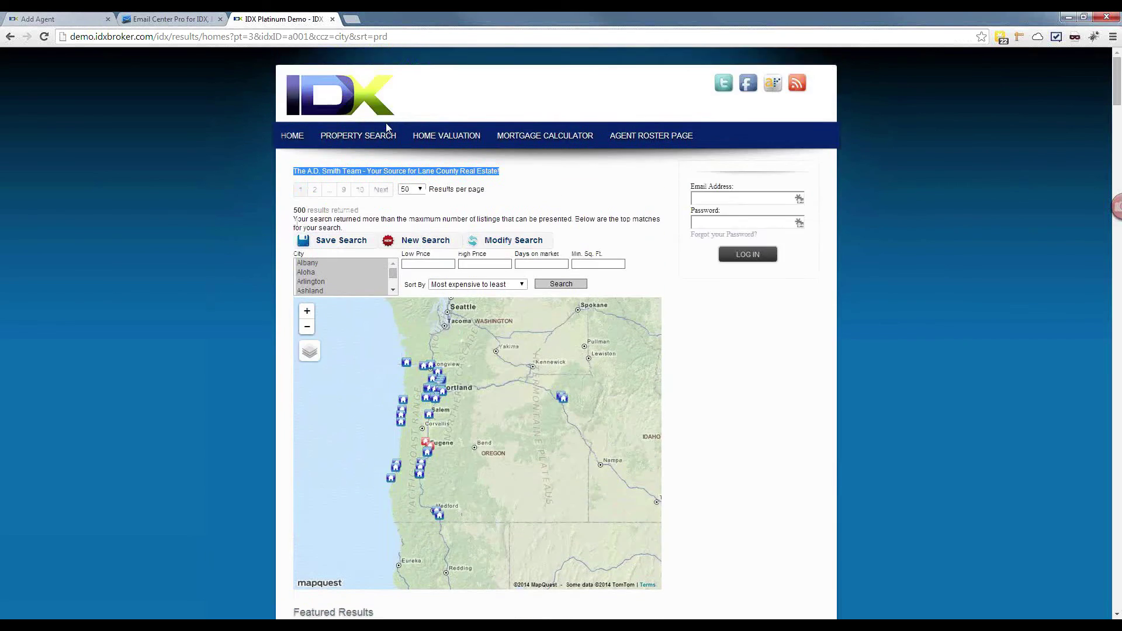
{"action": "scroll", "coordinate": [386, 127], "scroll_direction": "down", "scroll_amount": 2}
{"action": "scroll", "coordinate": [386, 127], "scroll_direction": "up", "scroll_amount": 2}
{"action": "left_click", "coordinate": [486, 173]}
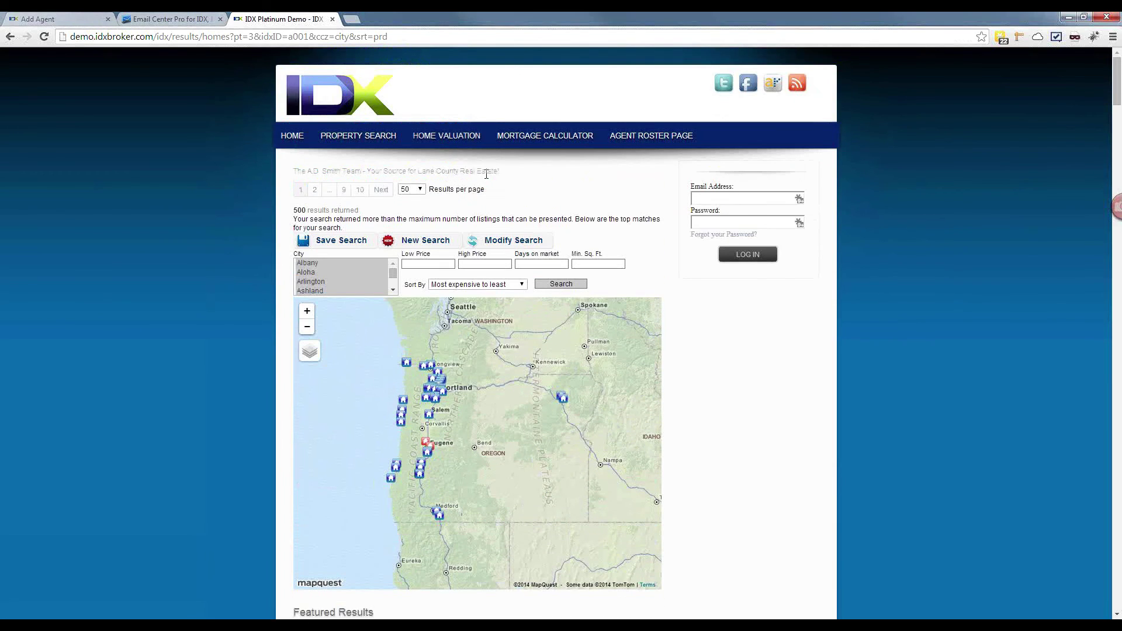
{"action": "left_click_drag", "start_coordinate": [500, 171], "coordinate": [295, 175]}
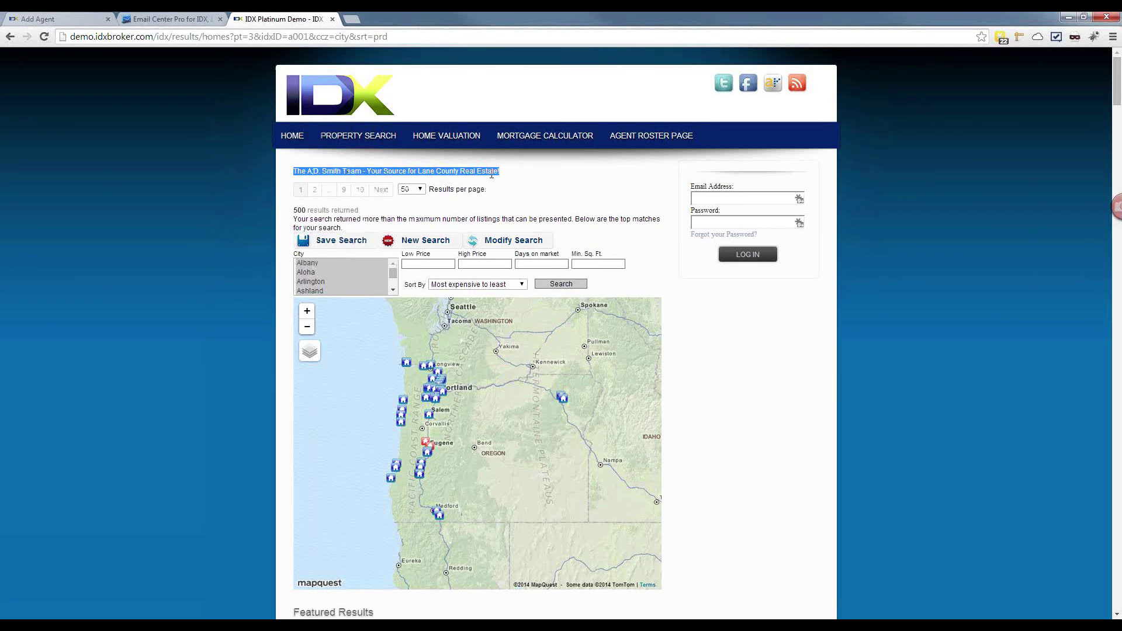
{"action": "left_click", "coordinate": [76, 21]}
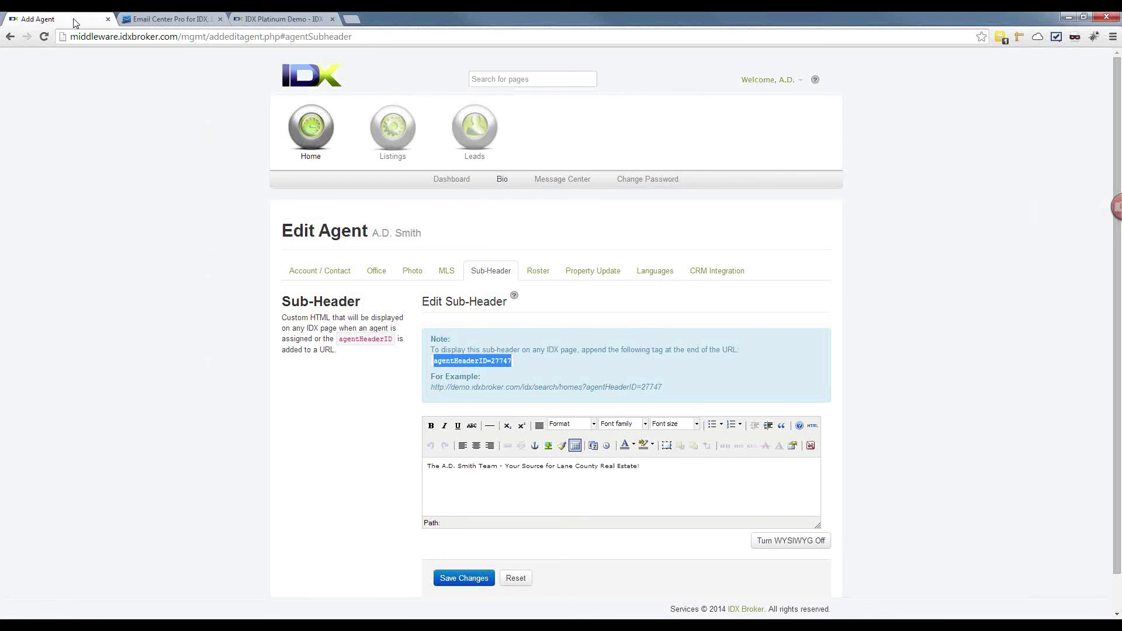
Step: Make the sub-header tagline bold at font size 4 (14pt) and save changes
{"action": "left_click_drag", "start_coordinate": [650, 466], "coordinate": [408, 474]}
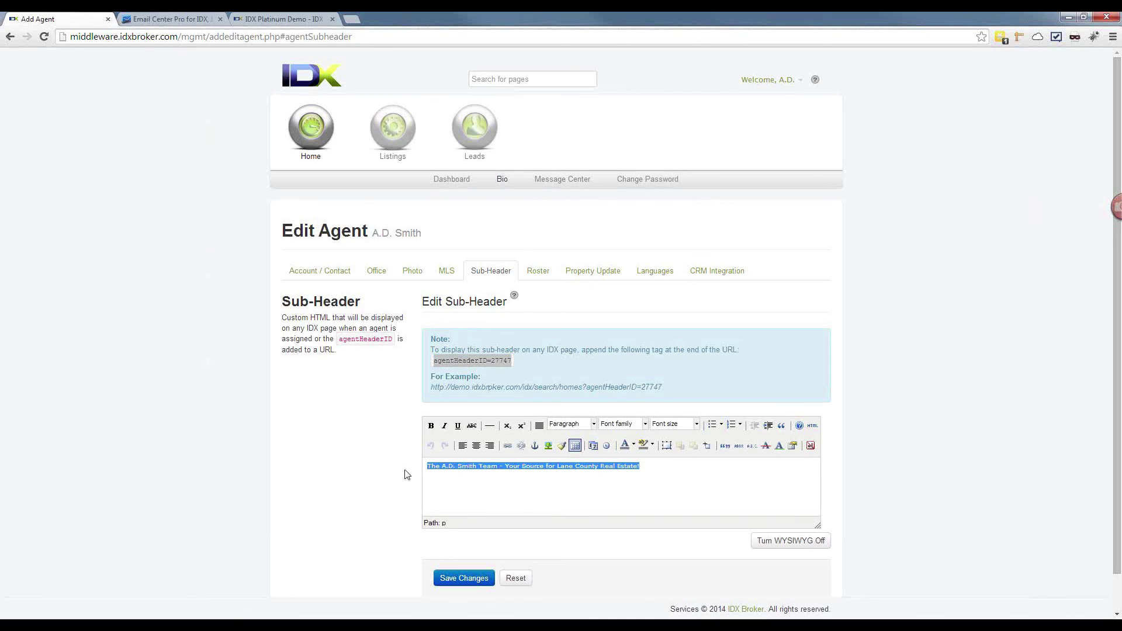
{"action": "left_click", "coordinate": [431, 426]}
{"action": "left_click", "coordinate": [677, 430]}
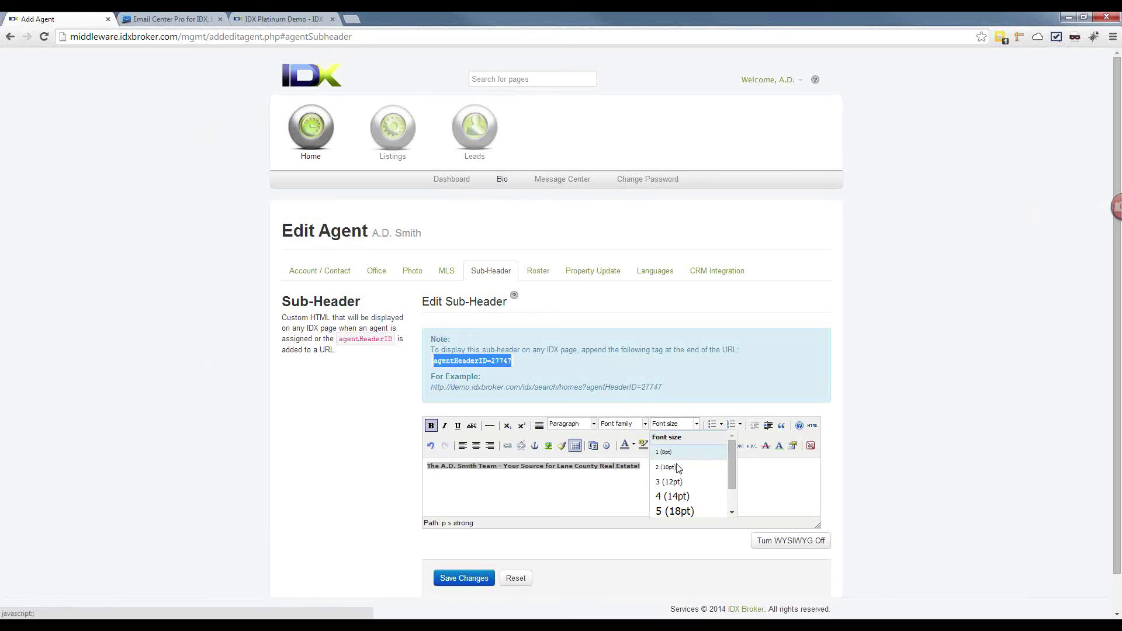
{"action": "left_click", "coordinate": [672, 496]}
{"action": "left_click", "coordinate": [477, 578]}
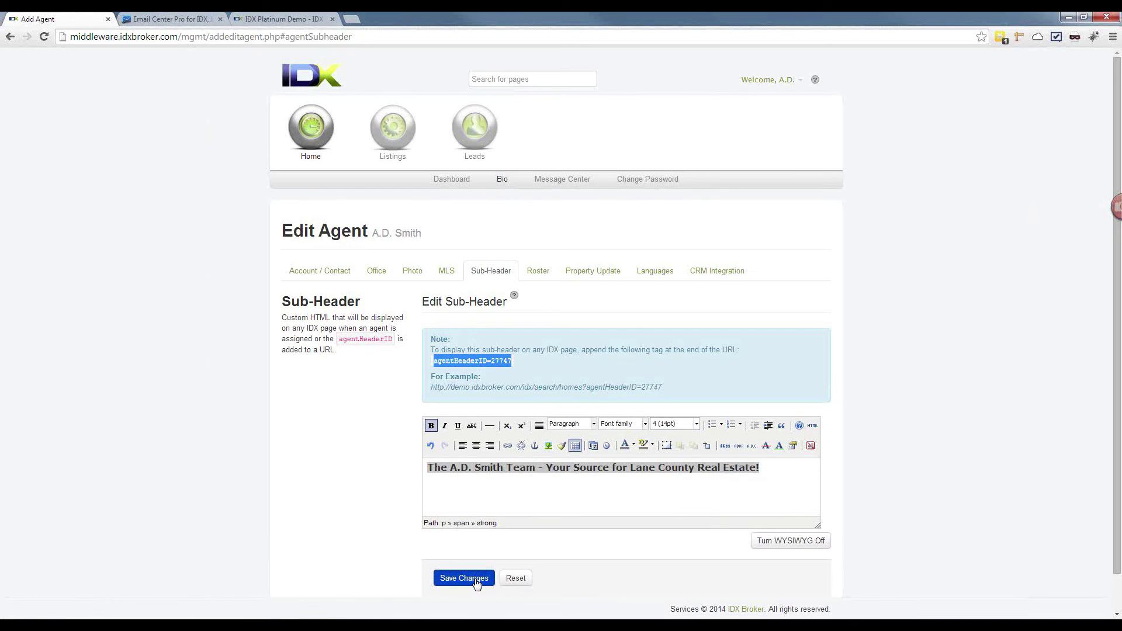
Step: Reload the demo results to check the bold tagline, then return to Add Agent
{"action": "left_click", "coordinate": [262, 19]}
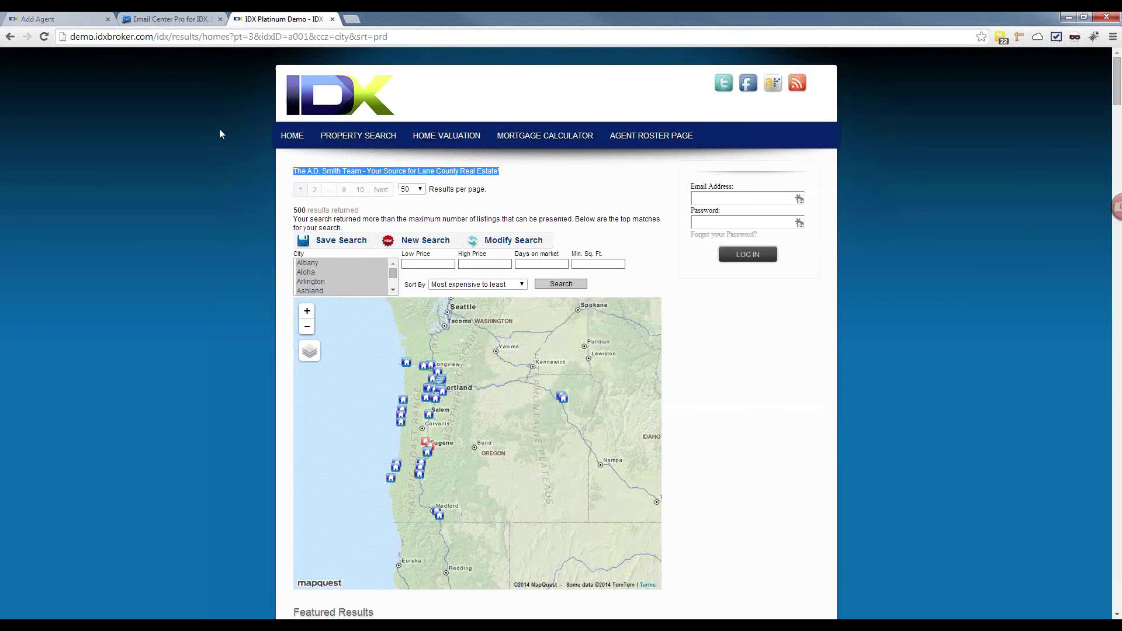
{"action": "left_click", "coordinate": [200, 37]}
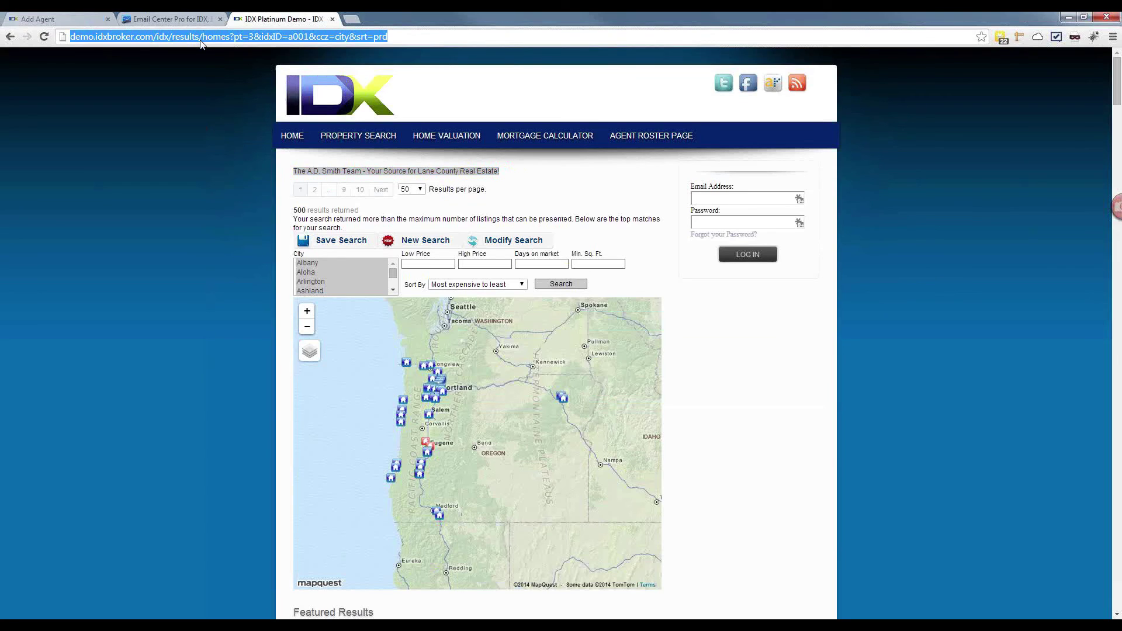
{"action": "key", "text": "Return"}
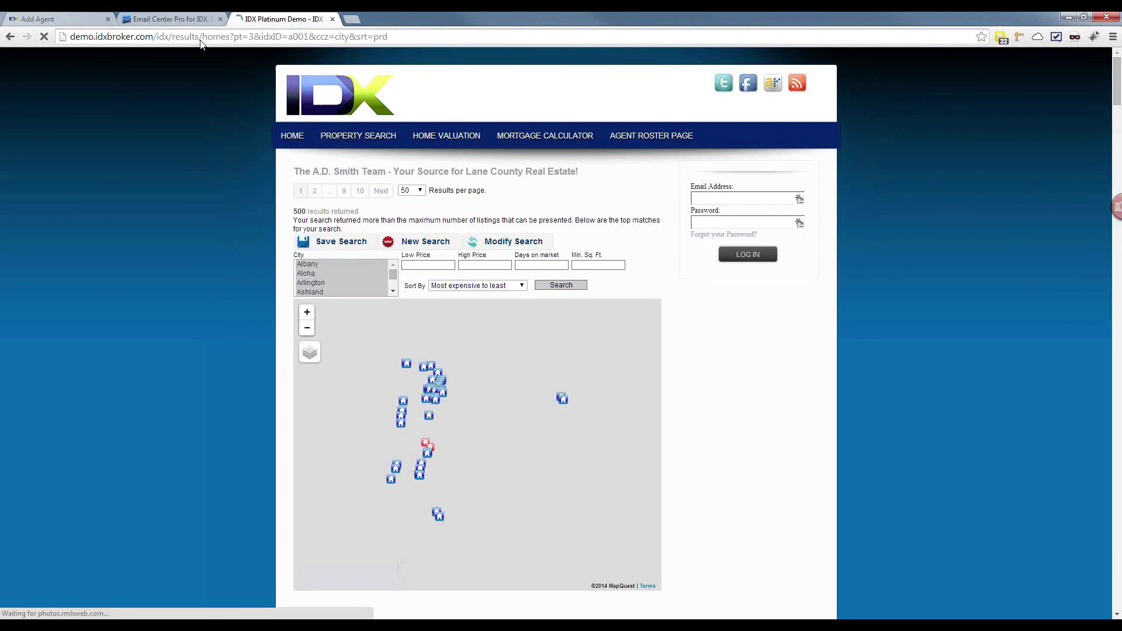
{"action": "left_click_drag", "start_coordinate": [581, 173], "coordinate": [293, 172]}
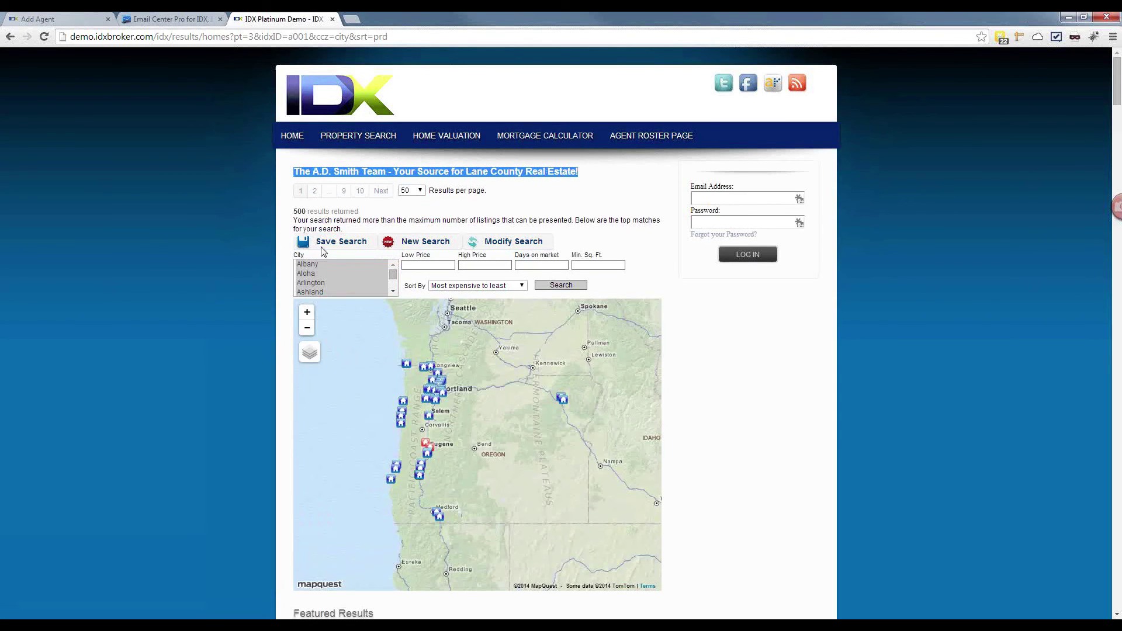
{"action": "left_click", "coordinate": [52, 19]}
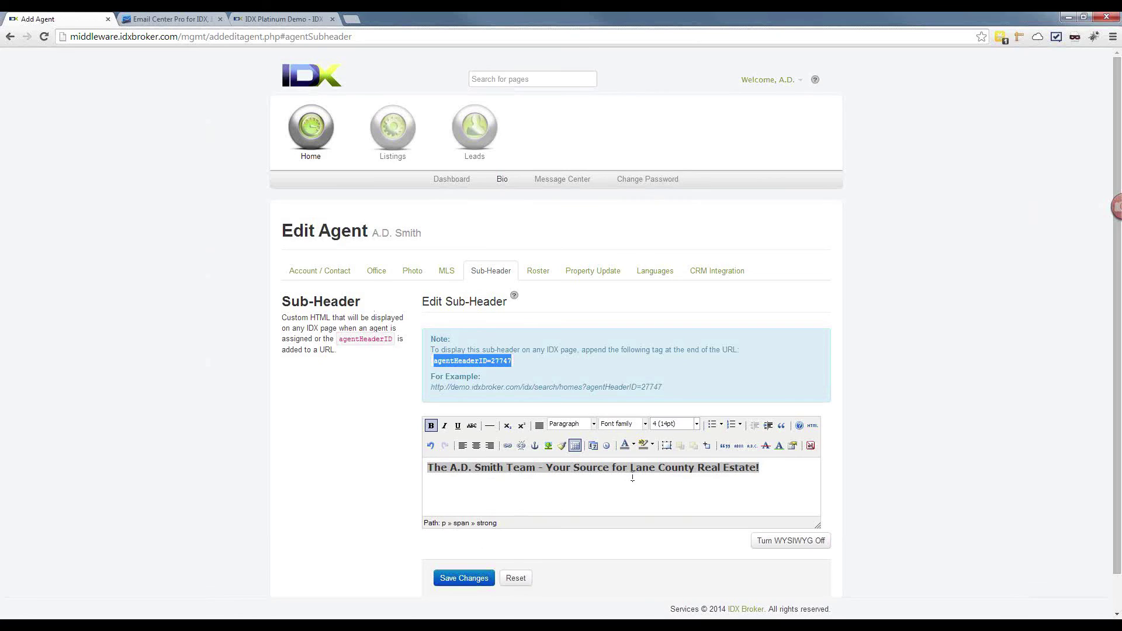
Step: Resize the tagline to 18pt, then to size 6 (24pt), and save the sub-header
{"action": "left_click", "coordinate": [769, 468]}
{"action": "left_click_drag", "start_coordinate": [772, 469], "coordinate": [427, 467]}
{"action": "left_click", "coordinate": [668, 426]}
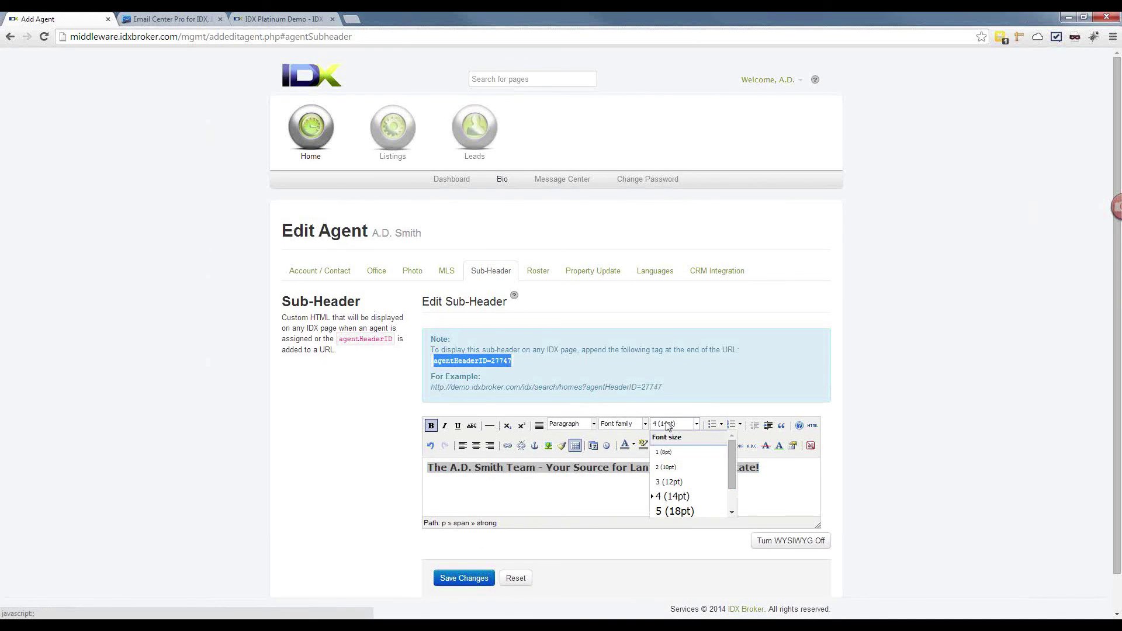
{"action": "left_click", "coordinate": [679, 509]}
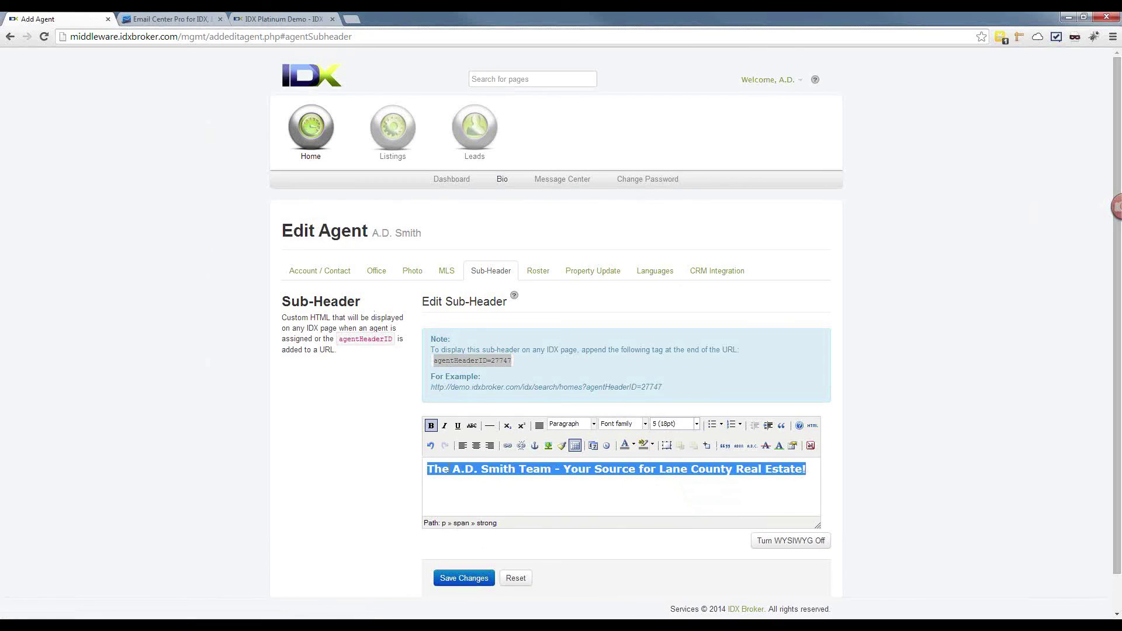
{"action": "left_click", "coordinate": [500, 488]}
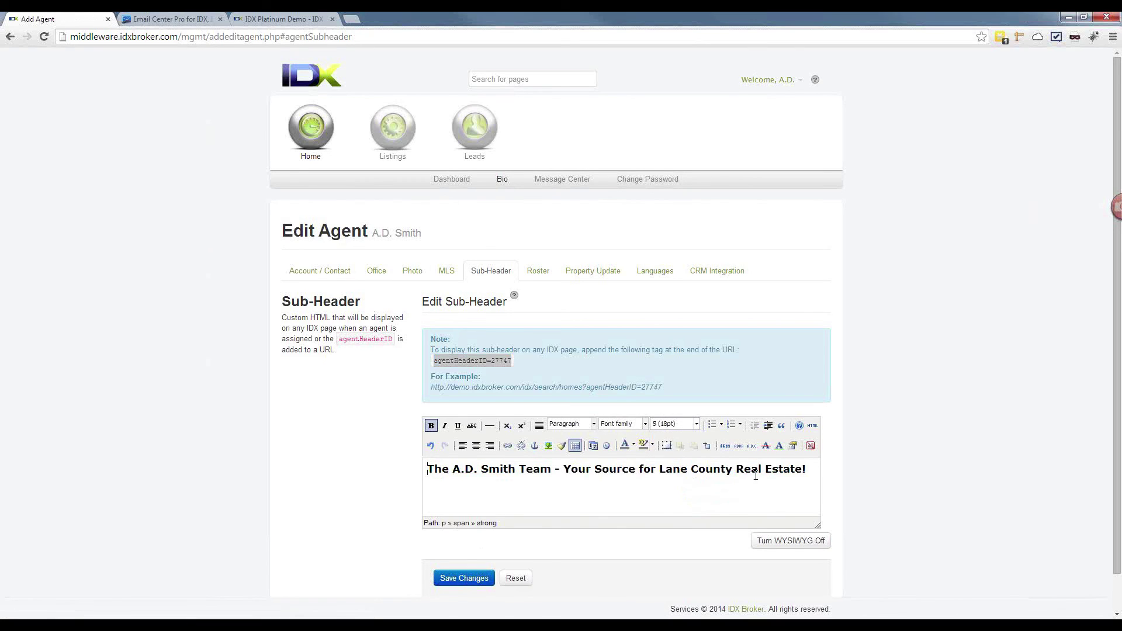
{"action": "left_click_drag", "start_coordinate": [802, 469], "coordinate": [427, 470]}
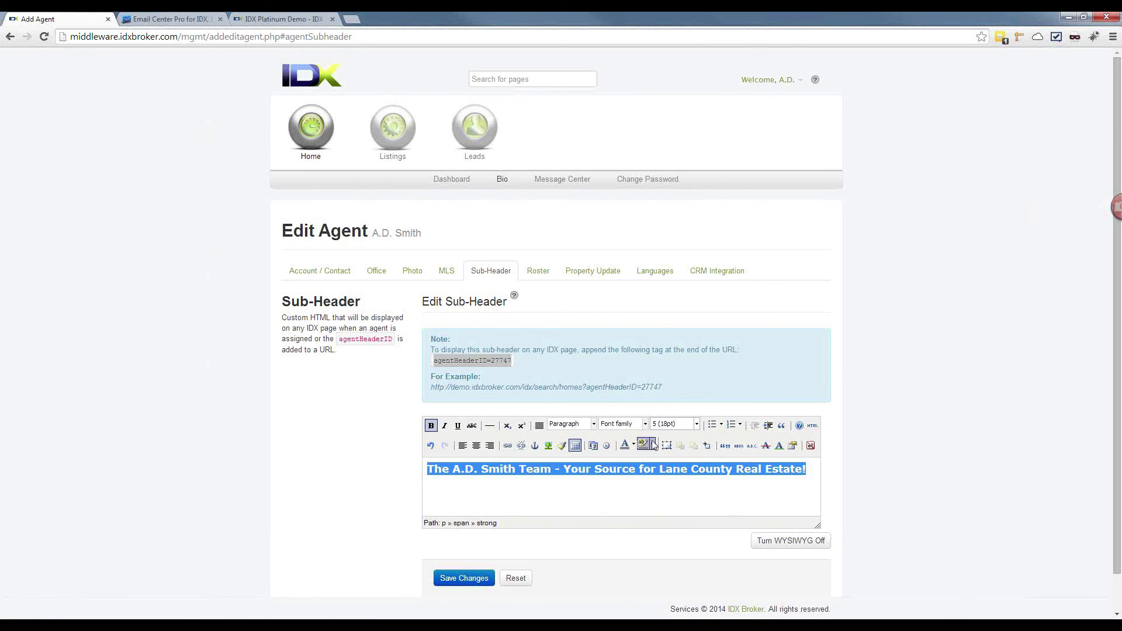
{"action": "left_click", "coordinate": [691, 428]}
{"action": "scroll", "coordinate": [698, 495], "scroll_direction": "down", "scroll_amount": 1}
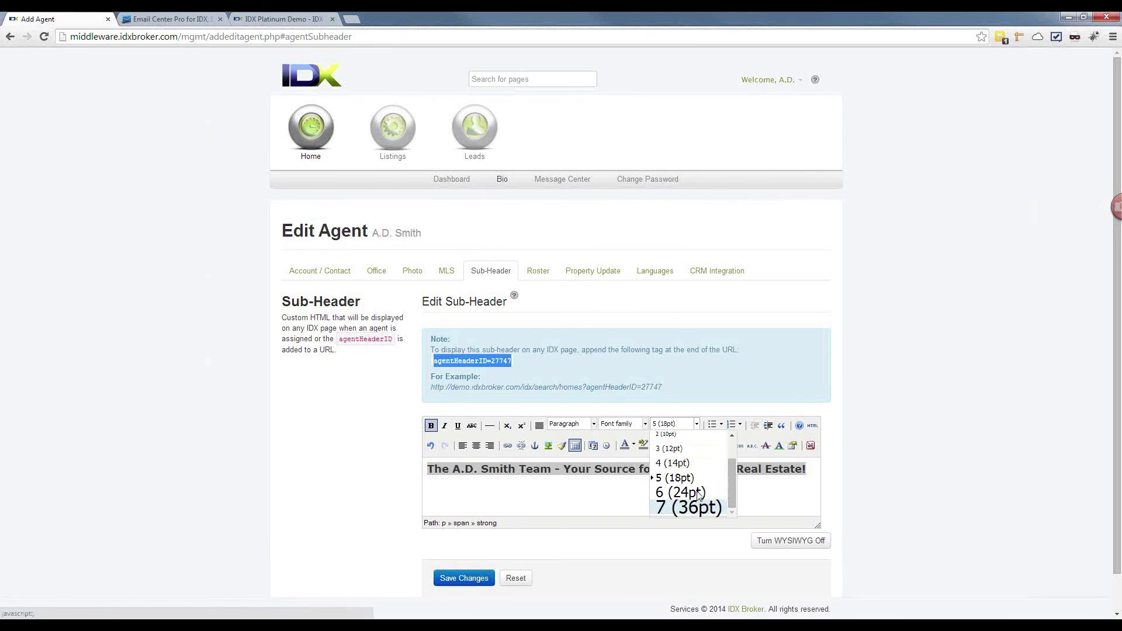
{"action": "left_click", "coordinate": [681, 492]}
{"action": "left_click", "coordinate": [475, 580]}
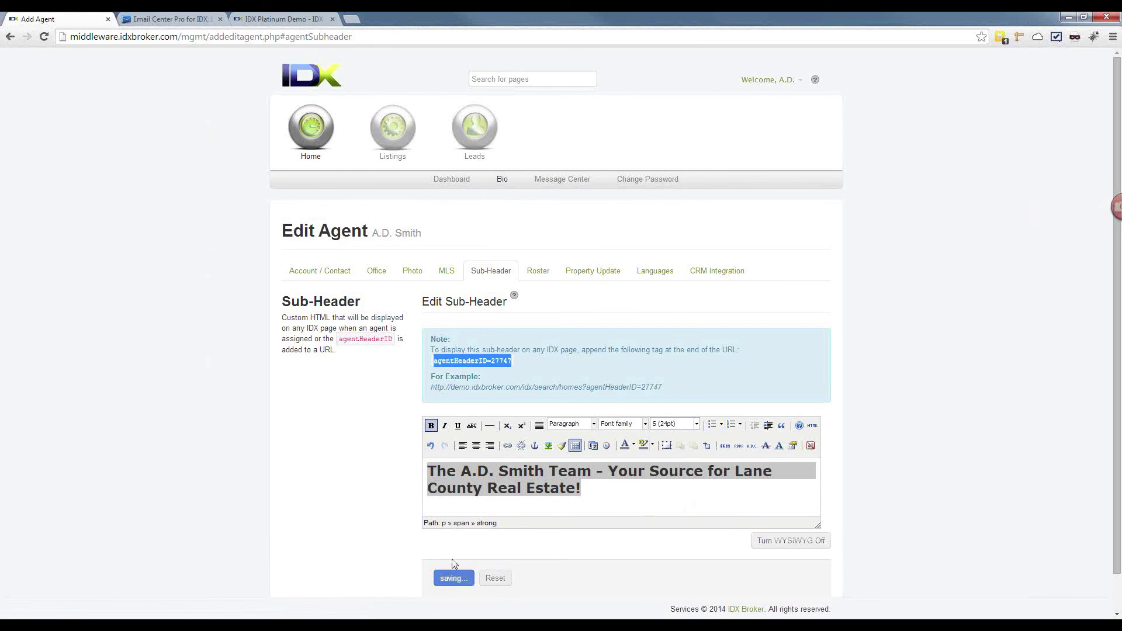
Step: Reload the demo results page and highlight the enlarged tagline heading
{"action": "left_click", "coordinate": [299, 19]}
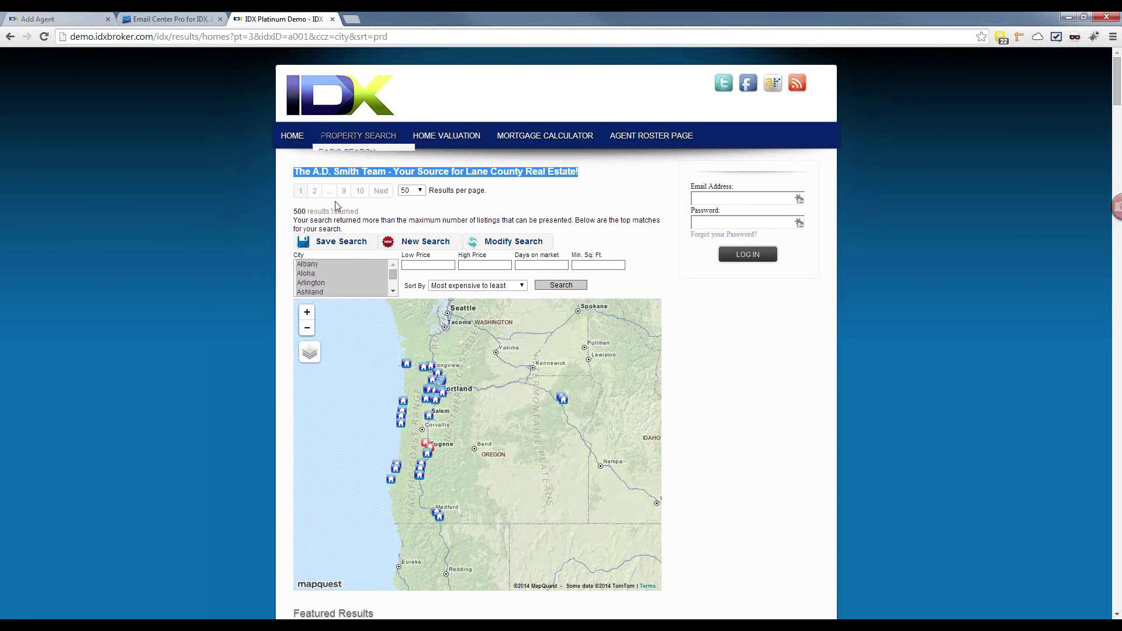
{"action": "left_click", "coordinate": [317, 36]}
{"action": "key", "text": "Return"}
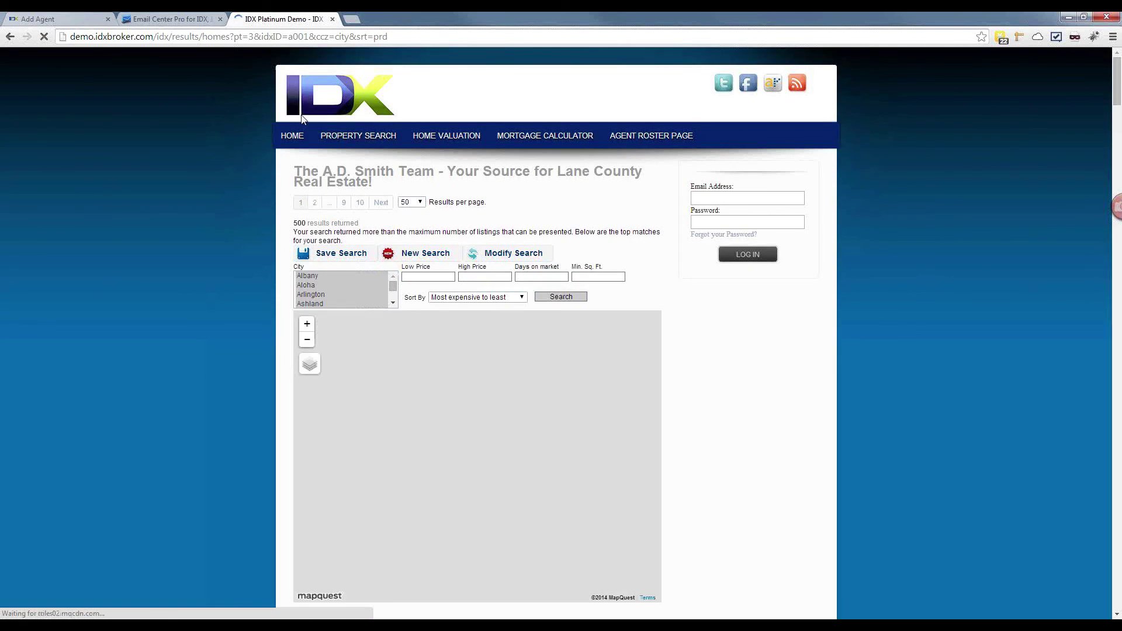
{"action": "left_click_drag", "start_coordinate": [373, 183], "coordinate": [300, 171]}
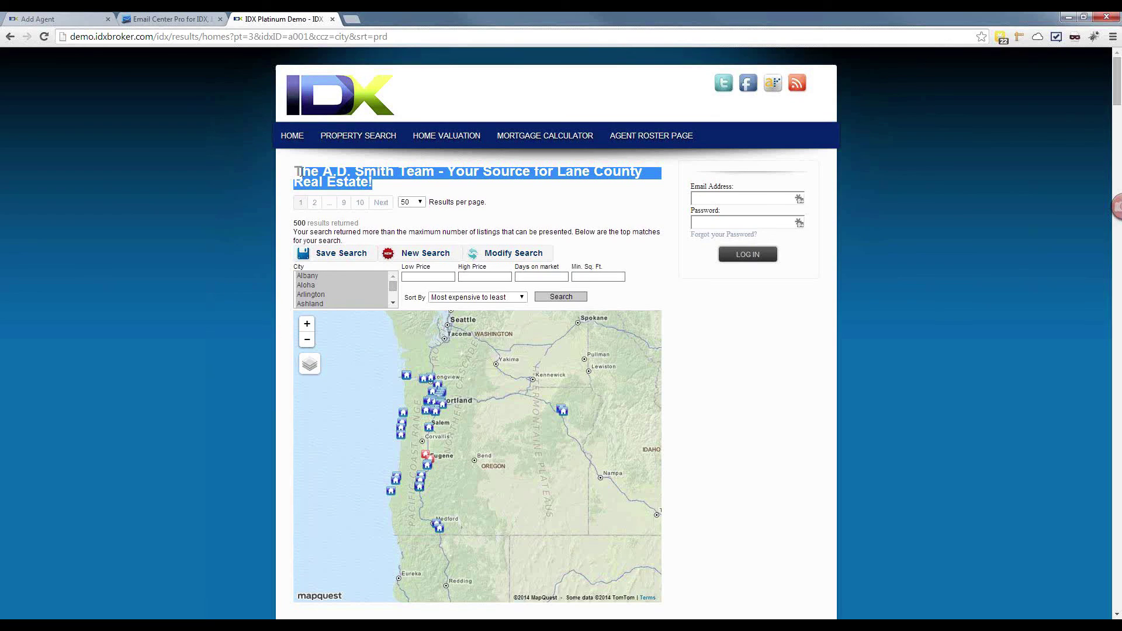
Step: From Save Search, switch to log-in and sign in with the suggested email address
{"action": "left_click", "coordinate": [351, 258]}
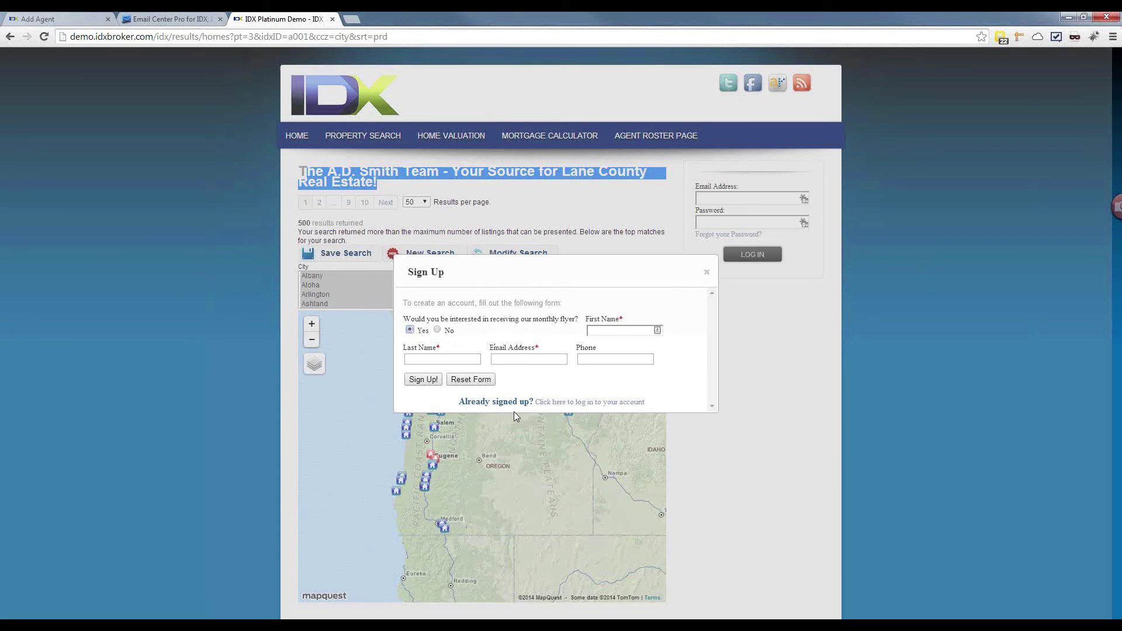
{"action": "left_click", "coordinate": [546, 404]}
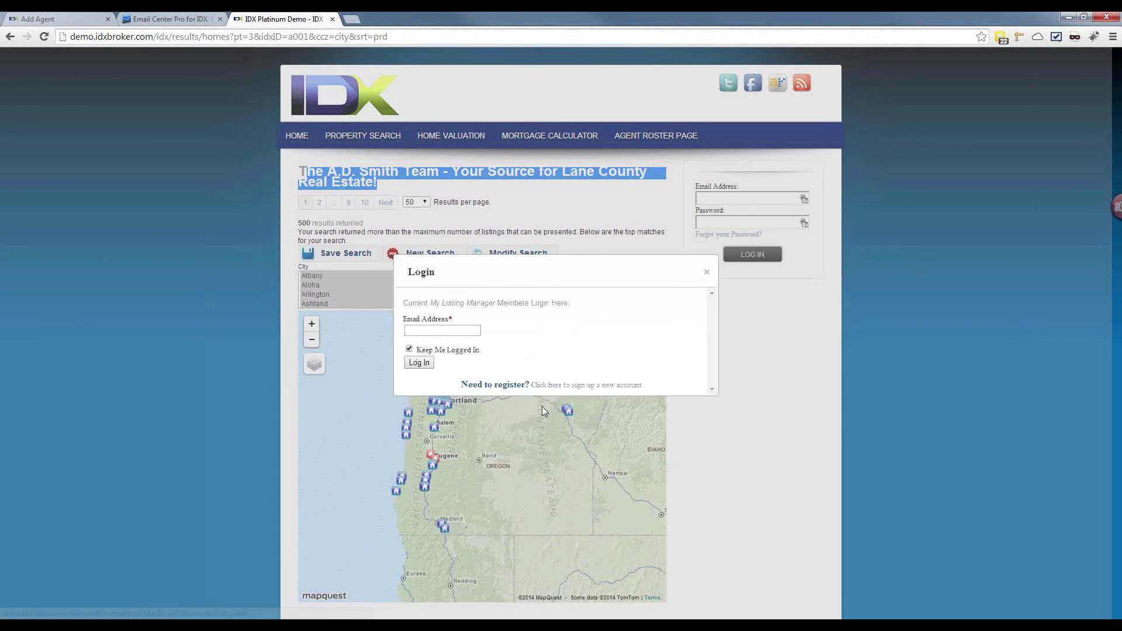
{"action": "left_click", "coordinate": [461, 329]}
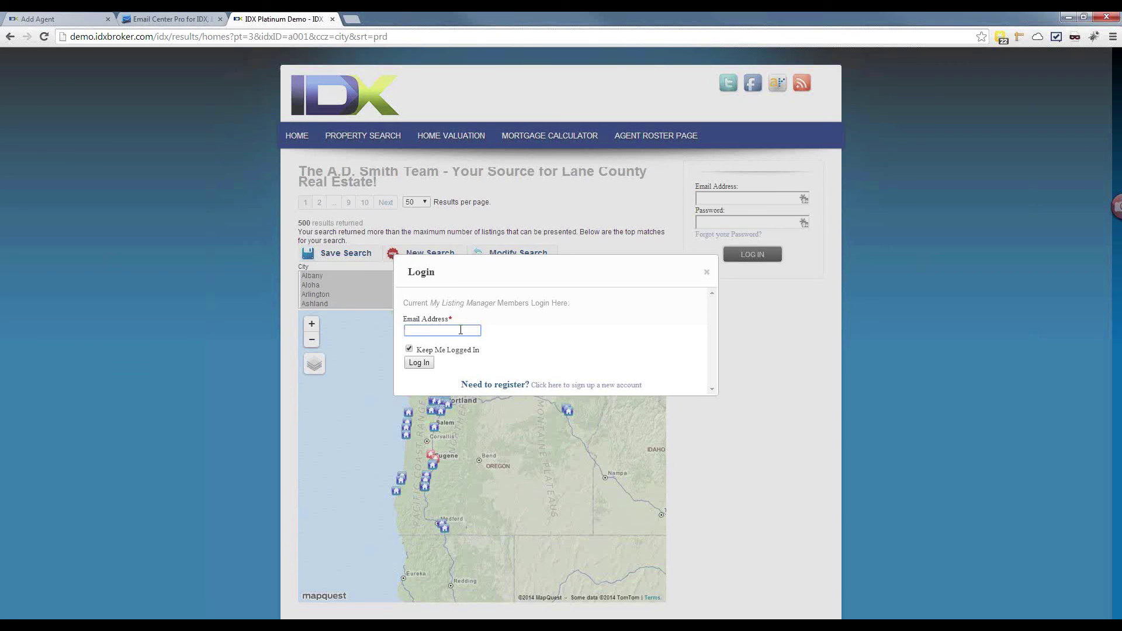
{"action": "type", "text": "help"}
{"action": "key", "text": "Down"}
{"action": "key", "text": "Return"}
{"action": "left_click", "coordinate": [419, 363]}
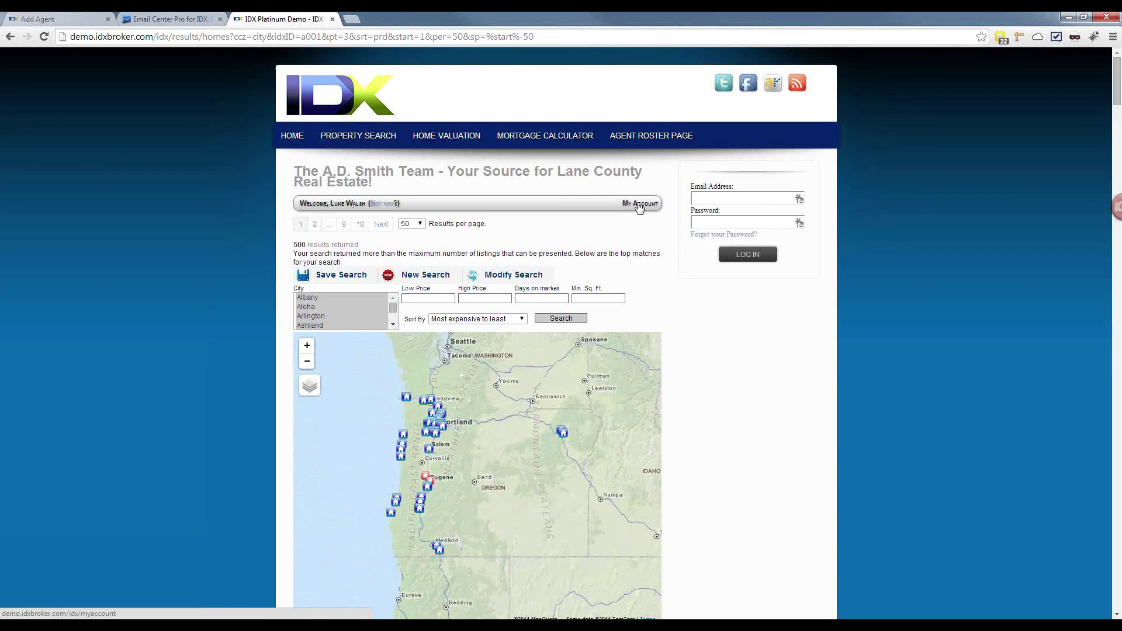
Step: Browse the demo member's My Account options page, then go back to the Add Agent sub-header page
{"action": "left_click", "coordinate": [639, 204]}
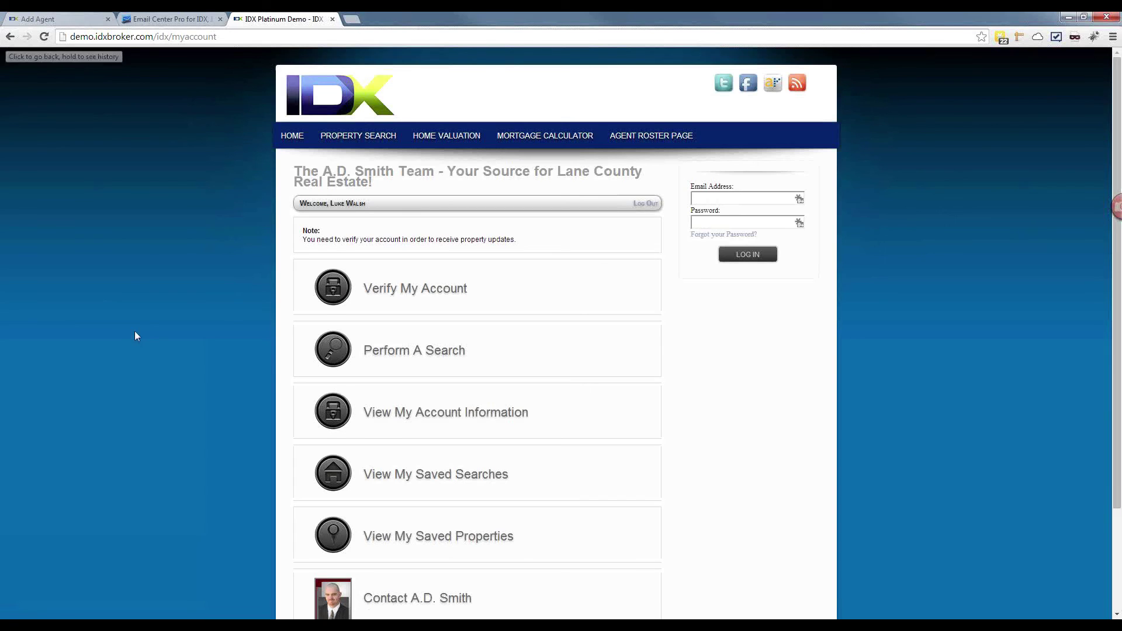
{"action": "scroll", "coordinate": [135, 330], "scroll_direction": "down", "scroll_amount": 3}
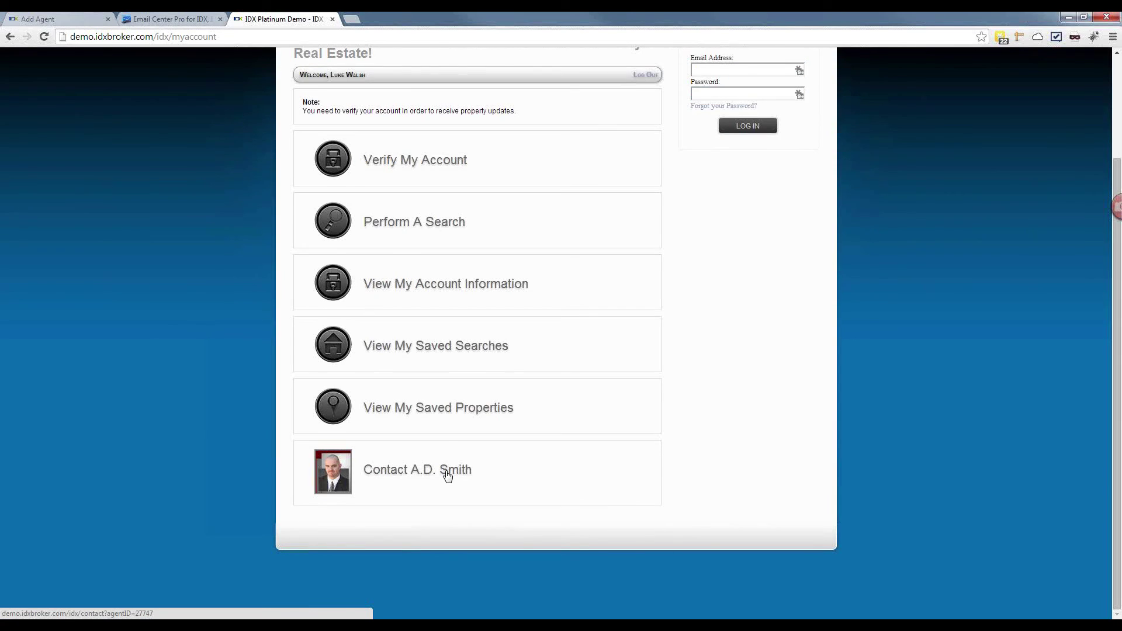
{"action": "scroll", "coordinate": [447, 477], "scroll_direction": "up", "scroll_amount": 3}
{"action": "left_click", "coordinate": [38, 19]}
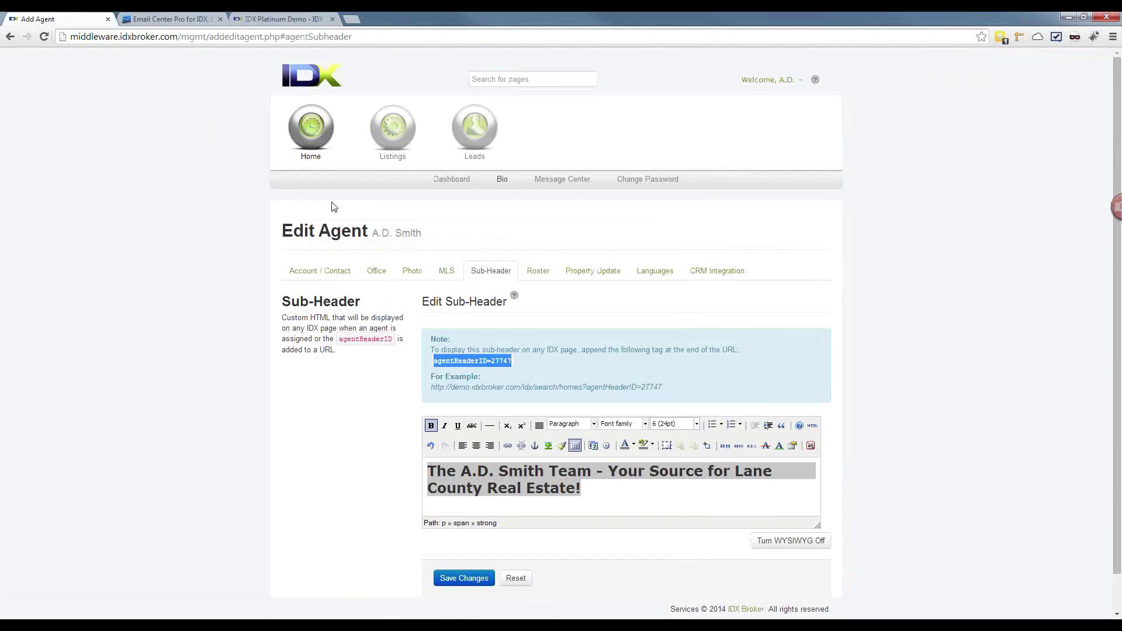
Step: From Leads, check the new lead's Property Updates, Saved Properties and Saved Searches, then open Add/Edit Saved Searches
{"action": "left_click", "coordinate": [482, 142]}
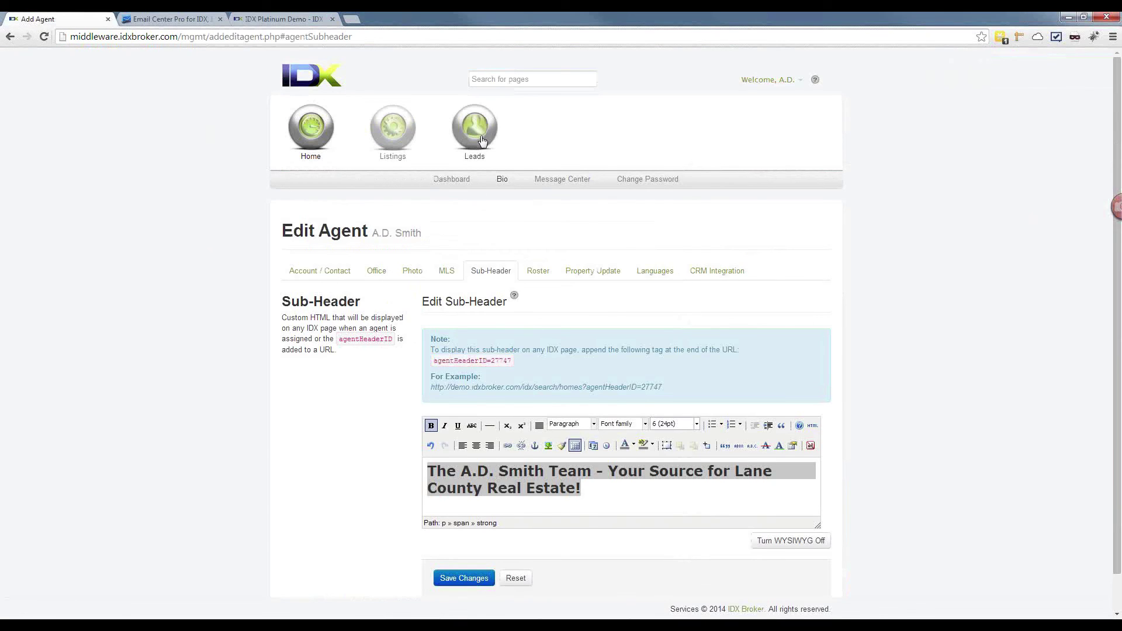
{"action": "left_click", "coordinate": [524, 180]}
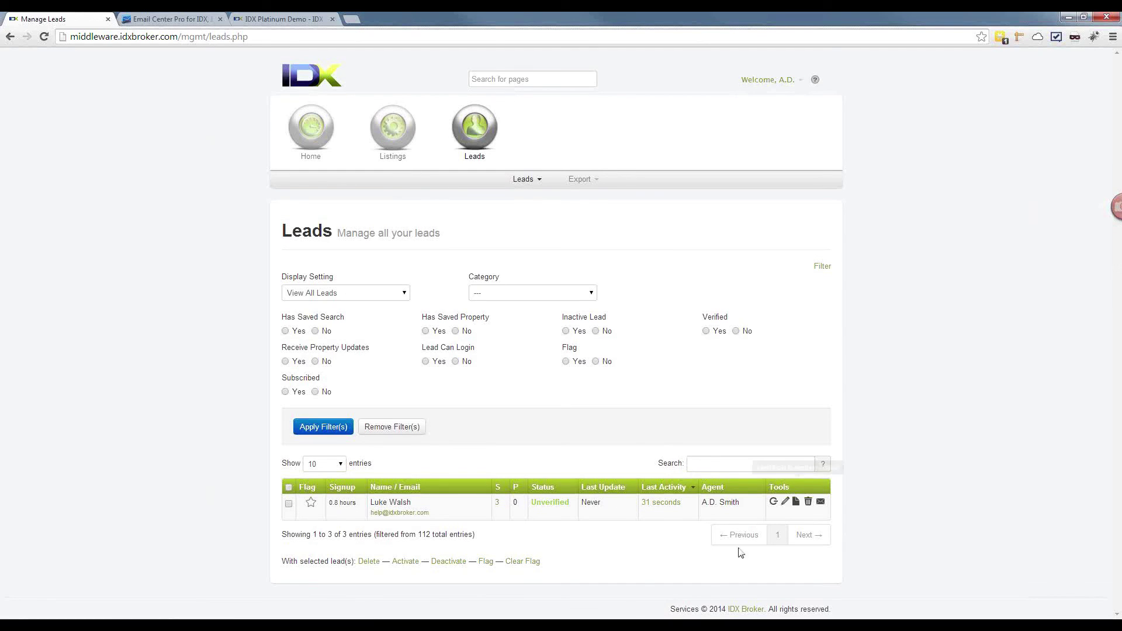
{"action": "left_click", "coordinate": [661, 502]}
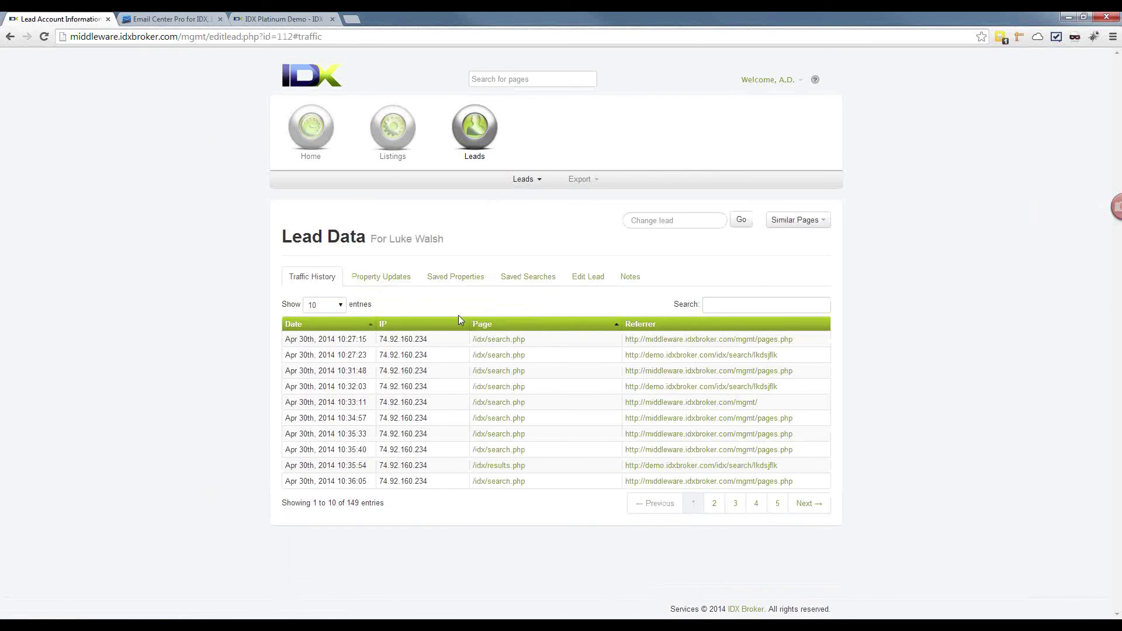
{"action": "left_click", "coordinate": [378, 283]}
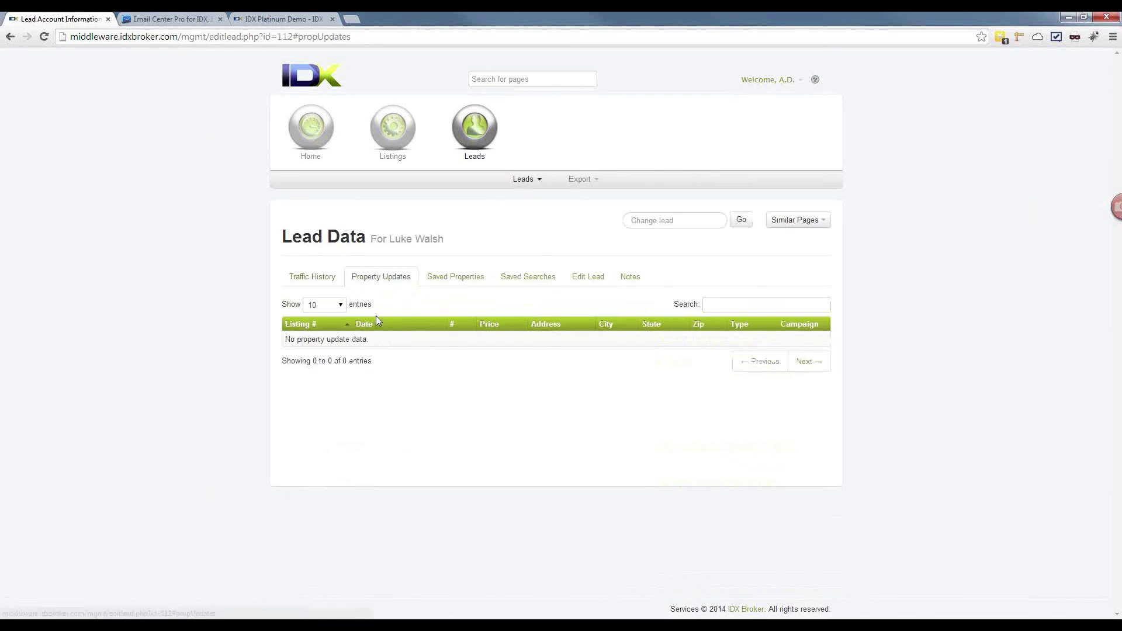
{"action": "left_click", "coordinate": [447, 278]}
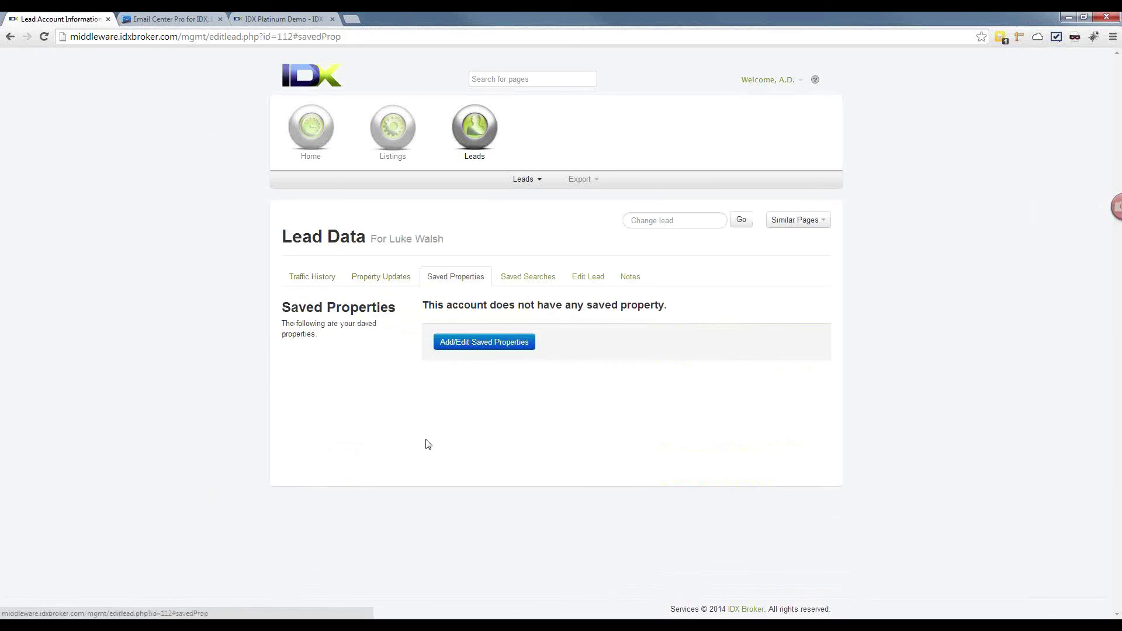
{"action": "left_click", "coordinate": [505, 285]}
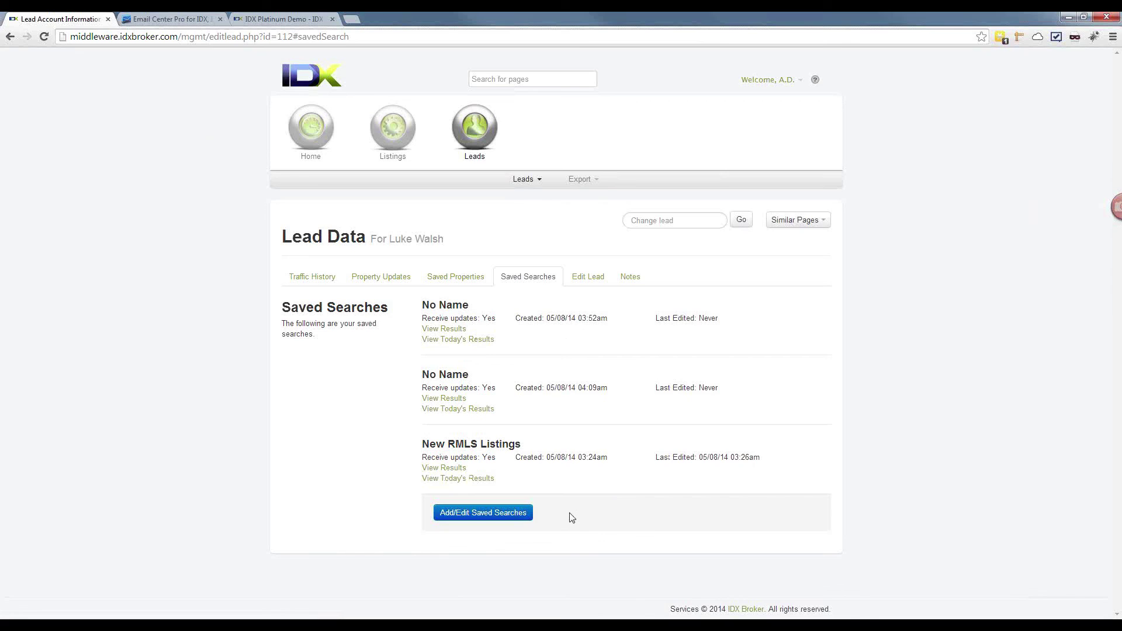
{"action": "left_click", "coordinate": [509, 514]}
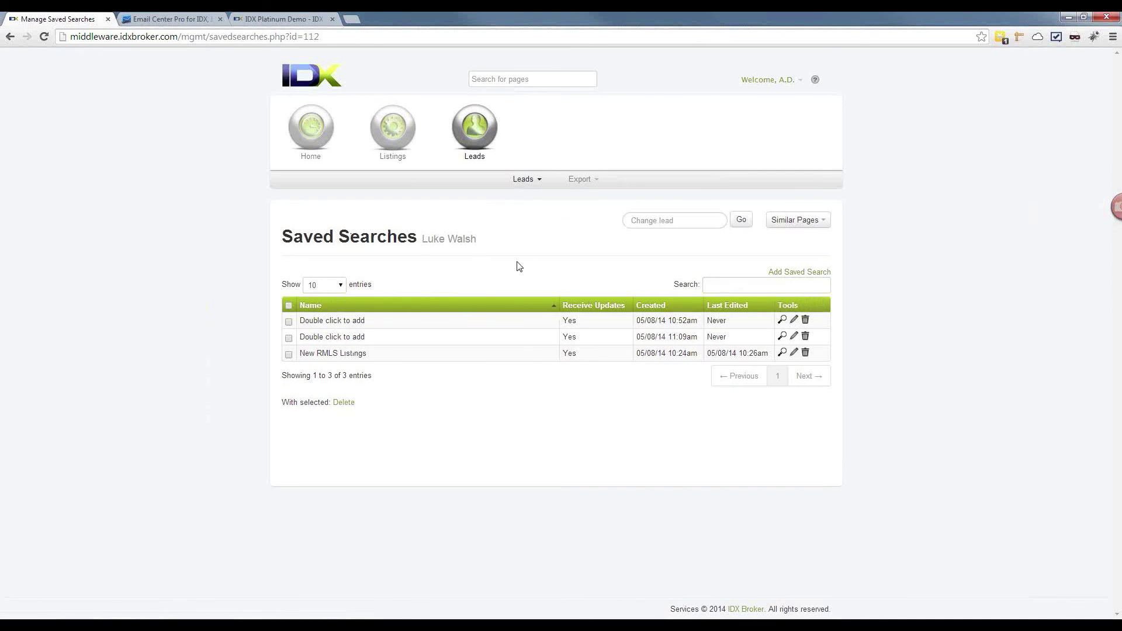
Step: Go to Leads > Manage, where the unverified lead shows 3 saved searches and 0 saved properties
{"action": "left_click", "coordinate": [530, 181]}
{"action": "left_click", "coordinate": [531, 197]}
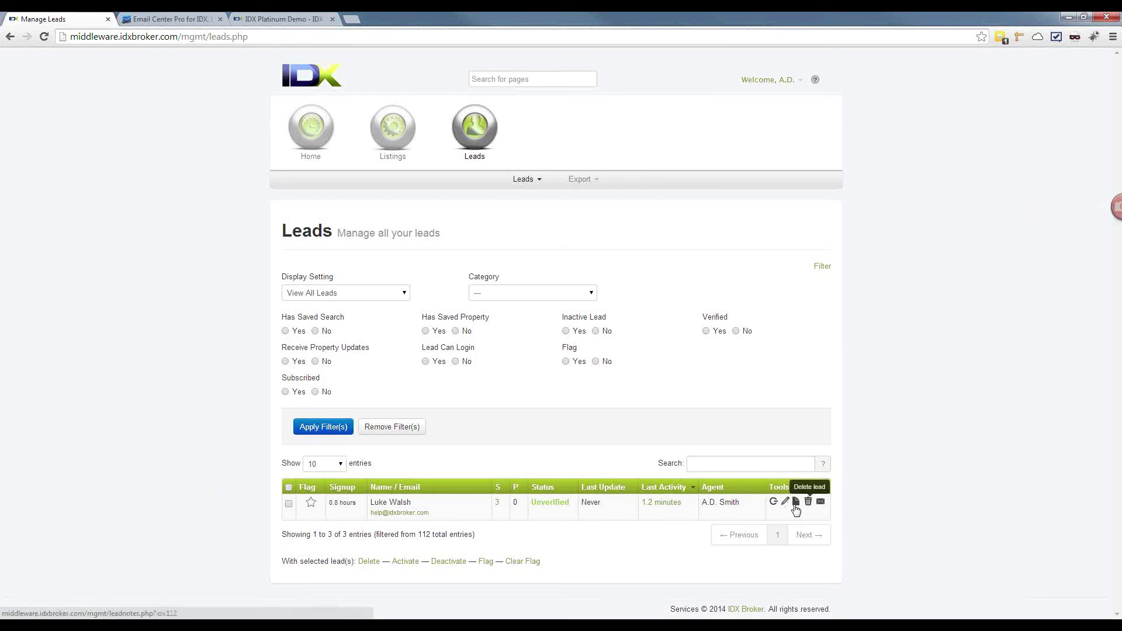
Step: Read through the new lead's sign-up and syndication notes and Similar Pages, then go to Home > Bio
{"action": "left_click", "coordinate": [795, 504]}
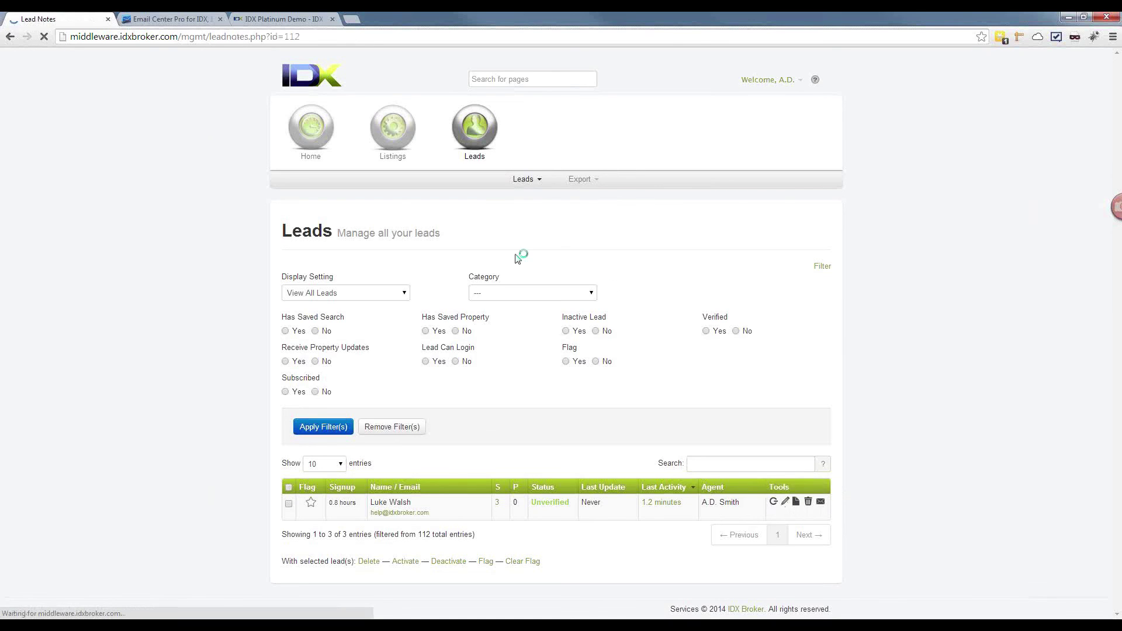
{"action": "scroll", "coordinate": [517, 259], "scroll_direction": "down", "scroll_amount": 2}
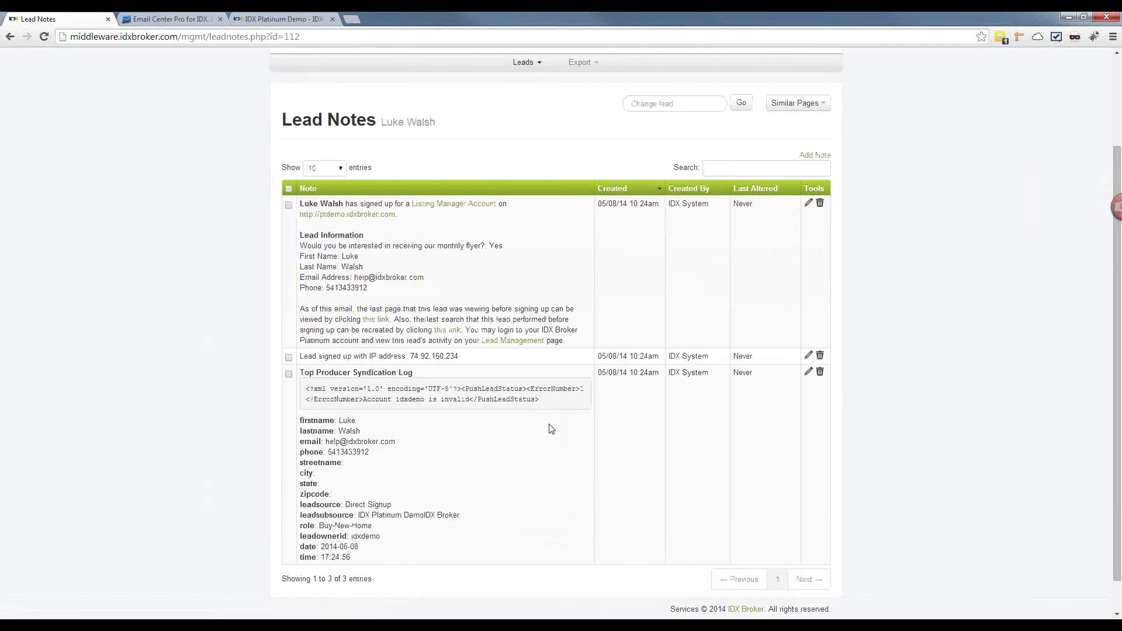
{"action": "scroll", "coordinate": [551, 429], "scroll_direction": "up", "scroll_amount": 2}
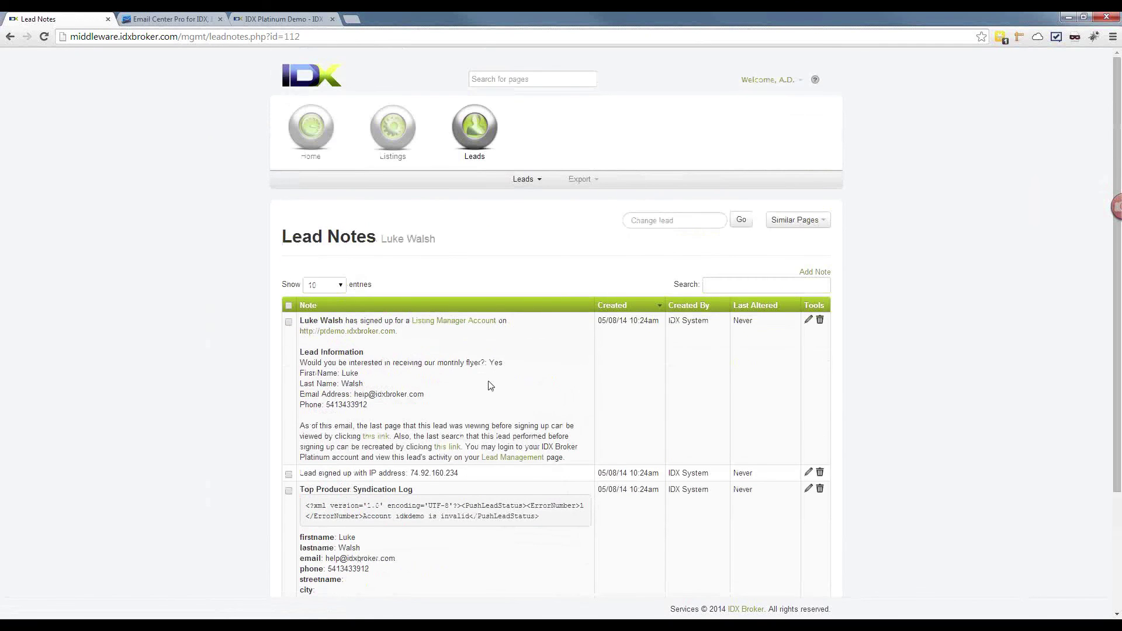
{"action": "scroll", "coordinate": [489, 380], "scroll_direction": "down", "scroll_amount": 1}
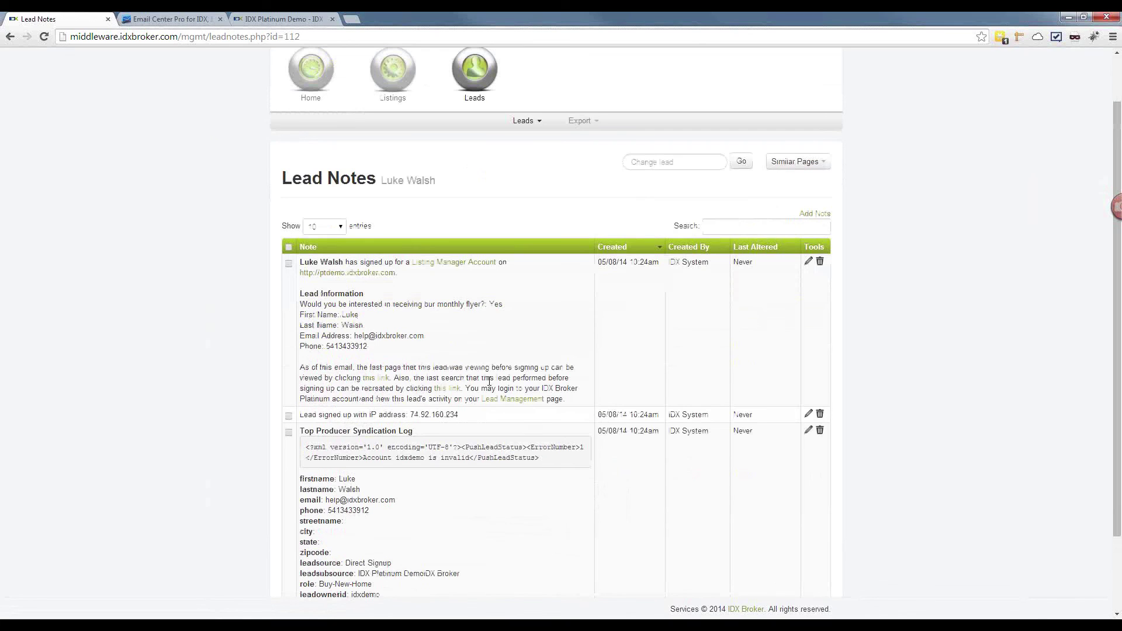
{"action": "scroll", "coordinate": [489, 380], "scroll_direction": "down", "scroll_amount": 1}
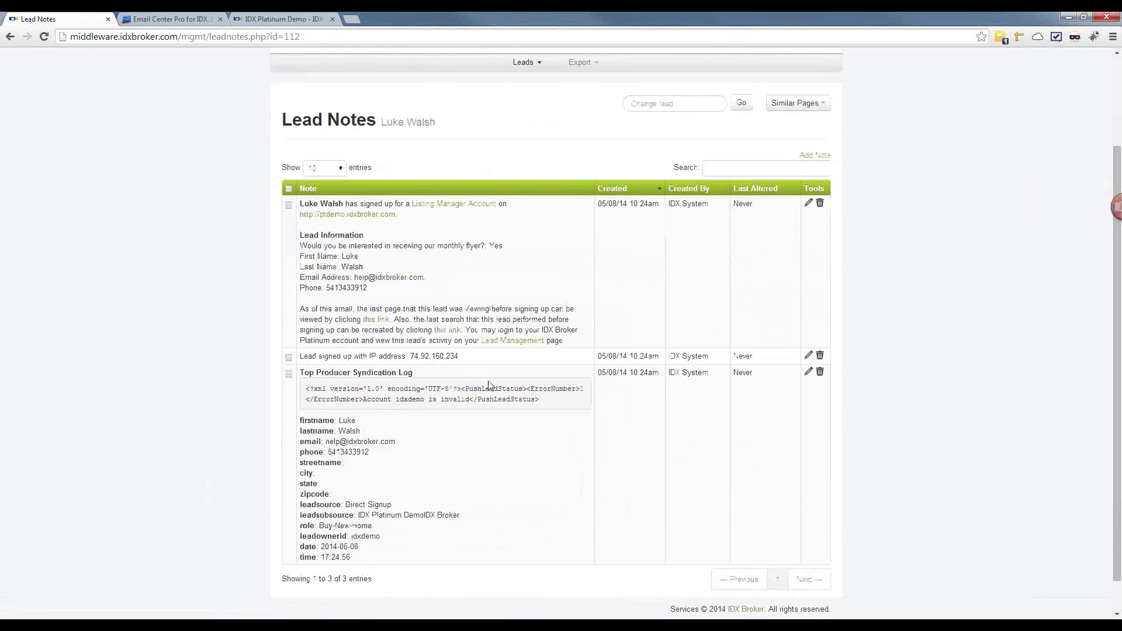
{"action": "scroll", "coordinate": [489, 384], "scroll_direction": "up", "scroll_amount": 2}
{"action": "scroll", "coordinate": [489, 385], "scroll_direction": "down", "scroll_amount": 1}
{"action": "scroll", "coordinate": [490, 386], "scroll_direction": "up", "scroll_amount": 1}
{"action": "scroll", "coordinate": [490, 386], "scroll_direction": "down", "scroll_amount": 1}
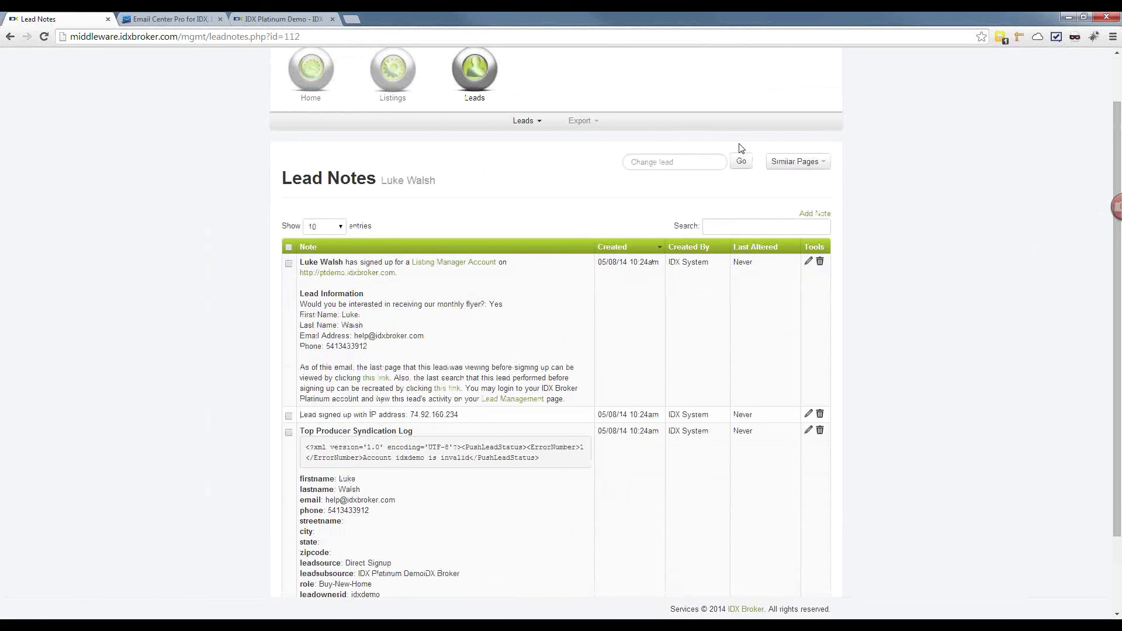
{"action": "left_click", "coordinate": [796, 163]}
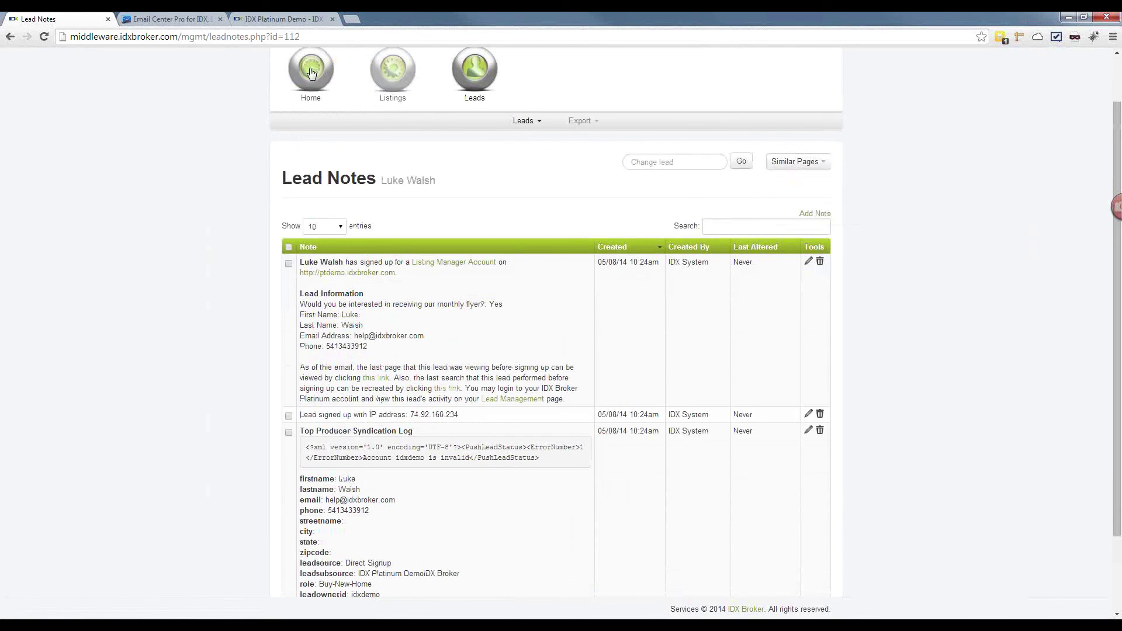
{"action": "left_click", "coordinate": [502, 121]}
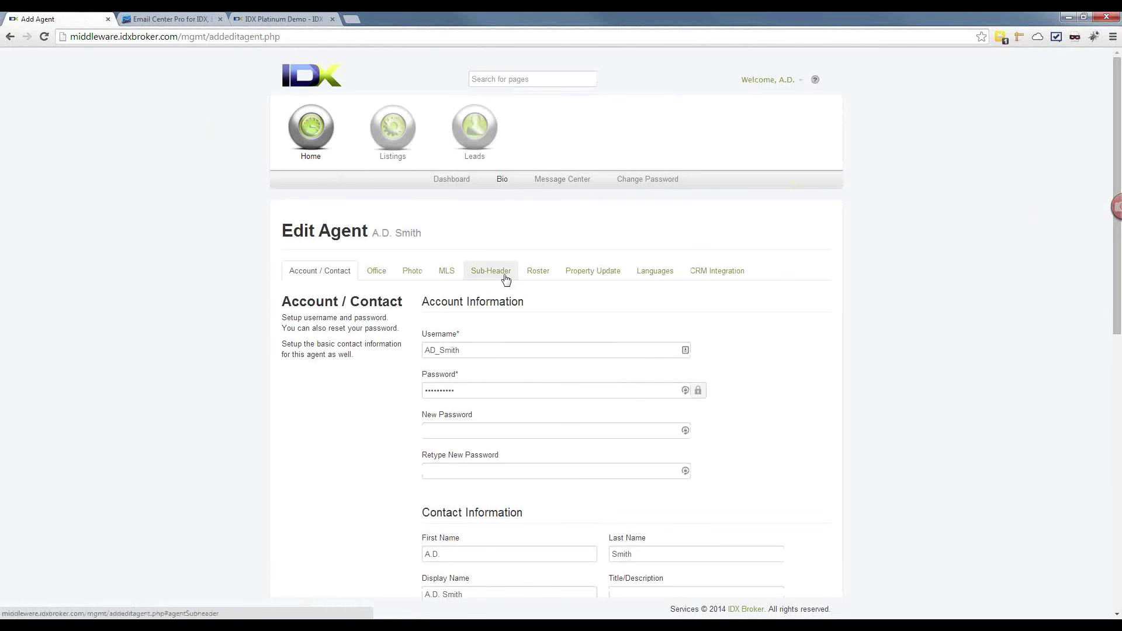
Step: On the Sub-Header tab, select the agentHeaderID=27747 example tag and the A.D. Smith Team tagline
{"action": "left_click", "coordinate": [502, 273]}
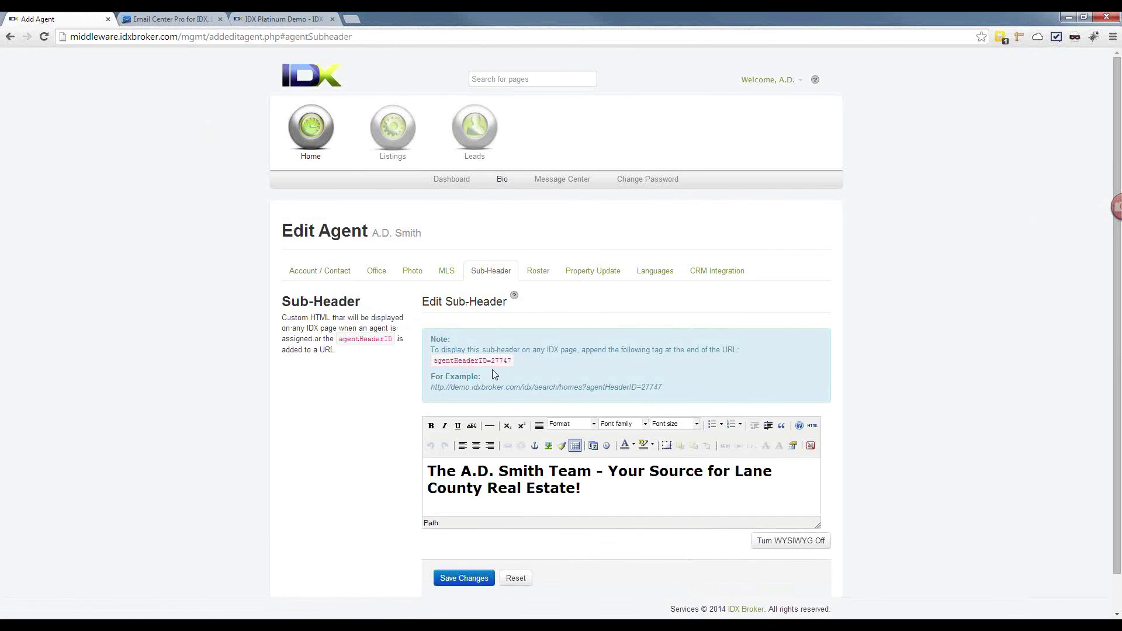
{"action": "left_click_drag", "start_coordinate": [662, 387], "coordinate": [588, 393]}
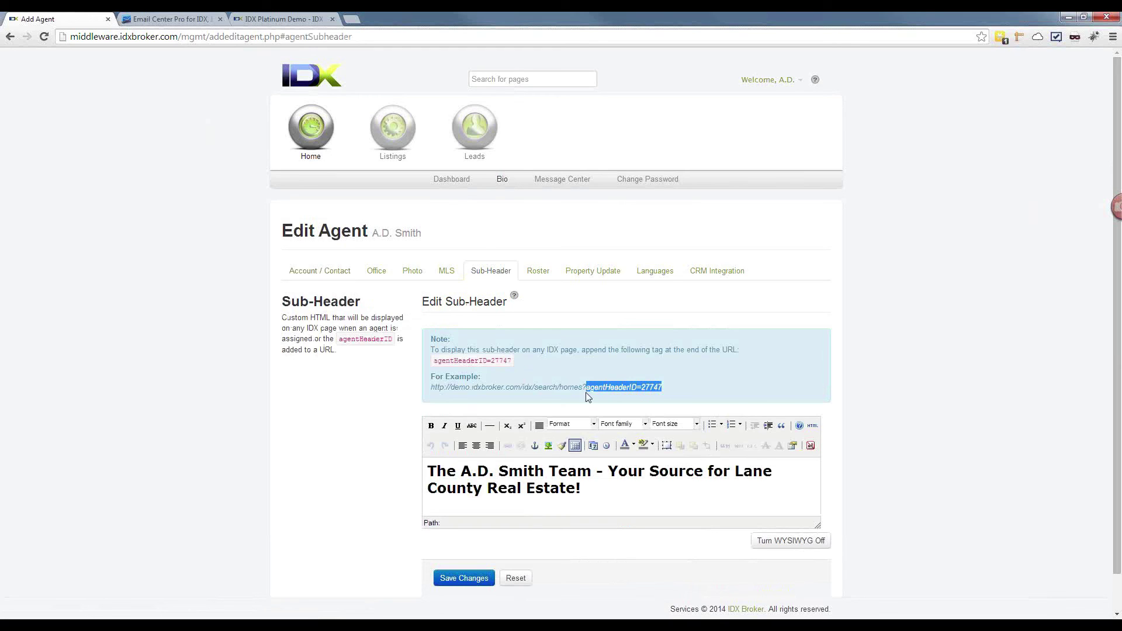
{"action": "left_click", "coordinate": [596, 490]}
{"action": "left_click_drag", "start_coordinate": [597, 490], "coordinate": [415, 472]}
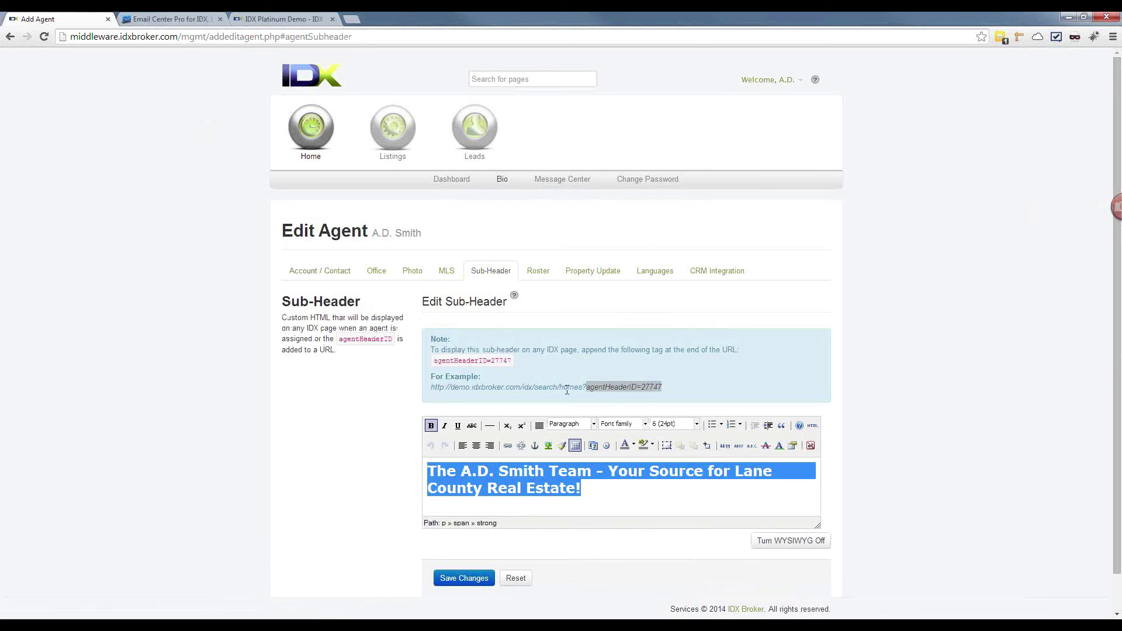
Step: Log out on the demo site and open the Property Search > Map Search page
{"action": "left_click", "coordinate": [278, 19]}
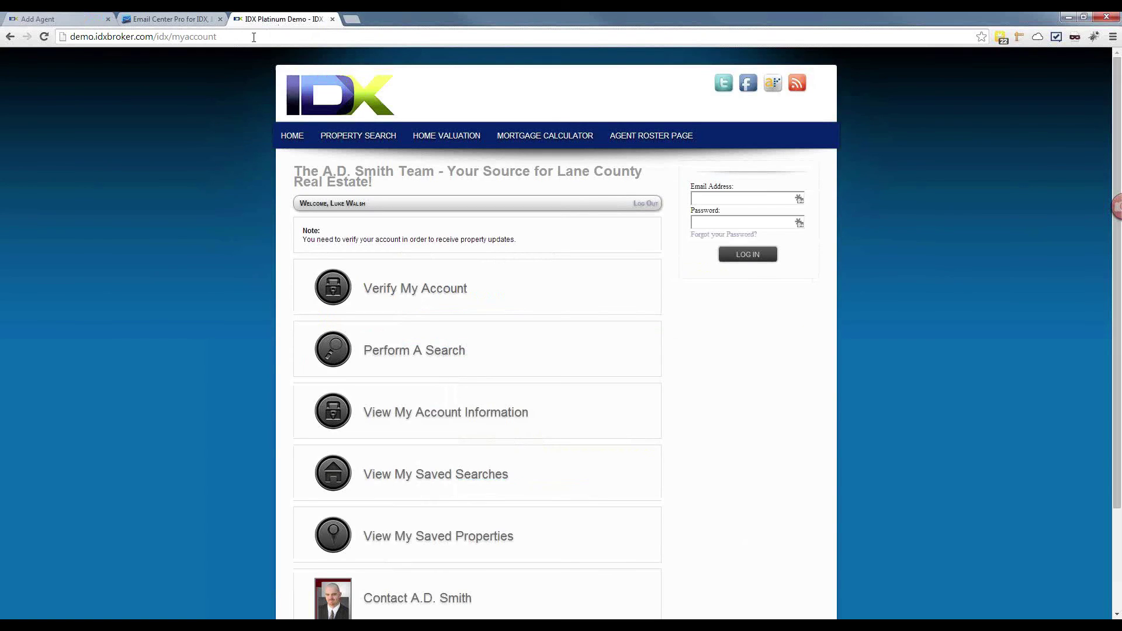
{"action": "left_click", "coordinate": [643, 204]}
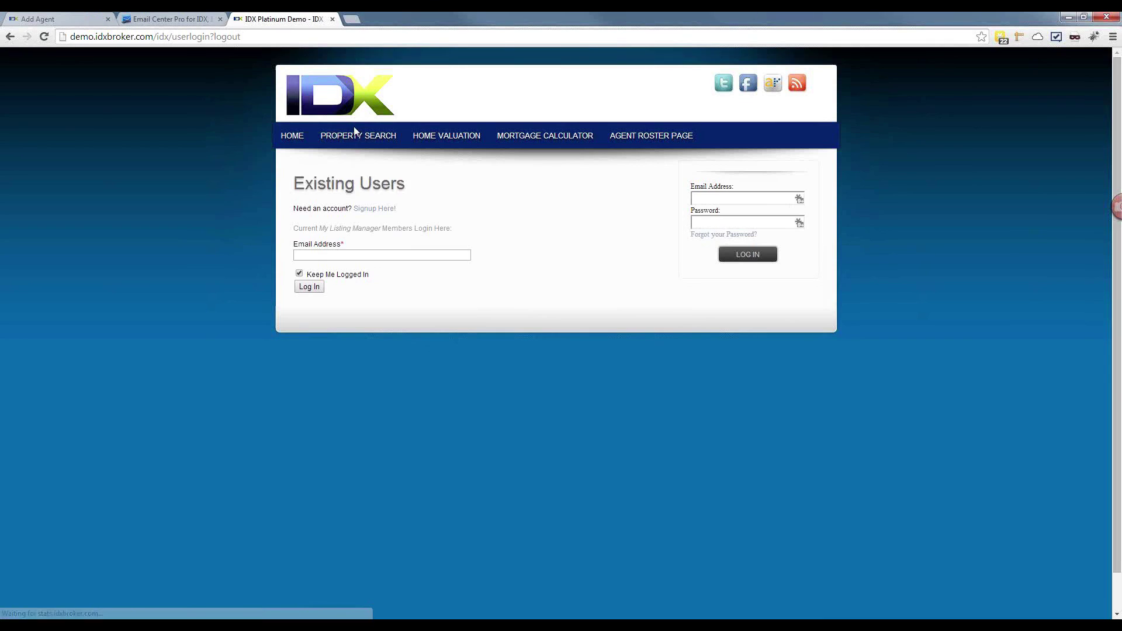
{"action": "mouse_move", "coordinate": [355, 139]}
{"action": "left_click", "coordinate": [347, 200]}
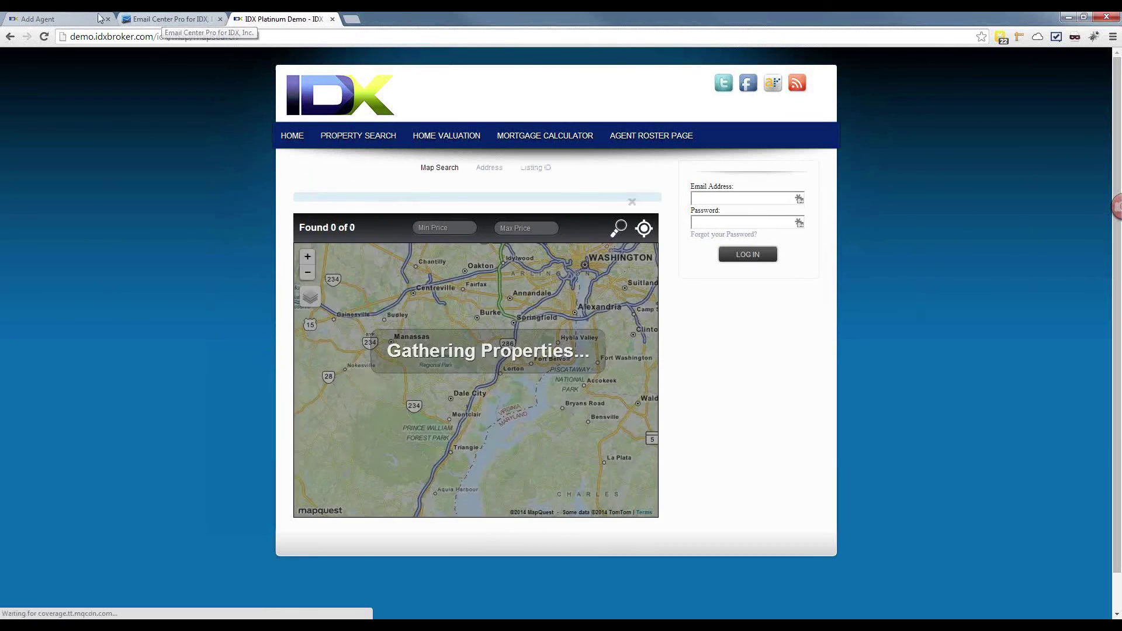
Step: Copy the ?agentHeaderID=27747 tag from the Sub-Header example URL
{"action": "left_click", "coordinate": [75, 20]}
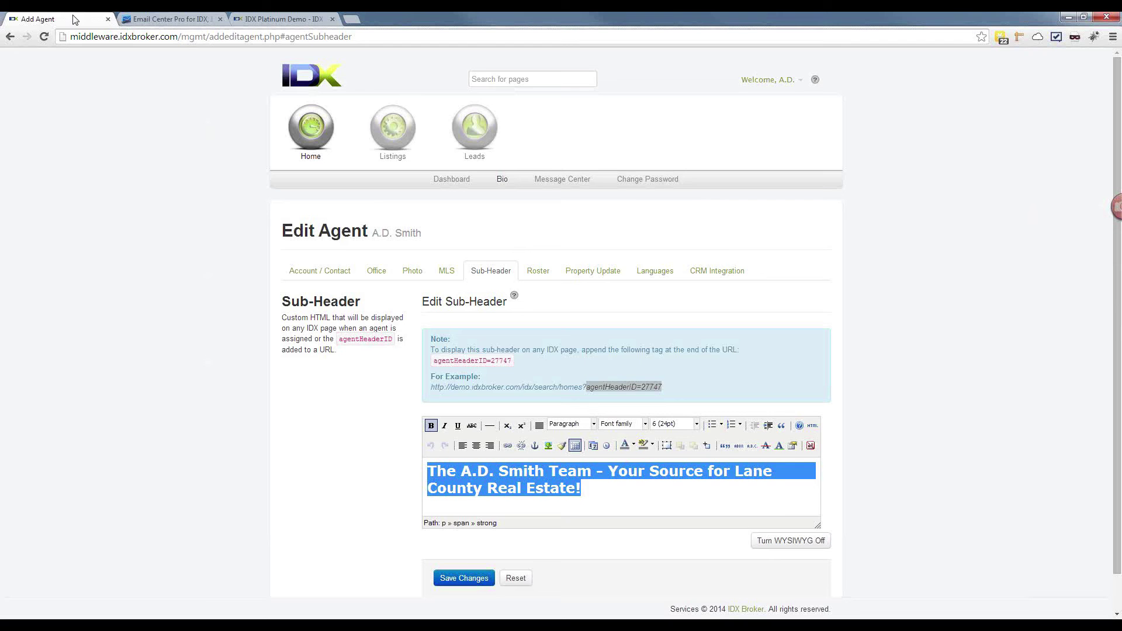
{"action": "left_click", "coordinate": [610, 391]}
{"action": "left_click_drag", "start_coordinate": [665, 386], "coordinate": [585, 395]}
{"action": "right_click", "coordinate": [589, 397]}
{"action": "left_click", "coordinate": [597, 404]}
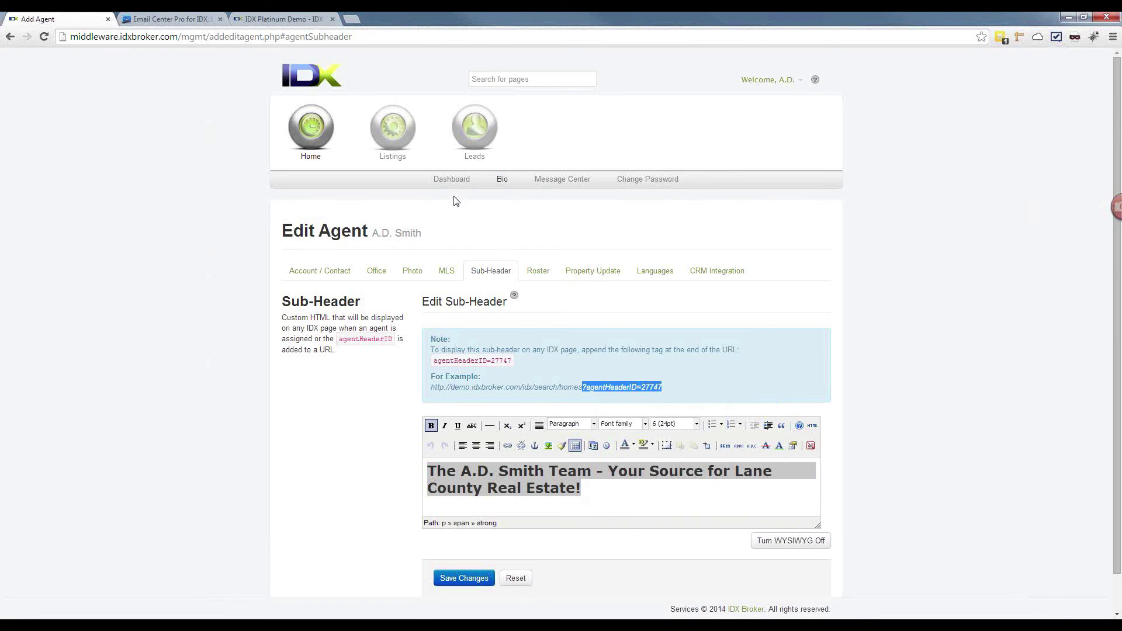
Step: Append agentHeaderID=27747 to the map search URL and load it to show the team tagline
{"action": "left_click", "coordinate": [305, 20]}
{"action": "left_click", "coordinate": [310, 36]}
{"action": "left_click", "coordinate": [311, 36]}
{"action": "key", "text": "ctrl+v"}
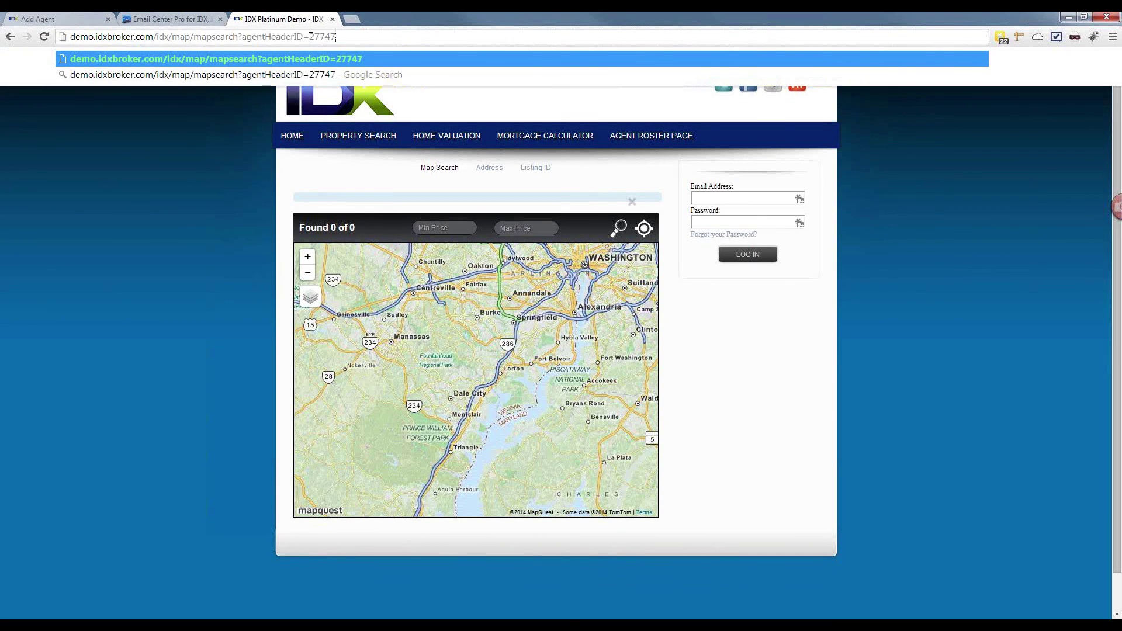
{"action": "mouse_move", "coordinate": [348, 142]}
{"action": "left_click_drag", "start_coordinate": [240, 37], "coordinate": [345, 42]}
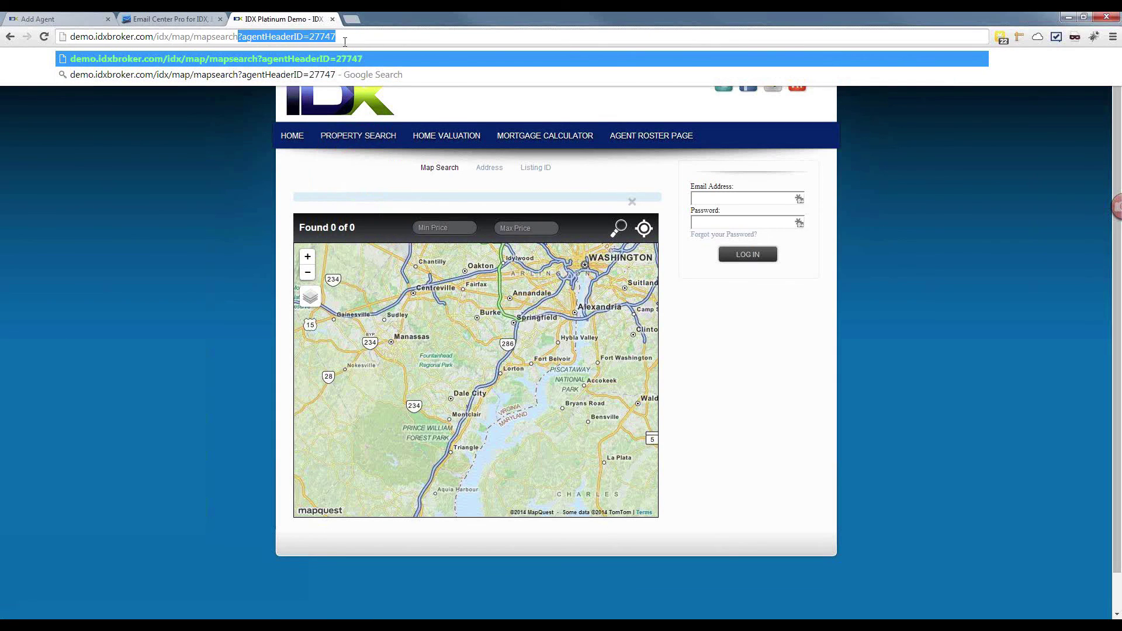
{"action": "left_click", "coordinate": [348, 38]}
{"action": "key", "text": "Return"}
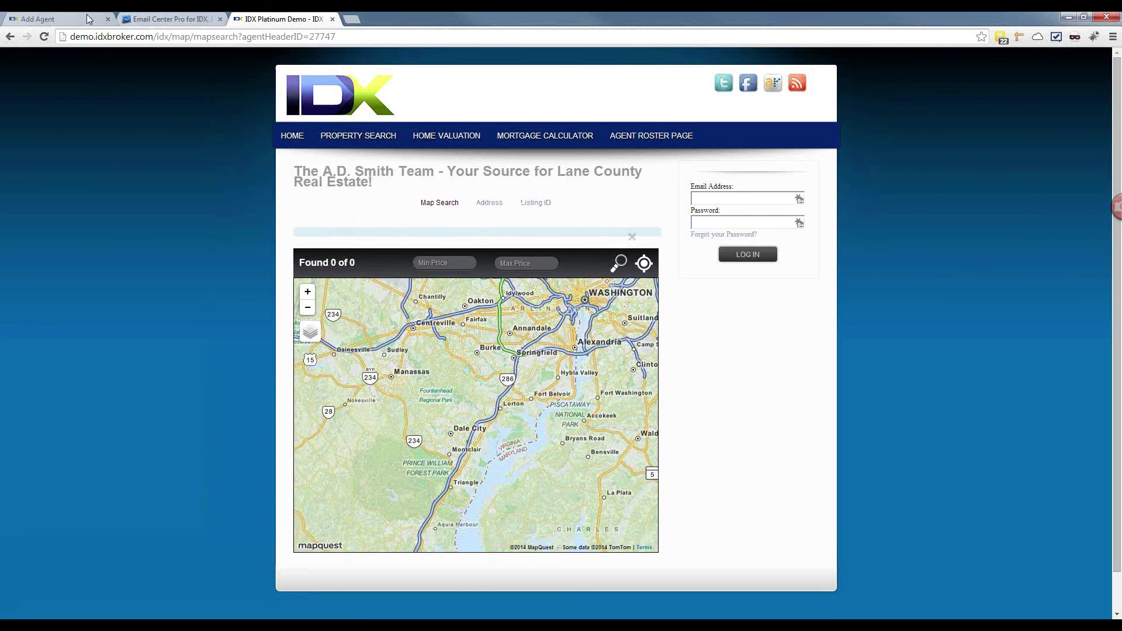
{"action": "left_click", "coordinate": [53, 19]}
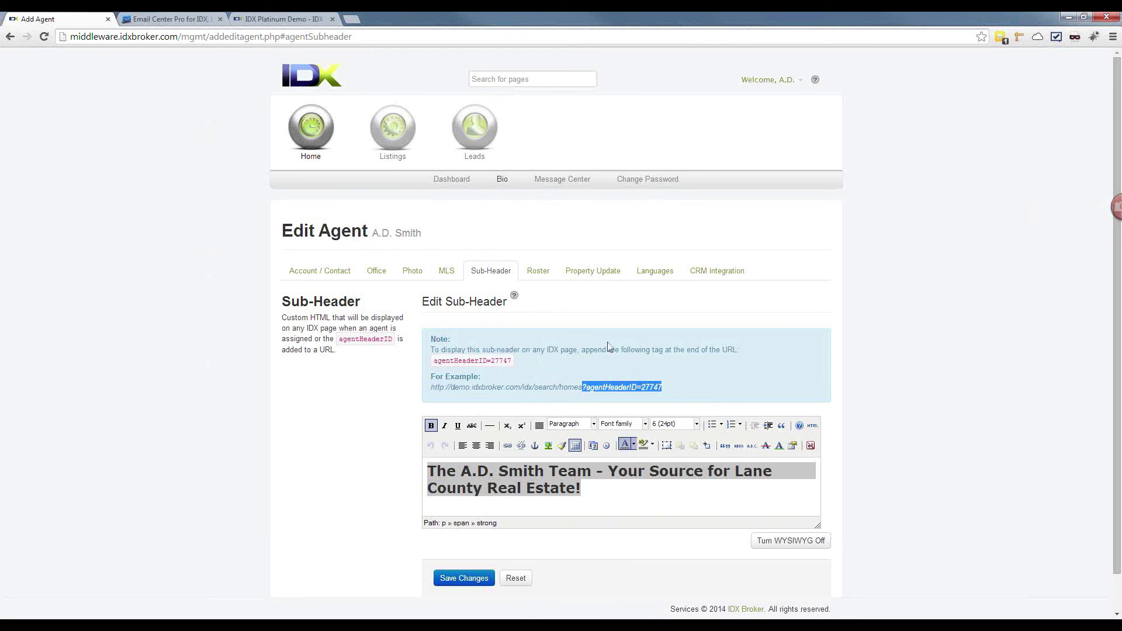
{"action": "left_click", "coordinate": [310, 274]}
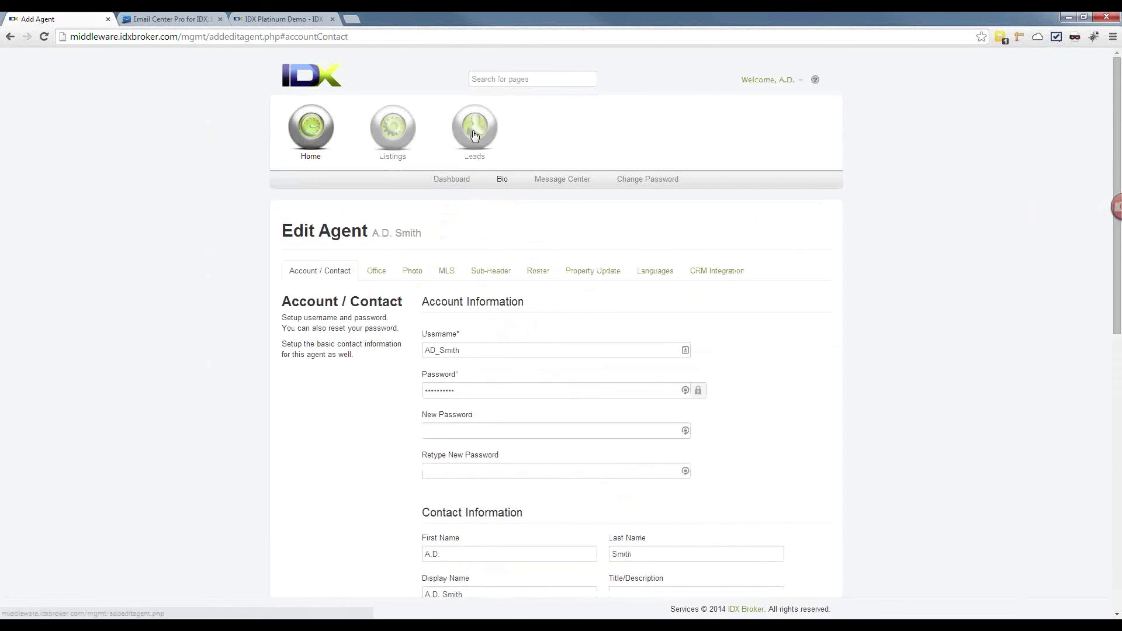
{"action": "mouse_move", "coordinate": [468, 165]}
{"action": "left_click", "coordinate": [516, 182]}
{"action": "left_click", "coordinate": [521, 196]}
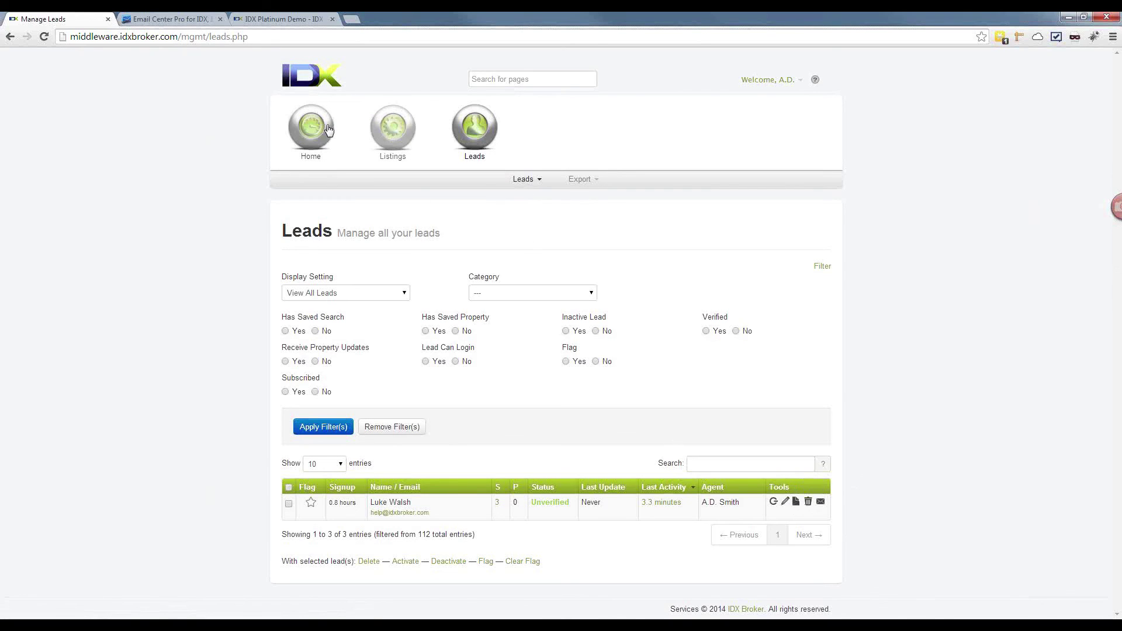
{"action": "mouse_move", "coordinate": [311, 129]}
{"action": "left_click", "coordinate": [503, 180]}
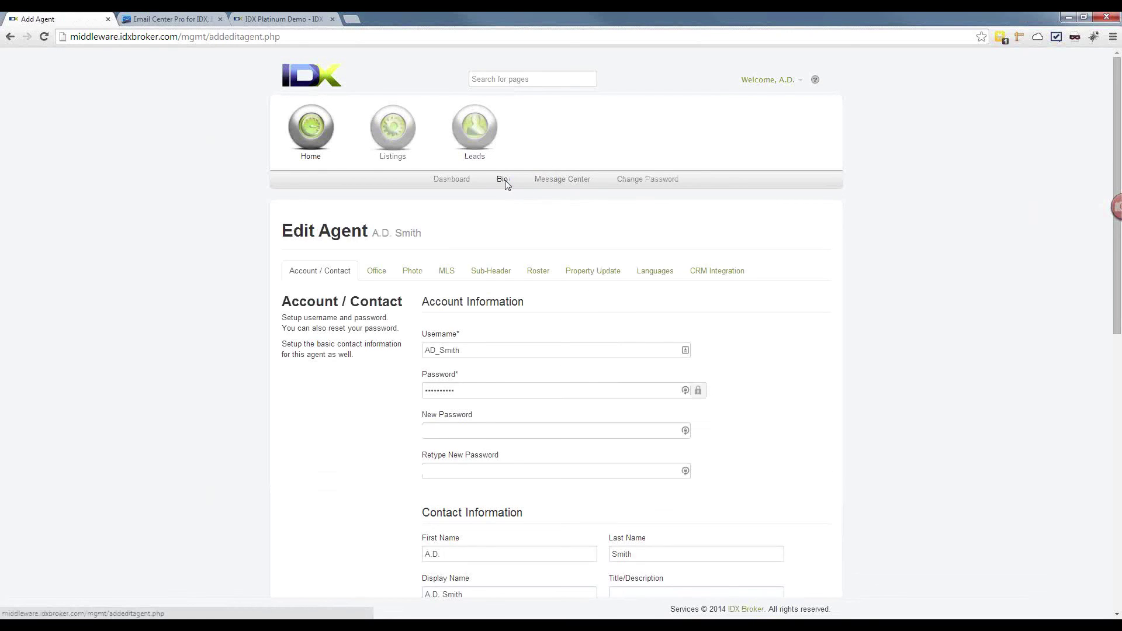
{"action": "left_click", "coordinate": [500, 275]}
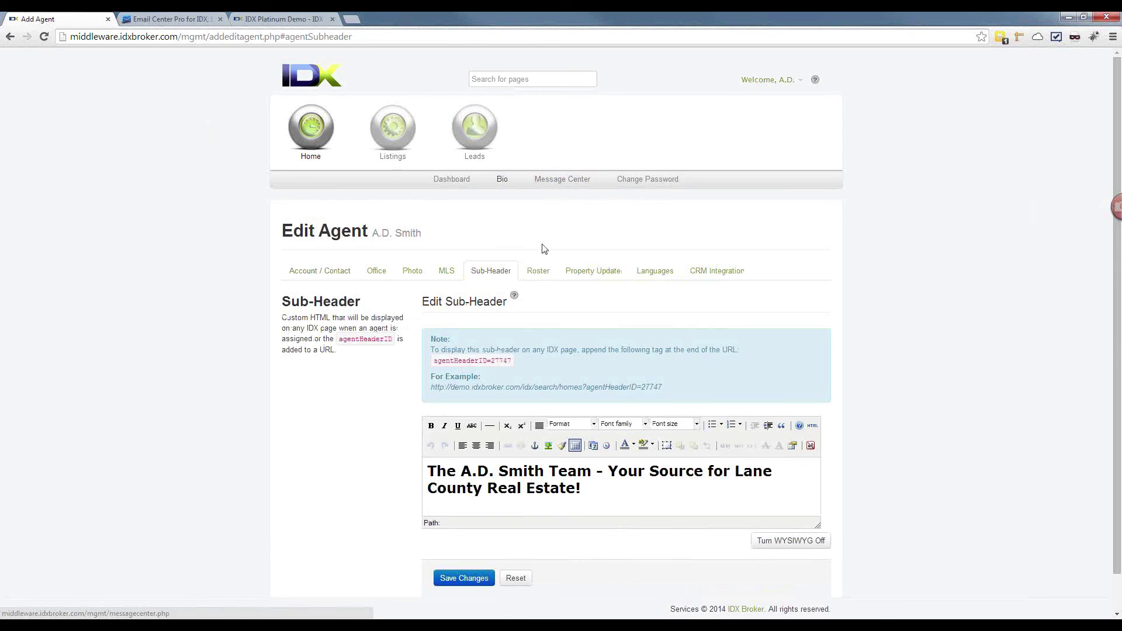
Step: Look over the Roster tab's Website URL and Display Text for Link fields, then open the Property Update settings
{"action": "left_click", "coordinate": [538, 270]}
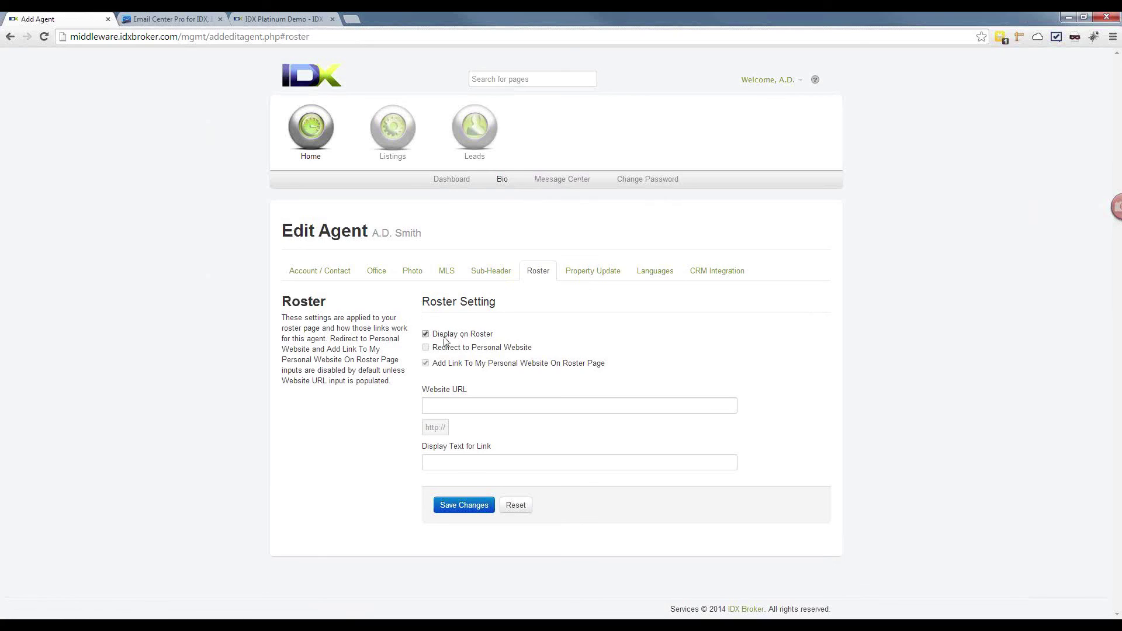
{"action": "left_click", "coordinate": [444, 405]}
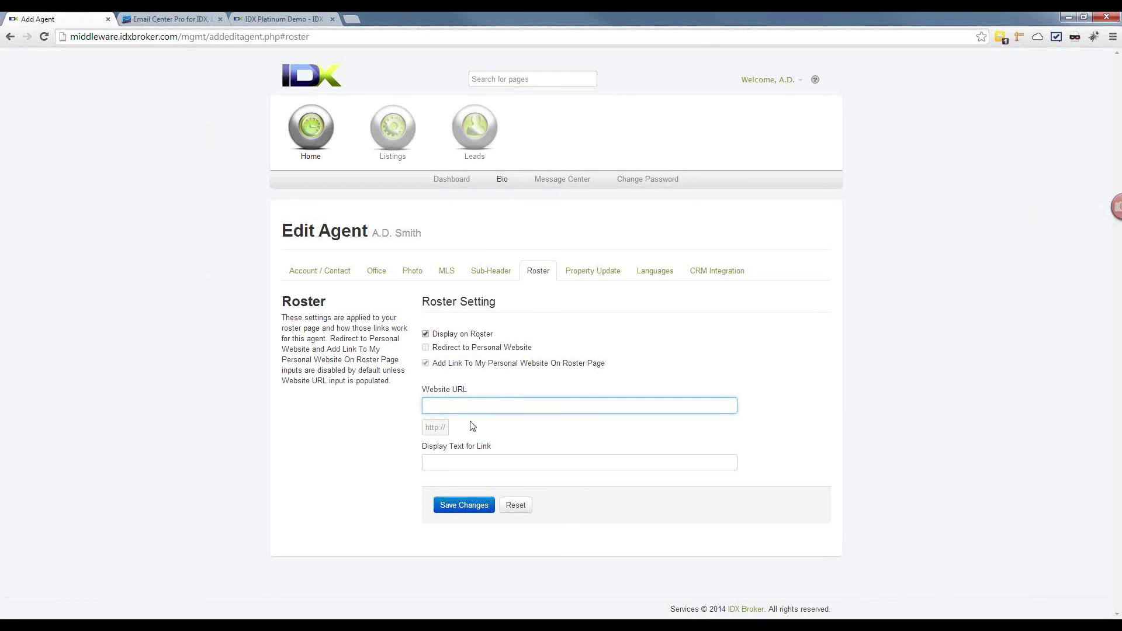
{"action": "left_click", "coordinate": [473, 463]}
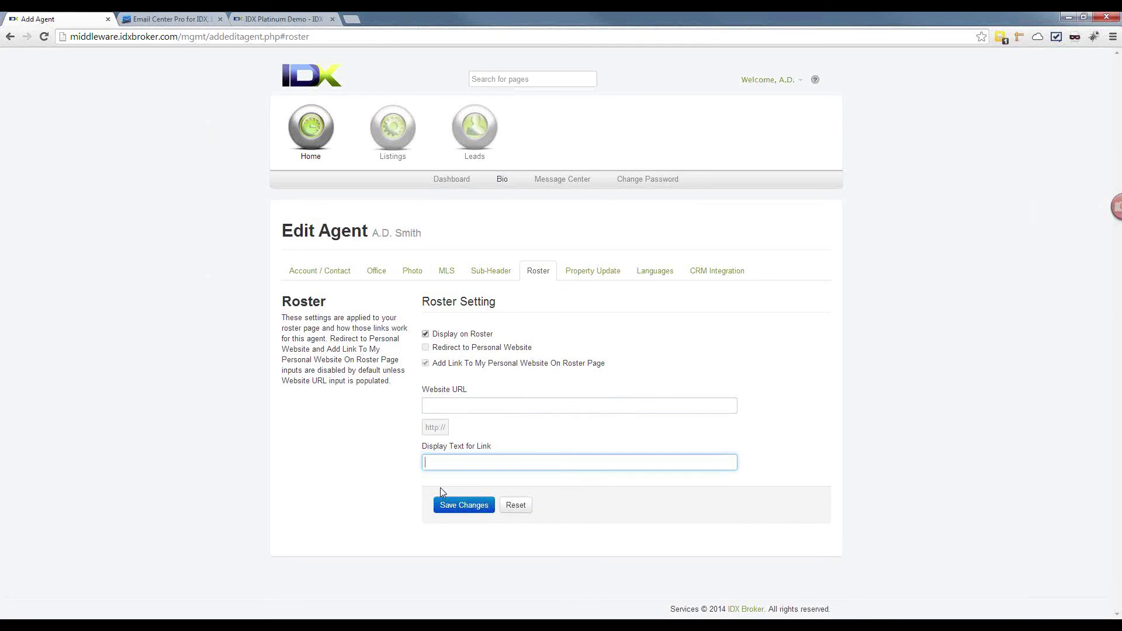
{"action": "left_click", "coordinate": [594, 270]}
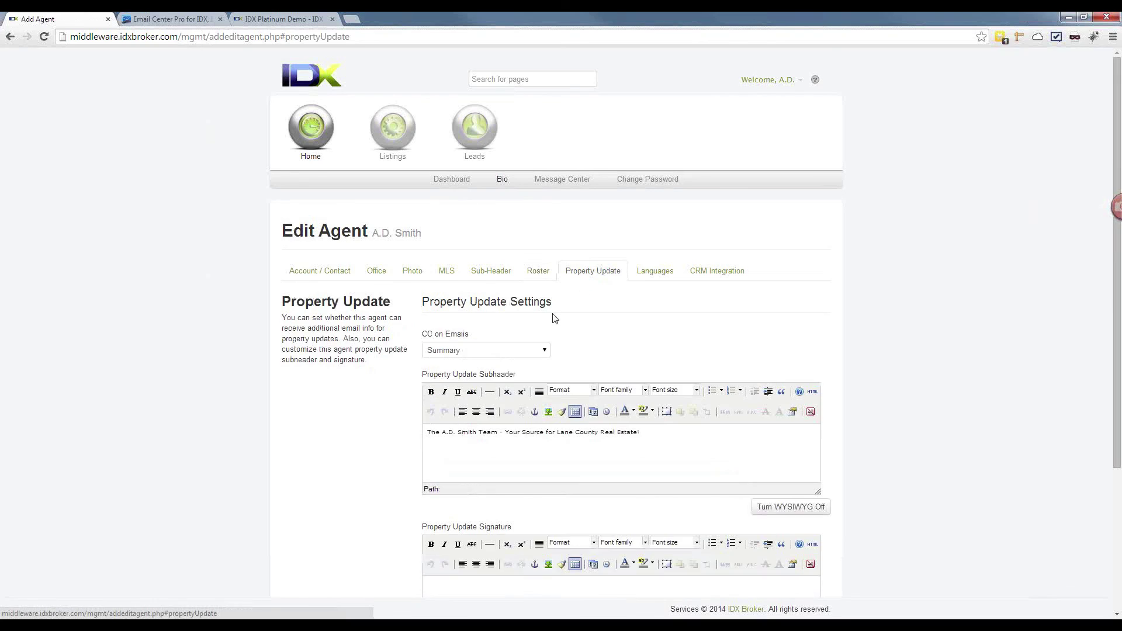
Step: Review the CC on Emails options, leaving it set to Summary
{"action": "scroll", "coordinate": [555, 320], "scroll_direction": "down", "scroll_amount": 1}
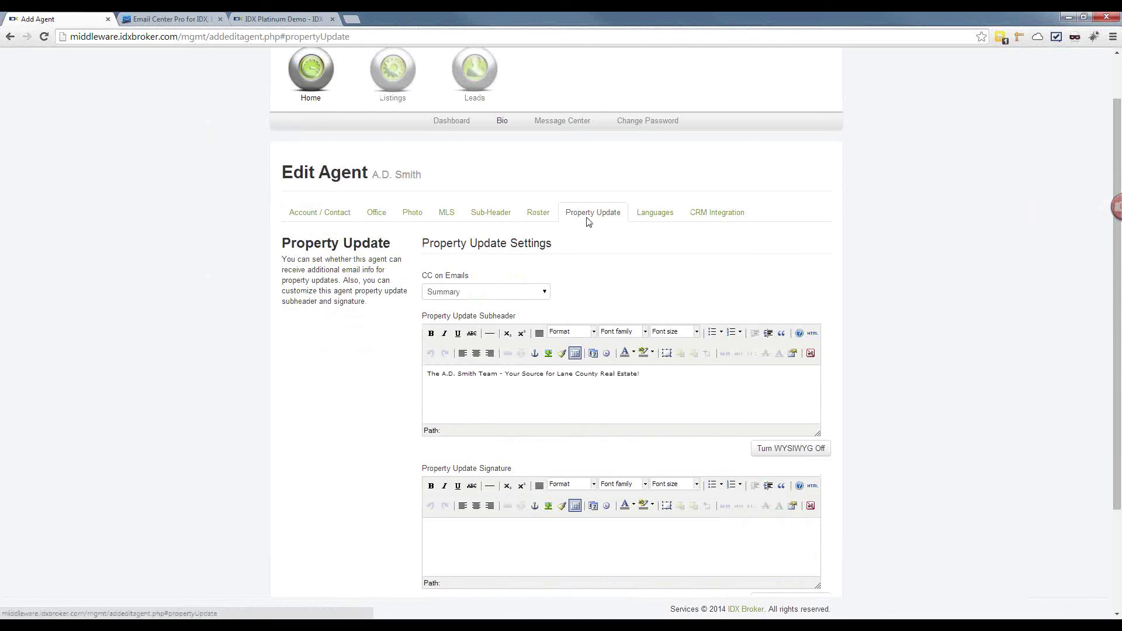
{"action": "left_click", "coordinate": [460, 298]}
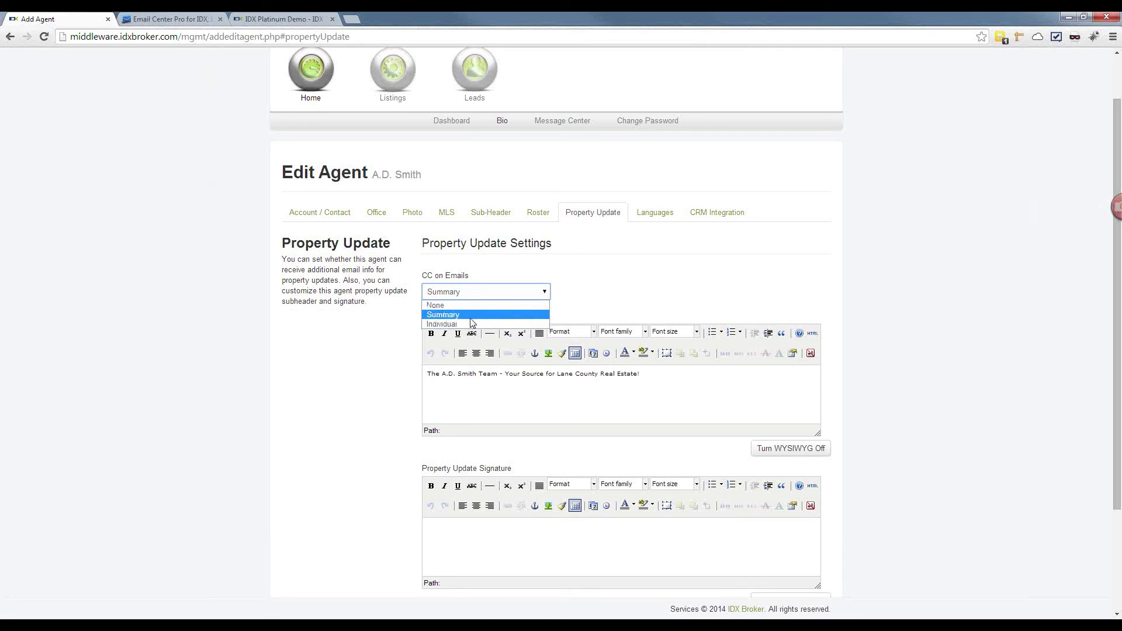
{"action": "left_click", "coordinate": [442, 341]}
{"action": "left_click", "coordinate": [444, 298]}
{"action": "left_click", "coordinate": [445, 298]}
{"action": "left_click", "coordinate": [444, 299]}
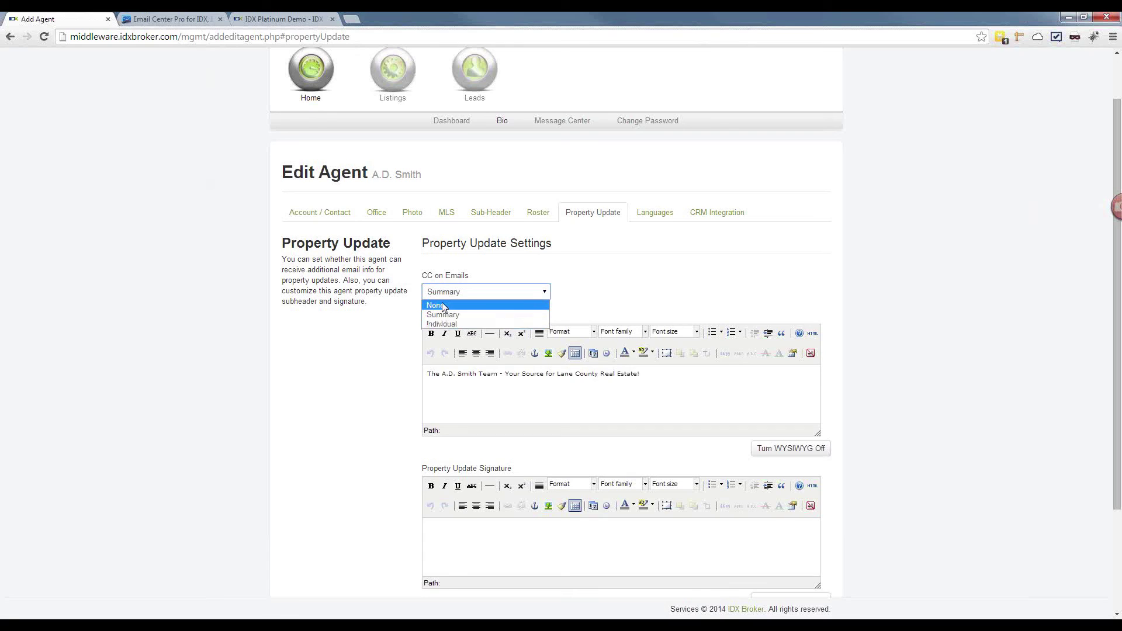
{"action": "left_click", "coordinate": [455, 292]}
{"action": "left_click", "coordinate": [454, 293]}
{"action": "left_click", "coordinate": [456, 318]}
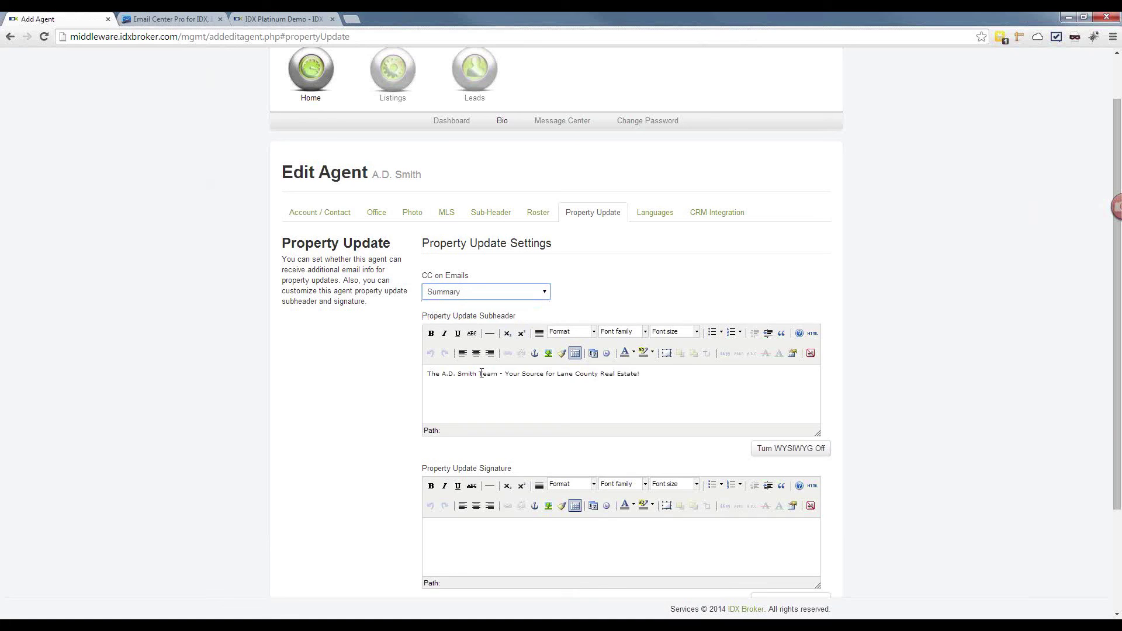
Step: Send a sample property update email with Send Now! and switch to Email Center Pro
{"action": "scroll", "coordinate": [492, 373], "scroll_direction": "up", "scroll_amount": 1}
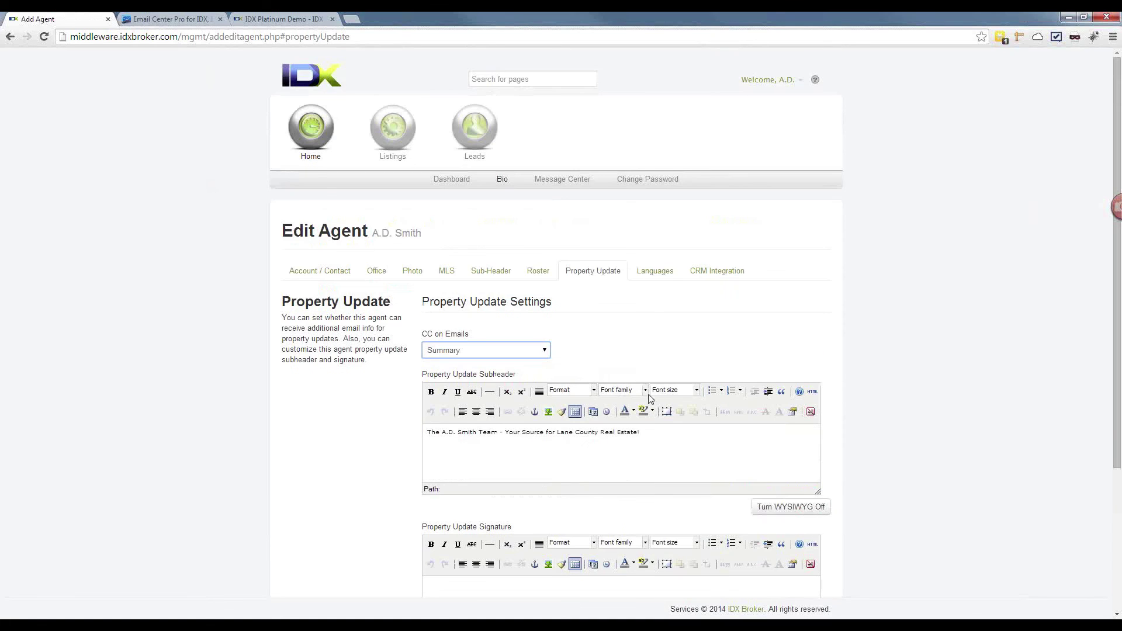
{"action": "left_click_drag", "start_coordinate": [655, 432], "coordinate": [410, 436]}
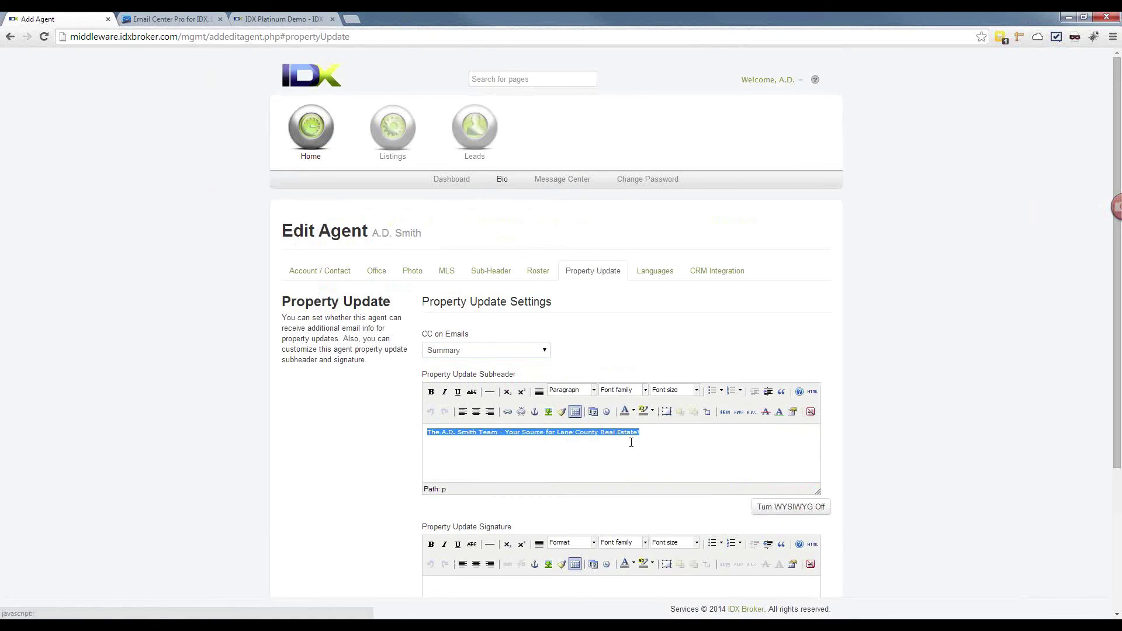
{"action": "scroll", "coordinate": [631, 444], "scroll_direction": "down", "scroll_amount": 1}
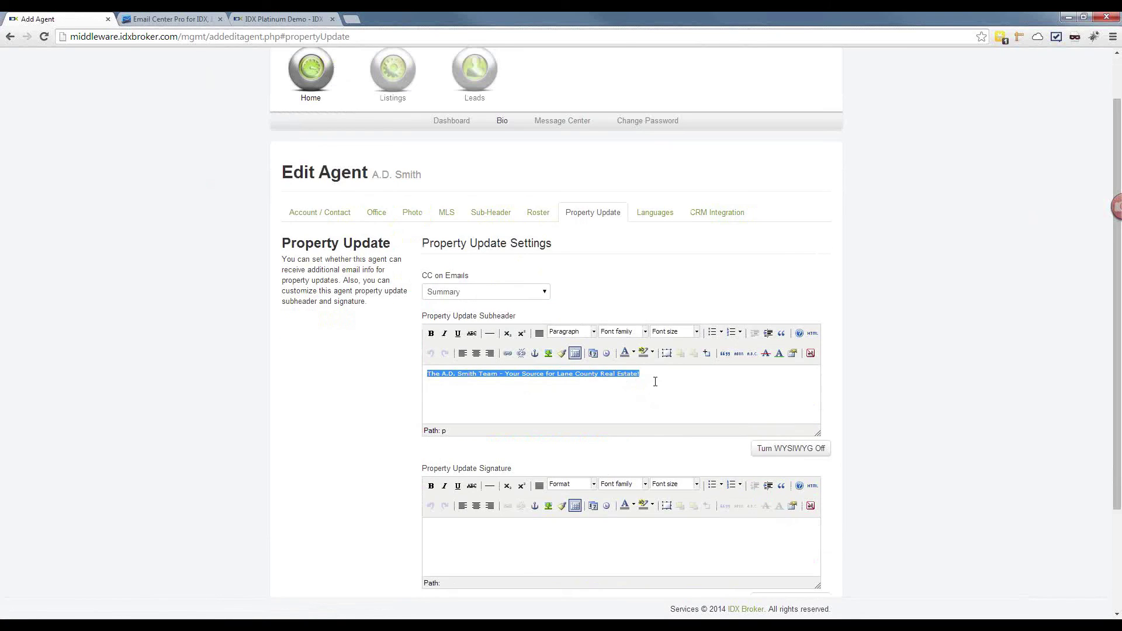
{"action": "left_click", "coordinate": [510, 541]}
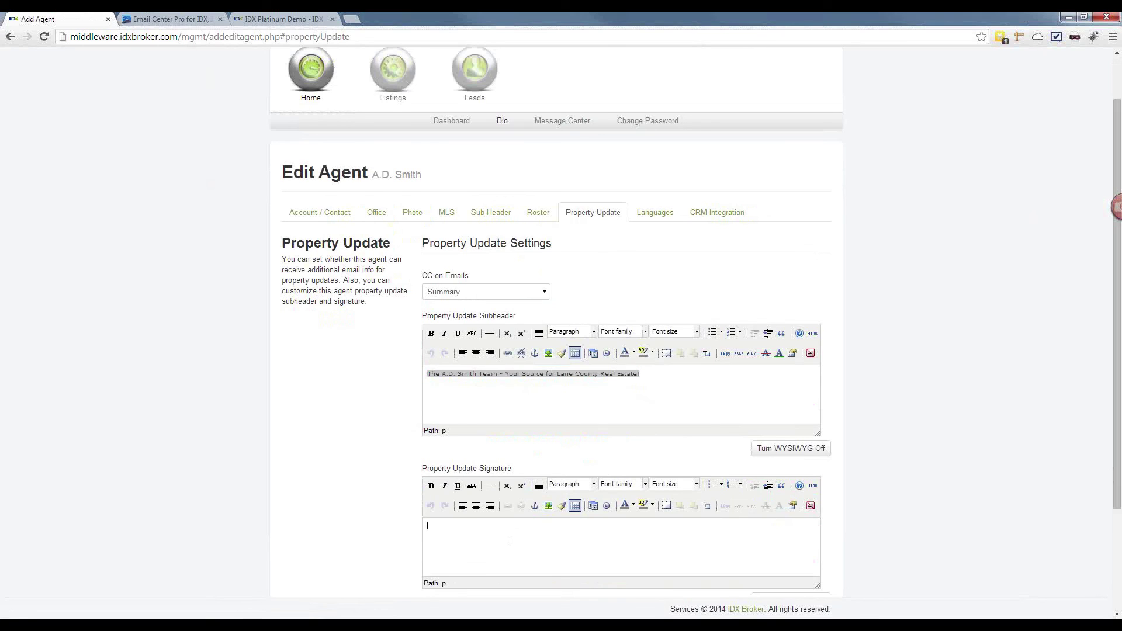
{"action": "scroll", "coordinate": [458, 538], "scroll_direction": "down", "scroll_amount": 2}
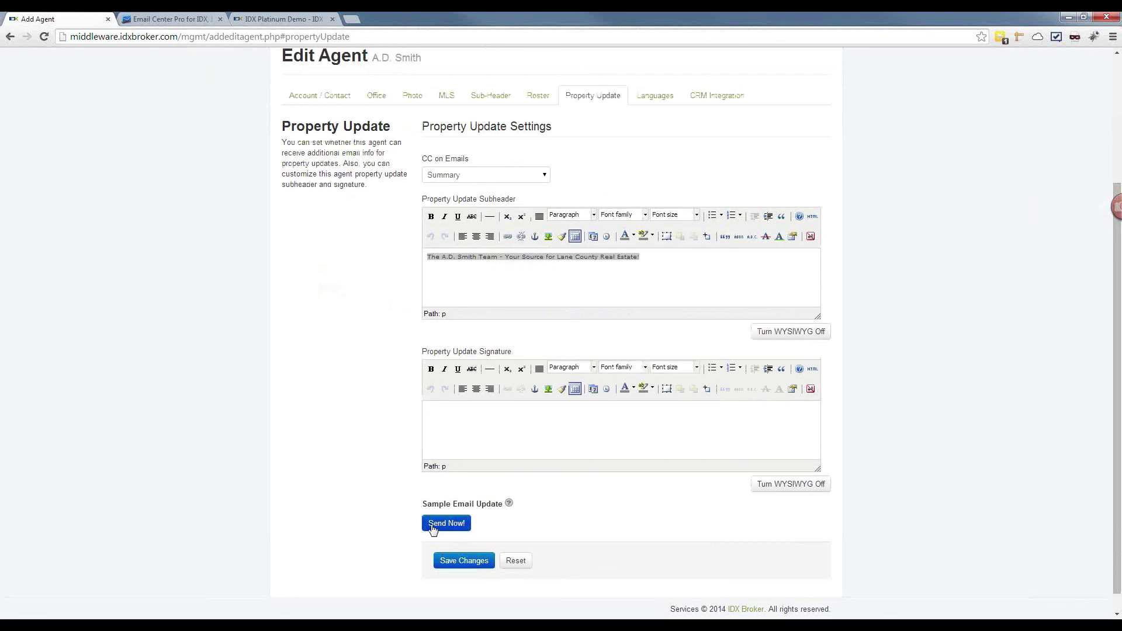
{"action": "left_click", "coordinate": [438, 529]}
{"action": "left_click", "coordinate": [145, 18]}
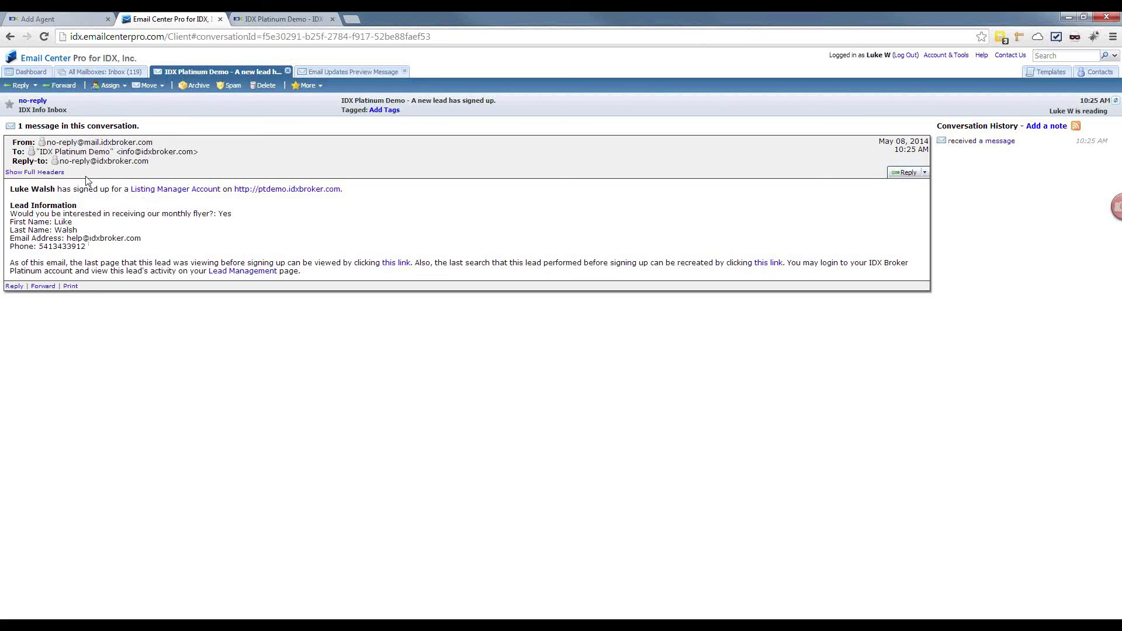
Step: Open the property update preview email and select its A.D. Smith Team subheader line, then return to Add Agent
{"action": "left_click", "coordinate": [348, 71]}
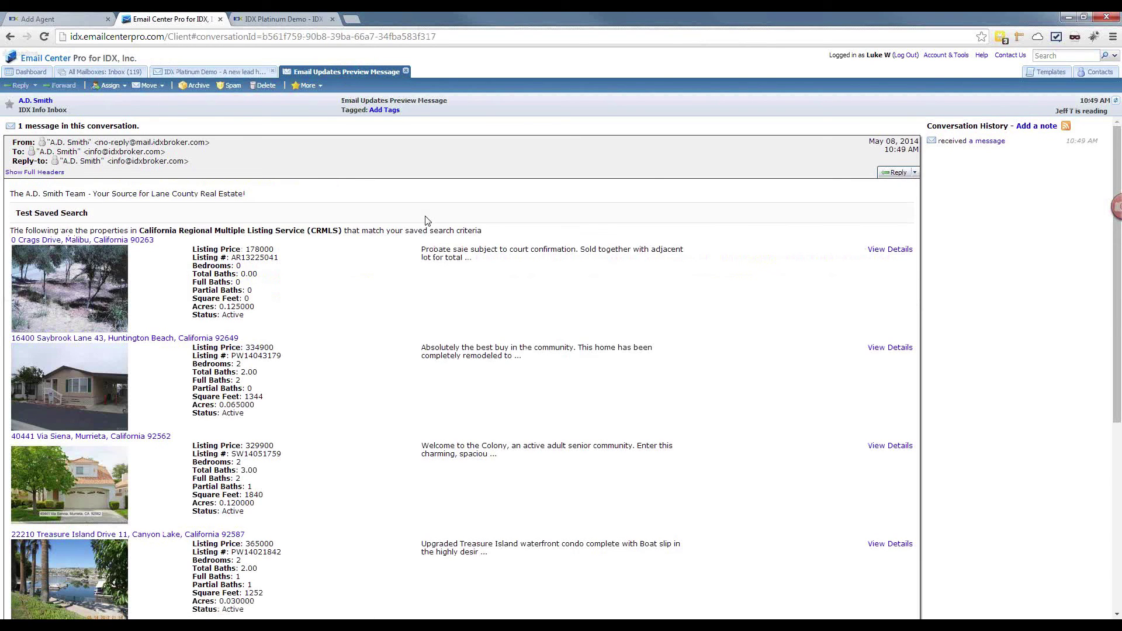
{"action": "scroll", "coordinate": [426, 221], "scroll_direction": "down", "scroll_amount": 5}
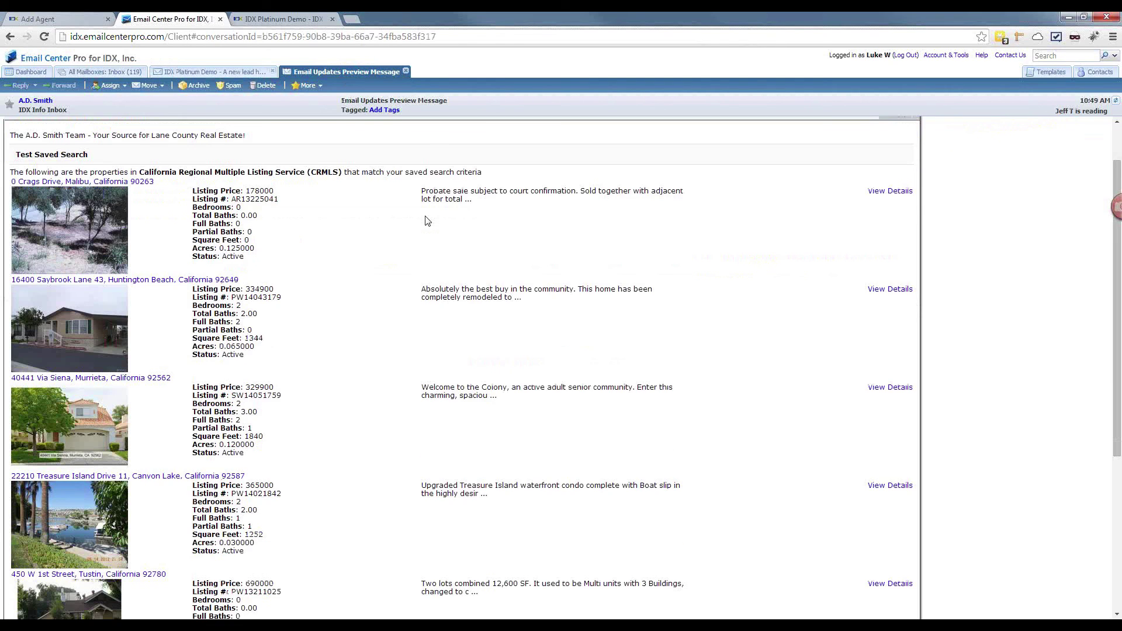
{"action": "scroll", "coordinate": [426, 221], "scroll_direction": "up", "scroll_amount": 5}
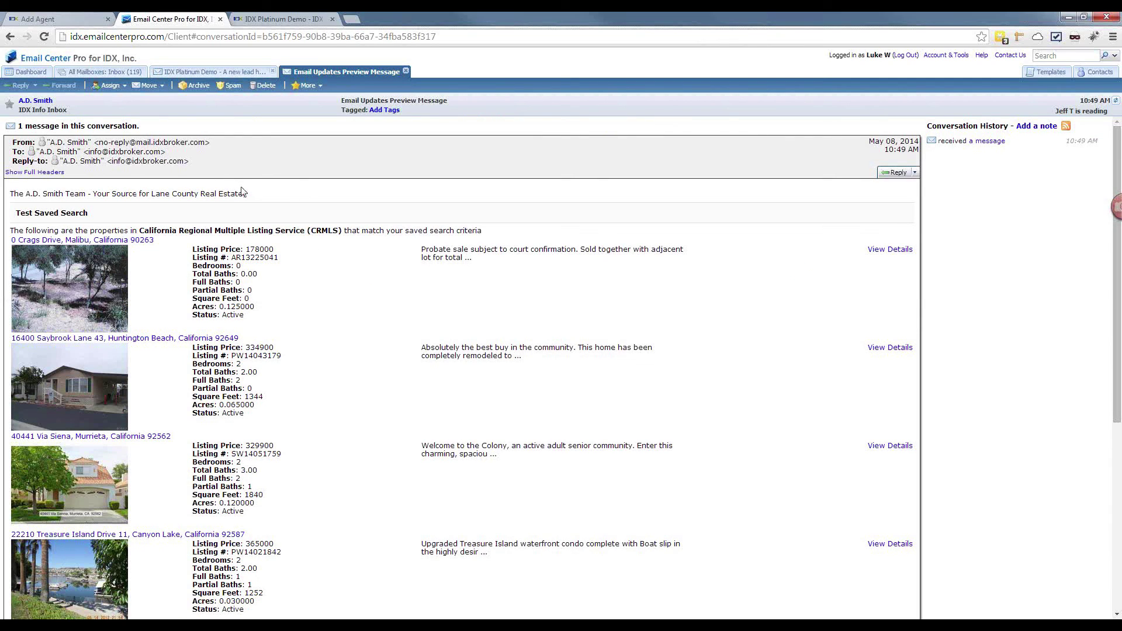
{"action": "left_click_drag", "start_coordinate": [245, 194], "coordinate": [8, 194]}
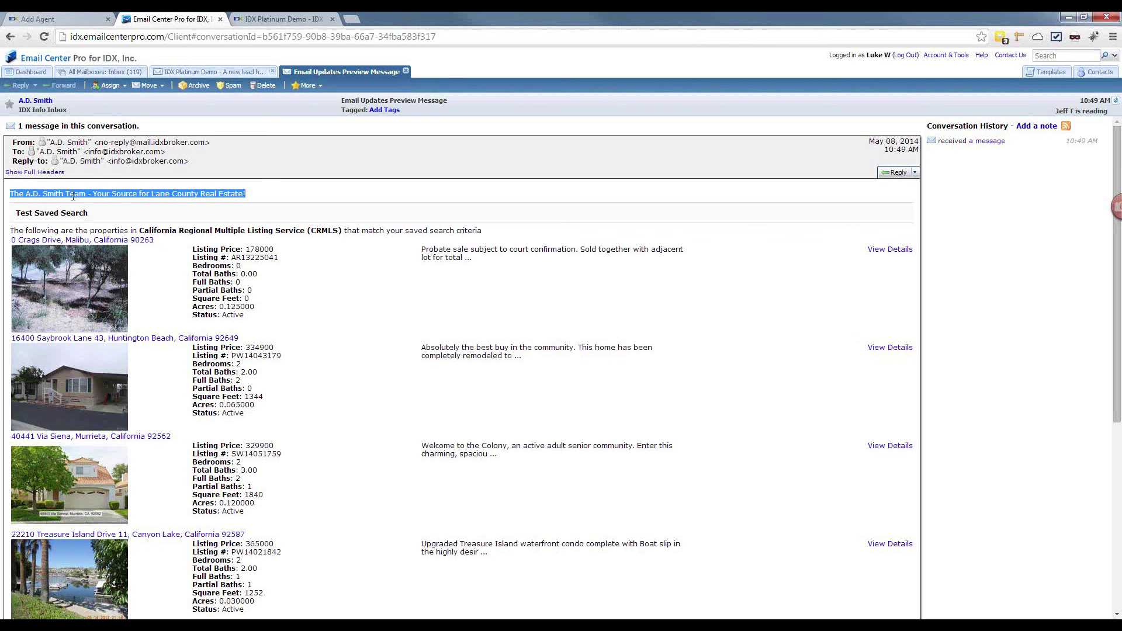
{"action": "left_click", "coordinate": [266, 198]}
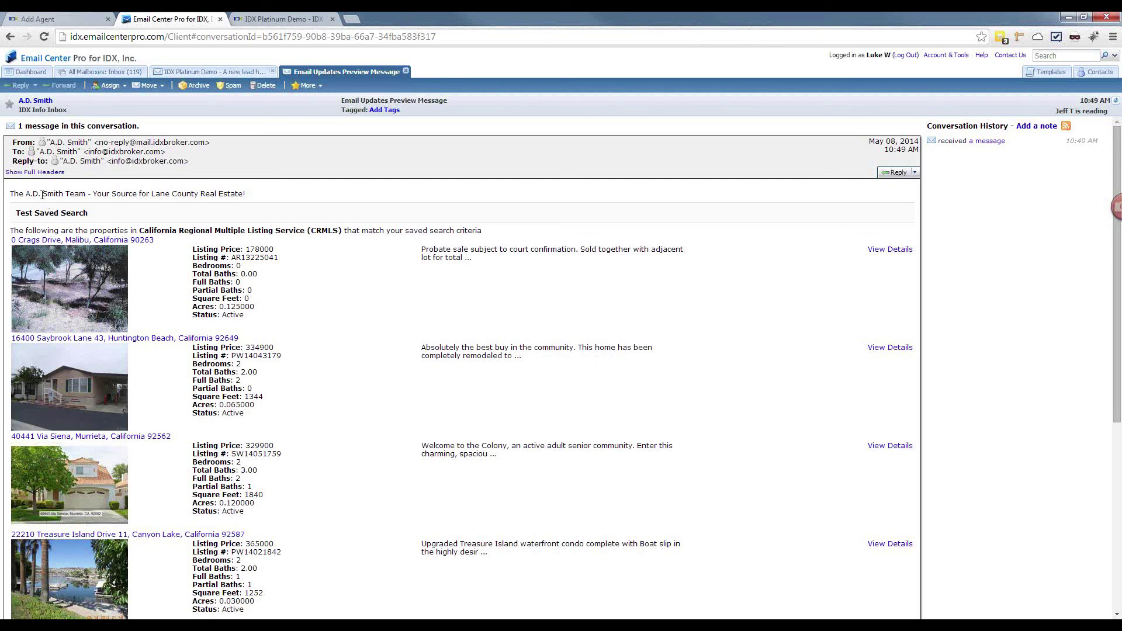
{"action": "left_click_drag", "start_coordinate": [262, 197], "coordinate": [9, 195]}
{"action": "left_click", "coordinate": [75, 19]}
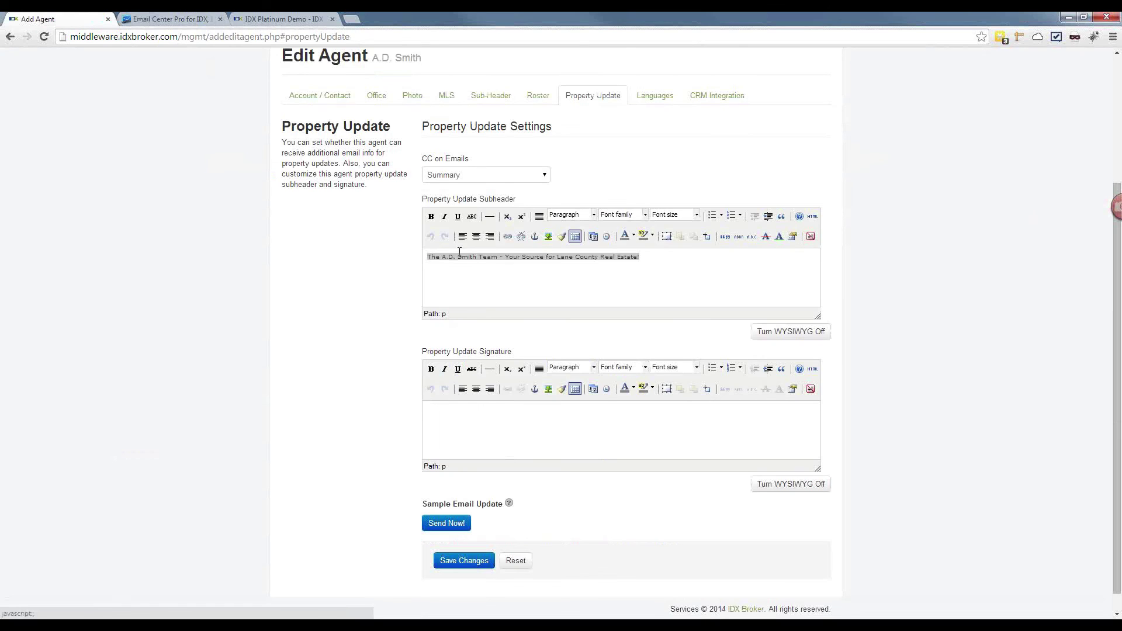
Step: Compare the Property Update subheader text against the preview email, then open the agent's Languages settings
{"action": "left_click", "coordinate": [644, 263]}
{"action": "left_click_drag", "start_coordinate": [643, 260], "coordinate": [401, 260]}
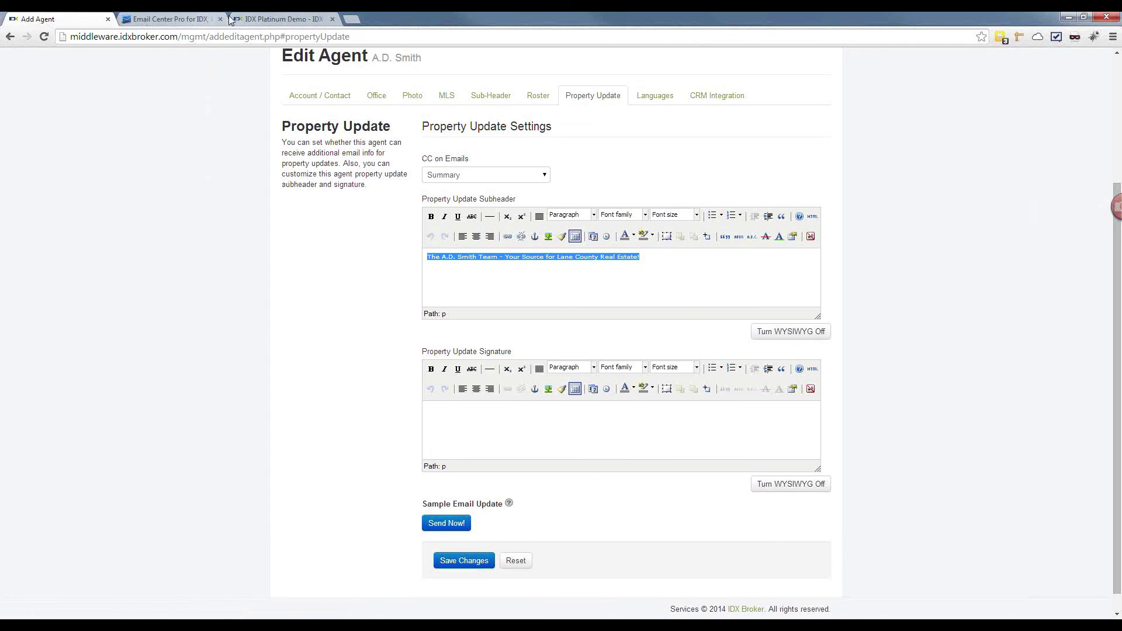
{"action": "left_click", "coordinate": [199, 19]}
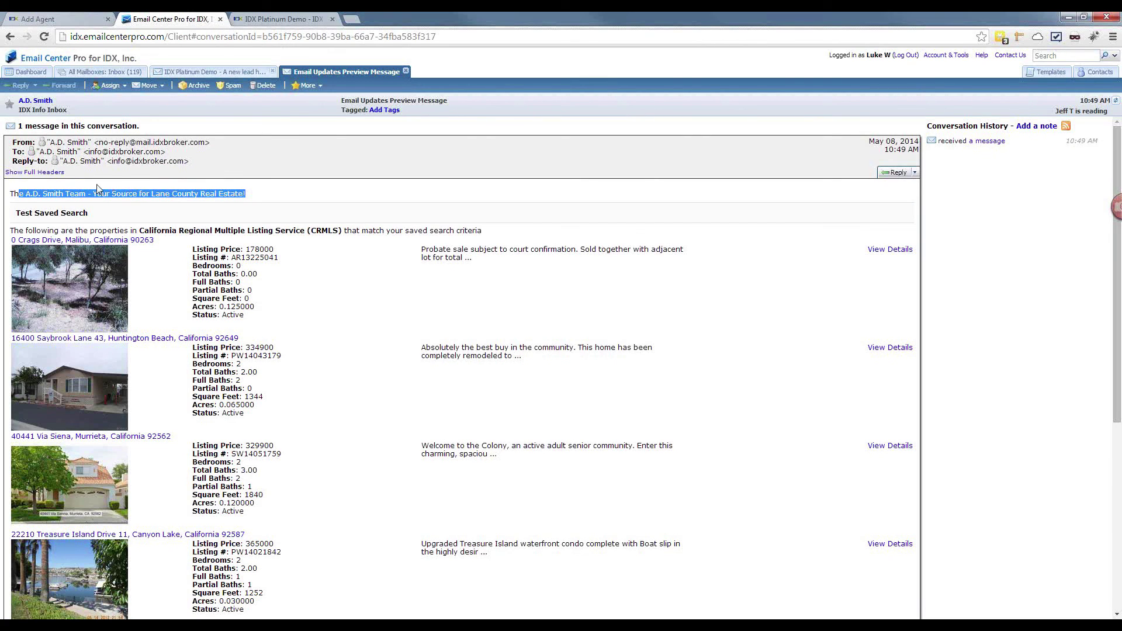
{"action": "left_click", "coordinate": [53, 20]}
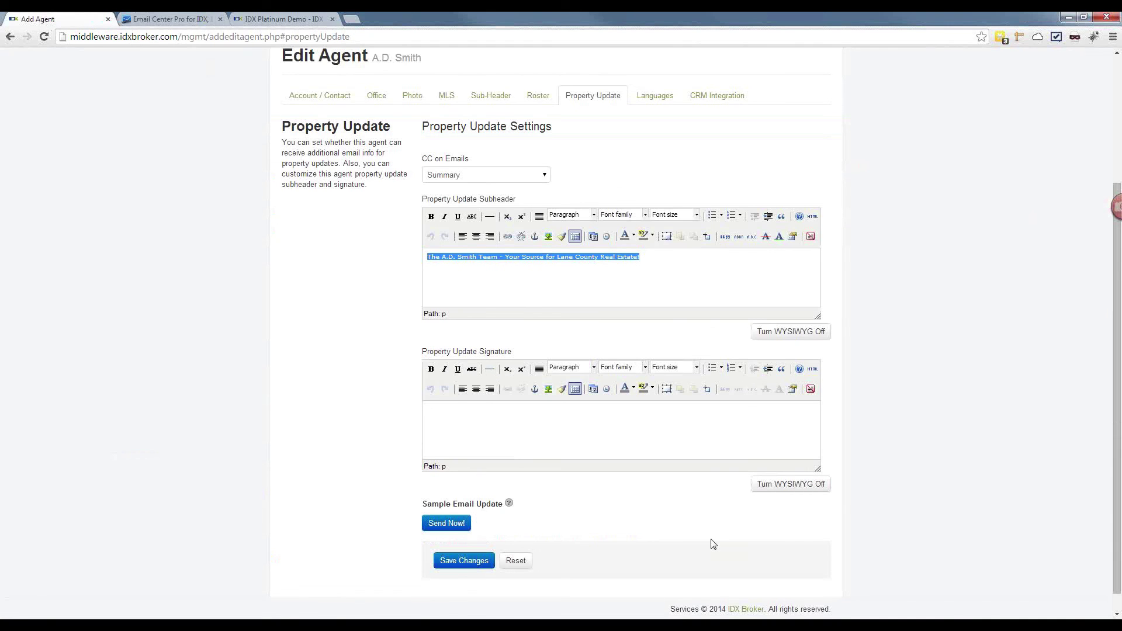
{"action": "scroll", "coordinate": [713, 545], "scroll_direction": "up", "scroll_amount": 3}
{"action": "left_click", "coordinate": [649, 271]}
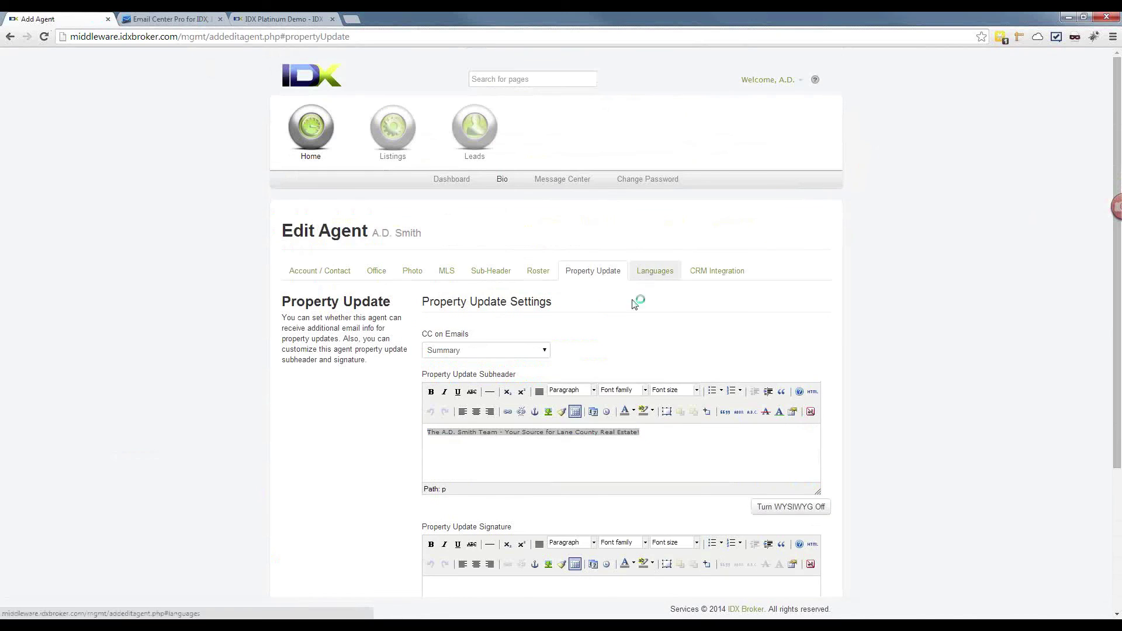
{"action": "scroll", "coordinate": [587, 397], "scroll_direction": "down", "scroll_amount": 3}
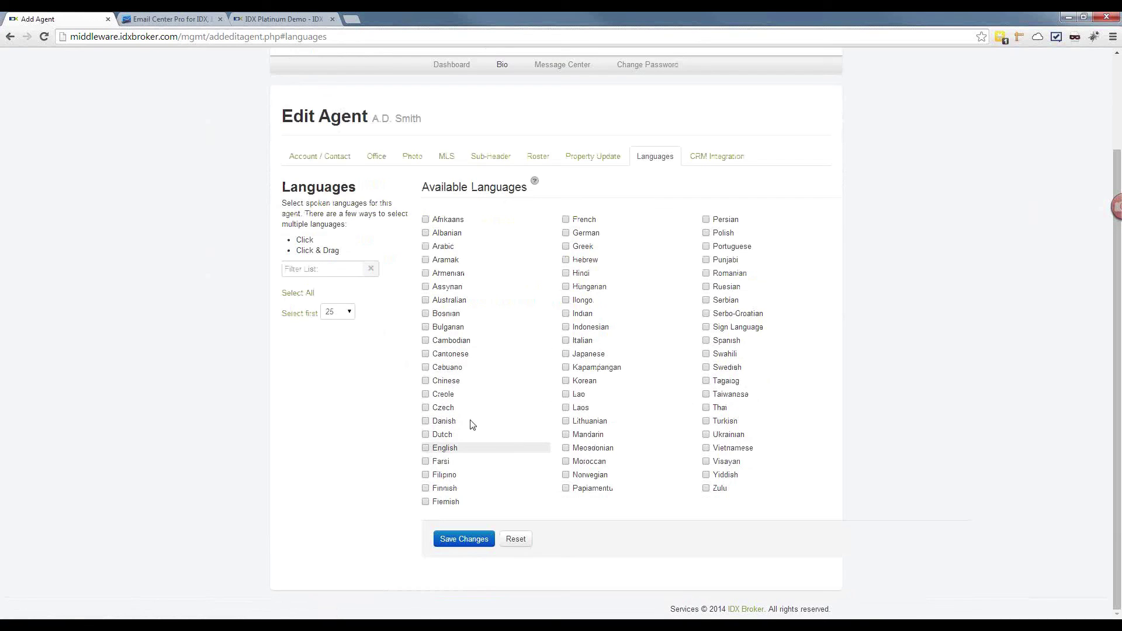
{"action": "left_click", "coordinate": [444, 448]}
{"action": "left_click", "coordinate": [706, 341]}
{"action": "left_click", "coordinate": [472, 539]}
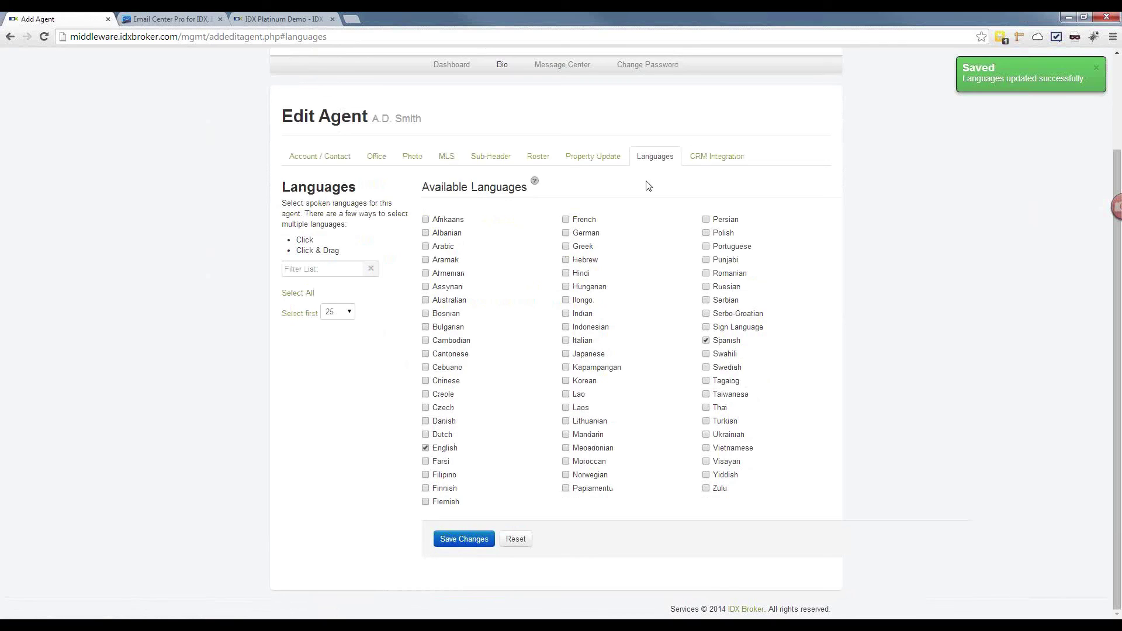
{"action": "scroll", "coordinate": [647, 185], "scroll_direction": "up", "scroll_amount": 2}
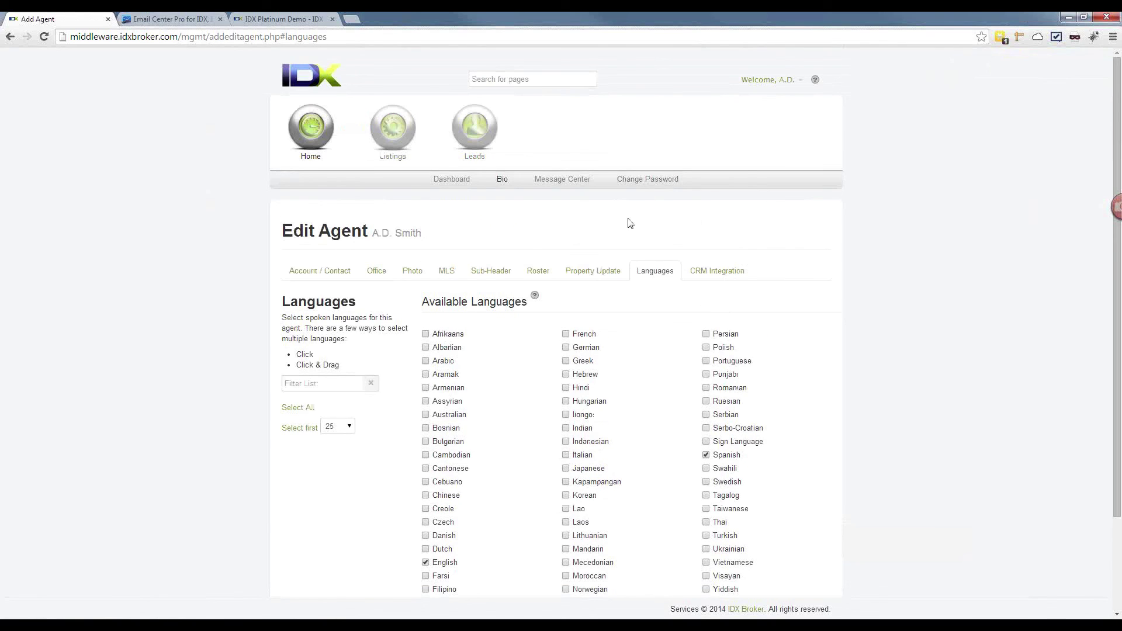
{"action": "left_click", "coordinate": [720, 270]}
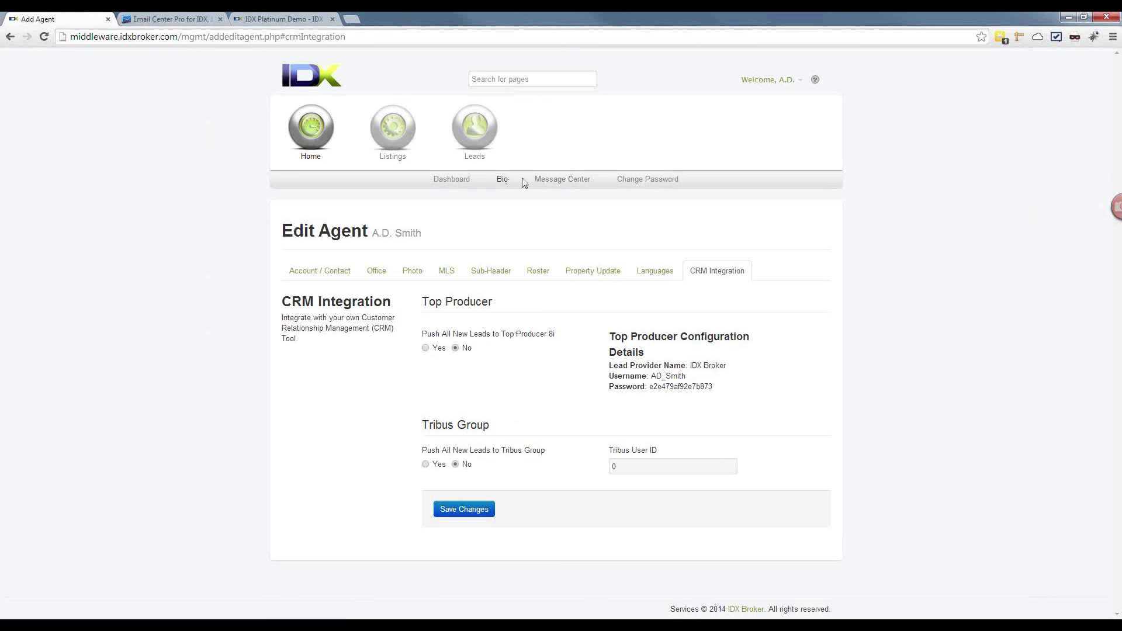
Step: Read the Email Updates Preview and new-lead signup messages, then bring up Change Password
{"action": "left_click", "coordinate": [555, 180]}
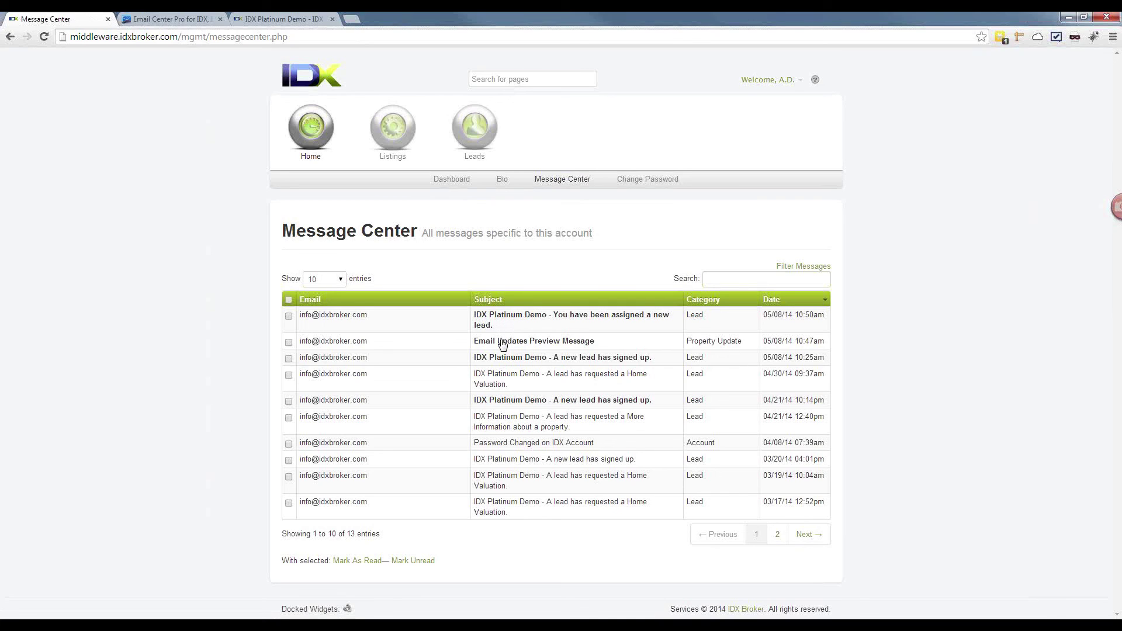
{"action": "left_click", "coordinate": [502, 342]}
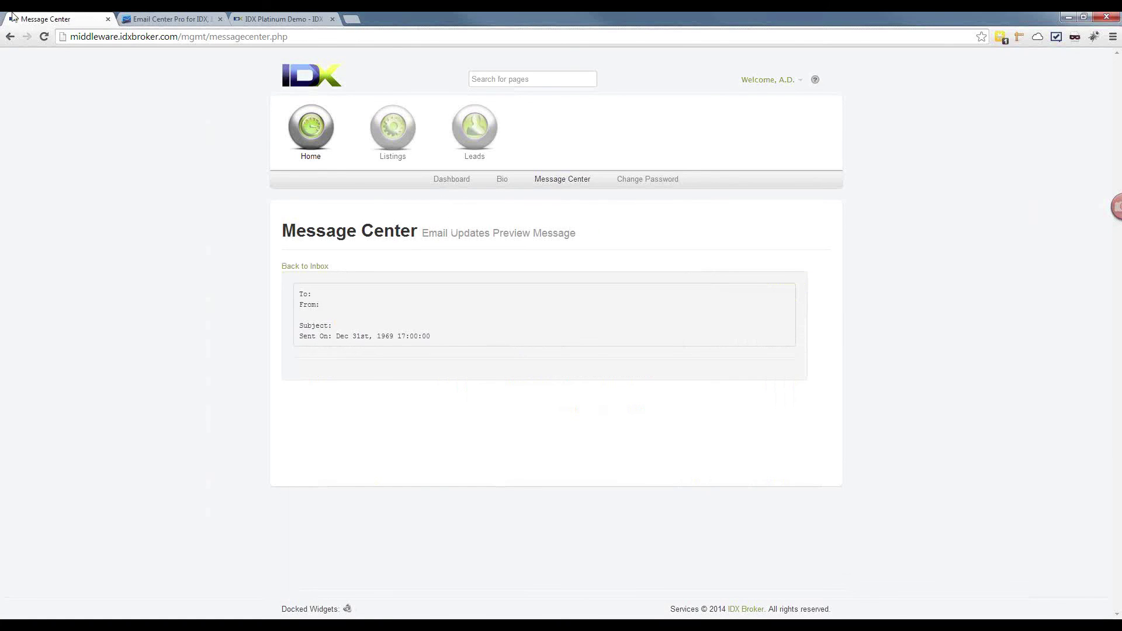
{"action": "left_click", "coordinate": [9, 37]}
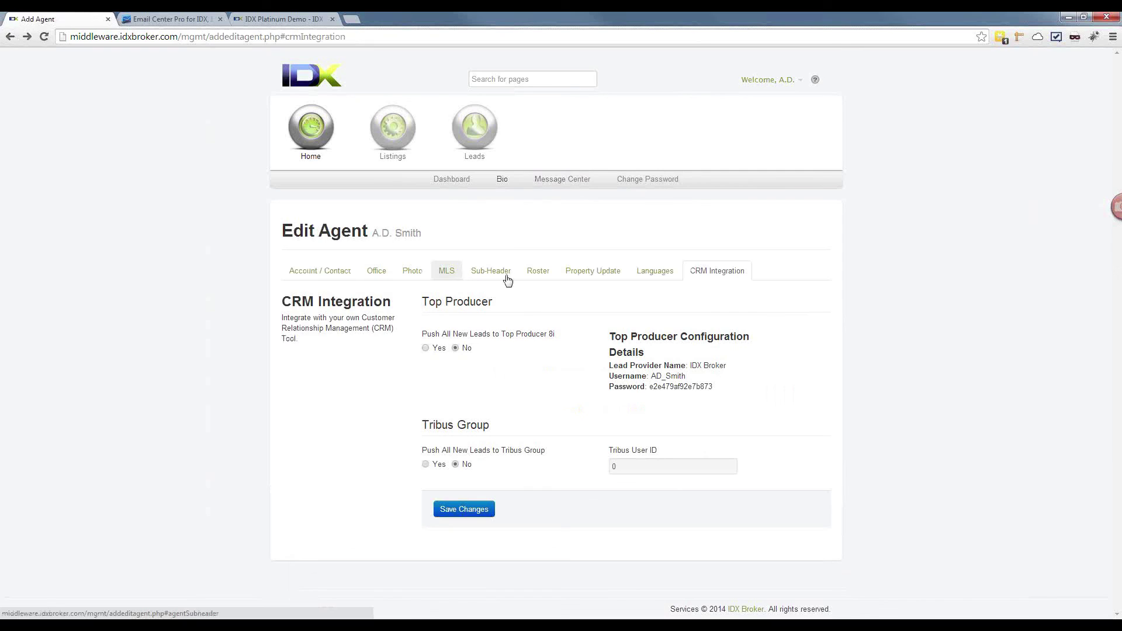
{"action": "left_click", "coordinate": [583, 184]}
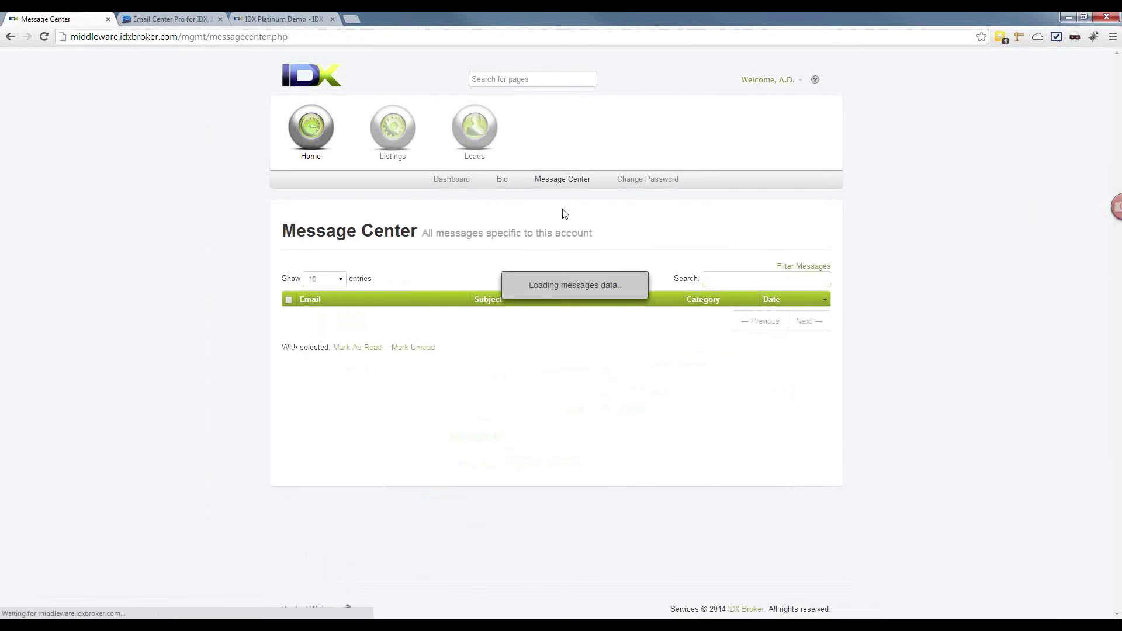
{"action": "left_click", "coordinate": [604, 318]}
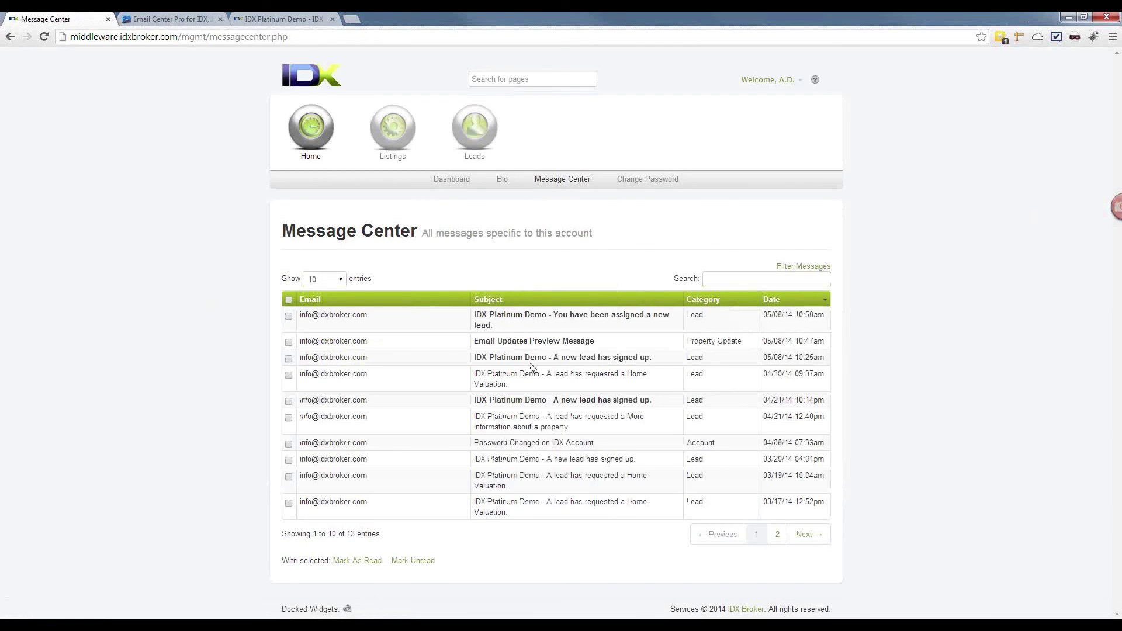
{"action": "left_click", "coordinate": [538, 358]}
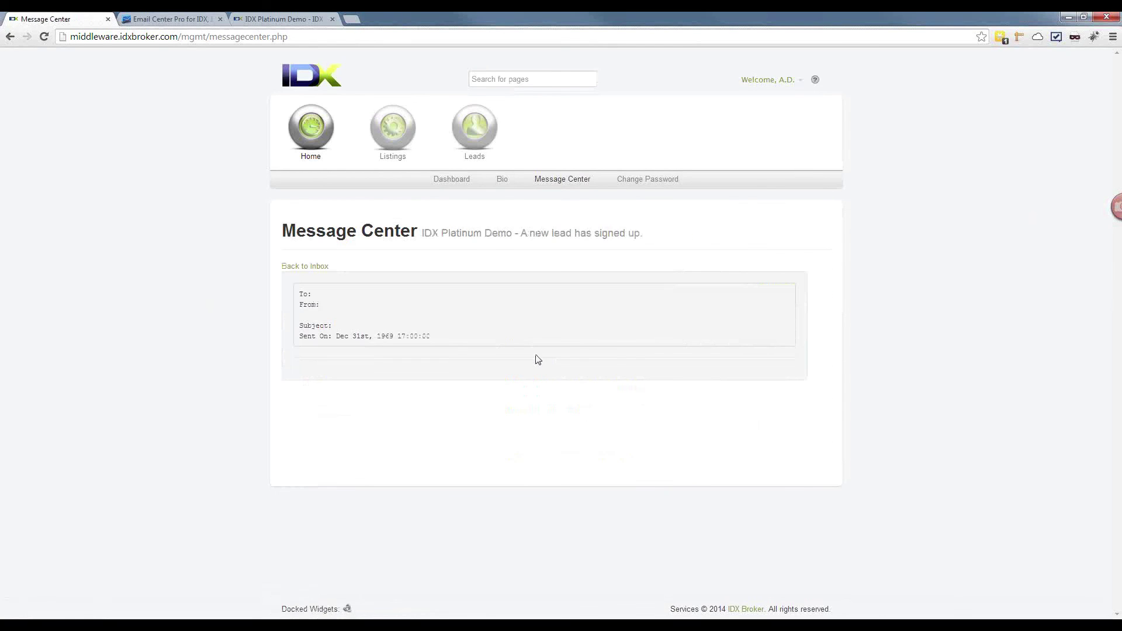
{"action": "left_click", "coordinate": [10, 36]}
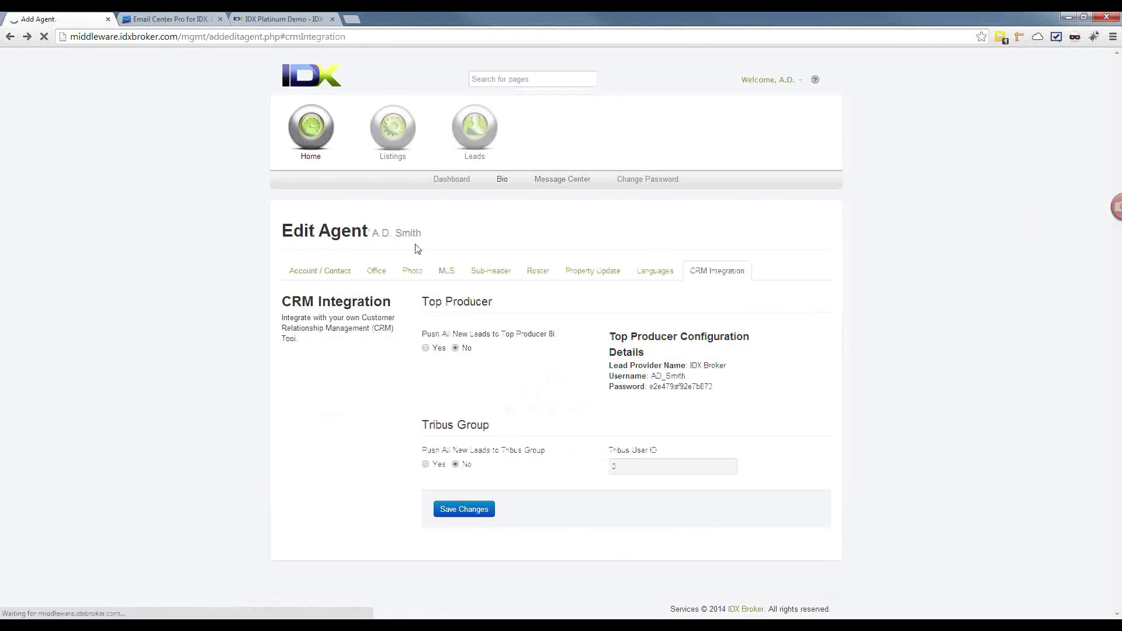
{"action": "left_click", "coordinate": [550, 180]}
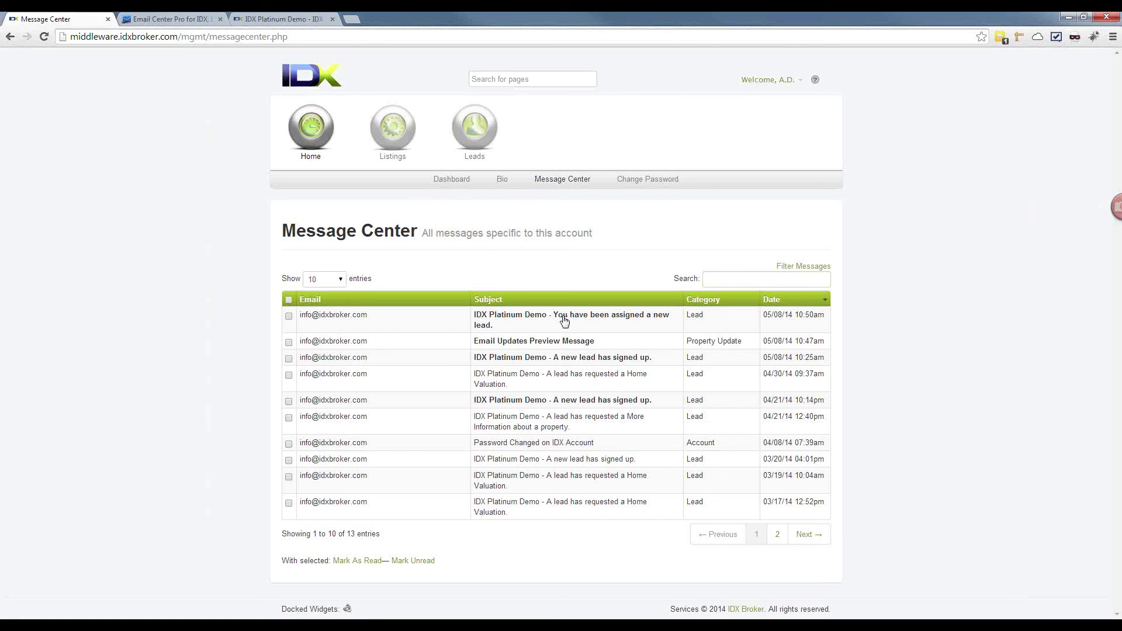
{"action": "left_click", "coordinate": [634, 181]}
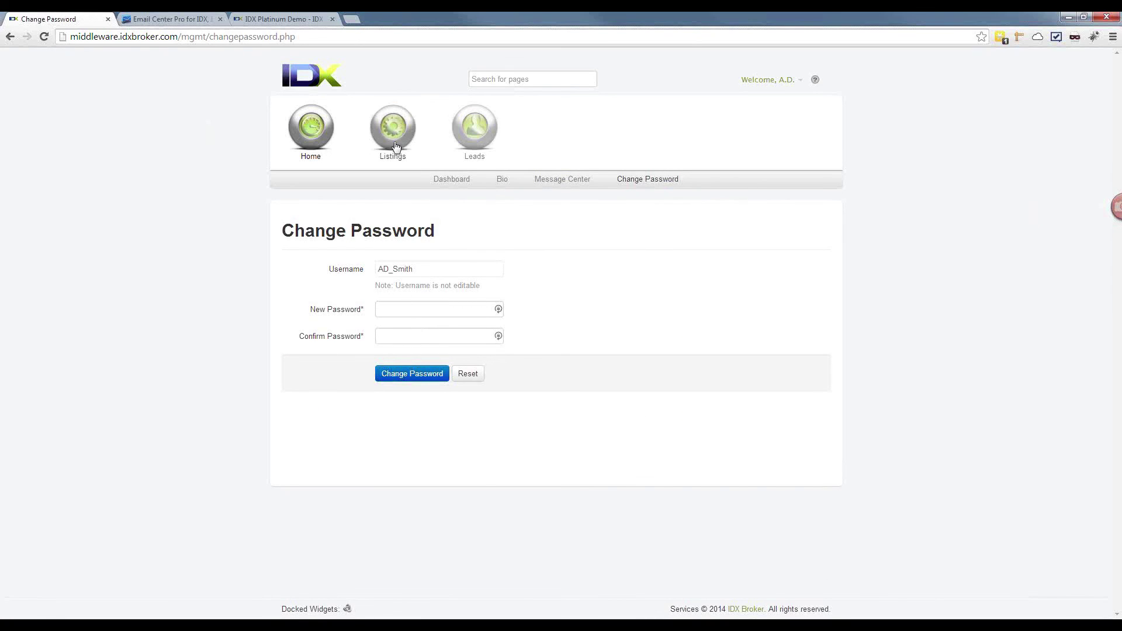
Step: Show the agent's 16 active RMLS listings via Listings > Active
{"action": "mouse_move", "coordinate": [393, 153]}
{"action": "left_click", "coordinate": [479, 182]}
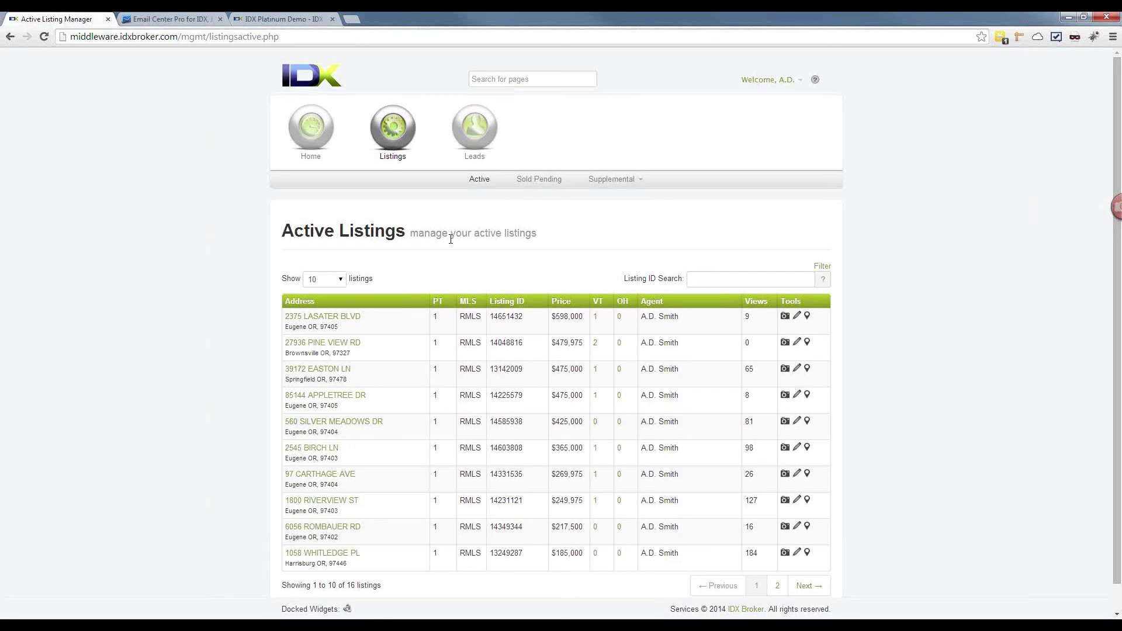
{"action": "left_click", "coordinate": [317, 319]}
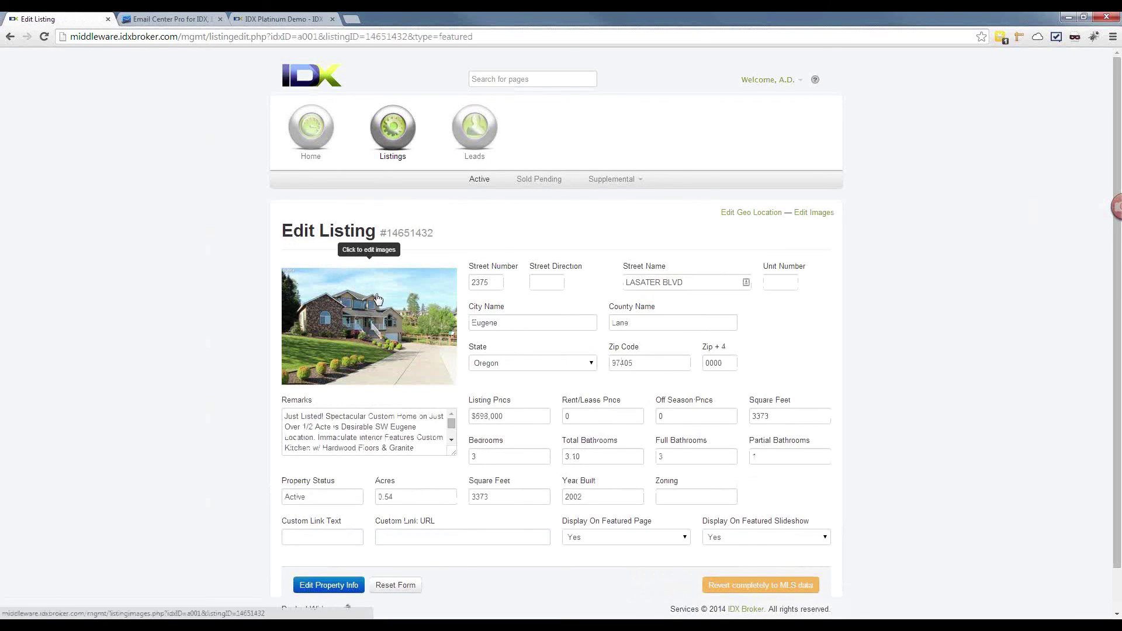
{"action": "scroll", "coordinate": [384, 287], "scroll_direction": "down", "scroll_amount": 1}
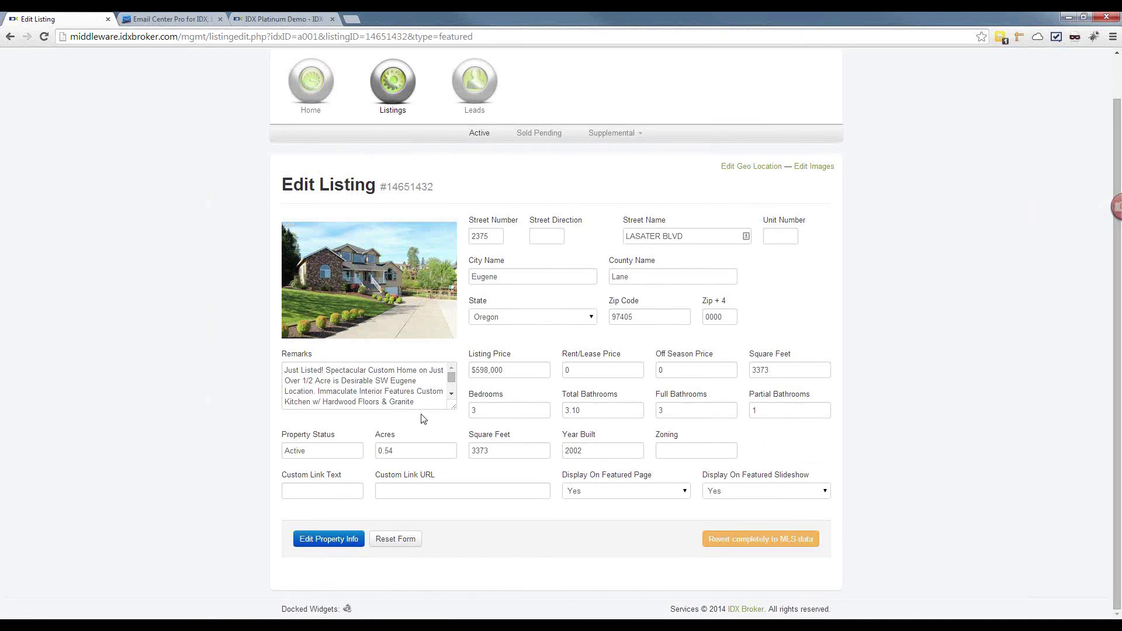
{"action": "left_click", "coordinate": [348, 491]}
{"action": "left_click", "coordinate": [430, 492]}
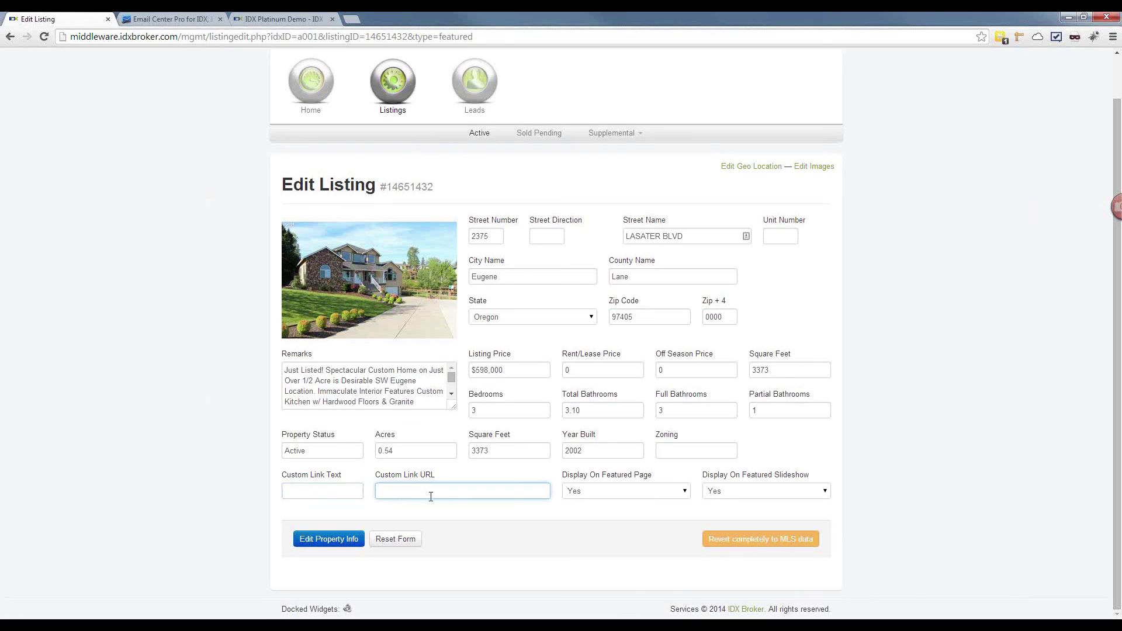
{"action": "left_click", "coordinate": [333, 495]}
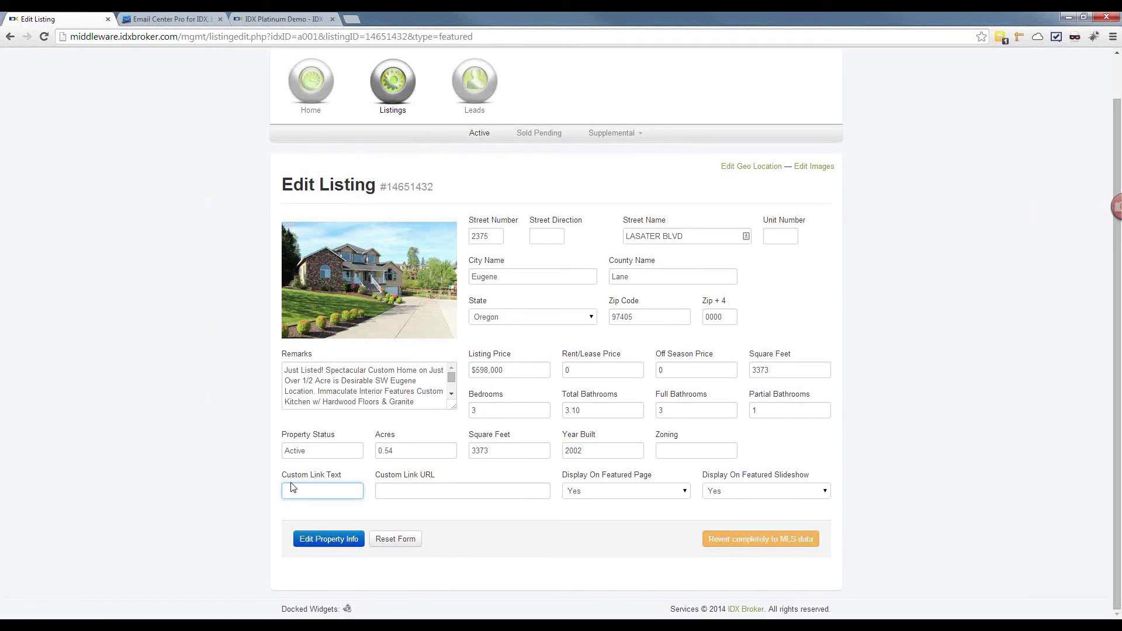
{"action": "left_click", "coordinate": [403, 494]}
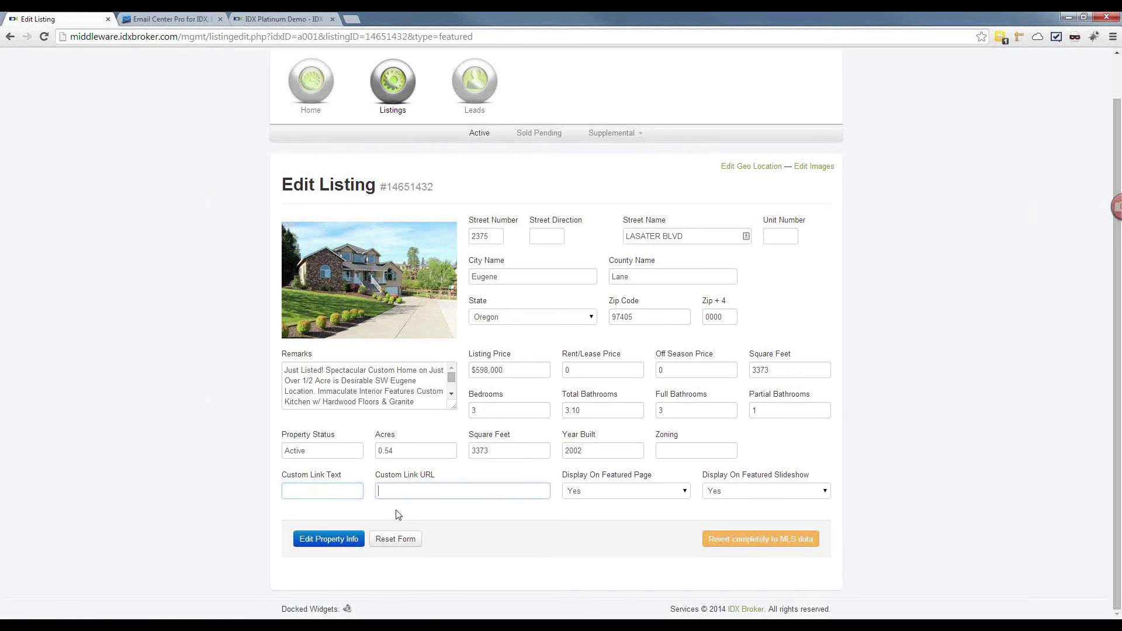
{"action": "left_click", "coordinate": [322, 494]}
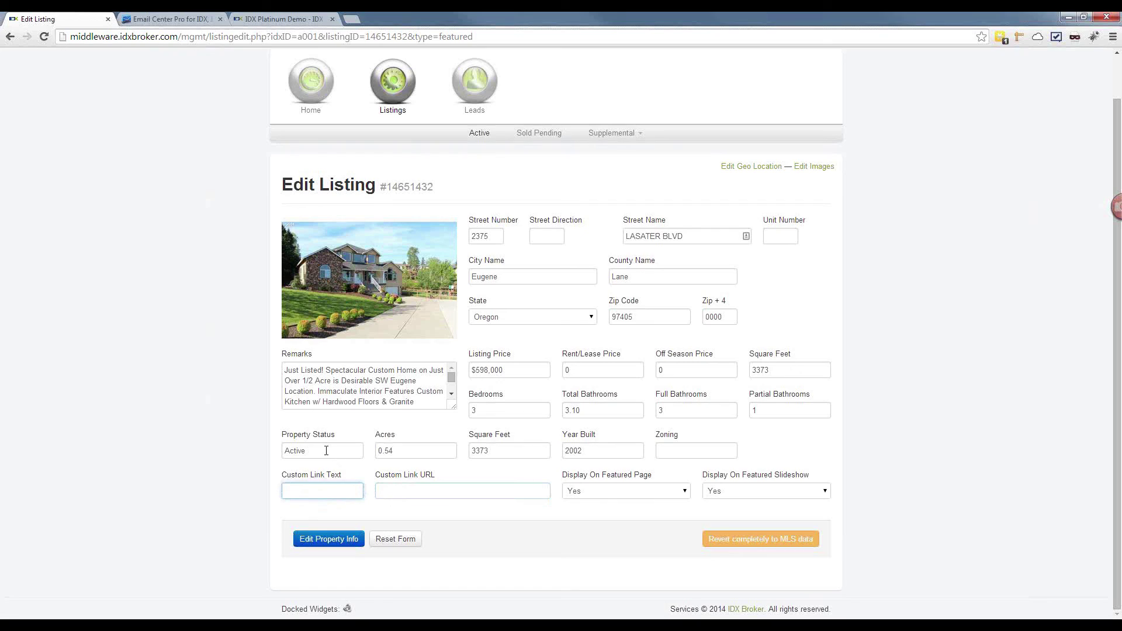
{"action": "left_click_drag", "start_coordinate": [326, 450], "coordinate": [243, 458]}
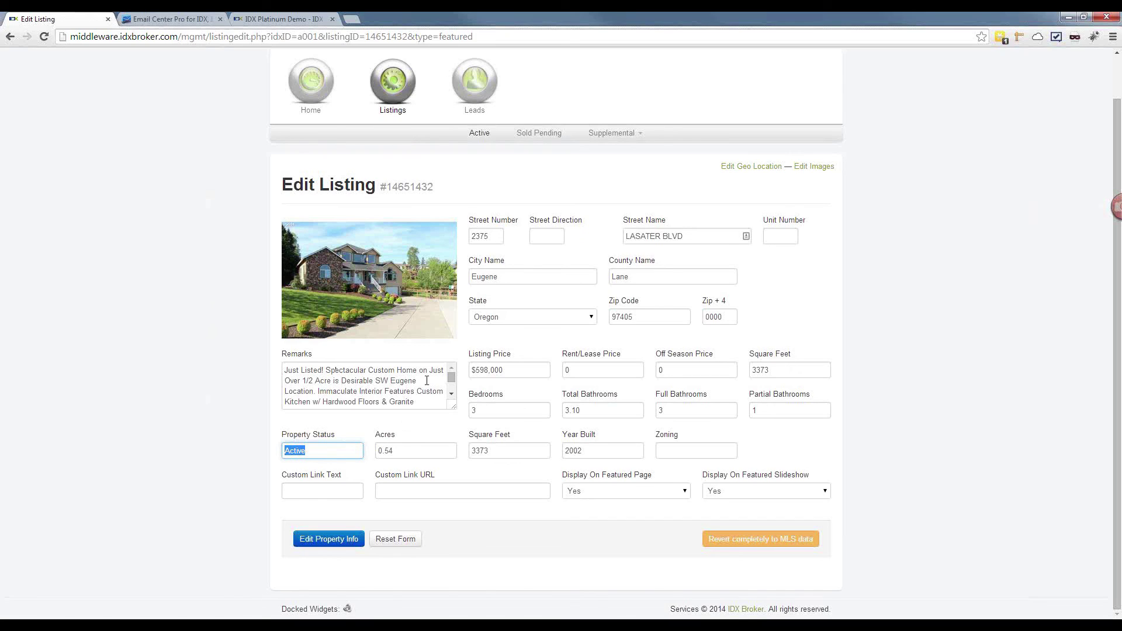
Step: Enlarge the Remarks box to read the full remarks, then open the Geocode Manager map
{"action": "left_click", "coordinate": [452, 406]}
{"action": "left_click_drag", "start_coordinate": [454, 409], "coordinate": [457, 507]}
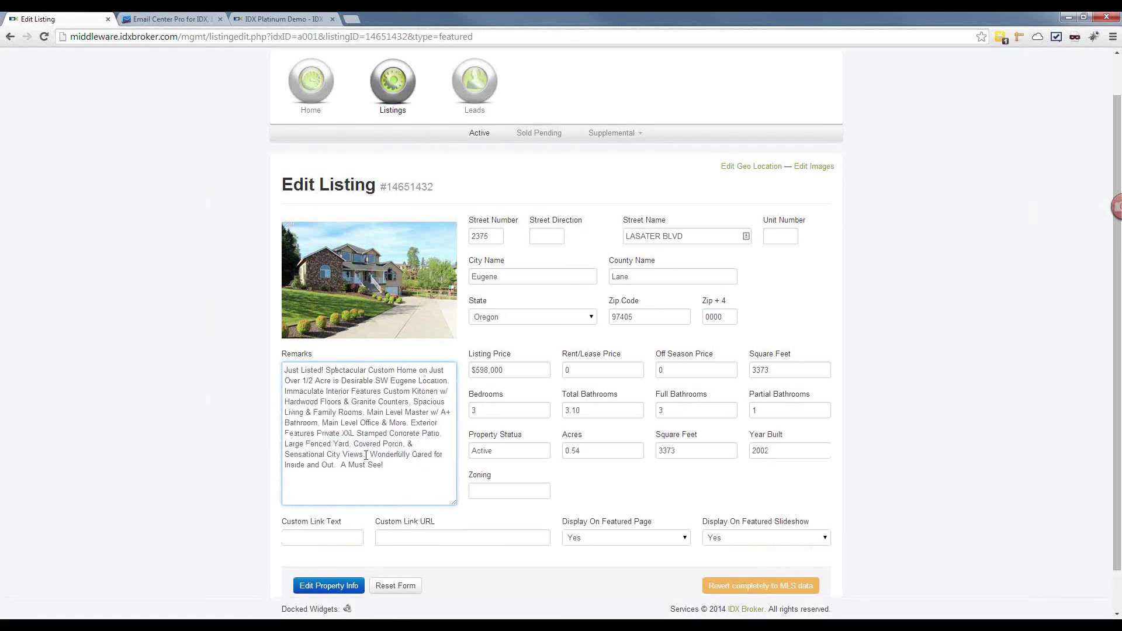
{"action": "triple_click", "coordinate": [366, 455]}
{"action": "left_click", "coordinate": [386, 487]}
{"action": "left_click_drag", "start_coordinate": [455, 505], "coordinate": [454, 450]}
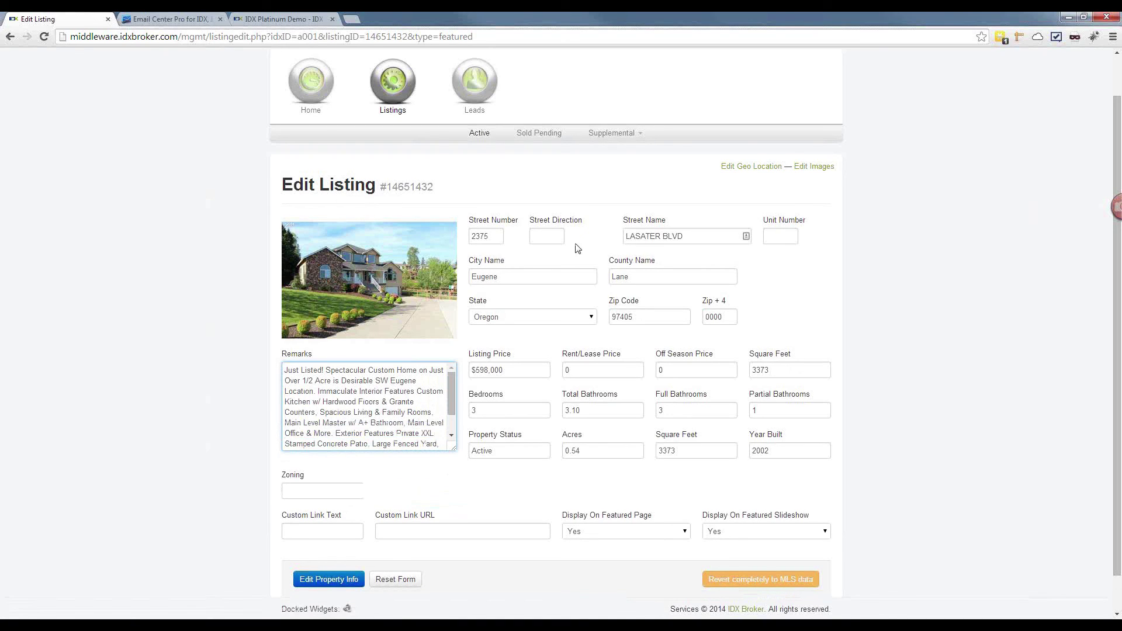
{"action": "left_click", "coordinate": [751, 168]}
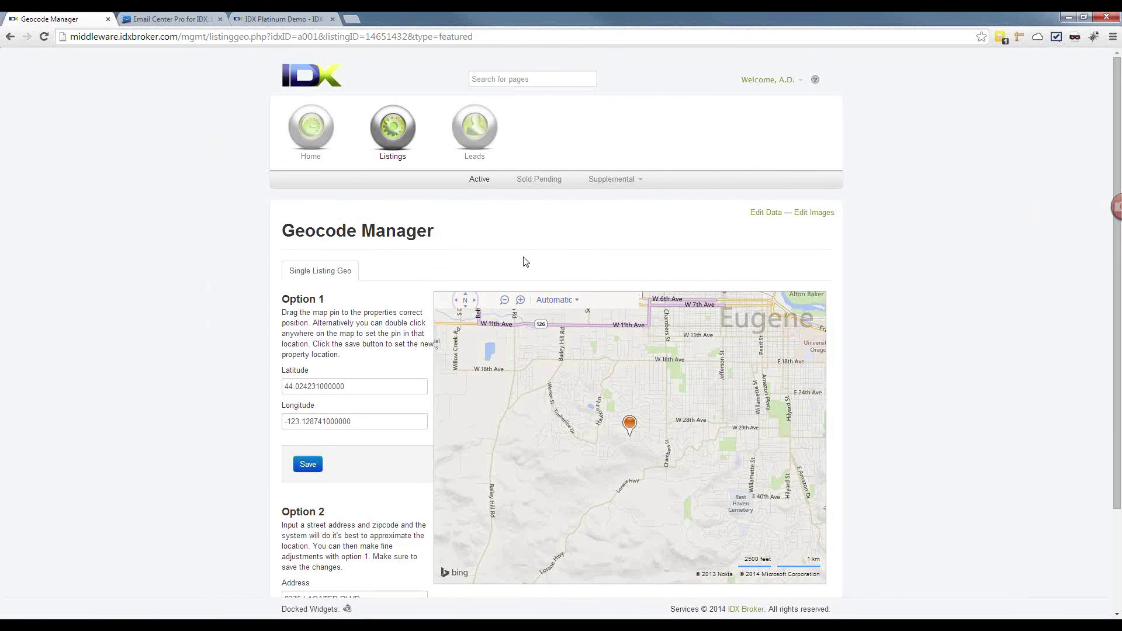
Step: Zoom the Bing map in on the listing pin until individual houses are visible
{"action": "mouse_move", "coordinate": [512, 341]}
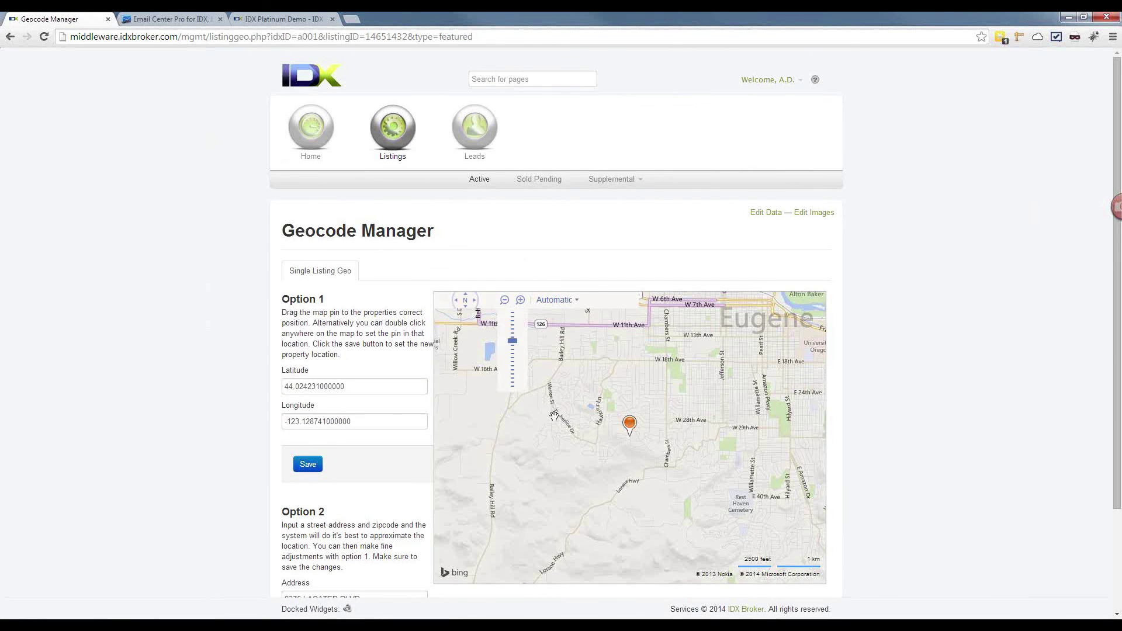
{"action": "left_click", "coordinate": [520, 303]}
{"action": "left_click", "coordinate": [521, 300]}
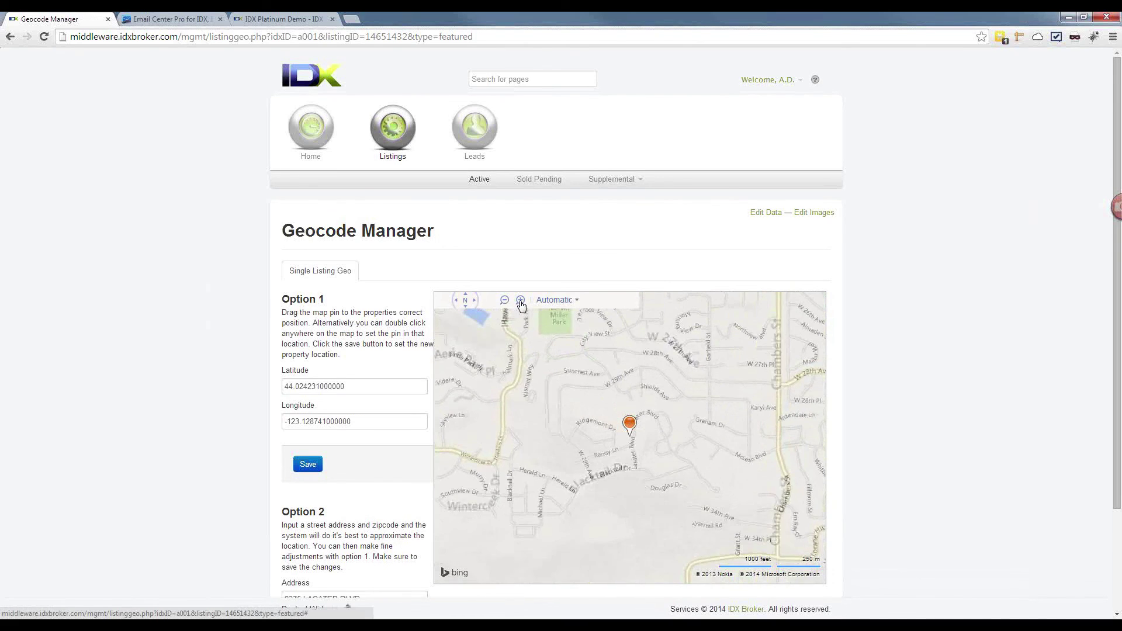
{"action": "left_click", "coordinate": [521, 300]}
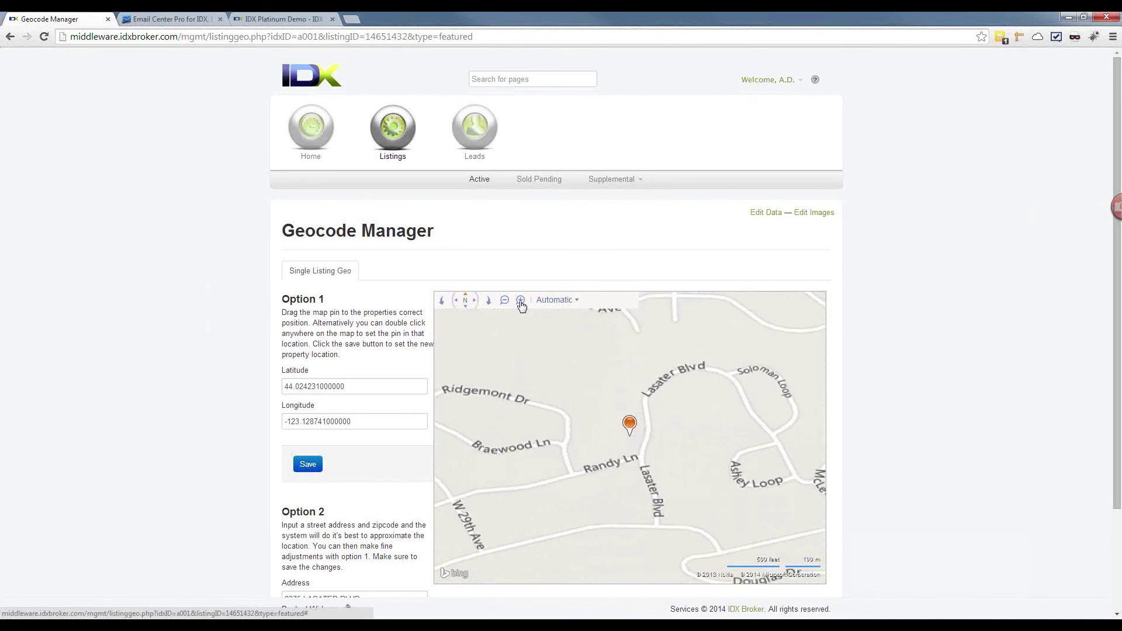
{"action": "left_click", "coordinate": [521, 300]}
{"action": "left_click", "coordinate": [521, 299]}
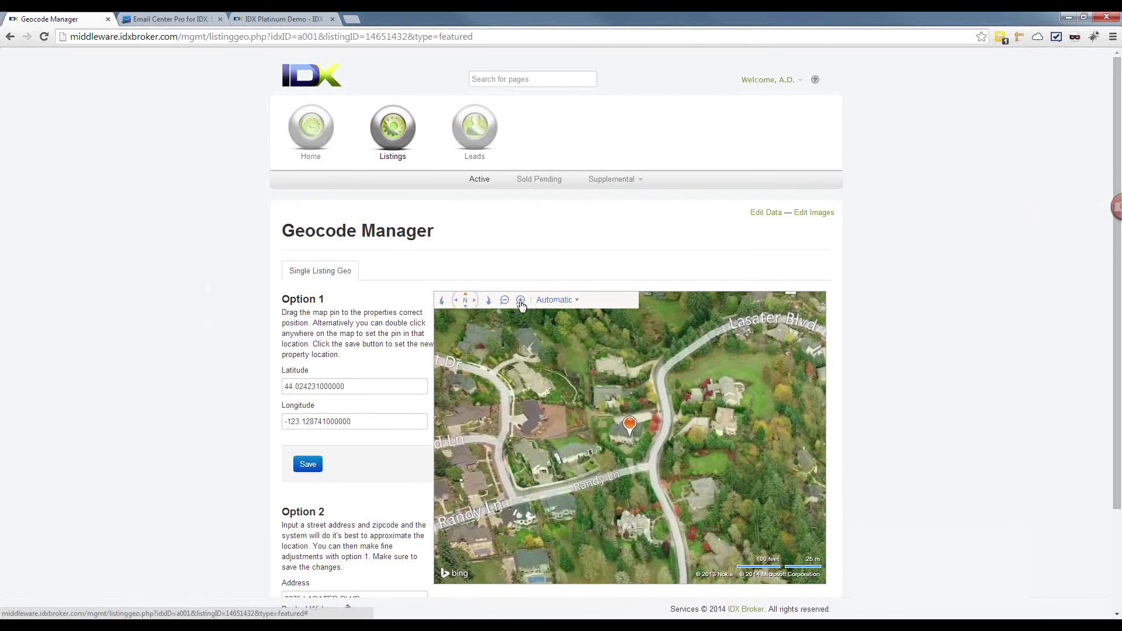
{"action": "left_click", "coordinate": [521, 300]}
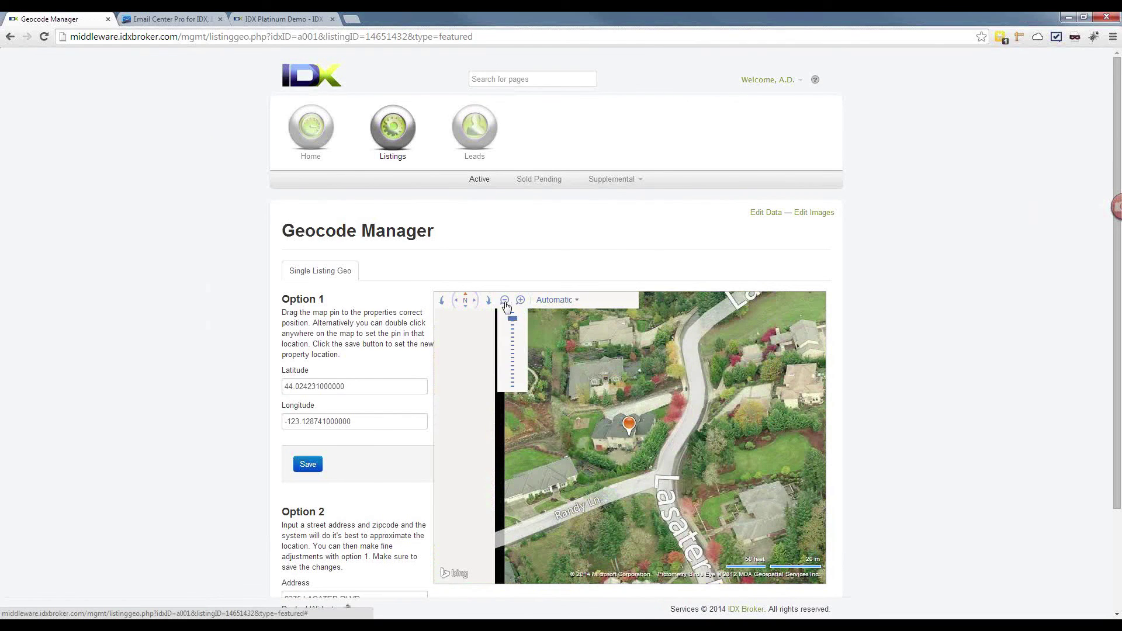
{"action": "left_click", "coordinate": [504, 302]}
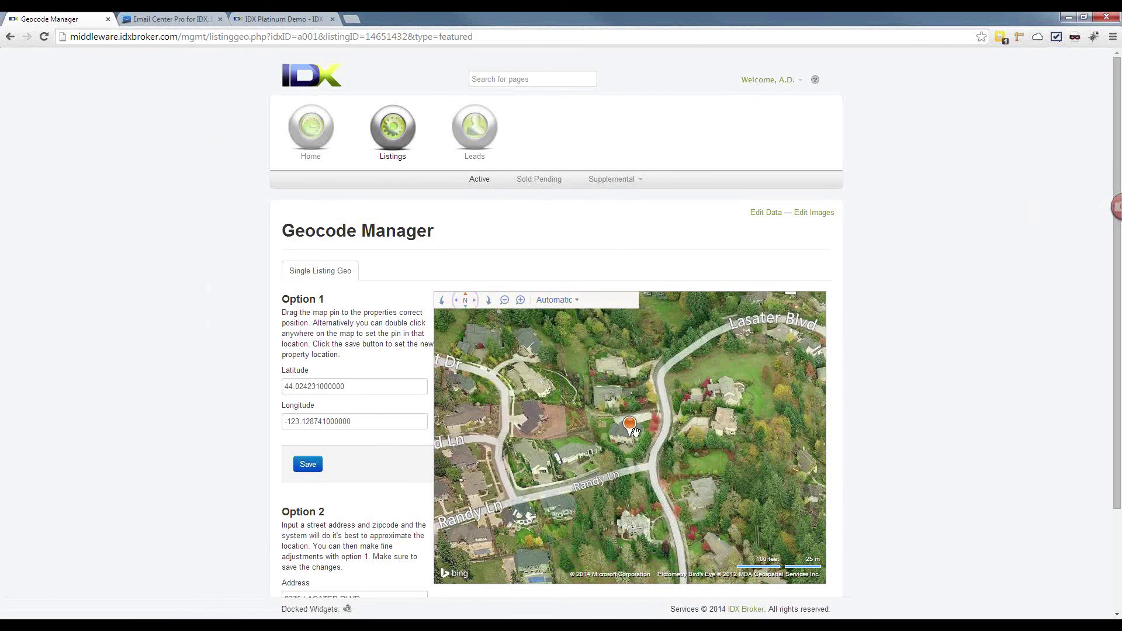
{"action": "left_click_drag", "start_coordinate": [630, 425], "coordinate": [577, 446]}
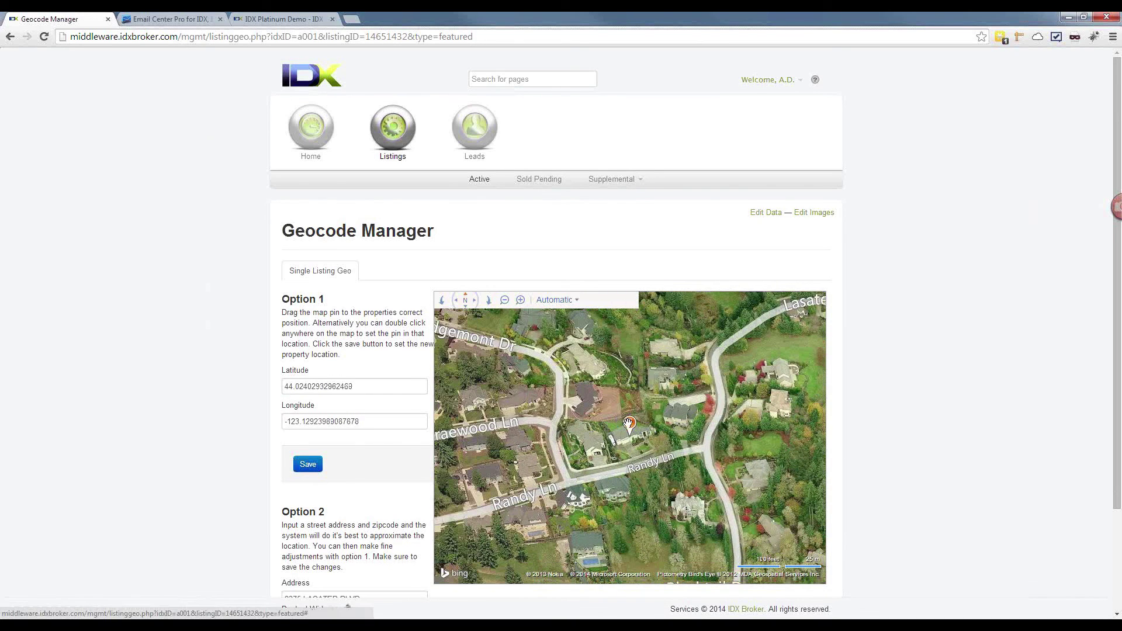
{"action": "left_click_drag", "start_coordinate": [629, 427], "coordinate": [680, 404]}
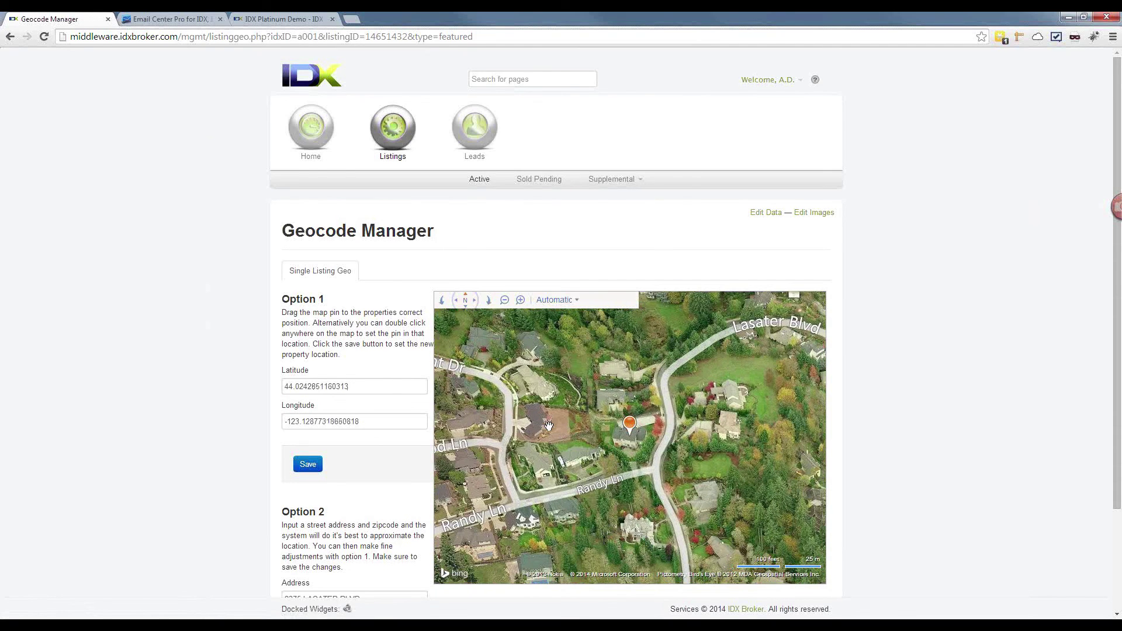
{"action": "scroll", "coordinate": [333, 515], "scroll_direction": "down", "scroll_amount": 2}
{"action": "scroll", "coordinate": [327, 503], "scroll_direction": "up", "scroll_amount": 2}
{"action": "scroll", "coordinate": [266, 471], "scroll_direction": "down", "scroll_amount": 2}
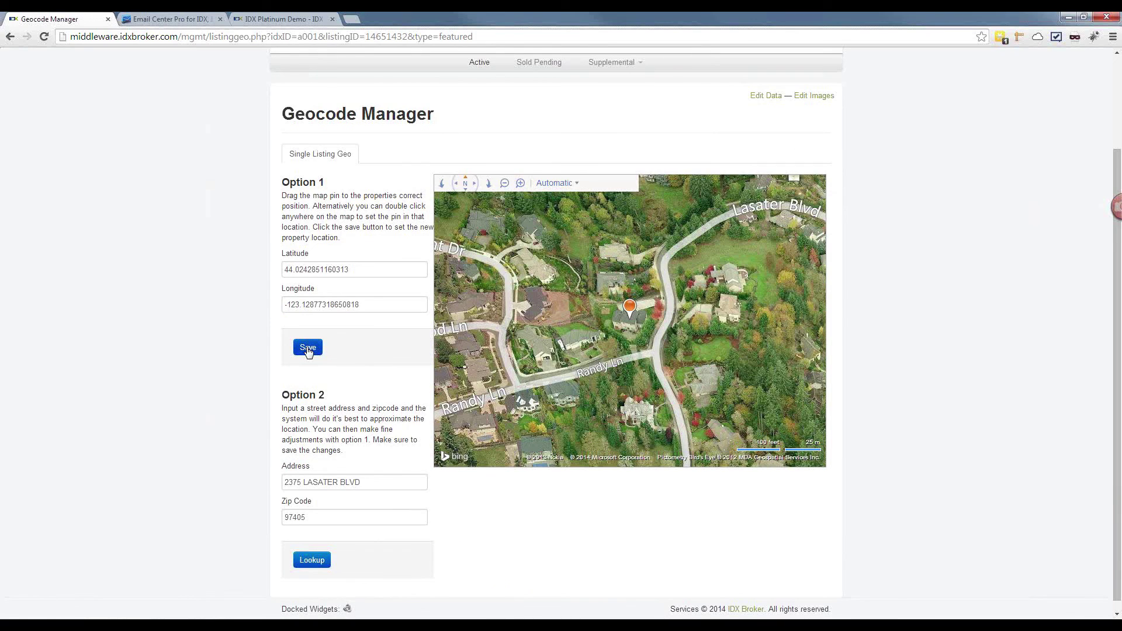
{"action": "left_click", "coordinate": [308, 349]}
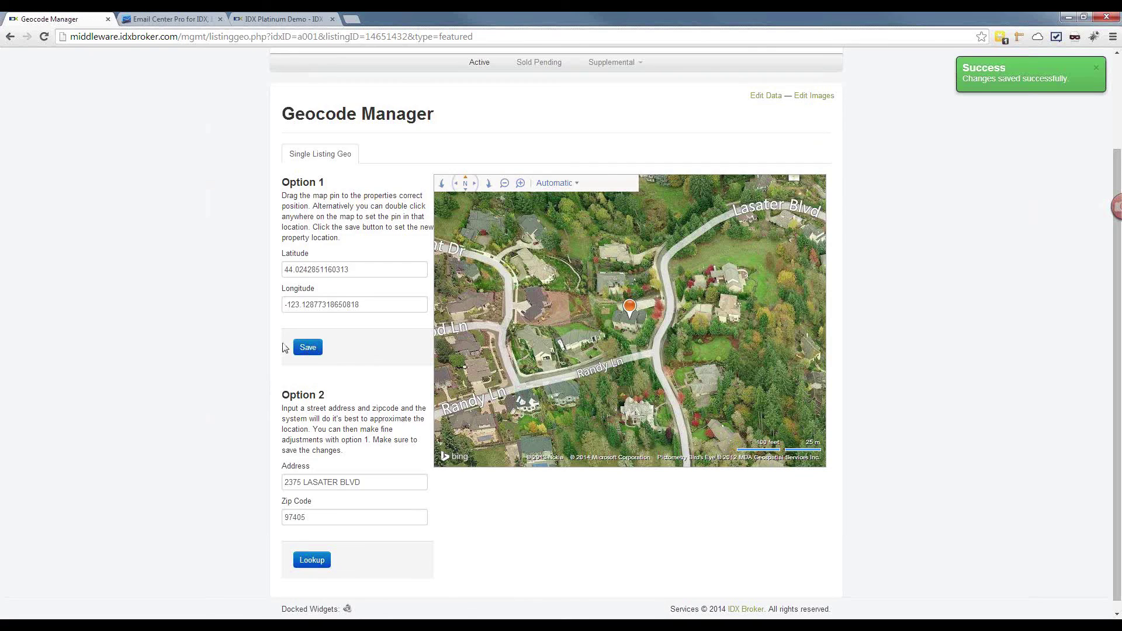
{"action": "scroll", "coordinate": [285, 348], "scroll_direction": "up", "scroll_amount": 2}
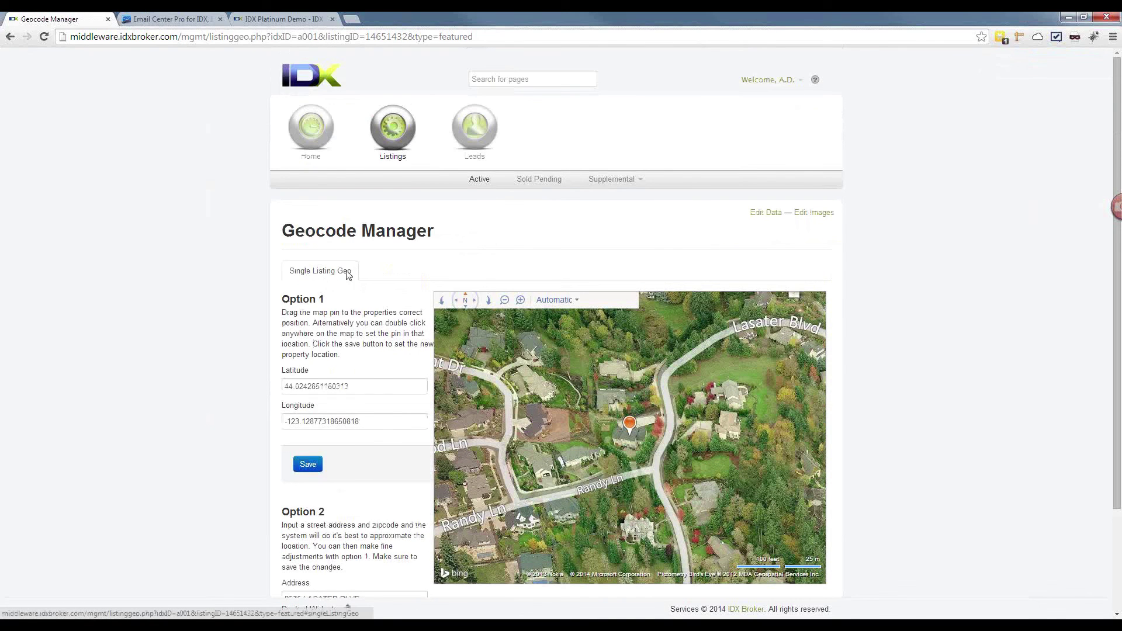
Step: Drag the View - City photo into image priority 1, then return to Active listings
{"action": "left_click", "coordinate": [810, 213]}
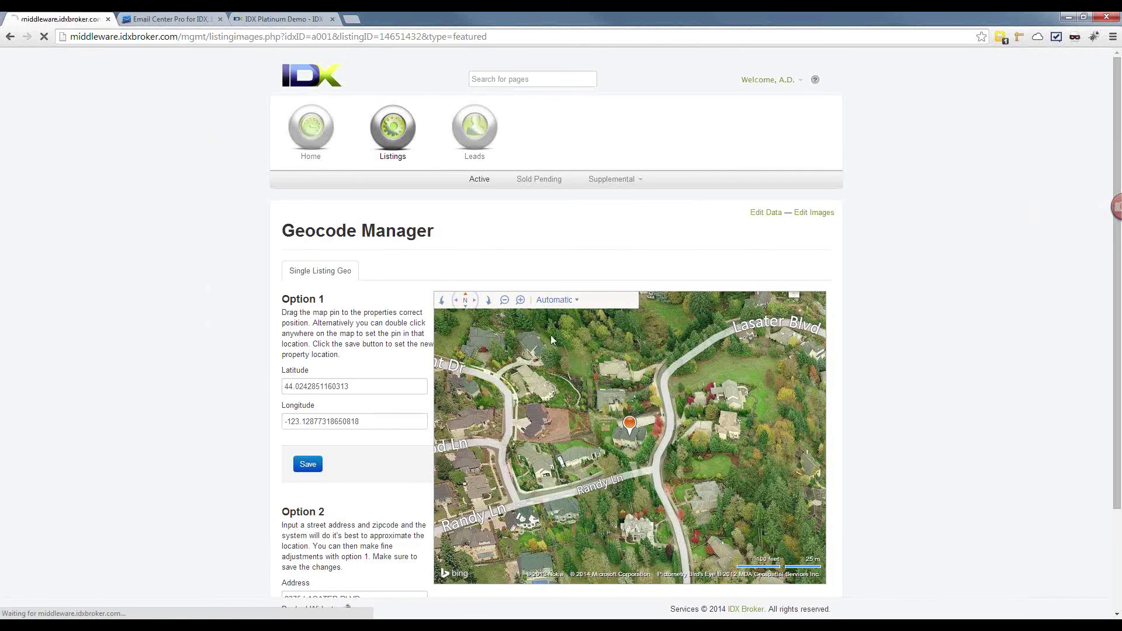
{"action": "scroll", "coordinate": [304, 274], "scroll_direction": "down", "scroll_amount": 2}
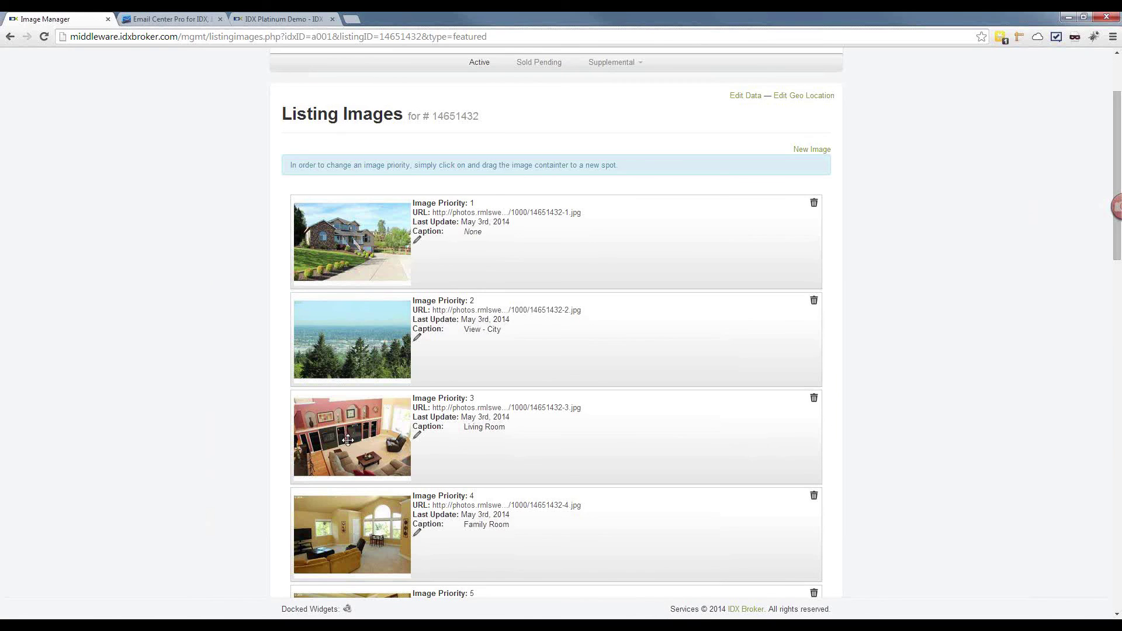
{"action": "scroll", "coordinate": [275, 451], "scroll_direction": "down", "scroll_amount": 4}
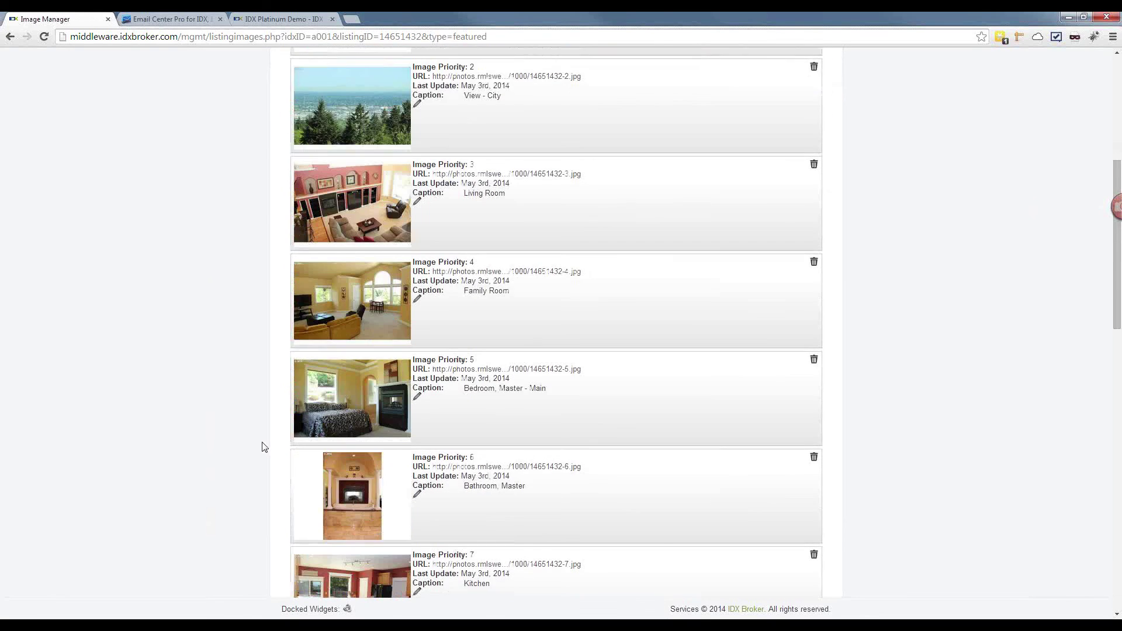
{"action": "scroll", "coordinate": [264, 447], "scroll_direction": "down", "scroll_amount": 6}
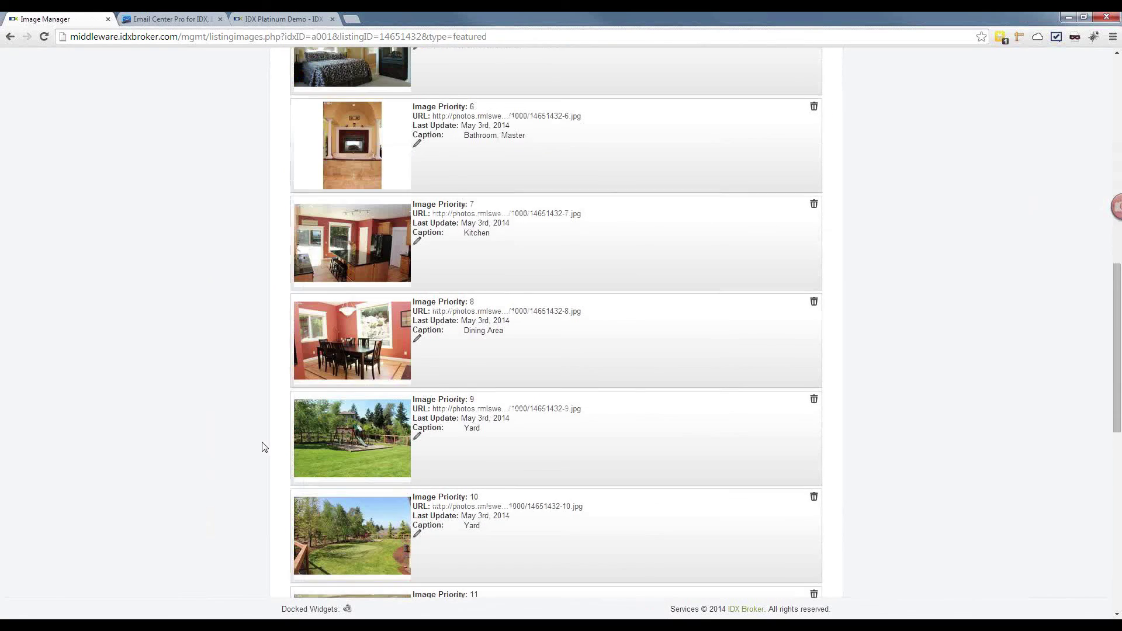
{"action": "scroll", "coordinate": [264, 448], "scroll_direction": "down", "scroll_amount": 10}
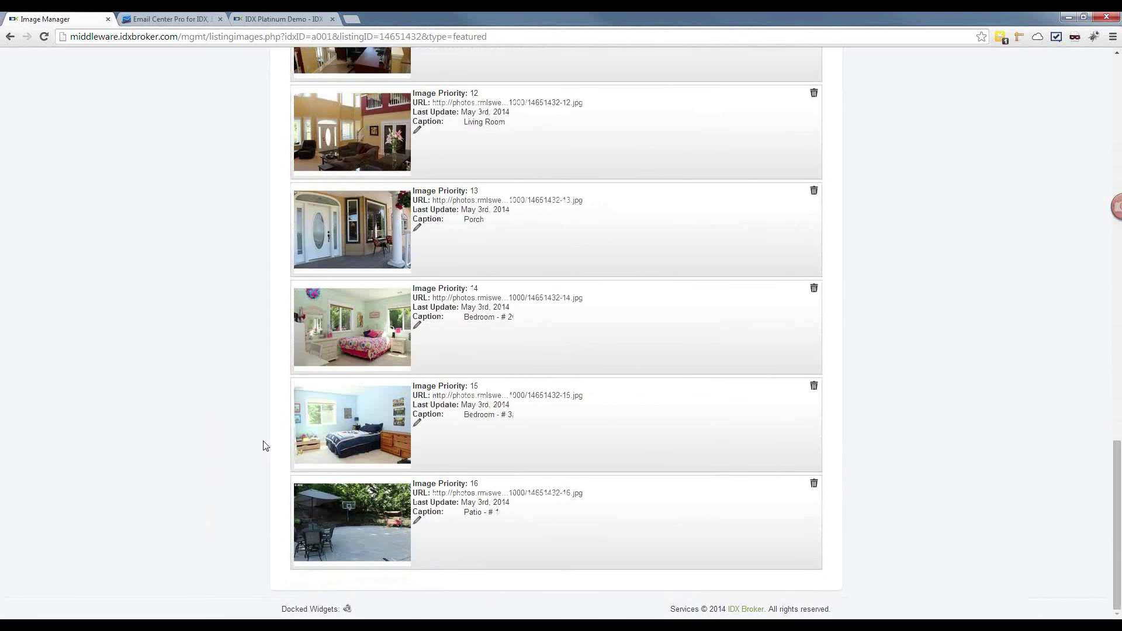
{"action": "scroll", "coordinate": [264, 447], "scroll_direction": "up", "scroll_amount": 20}
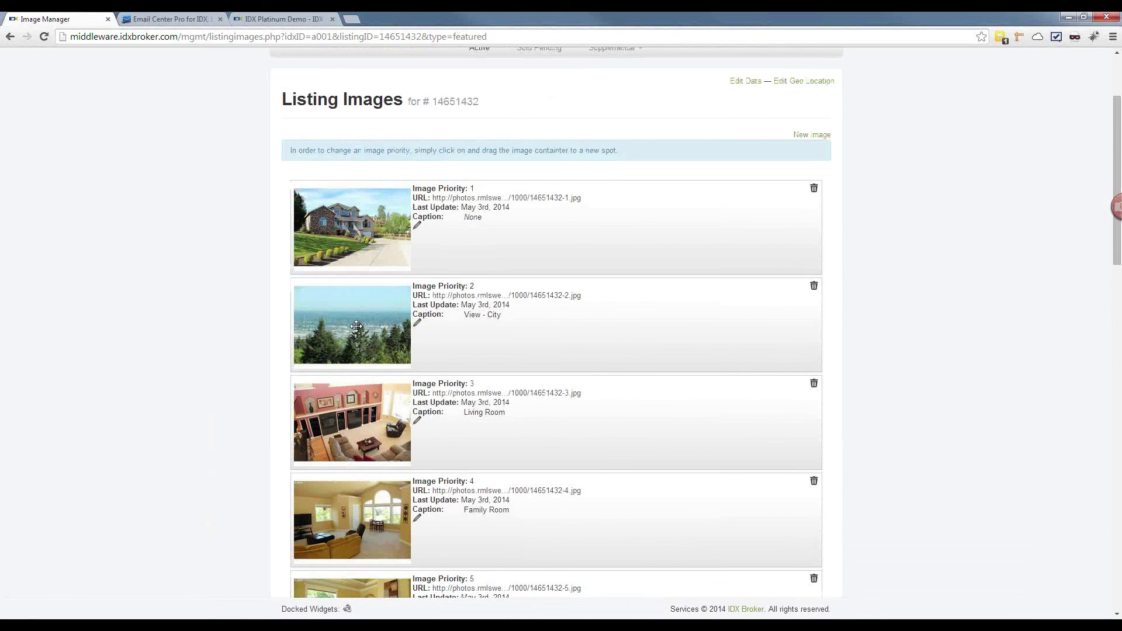
{"action": "left_click_drag", "start_coordinate": [356, 325], "coordinate": [227, 299]}
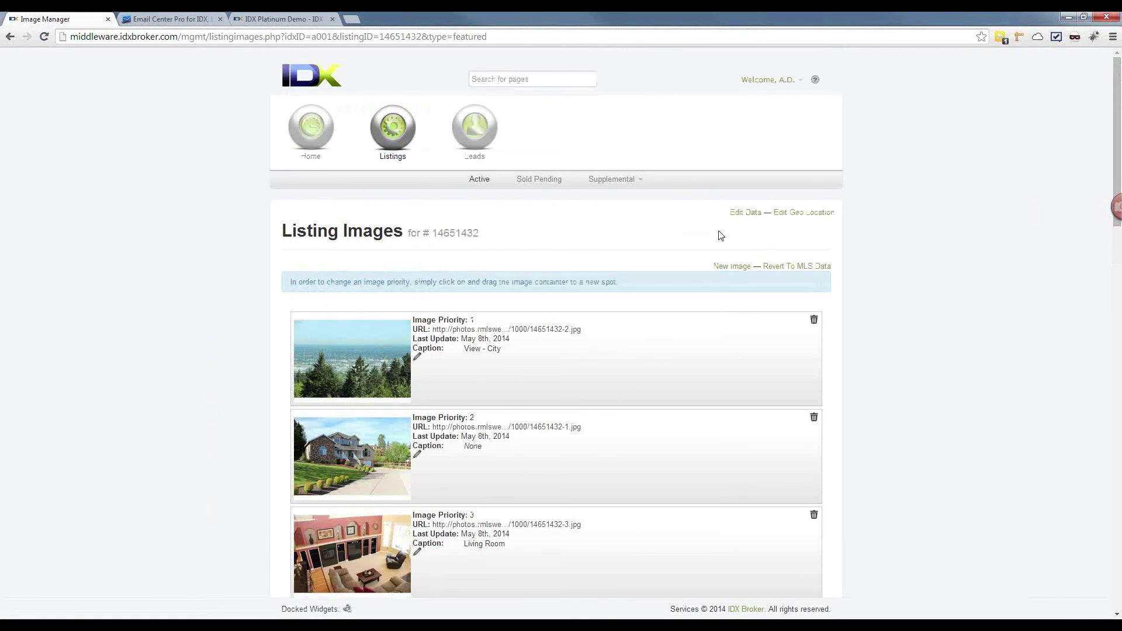
{"action": "left_click", "coordinate": [481, 182]}
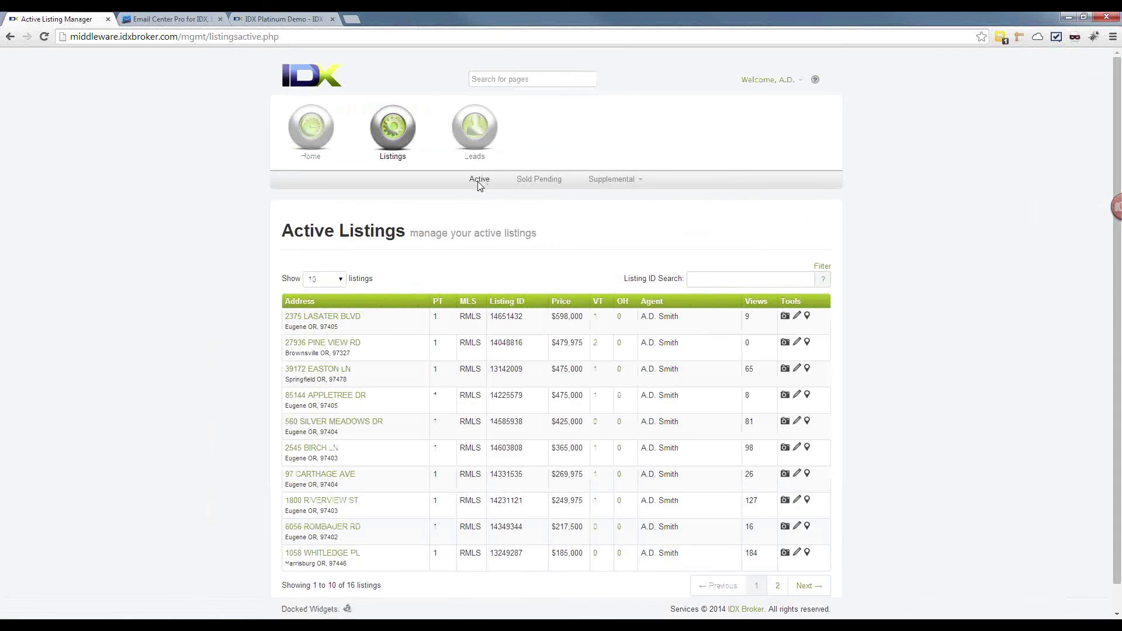
{"action": "left_click", "coordinate": [315, 318]}
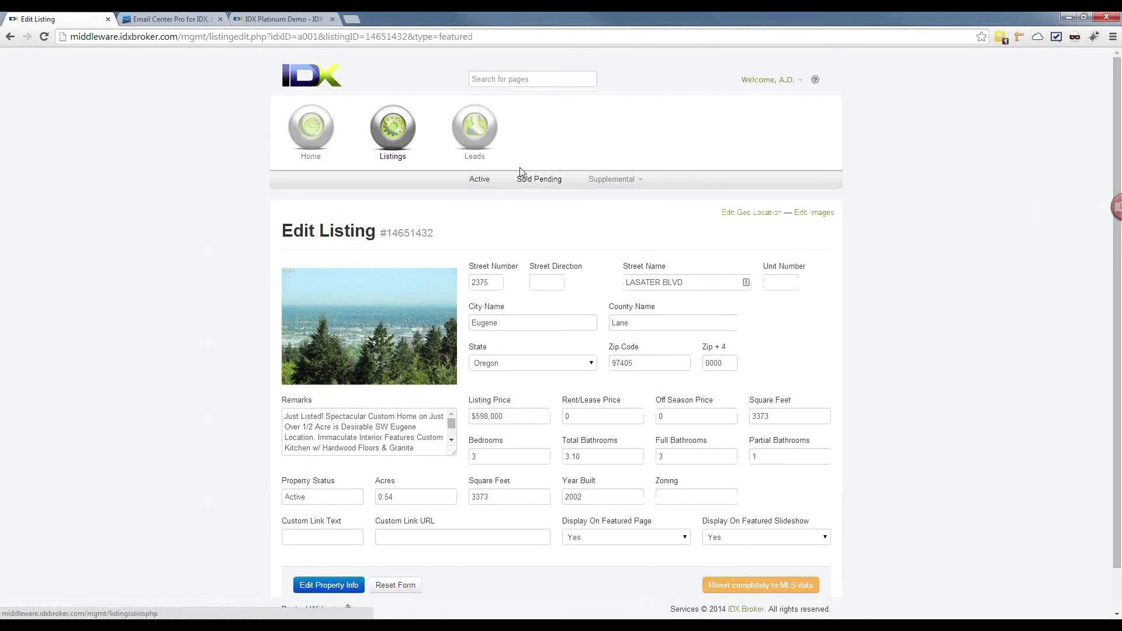
{"action": "left_click", "coordinate": [479, 179]}
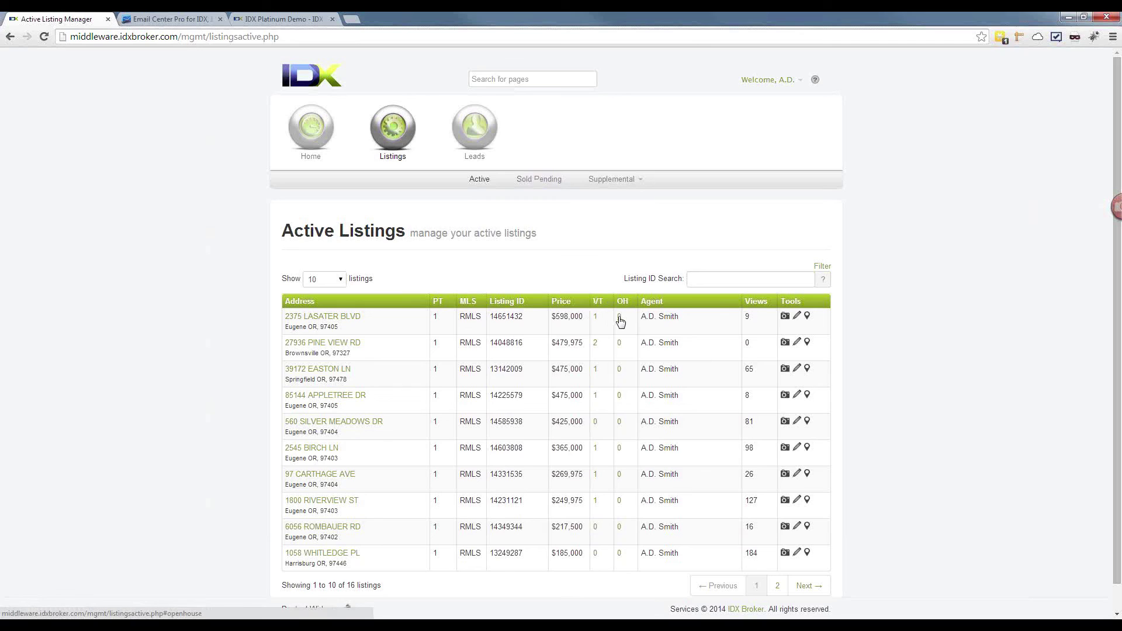
{"action": "left_click", "coordinate": [777, 586]}
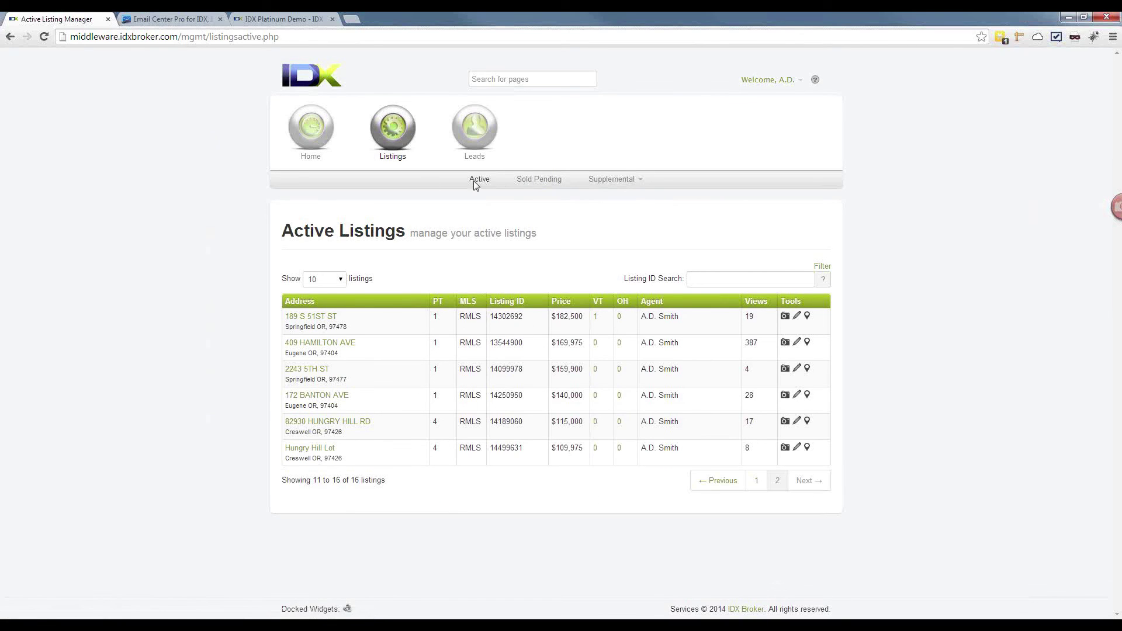
{"action": "left_click", "coordinate": [534, 180]}
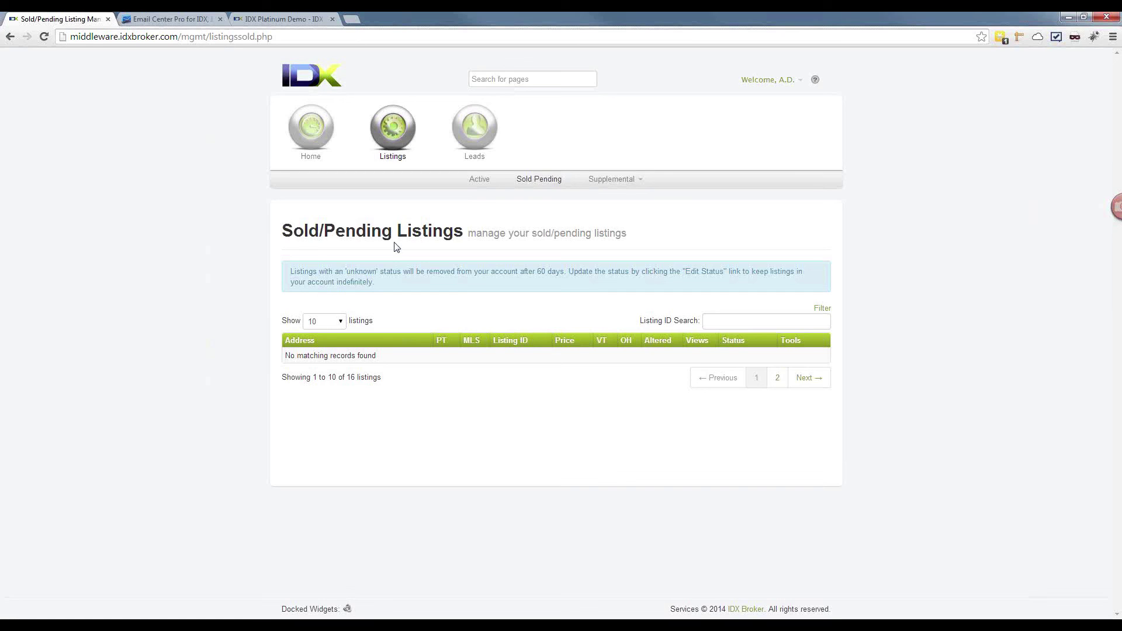
Step: Switch between Active and Sold Pending, then open Supplemental > Manage, showing no supplemental listings
{"action": "left_click", "coordinate": [478, 180]}
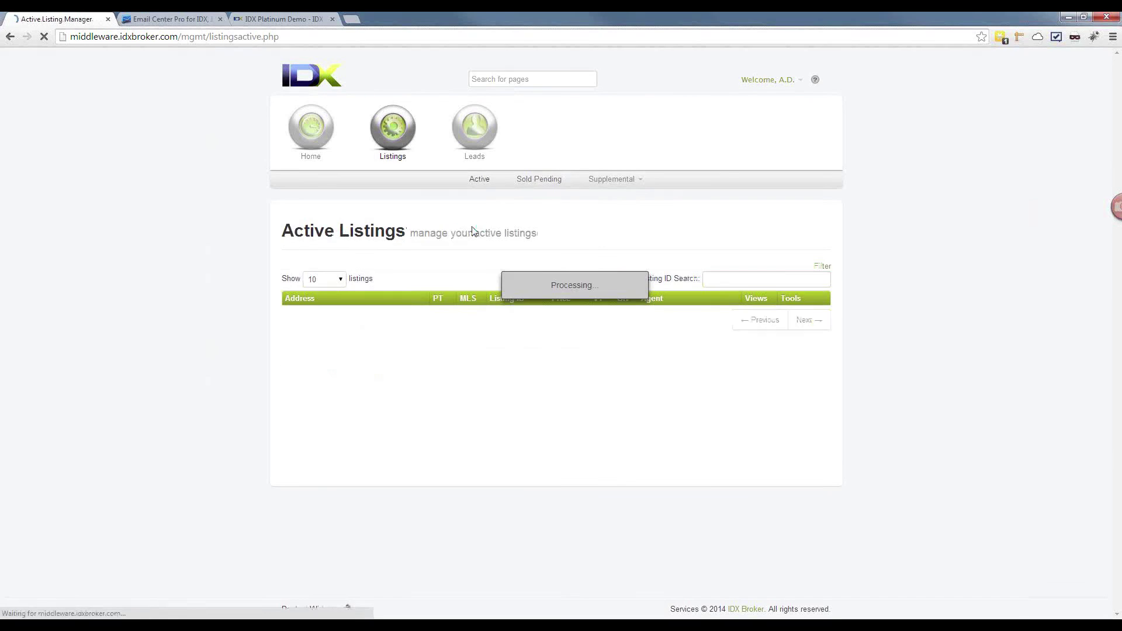
{"action": "left_click", "coordinate": [532, 181]}
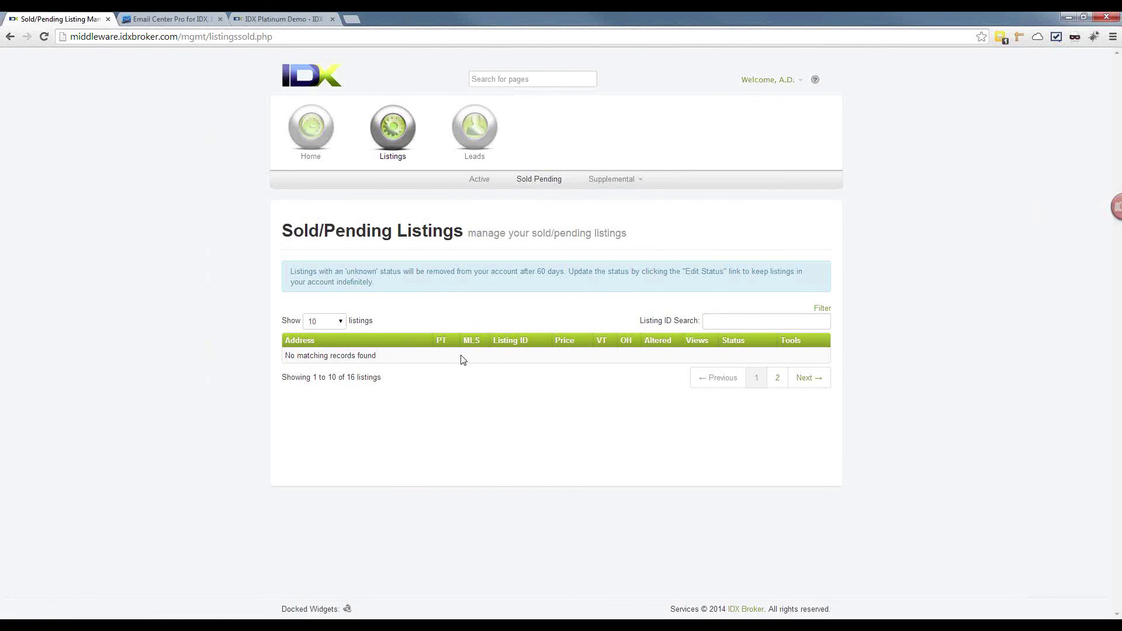
{"action": "mouse_move", "coordinate": [611, 180]}
{"action": "left_click", "coordinate": [610, 199]}
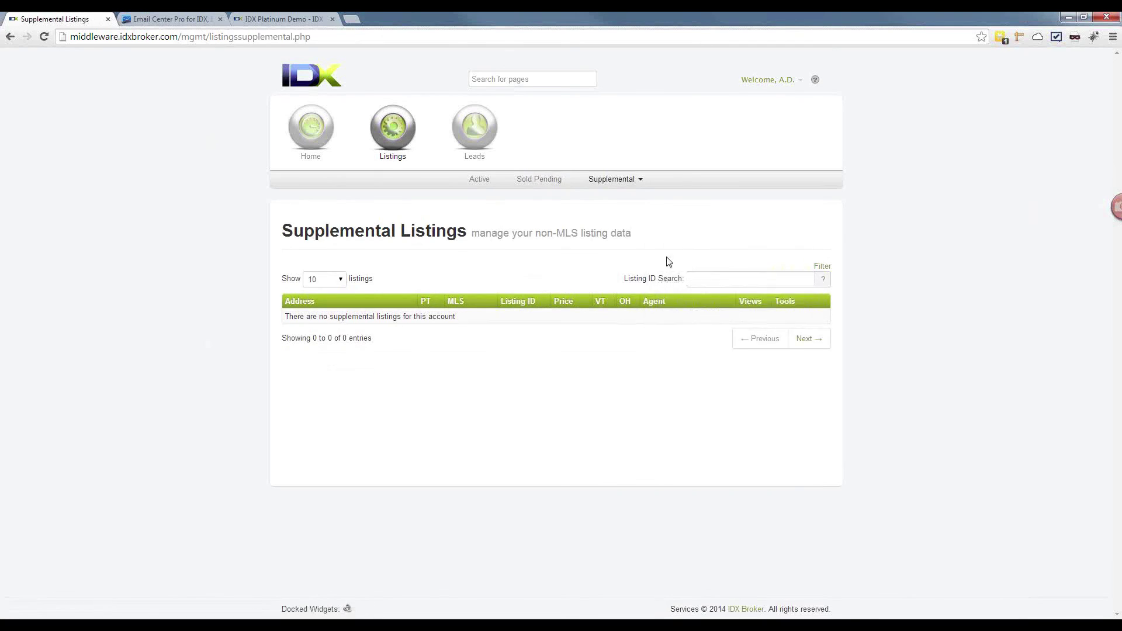
Step: Start a new supplemental listing form, picking CARETS as the MLS and Residential property type
{"action": "left_click", "coordinate": [614, 180]}
{"action": "left_click", "coordinate": [615, 212]}
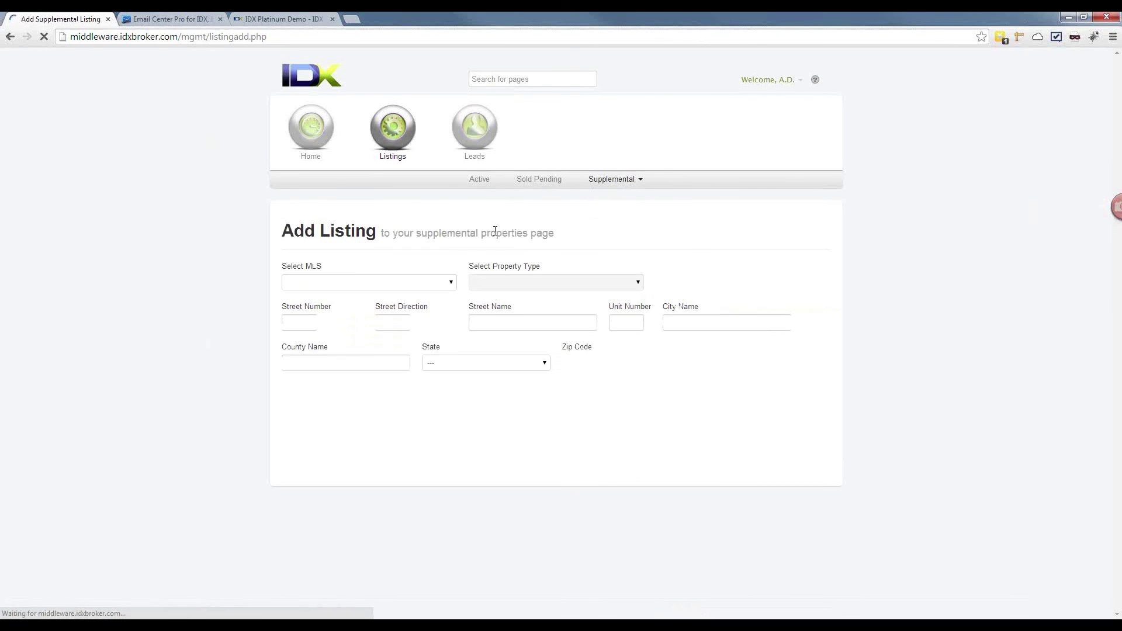
{"action": "left_click", "coordinate": [451, 282]}
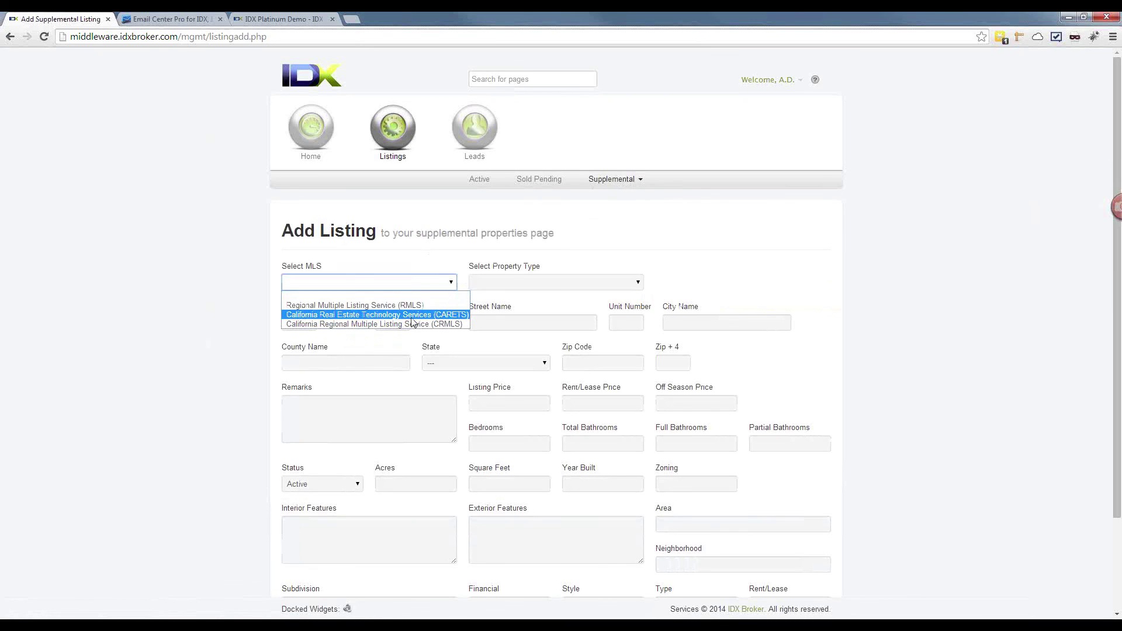
{"action": "left_click", "coordinate": [412, 318]}
{"action": "left_click", "coordinate": [534, 285]}
{"action": "left_click", "coordinate": [629, 284]}
{"action": "left_click", "coordinate": [763, 283]}
{"action": "scroll", "coordinate": [763, 284], "scroll_direction": "up", "scroll_amount": 2}
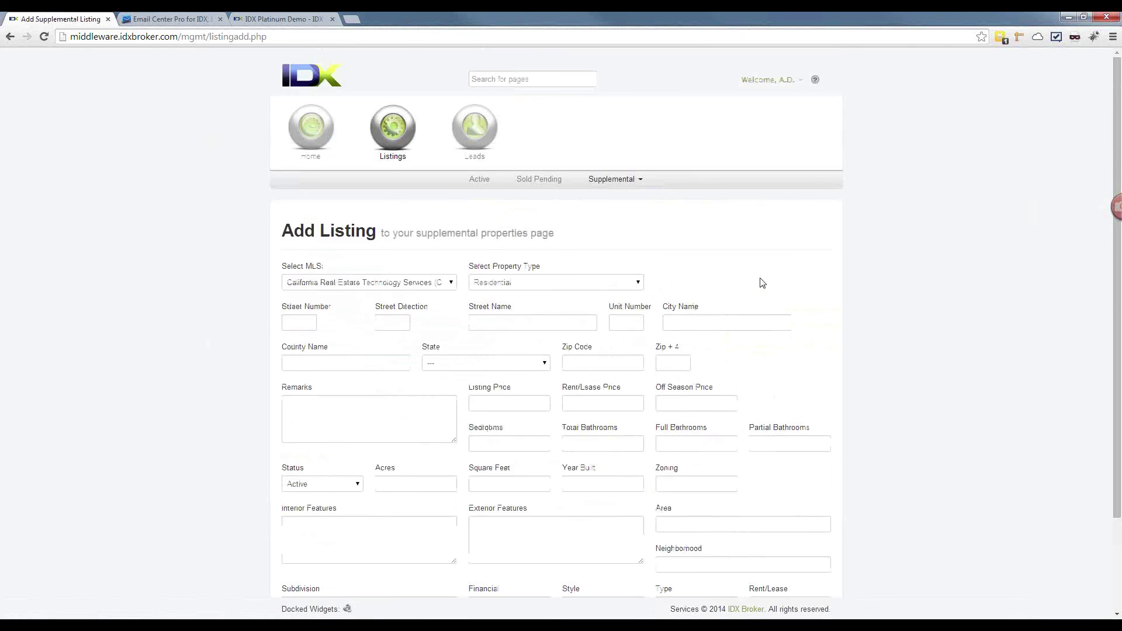
{"action": "scroll", "coordinate": [763, 283], "scroll_direction": "down", "scroll_amount": 2}
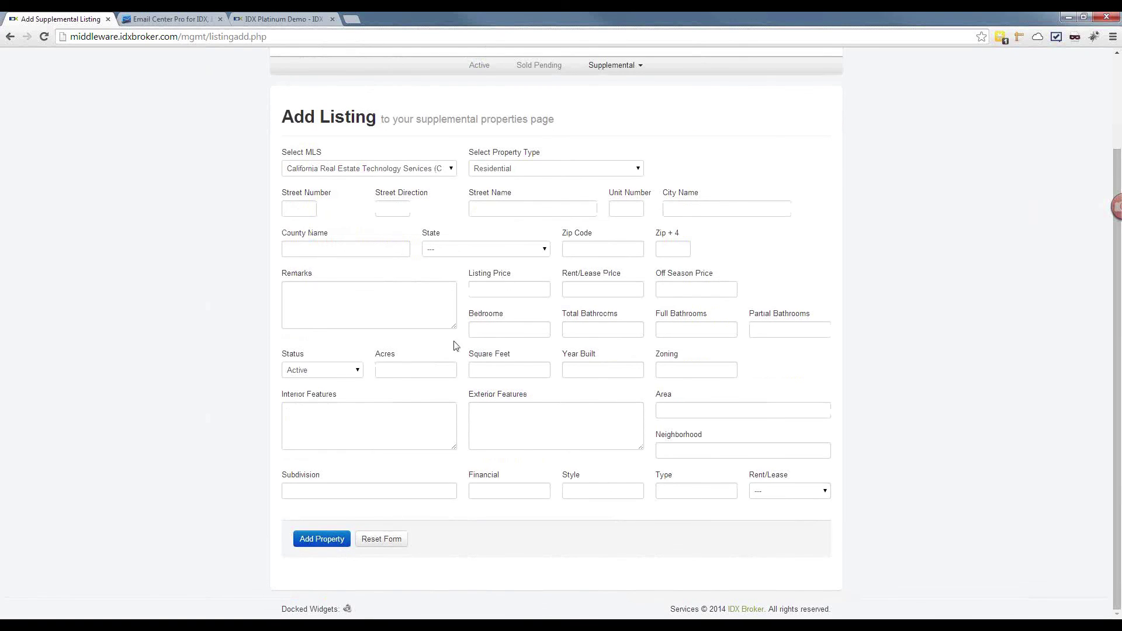
{"action": "scroll", "coordinate": [498, 309], "scroll_direction": "up", "scroll_amount": 2}
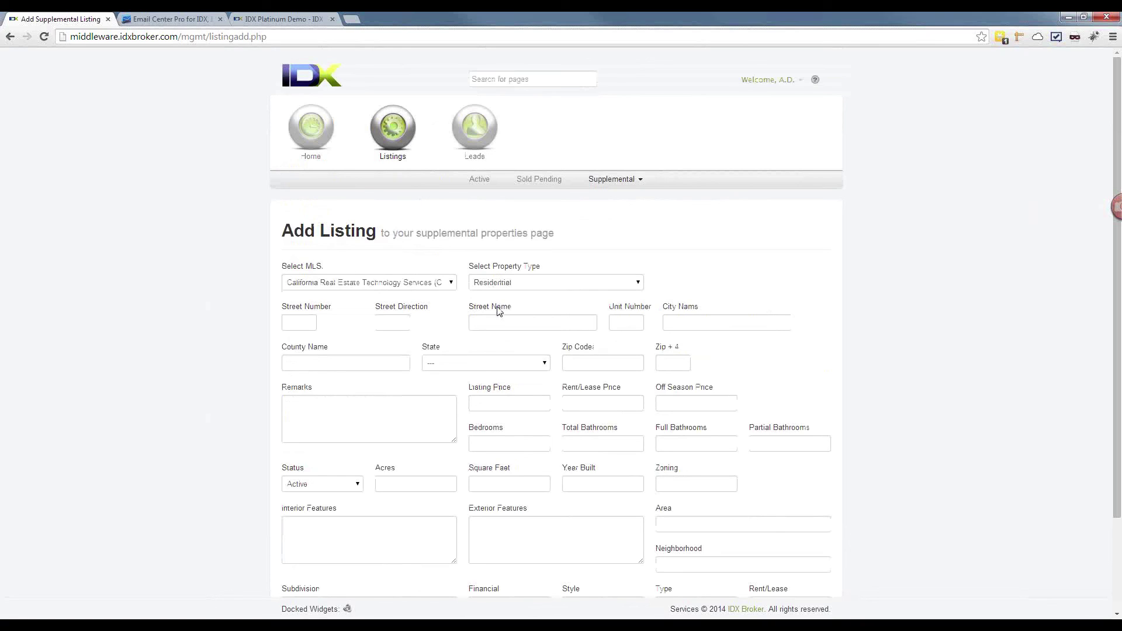
Step: Return to Supplemental > Manage, then move to the Leads section's sub-menu
{"action": "left_click", "coordinate": [611, 183]}
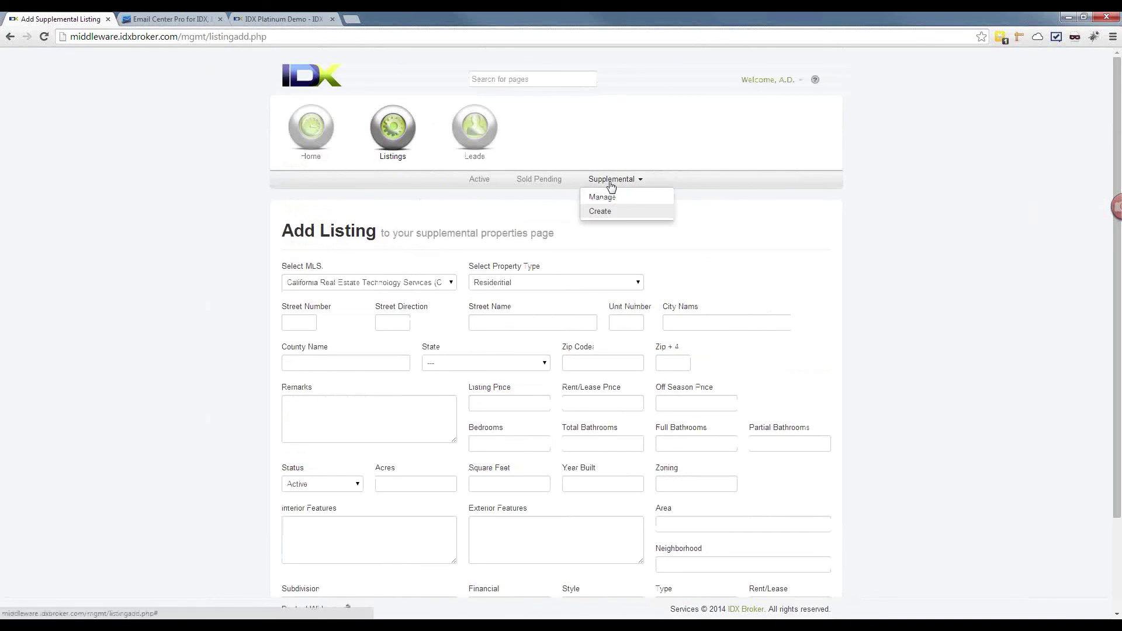
{"action": "left_click", "coordinate": [602, 198]}
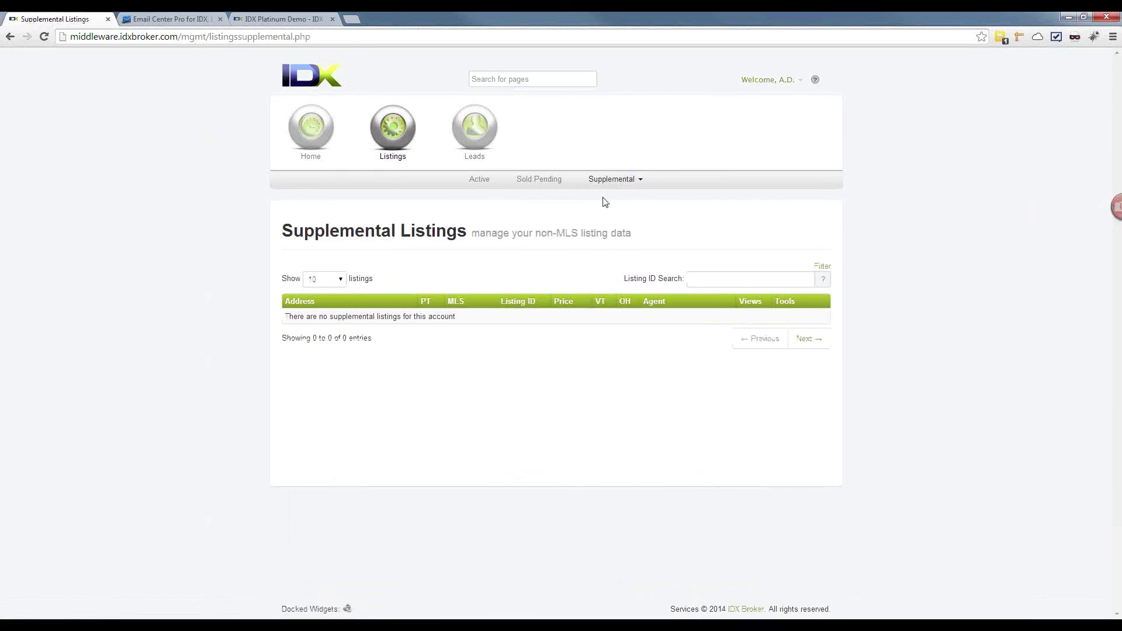
{"action": "left_click", "coordinate": [480, 157]}
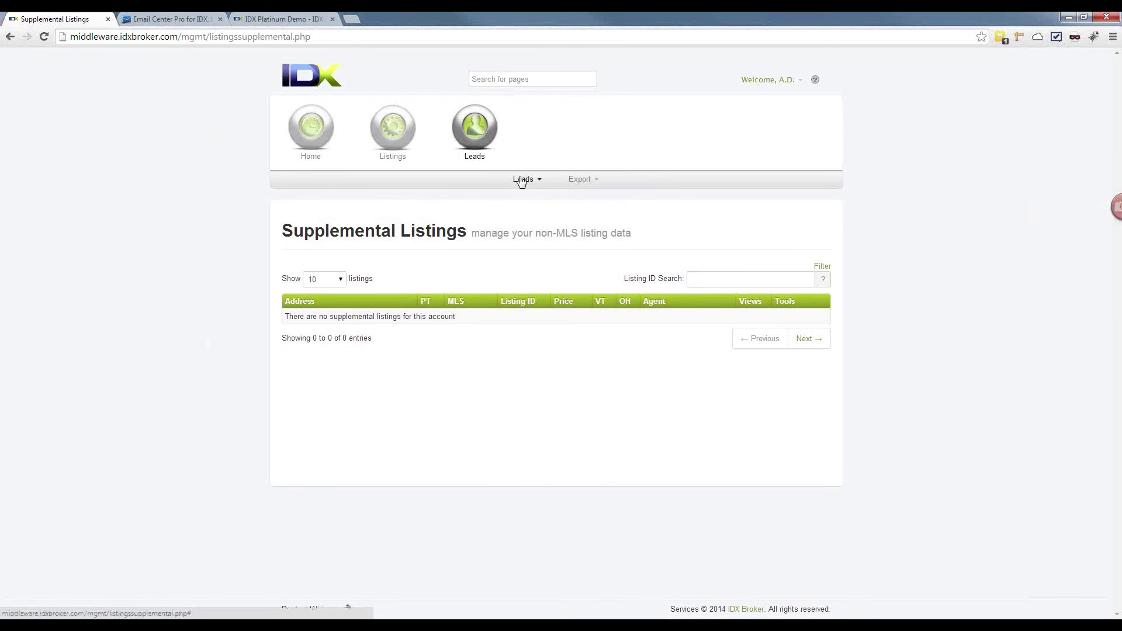
{"action": "left_click", "coordinate": [522, 181]}
Step: Change the lead's status from Unverified to Verified in Manage Leads, then view Saved Lead Exports
{"action": "left_click", "coordinate": [521, 199]}
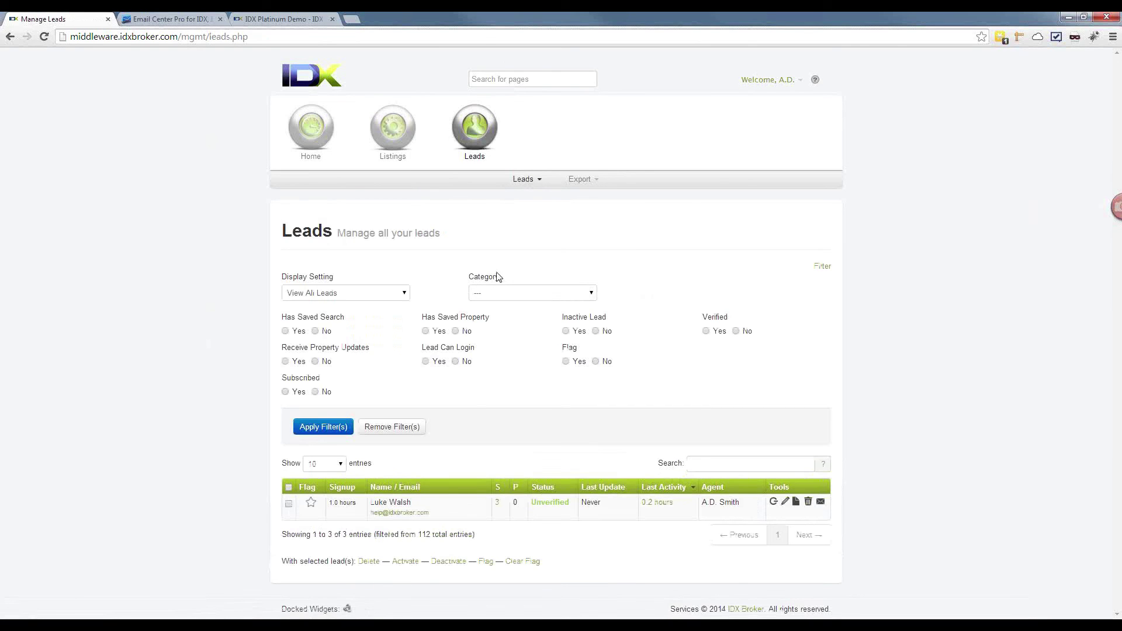
{"action": "left_click", "coordinate": [822, 267]}
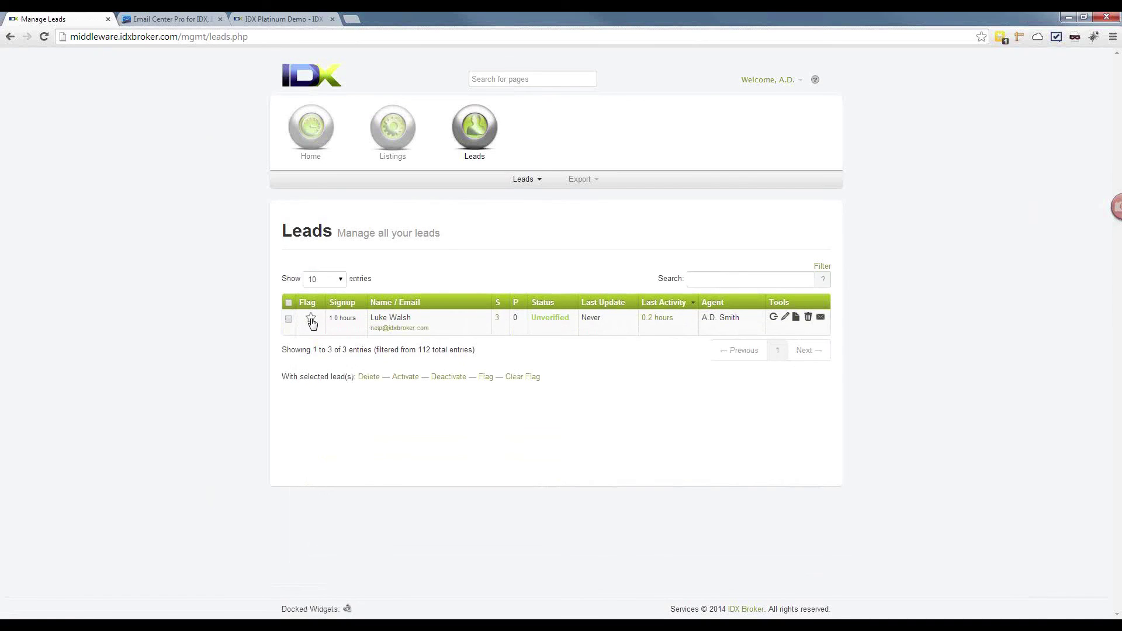
{"action": "left_click", "coordinate": [552, 319]}
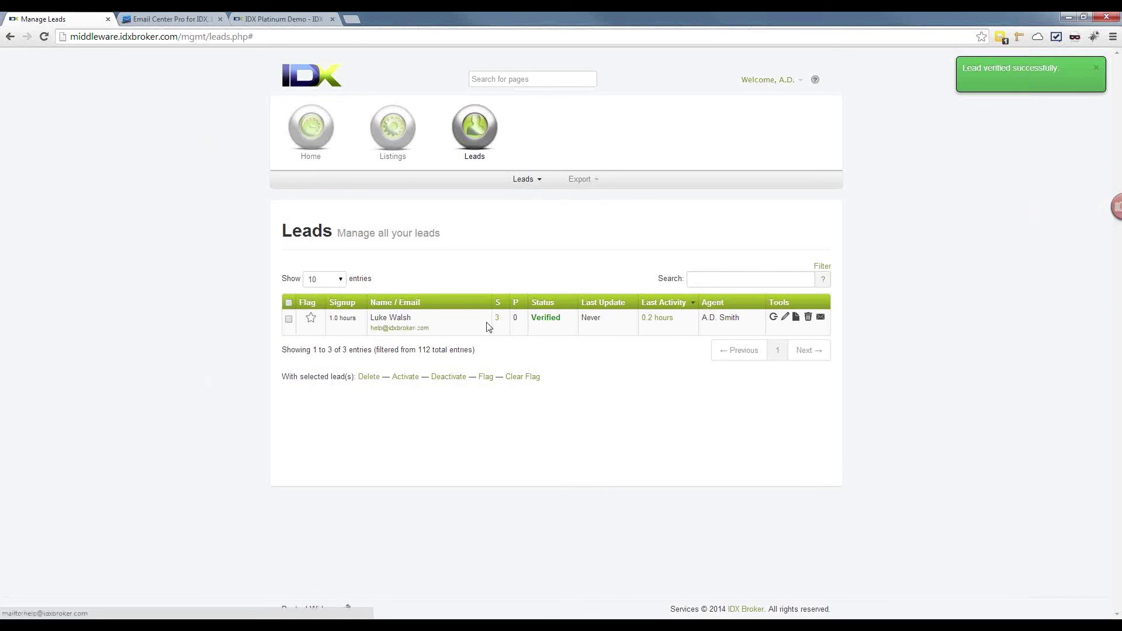
{"action": "left_click_drag", "start_coordinate": [532, 318], "coordinate": [568, 321]}
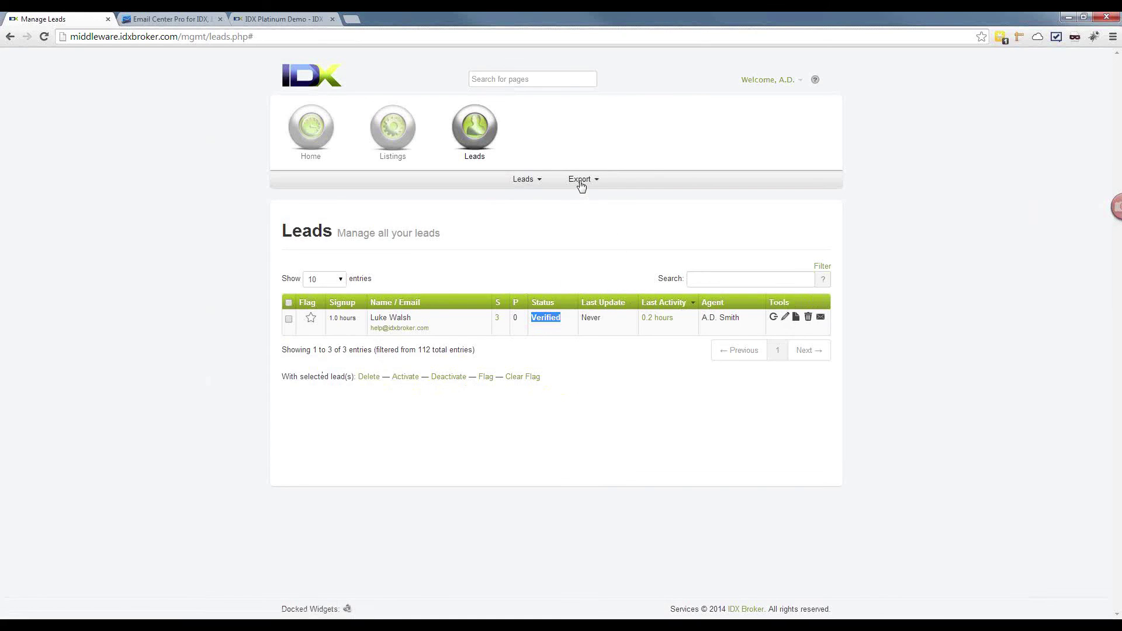
{"action": "left_click", "coordinate": [581, 182]}
Step: Confirm there are no saved lead exports and open a new Lead Export form
{"action": "left_click", "coordinate": [582, 197]}
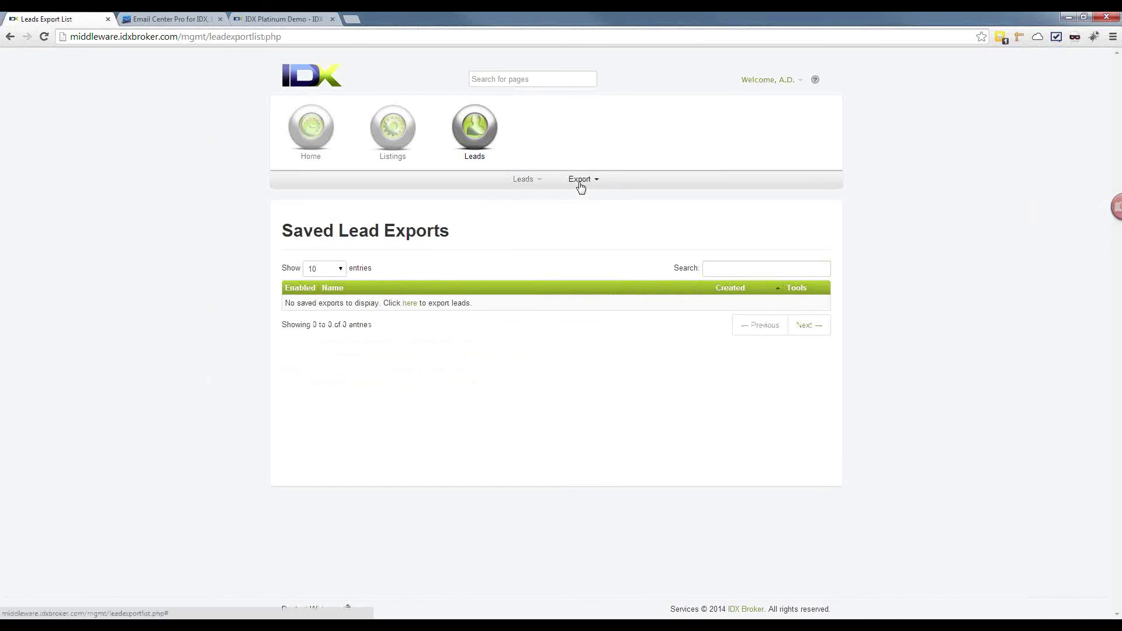
{"action": "left_click", "coordinate": [411, 304]}
{"action": "left_click", "coordinate": [586, 181]}
{"action": "left_click", "coordinate": [587, 214]}
{"action": "left_click", "coordinate": [577, 178]}
{"action": "left_click", "coordinate": [577, 213]}
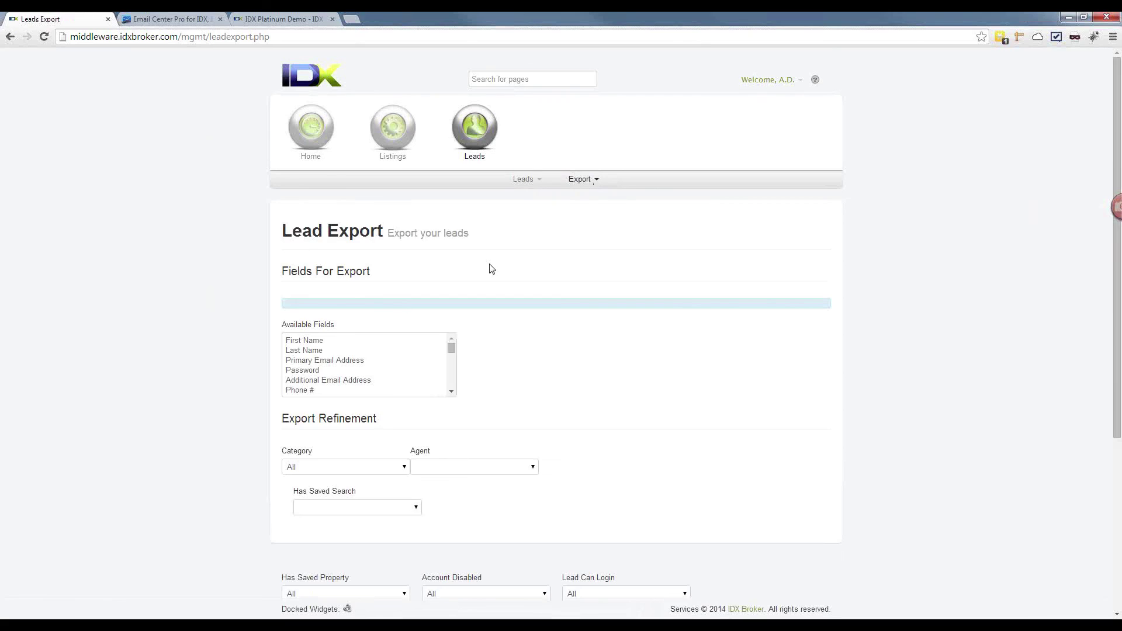
Step: Browse the available export fields and run the export with default settings
{"action": "scroll", "coordinate": [537, 369], "scroll_direction": "down", "scroll_amount": 2}
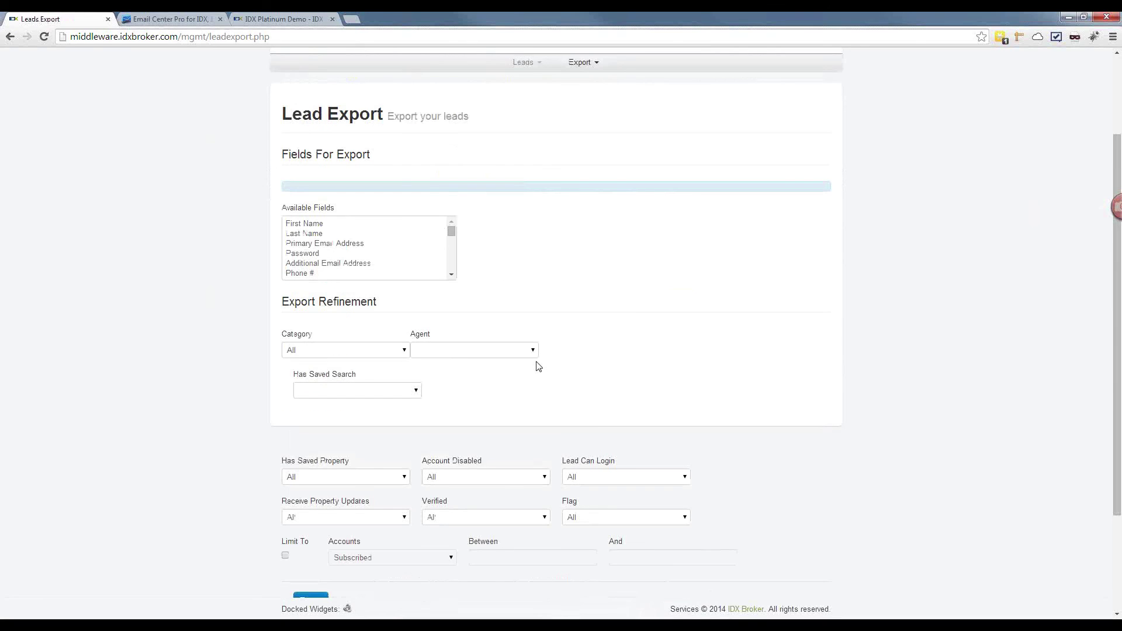
{"action": "left_click", "coordinate": [355, 229]}
{"action": "scroll", "coordinate": [354, 251], "scroll_direction": "down", "scroll_amount": 3}
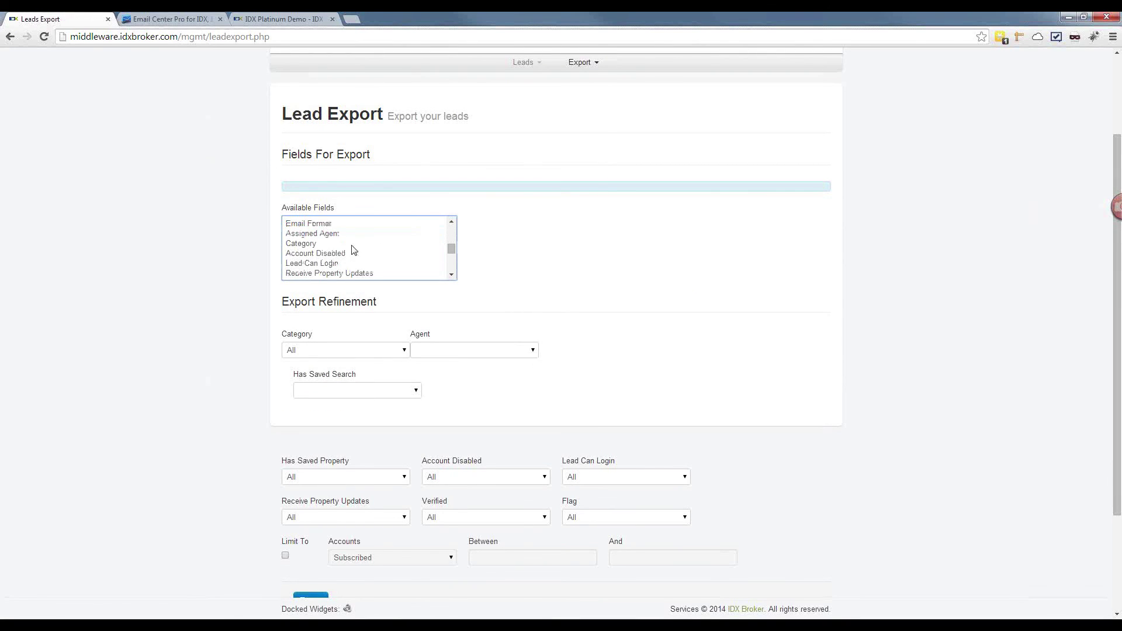
{"action": "scroll", "coordinate": [328, 301], "scroll_direction": "down", "scroll_amount": 3}
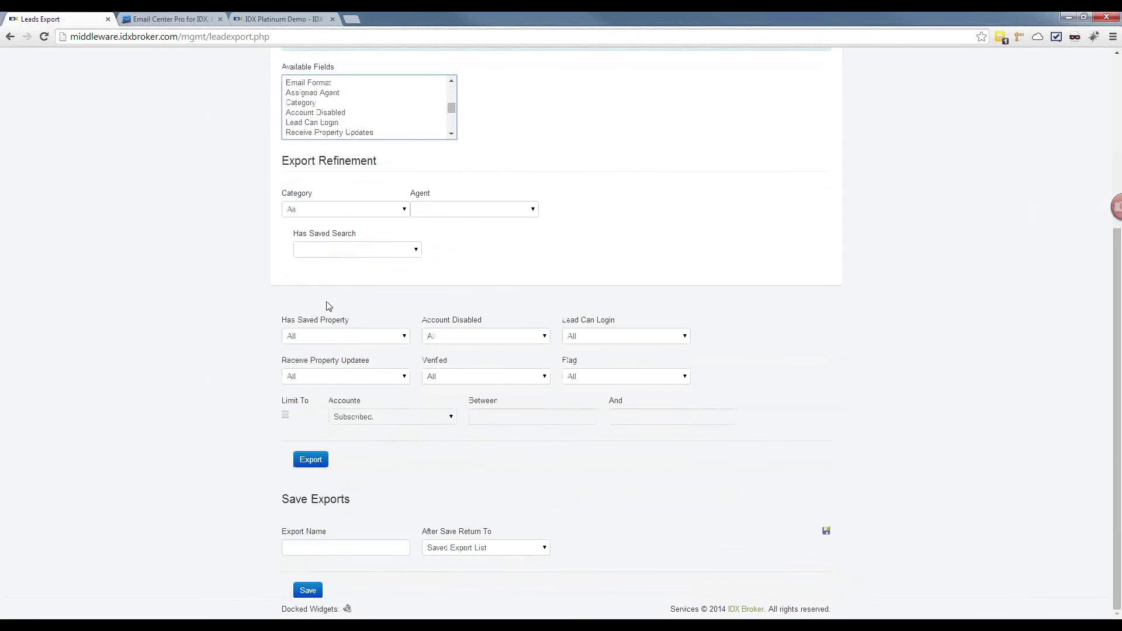
{"action": "left_click", "coordinate": [315, 463]}
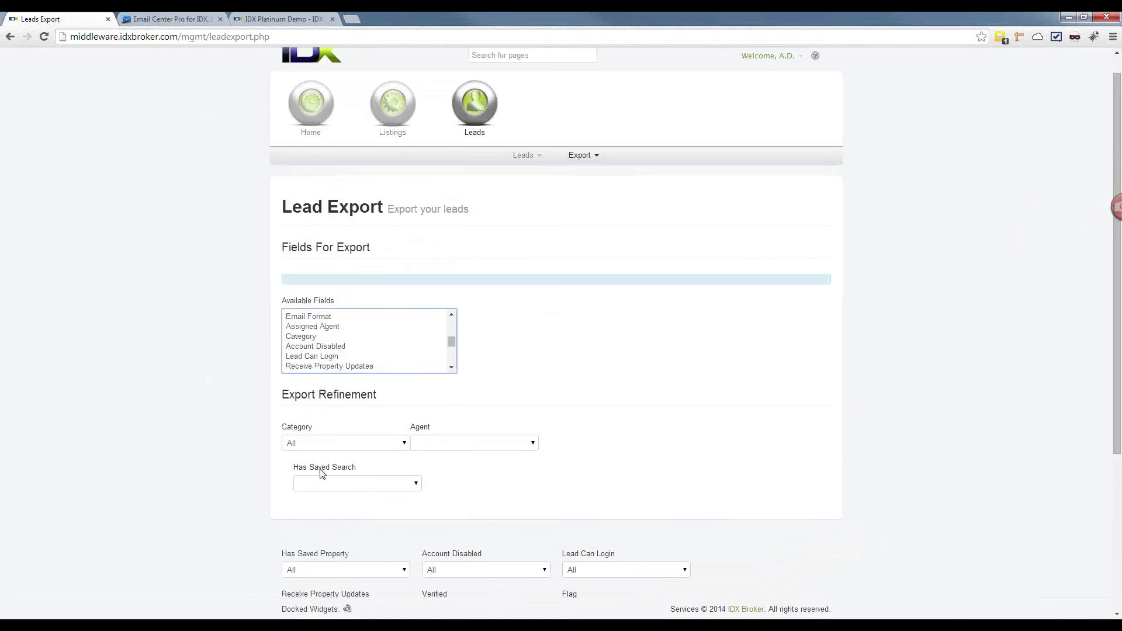
Step: Recheck the saved exports list, then reopen the Lead Export form showing filters set to All
{"action": "left_click", "coordinate": [580, 179]}
{"action": "left_click", "coordinate": [588, 206]}
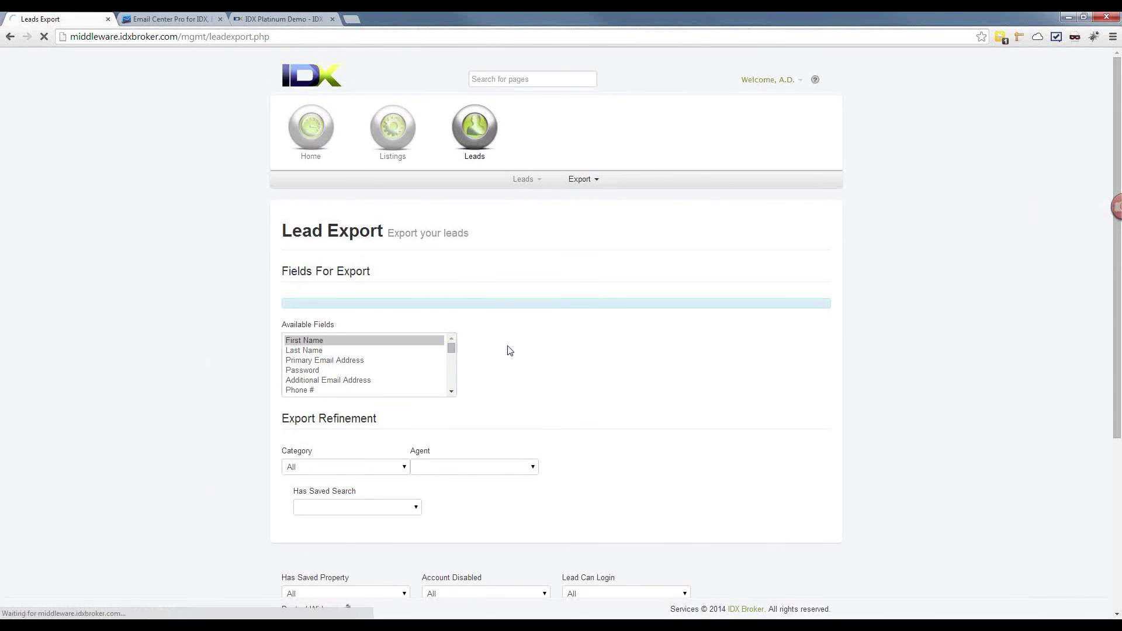
{"action": "left_click_drag", "start_coordinate": [453, 350], "coordinate": [458, 372]}
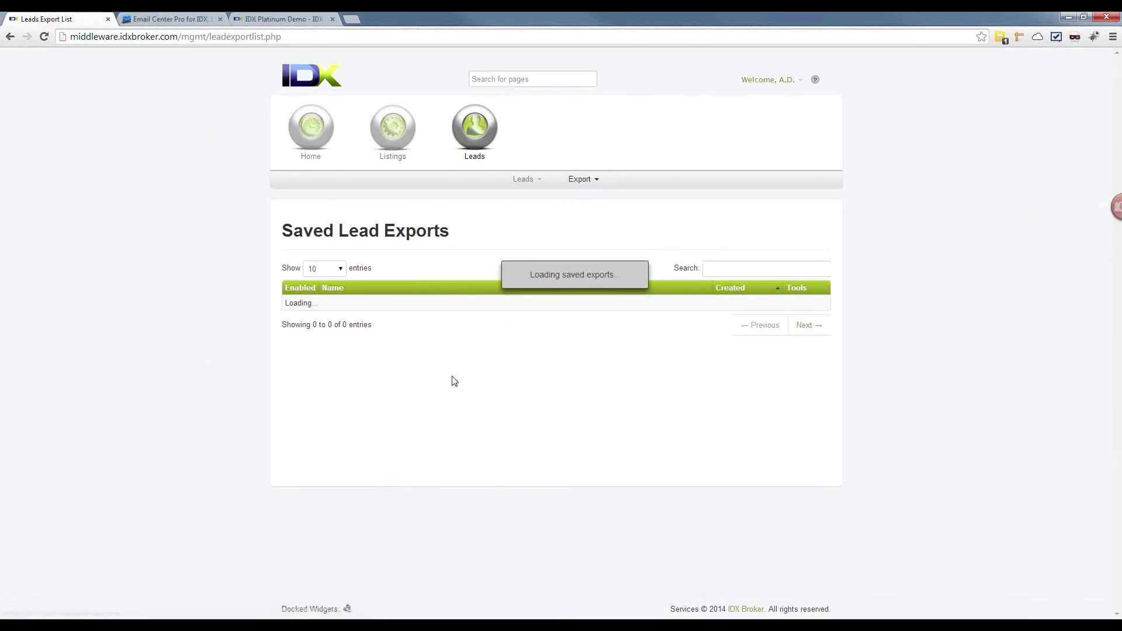
{"action": "left_click", "coordinate": [581, 180]}
{"action": "left_click", "coordinate": [581, 212]}
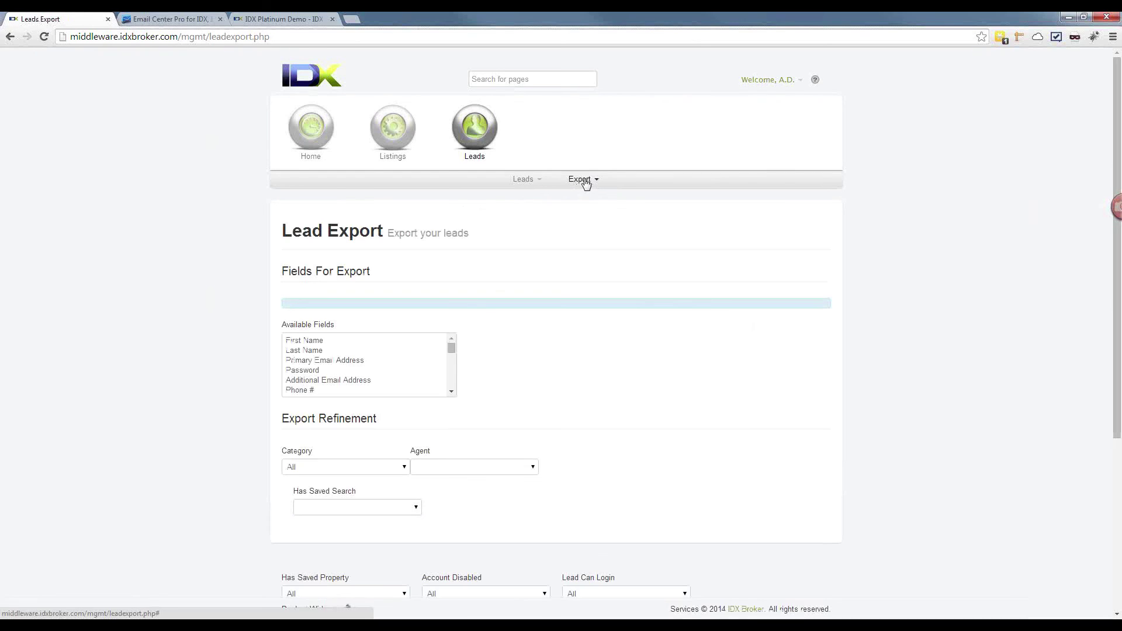
{"action": "left_click_drag", "start_coordinate": [448, 347], "coordinate": [452, 385]}
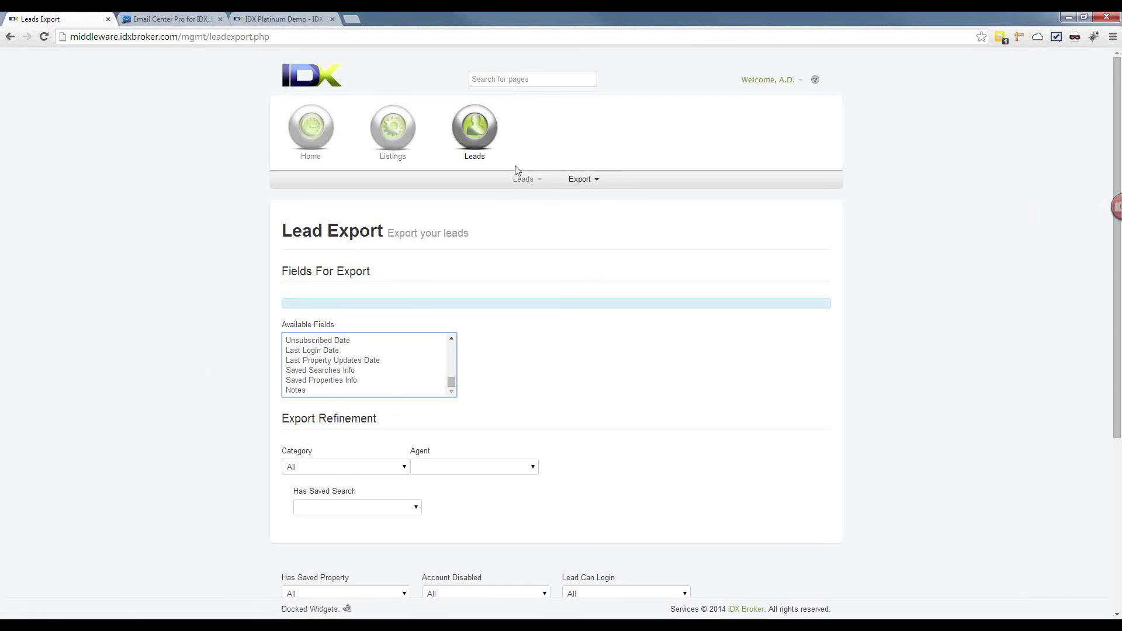
{"action": "mouse_move", "coordinate": [522, 179]}
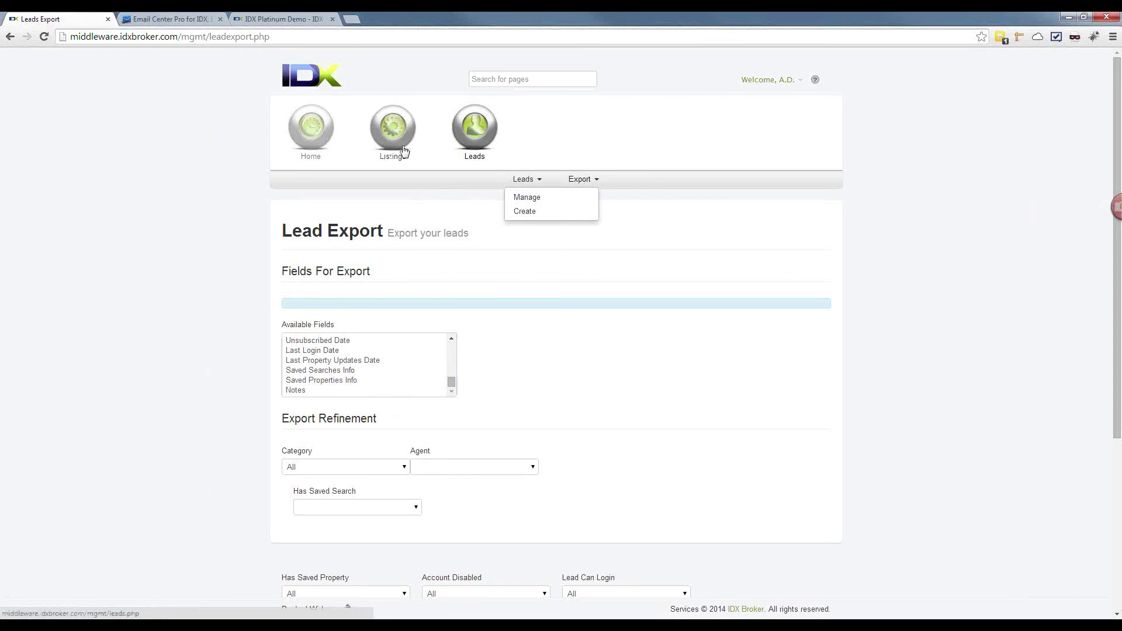
{"action": "mouse_move", "coordinate": [397, 143]}
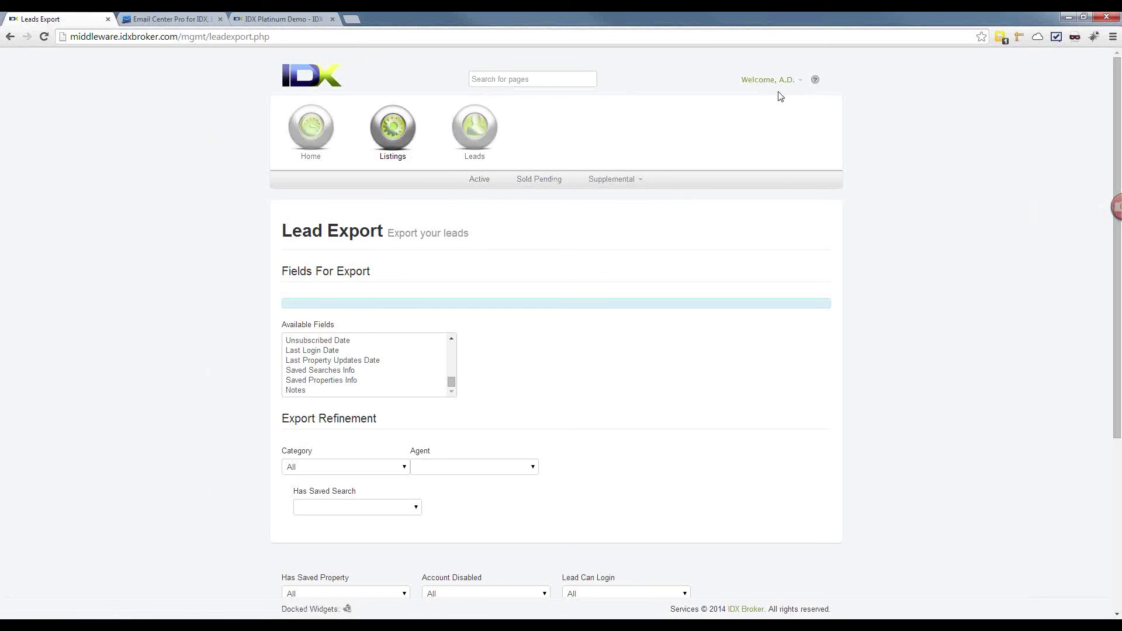
Step: Log out of the agent account, review Leads > Manage in the main account, then open Designs > Pages
{"action": "left_click", "coordinate": [798, 81]}
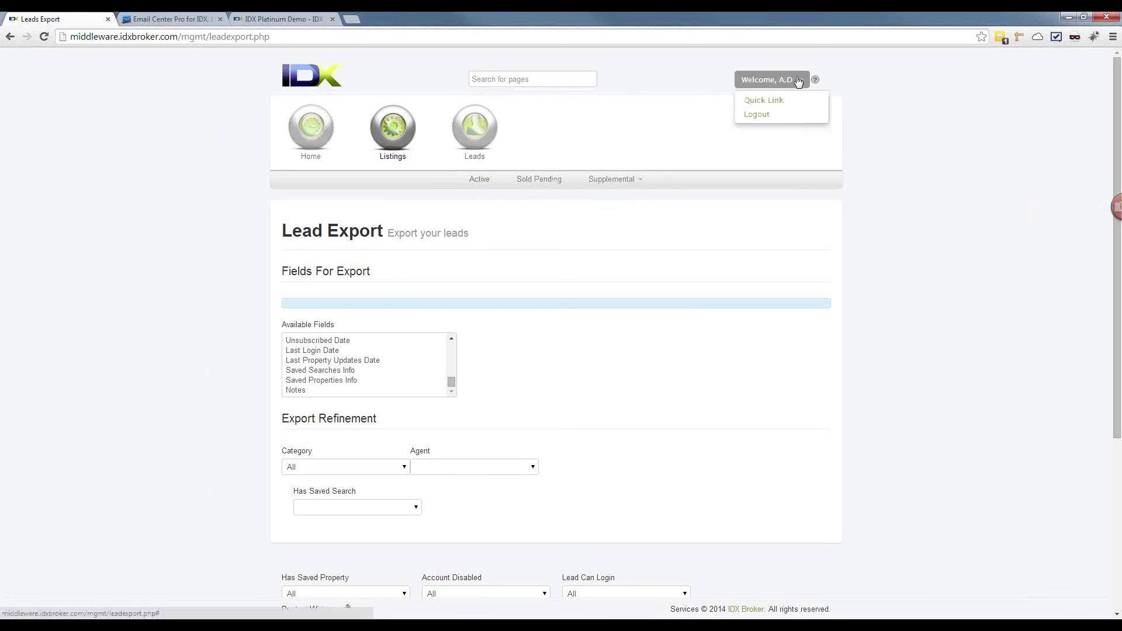
{"action": "left_click", "coordinate": [783, 117]}
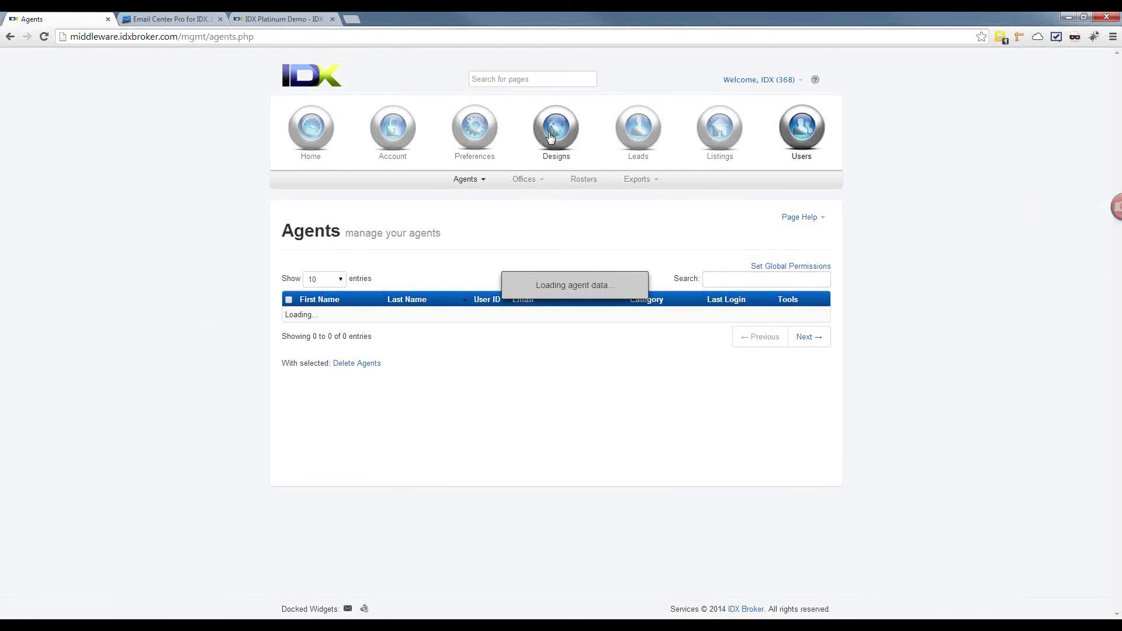
{"action": "mouse_move", "coordinate": [548, 133]}
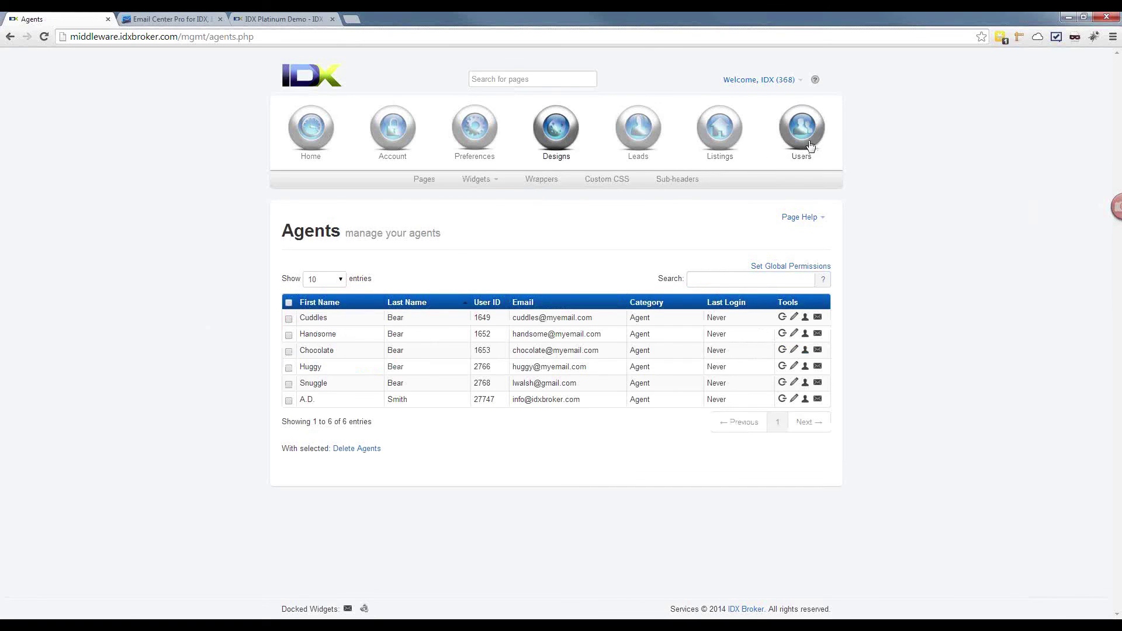
{"action": "mouse_move", "coordinate": [805, 136]}
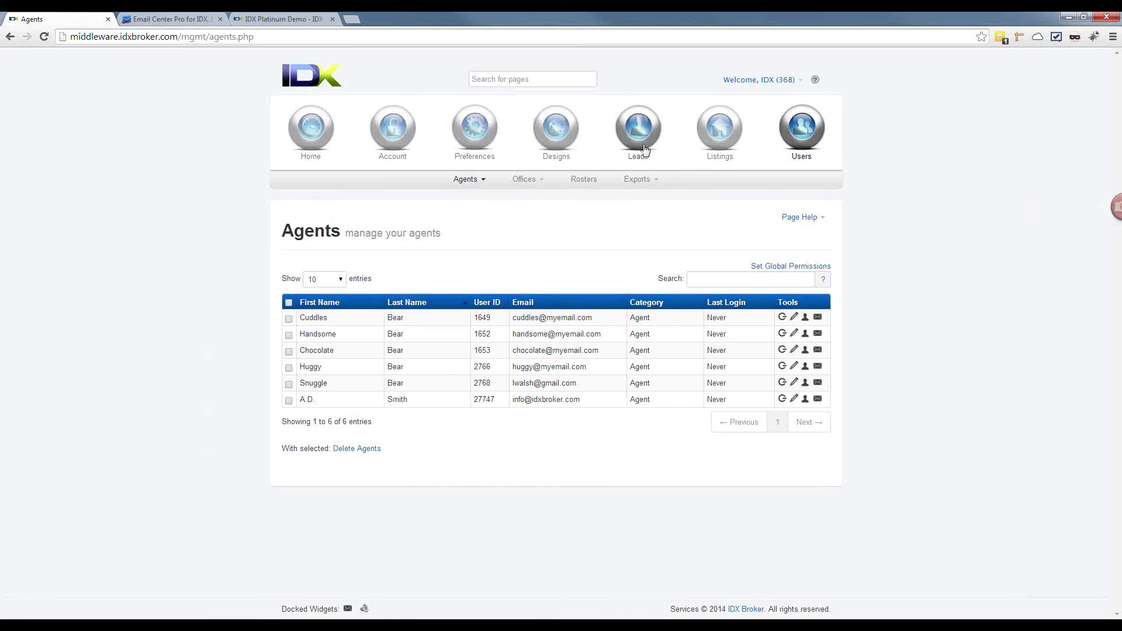
{"action": "mouse_move", "coordinate": [638, 139]}
{"action": "left_click", "coordinate": [415, 179]}
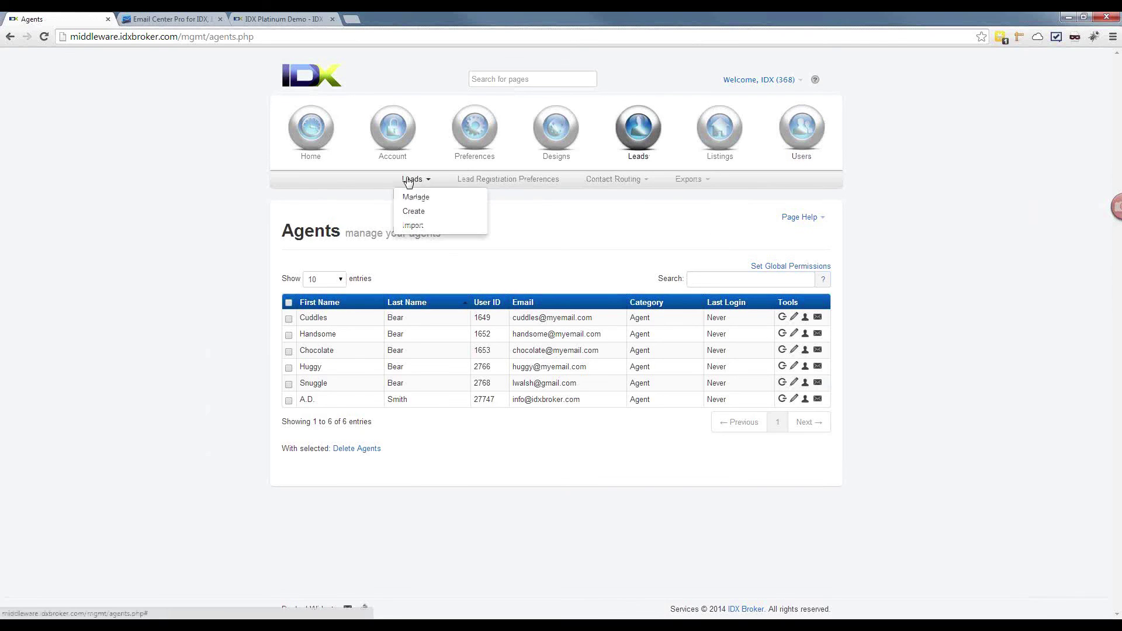
{"action": "left_click", "coordinate": [409, 195]}
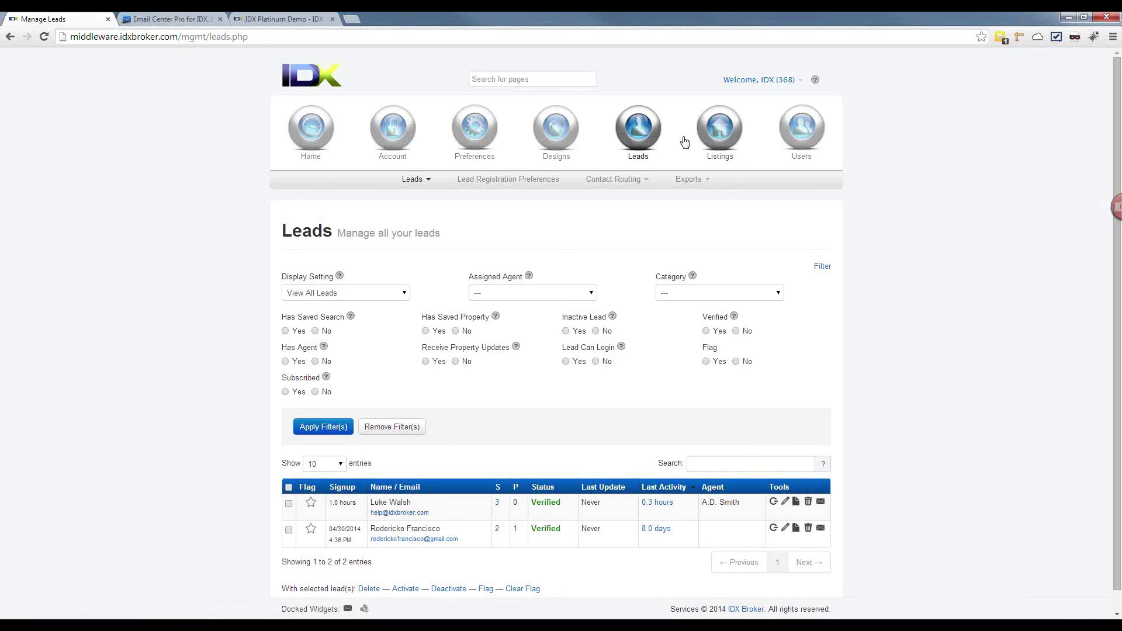
{"action": "left_click", "coordinate": [422, 179]}
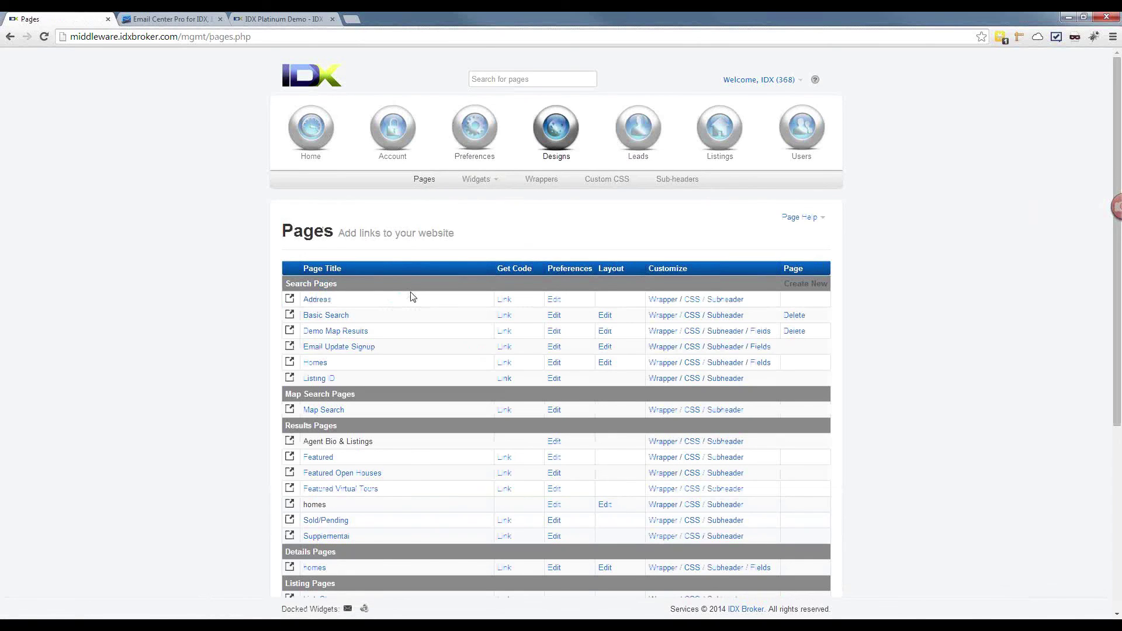
Step: Preview Featured Open Houses, showing the $449,000 River Rd listing, then return to Pages
{"action": "scroll", "coordinate": [412, 297], "scroll_direction": "down", "scroll_amount": 2}
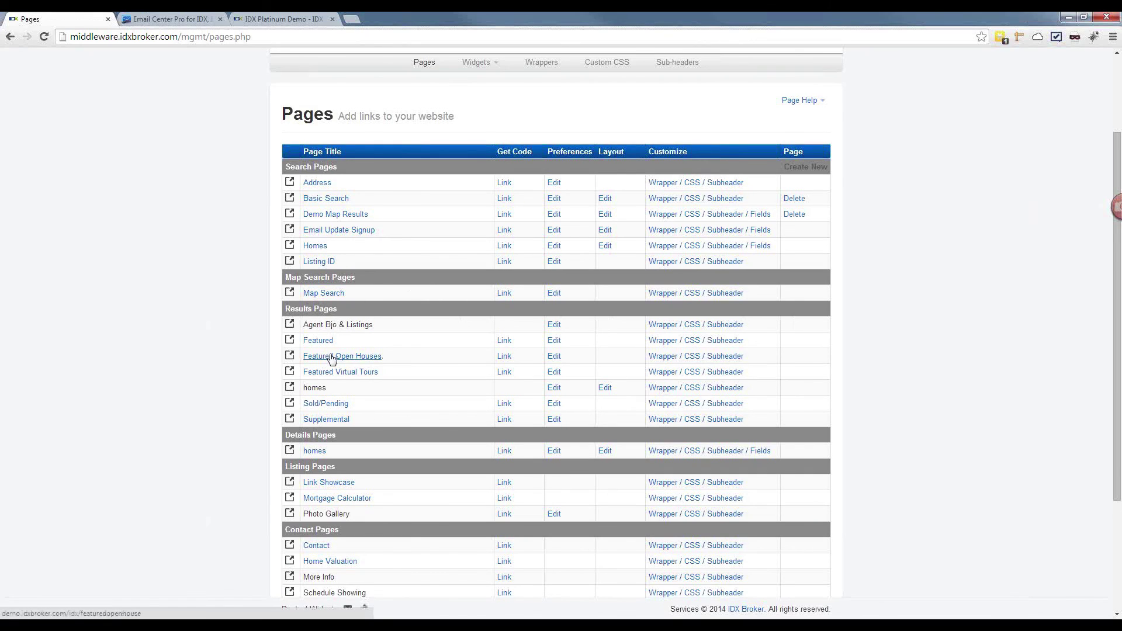
{"action": "left_click", "coordinate": [331, 357]}
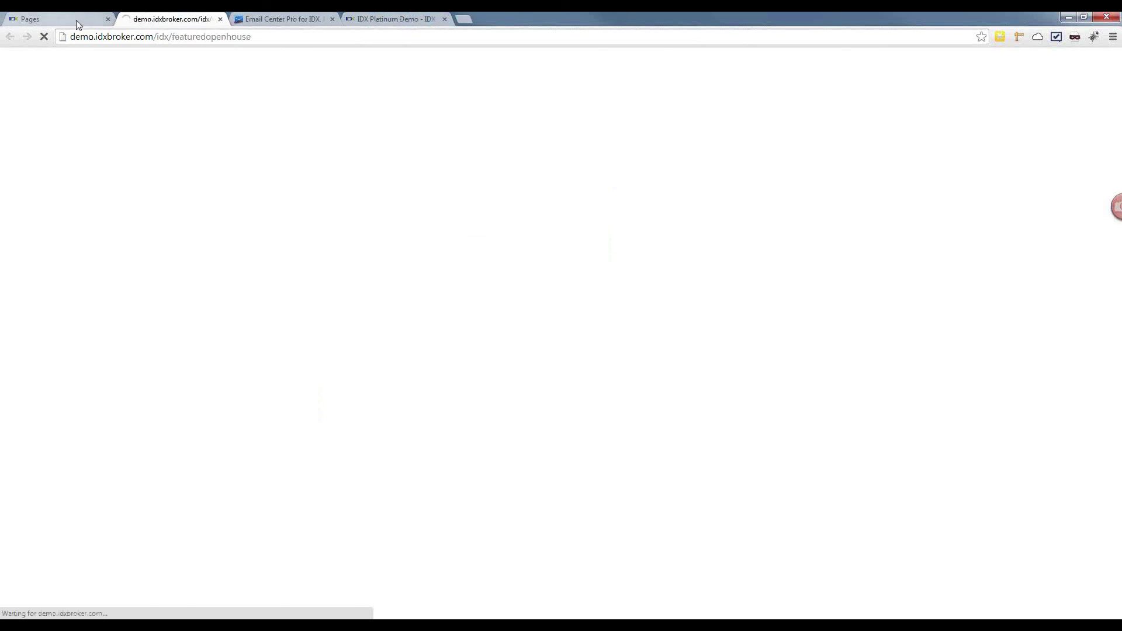
{"action": "scroll", "coordinate": [195, 278], "scroll_direction": "down", "scroll_amount": 5}
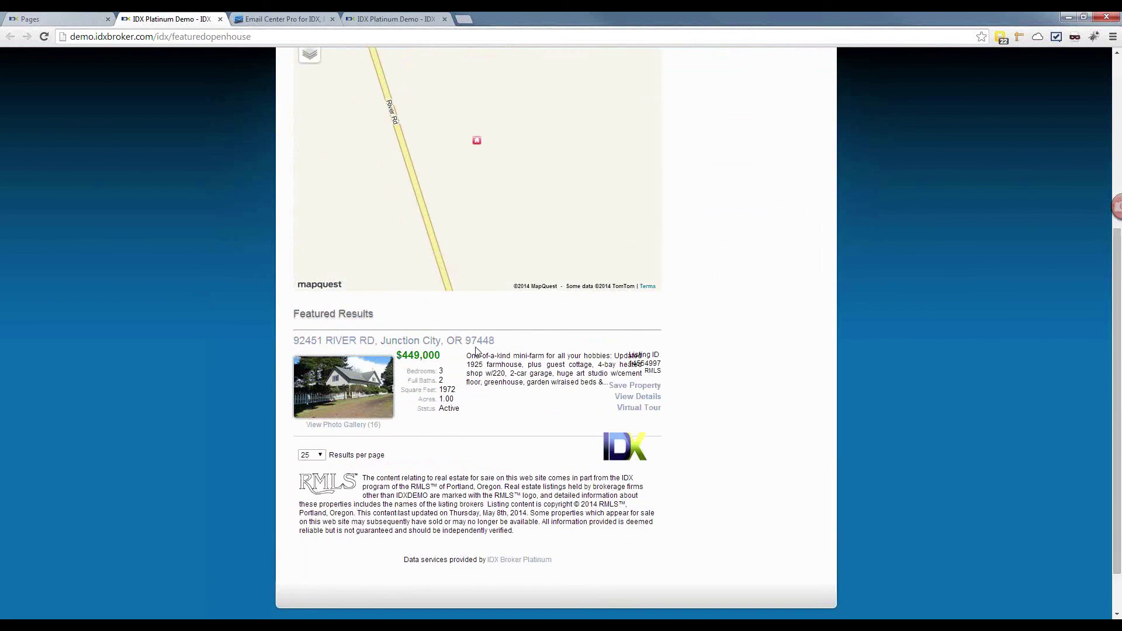
{"action": "left_click", "coordinate": [83, 20]}
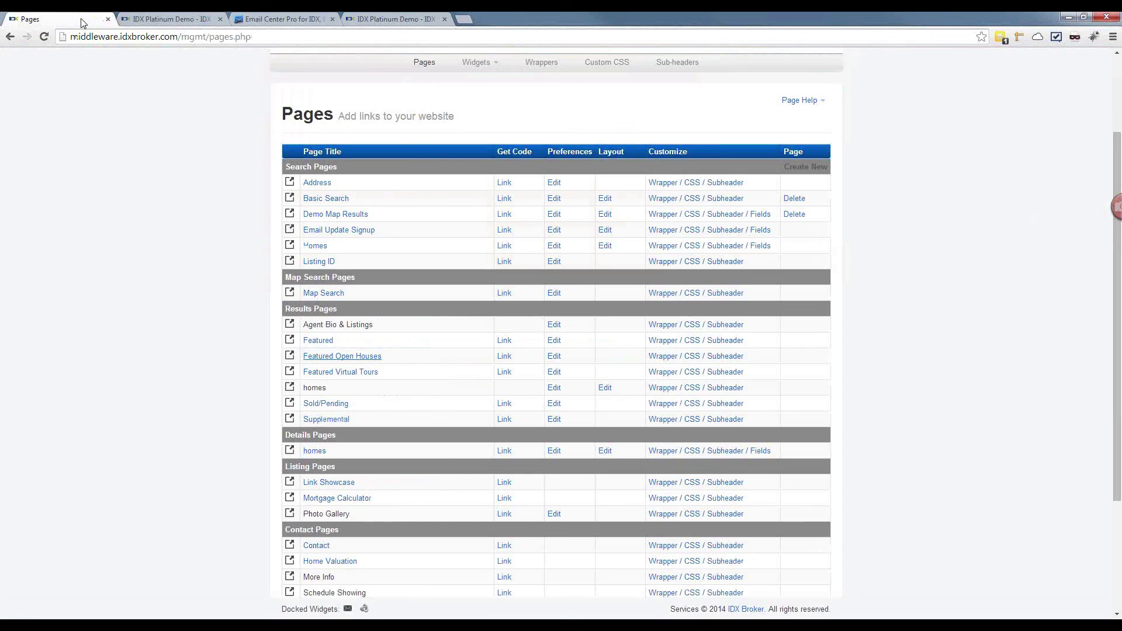
{"action": "left_click", "coordinate": [322, 342]}
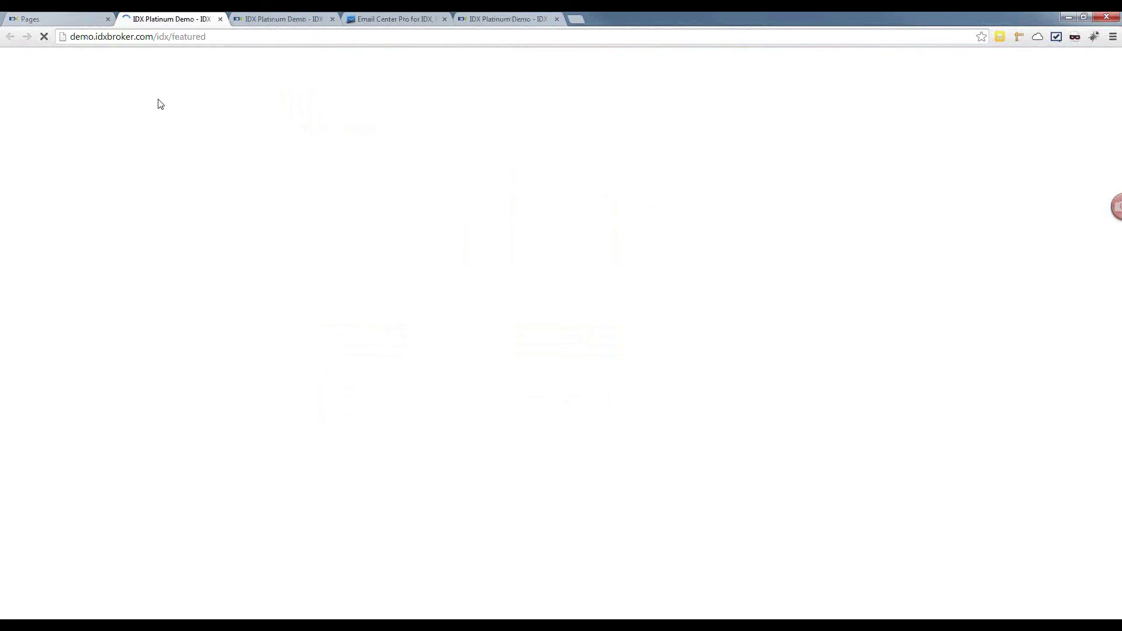
{"action": "scroll", "coordinate": [176, 171], "scroll_direction": "down", "scroll_amount": 8}
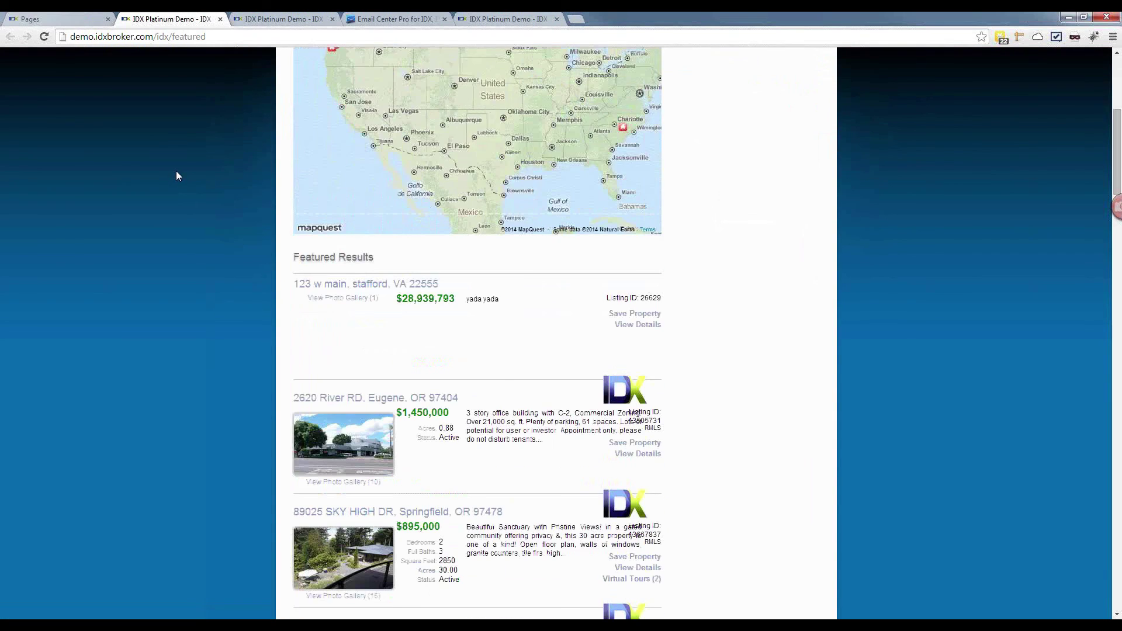
{"action": "scroll", "coordinate": [177, 171], "scroll_direction": "down", "scroll_amount": 2}
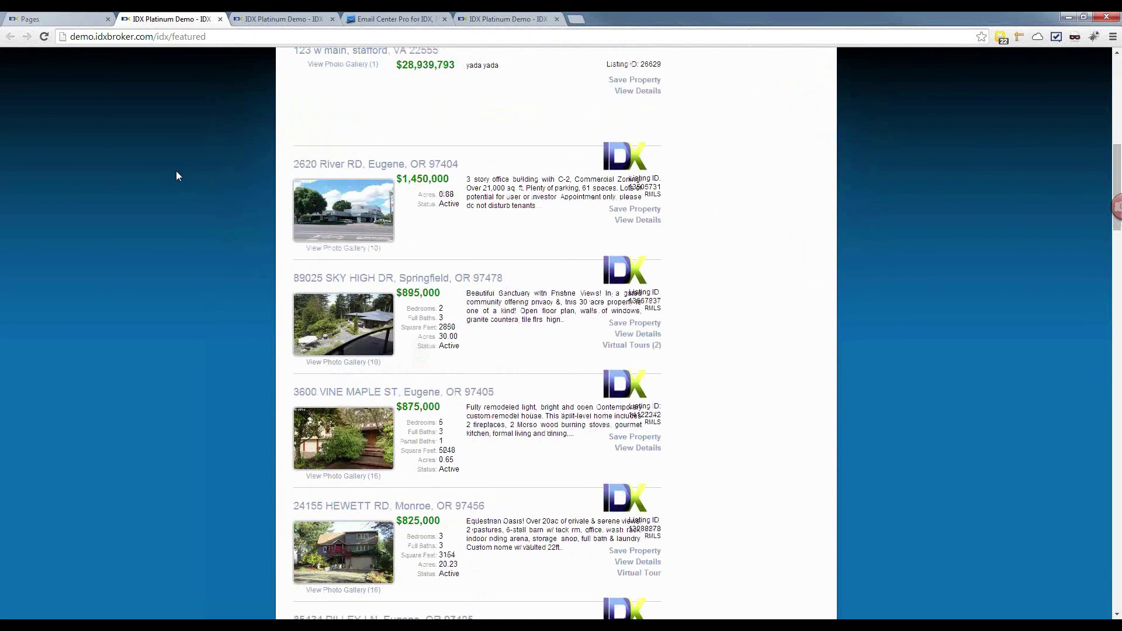
{"action": "scroll", "coordinate": [177, 171], "scroll_direction": "down", "scroll_amount": 2}
{"action": "scroll", "coordinate": [176, 171], "scroll_direction": "down", "scroll_amount": 5}
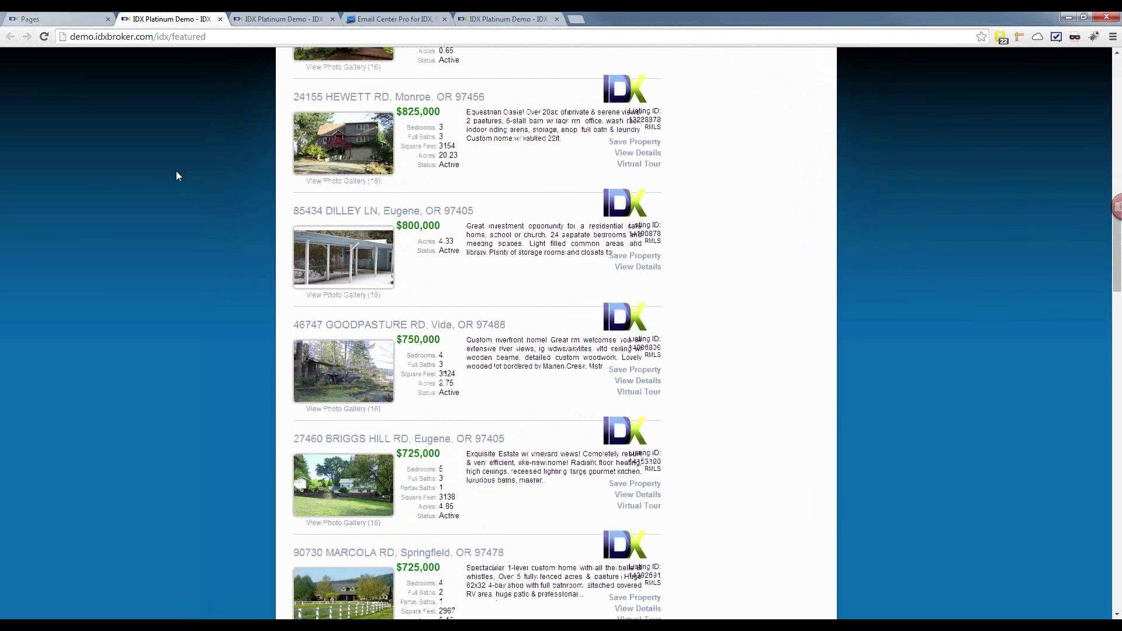
{"action": "scroll", "coordinate": [177, 171], "scroll_direction": "down", "scroll_amount": 6}
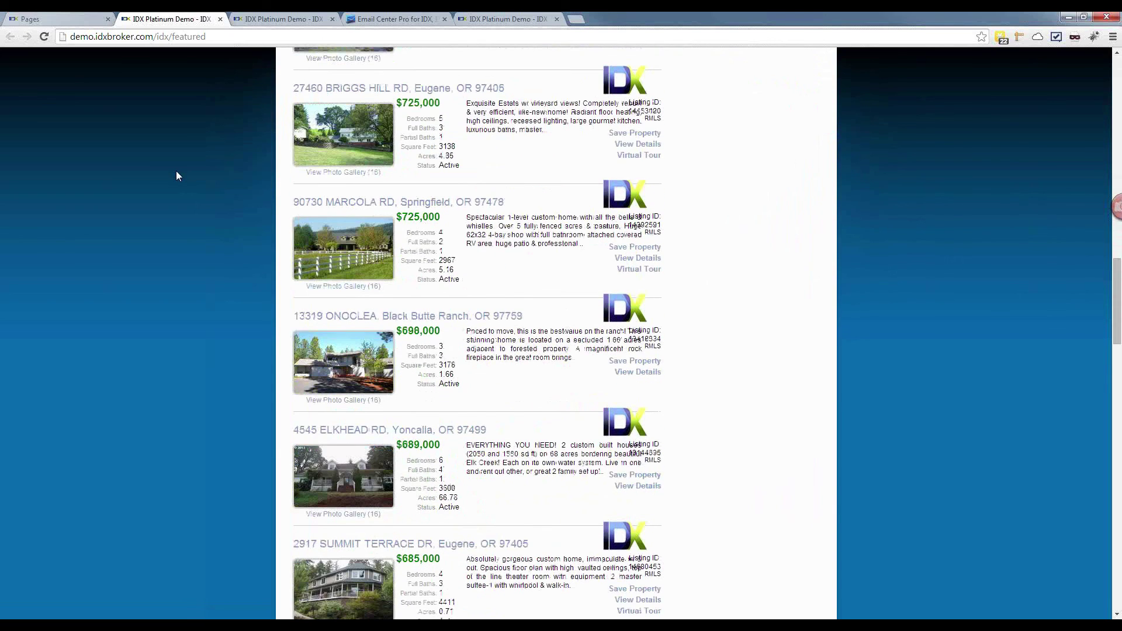
{"action": "scroll", "coordinate": [176, 171], "scroll_direction": "up", "scroll_amount": 11}
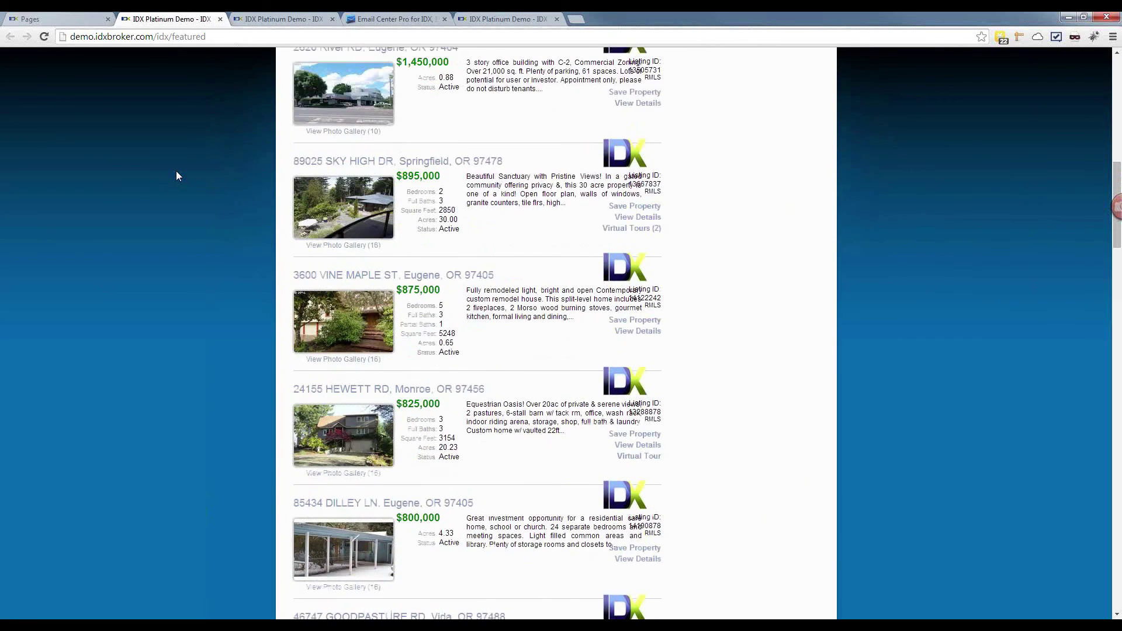
{"action": "scroll", "coordinate": [177, 171], "scroll_direction": "up", "scroll_amount": 3}
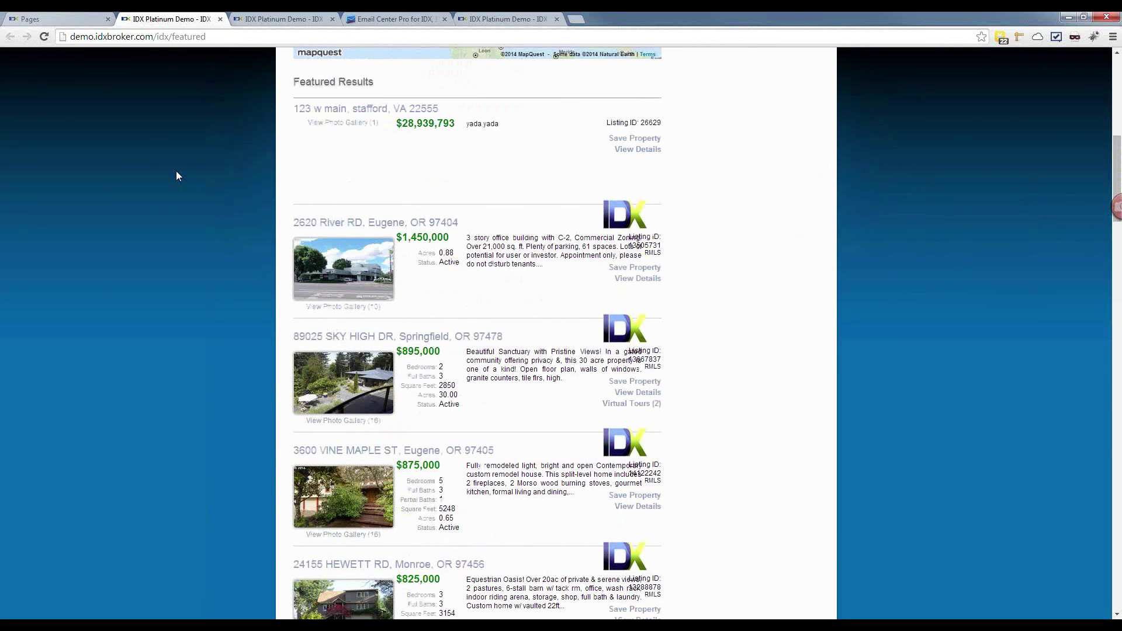
{"action": "left_click", "coordinate": [343, 224]}
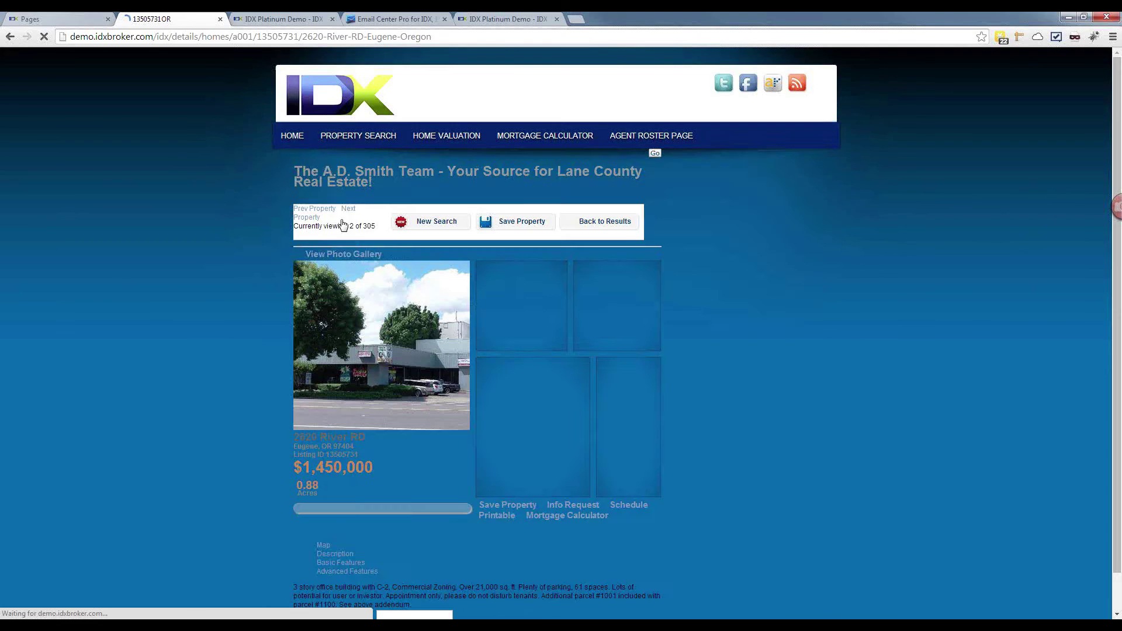
{"action": "scroll", "coordinate": [95, 160], "scroll_direction": "down", "scroll_amount": 3}
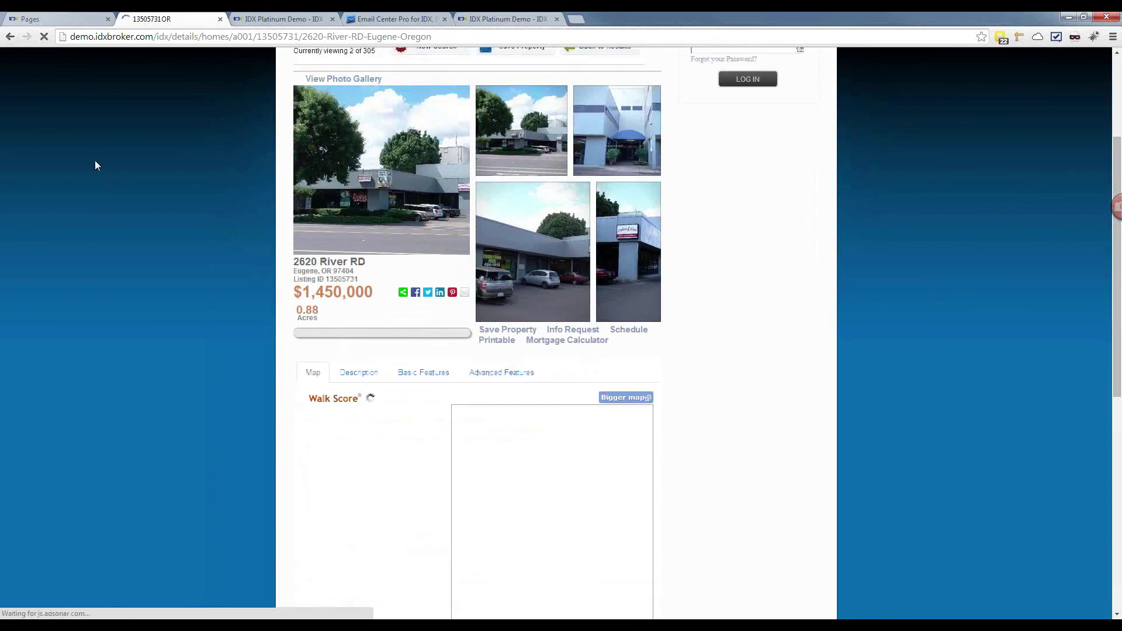
{"action": "scroll", "coordinate": [95, 161], "scroll_direction": "up", "scroll_amount": 3}
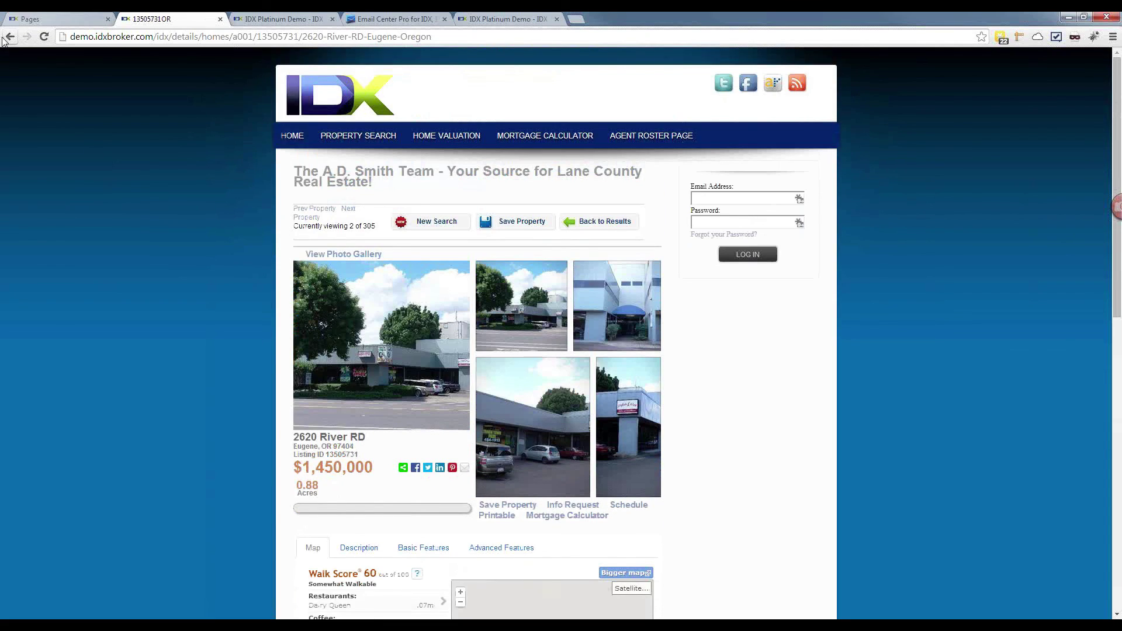
{"action": "left_click", "coordinate": [5, 38]}
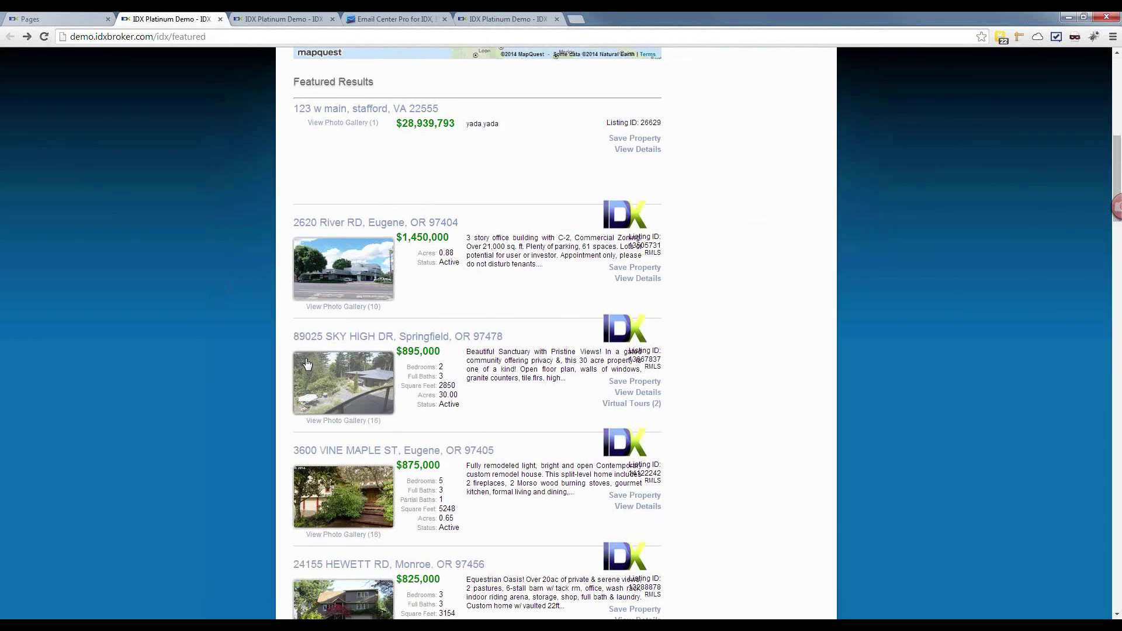
{"action": "scroll", "coordinate": [308, 364], "scroll_direction": "down", "scroll_amount": 2}
{"action": "scroll", "coordinate": [308, 363], "scroll_direction": "down", "scroll_amount": 1}
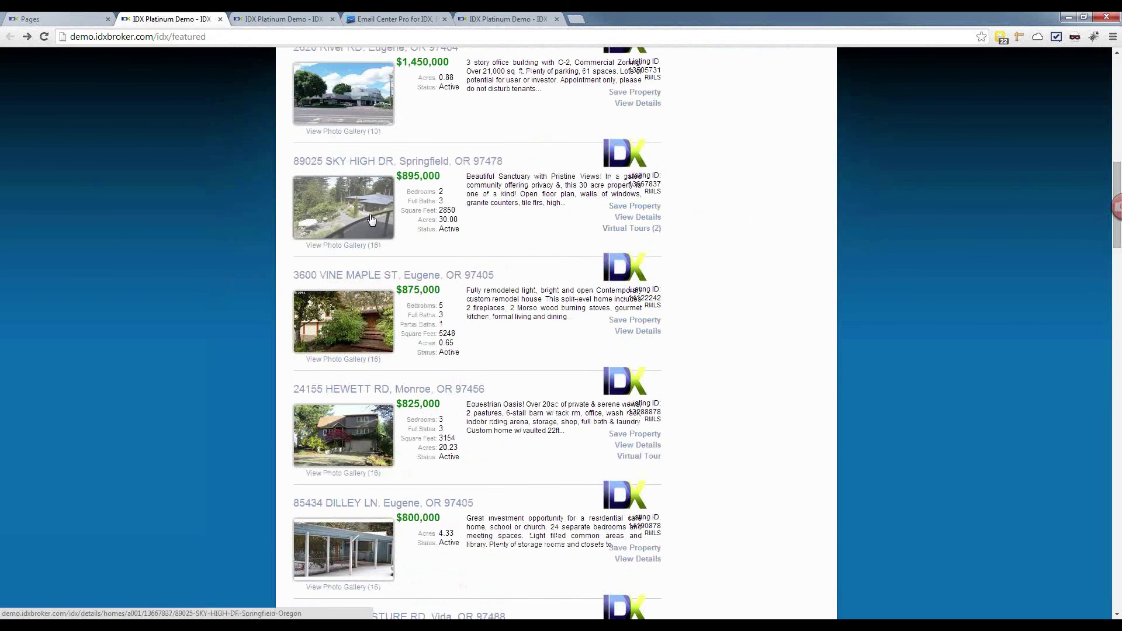
{"action": "left_click", "coordinate": [338, 201]}
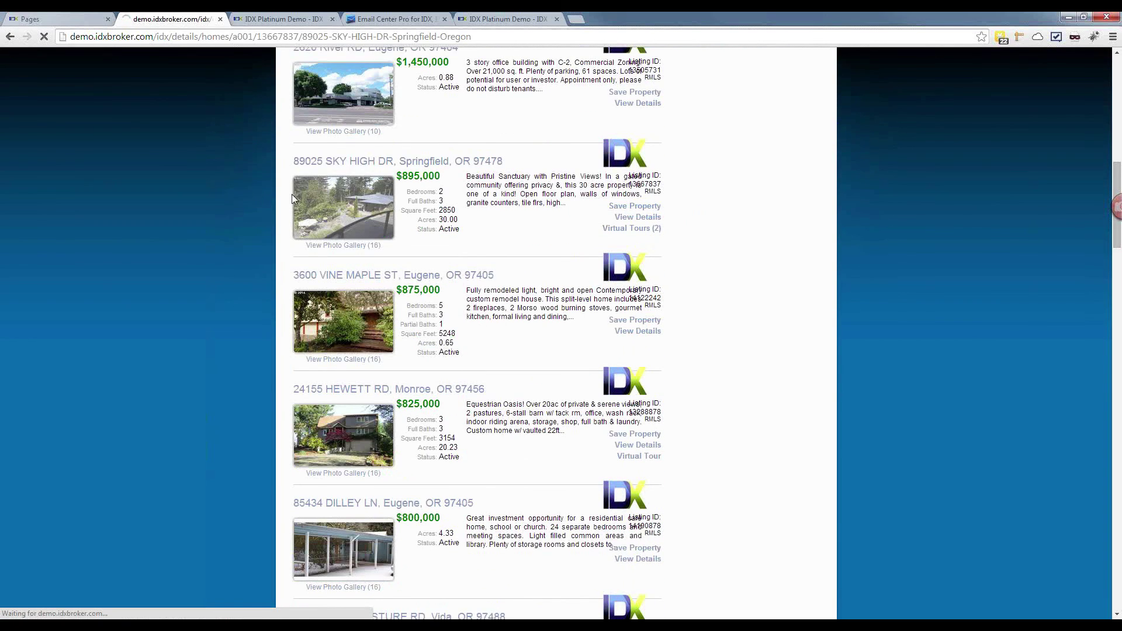
{"action": "scroll", "coordinate": [117, 145], "scroll_direction": "down", "scroll_amount": 1}
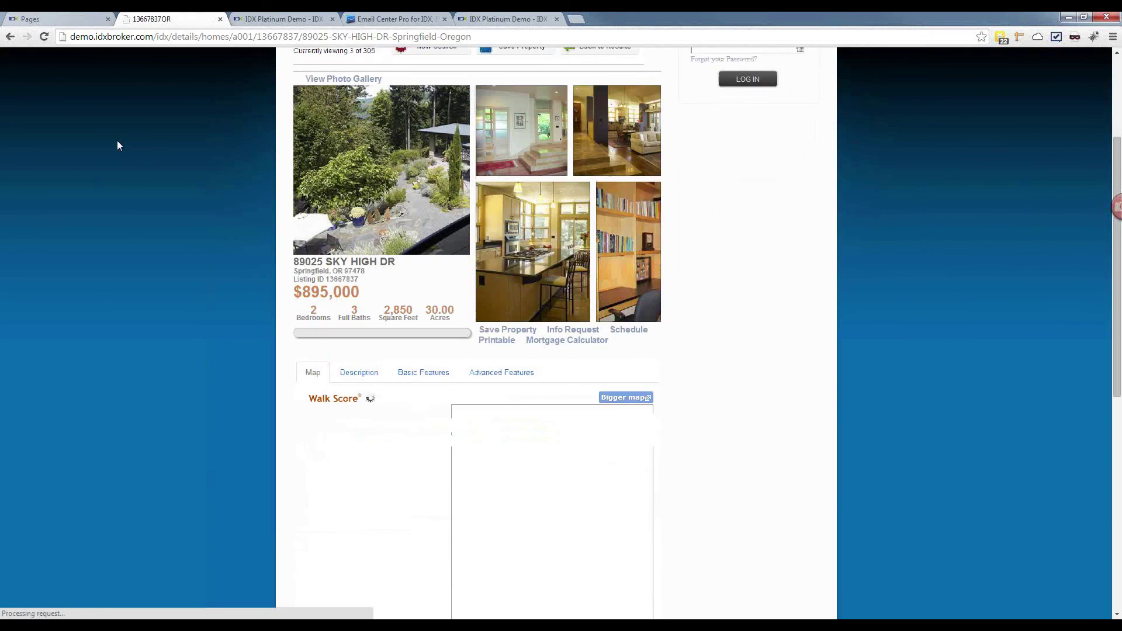
{"action": "scroll", "coordinate": [117, 146], "scroll_direction": "down", "scroll_amount": 7}
{"action": "scroll", "coordinate": [117, 146], "scroll_direction": "up", "scroll_amount": 8}
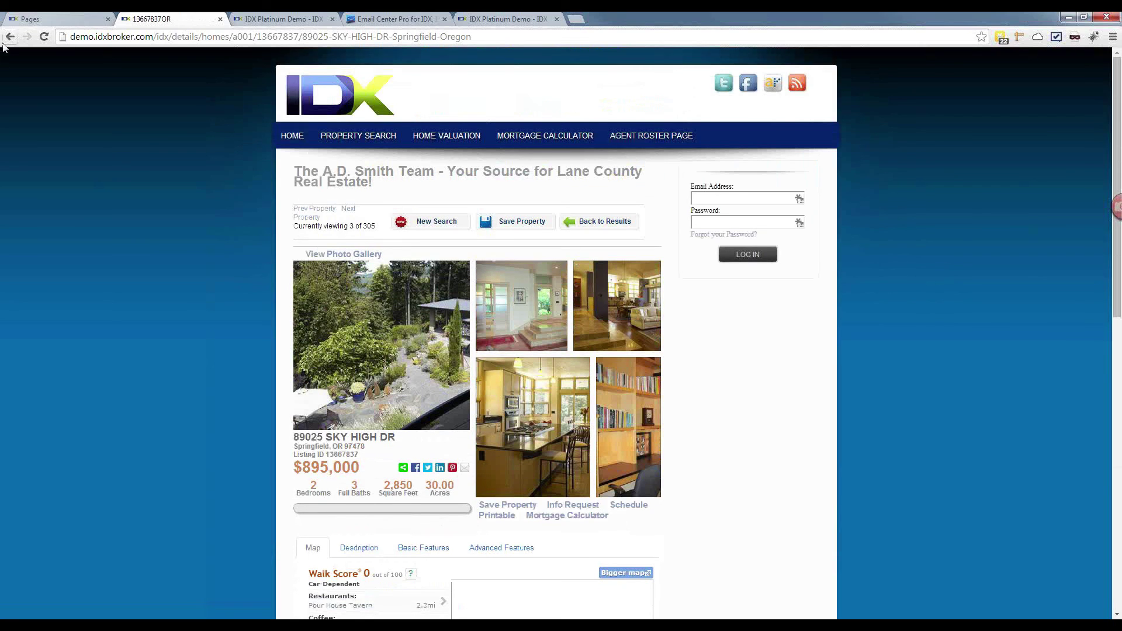
{"action": "left_click_drag", "start_coordinate": [374, 186], "coordinate": [294, 172]}
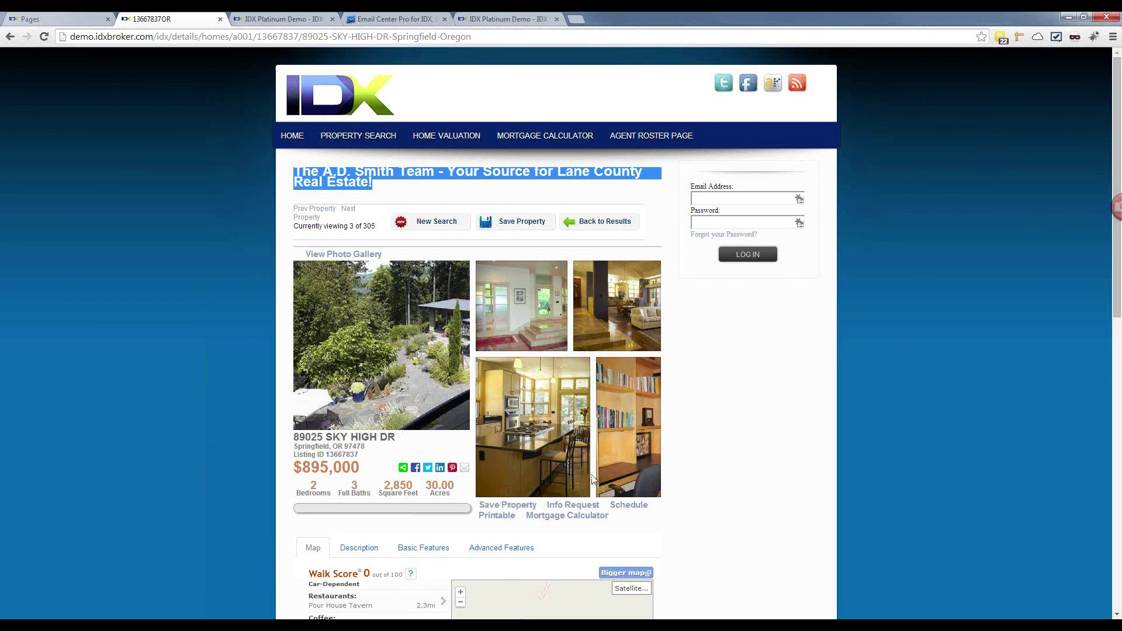
{"action": "left_click", "coordinate": [381, 190]}
{"action": "left_click_drag", "start_coordinate": [379, 187], "coordinate": [297, 173]}
{"action": "left_click", "coordinate": [10, 36]}
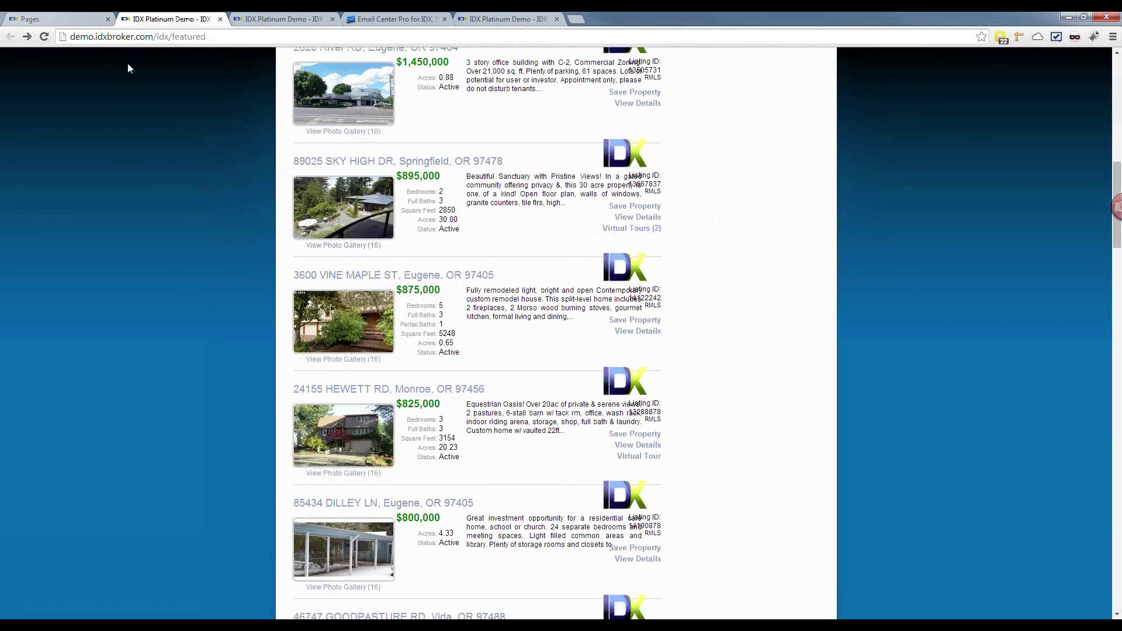
{"action": "left_click", "coordinate": [64, 22]}
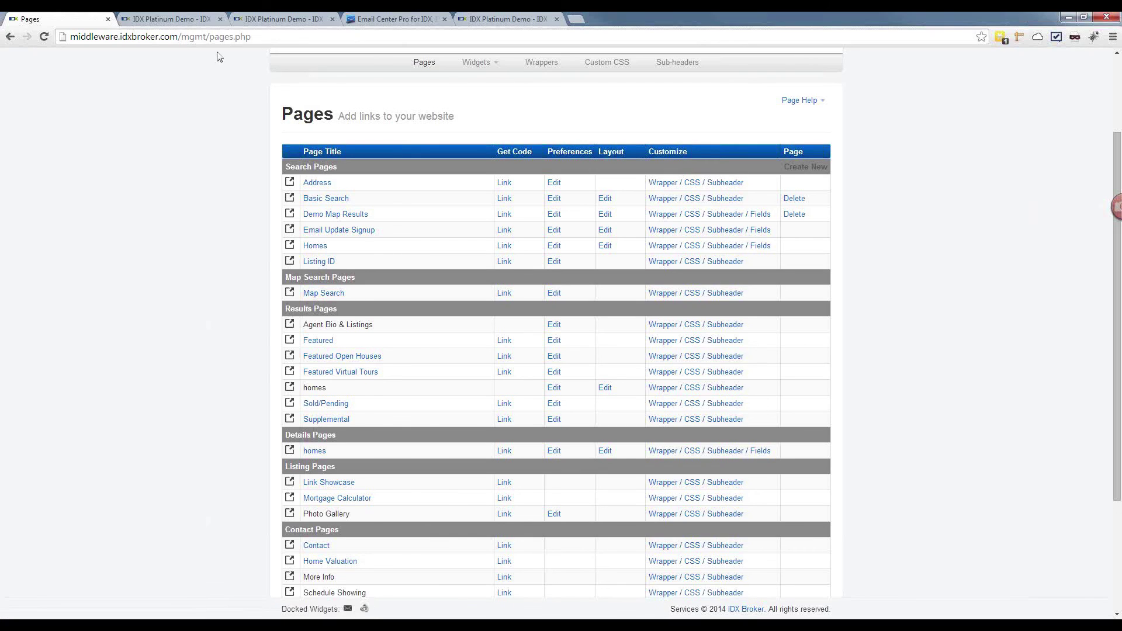
{"action": "scroll", "coordinate": [237, 381], "scroll_direction": "down", "scroll_amount": 3}
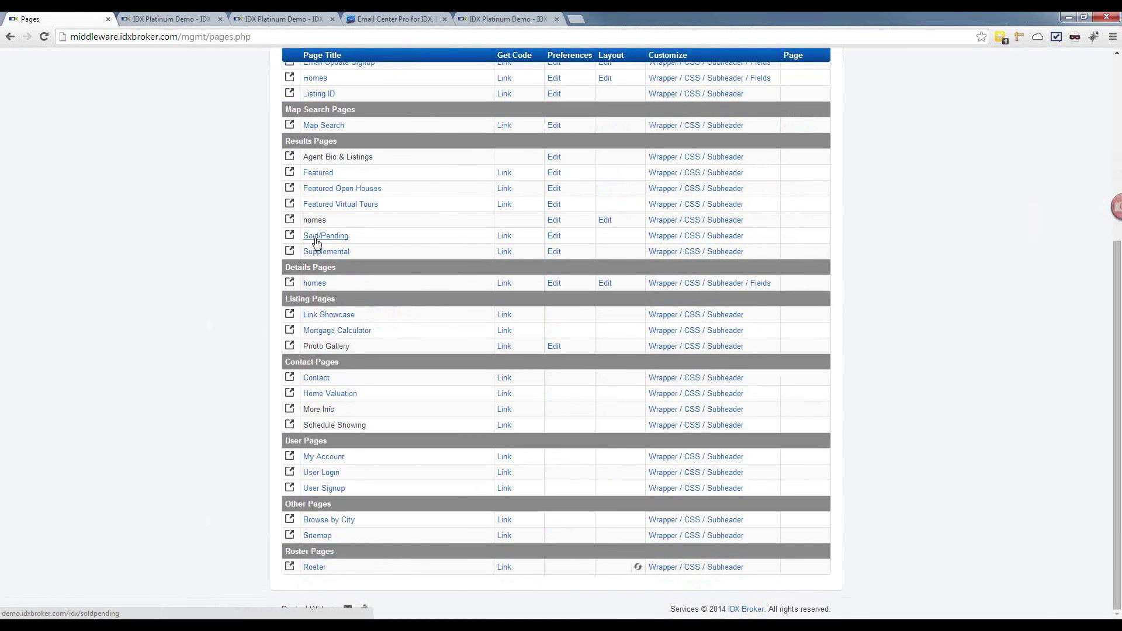
{"action": "left_click", "coordinate": [318, 237]}
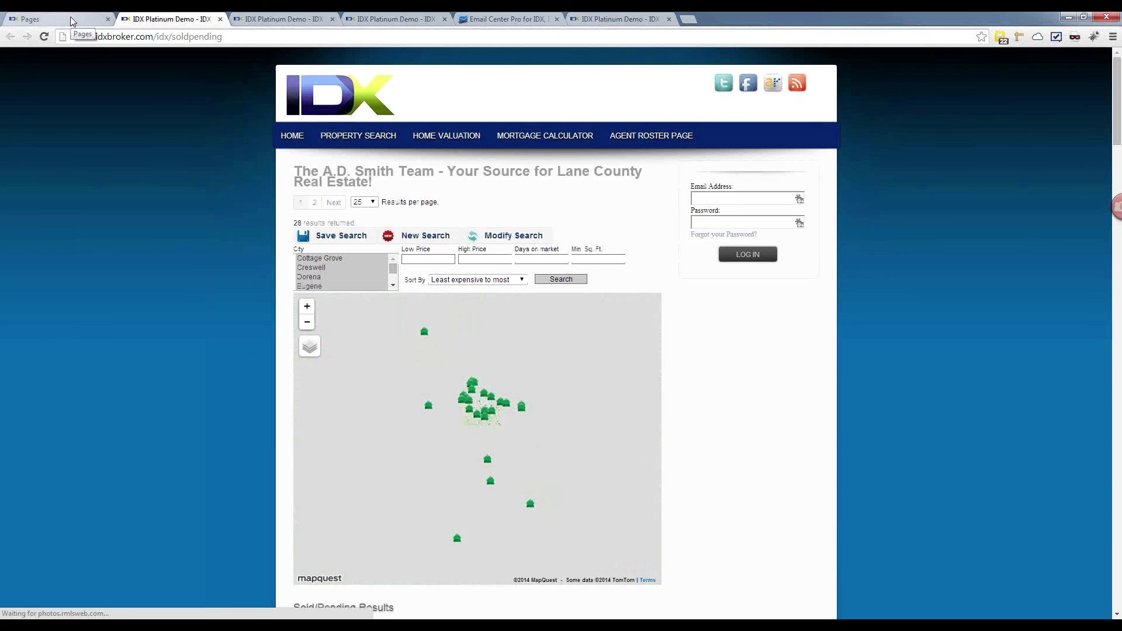
{"action": "scroll", "coordinate": [194, 279], "scroll_direction": "down", "scroll_amount": 5}
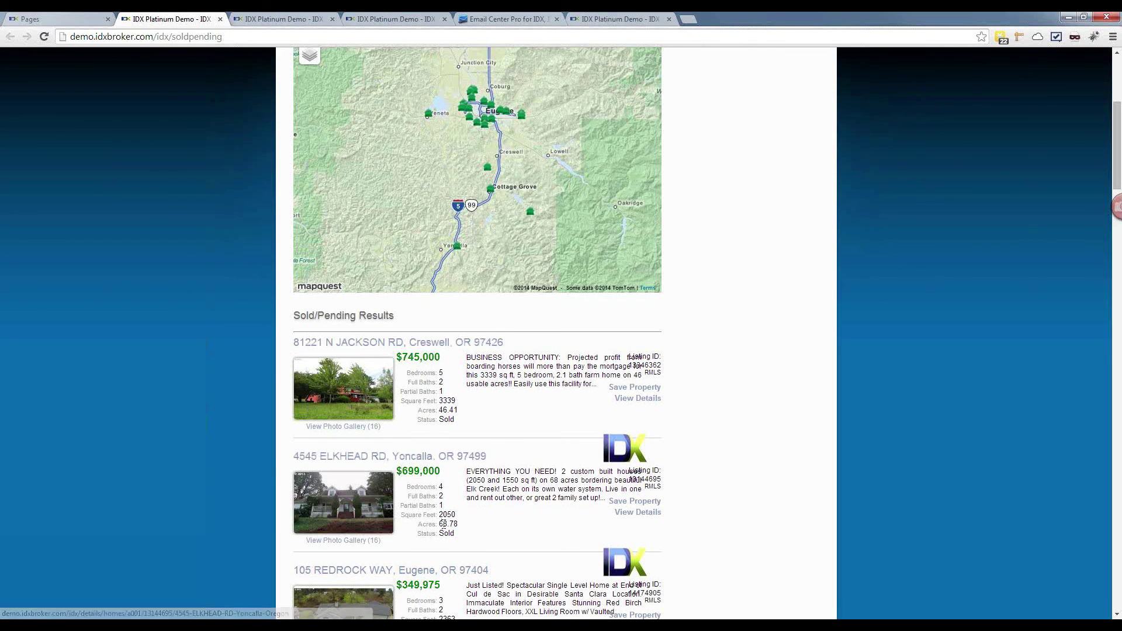
{"action": "left_click", "coordinate": [415, 460]}
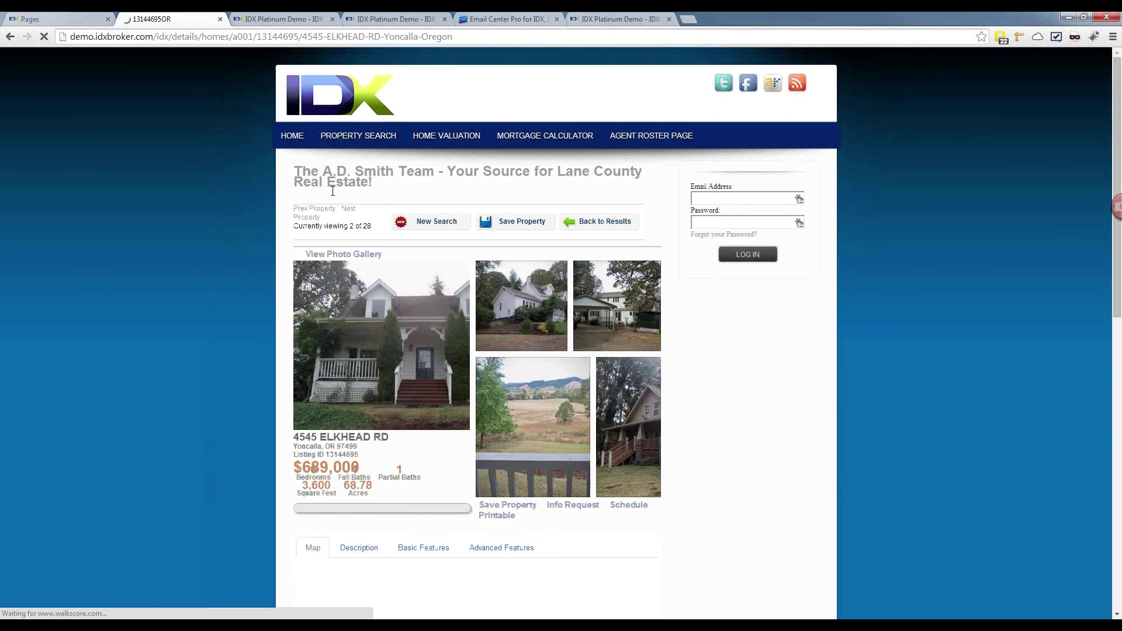
{"action": "left_click_drag", "start_coordinate": [372, 186], "coordinate": [299, 173]}
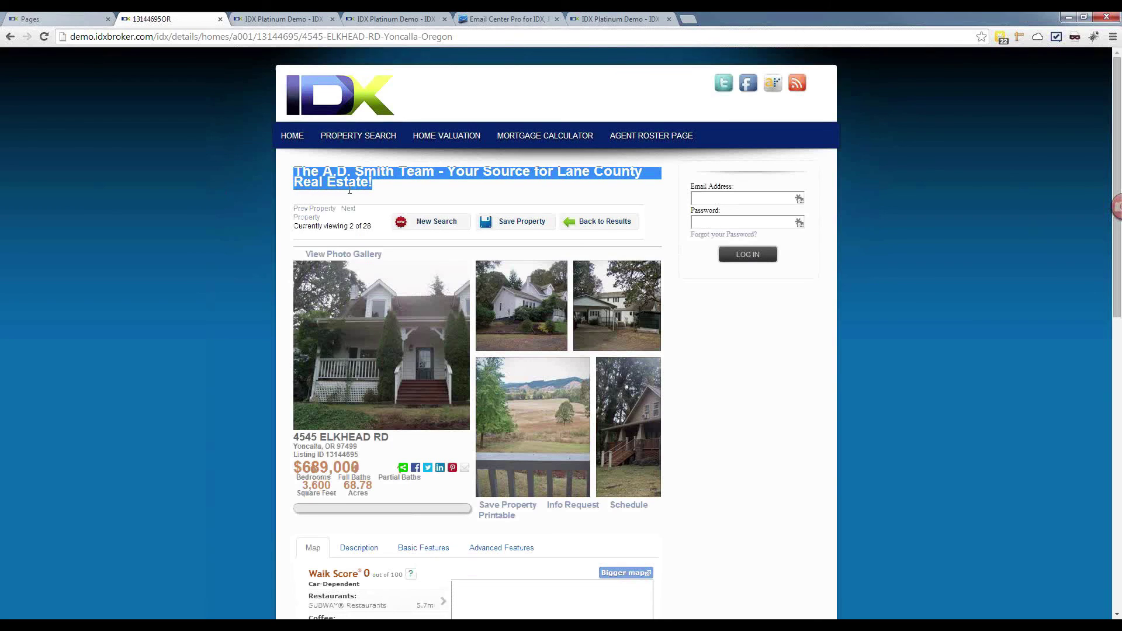
{"action": "scroll", "coordinate": [349, 190], "scroll_direction": "down", "scroll_amount": 2}
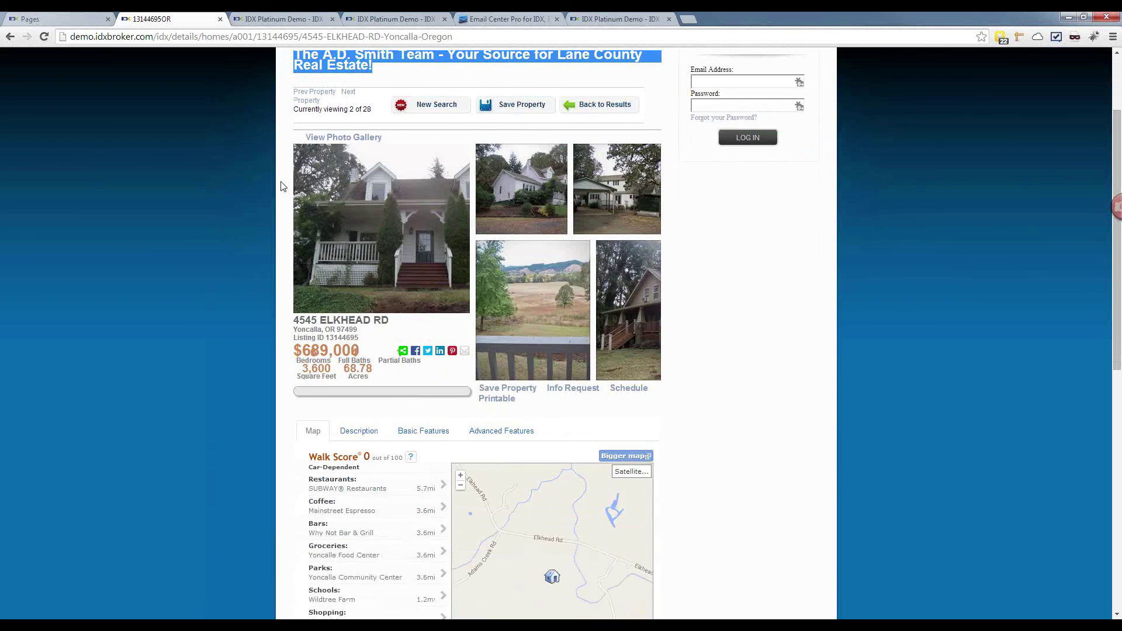
{"action": "scroll", "coordinate": [47, 50], "scroll_direction": "up", "scroll_amount": 2}
Step: From the Pages tab, choose Designs > Widgets > Create to reach Add Widget
{"action": "left_click", "coordinate": [23, 19]}
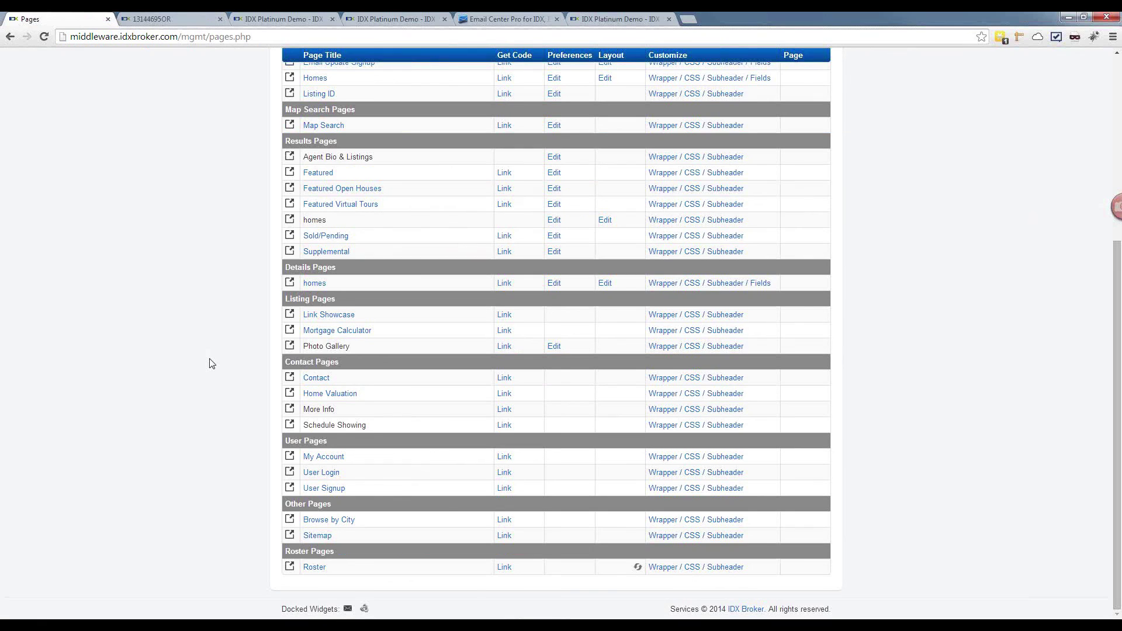
{"action": "scroll", "coordinate": [212, 363], "scroll_direction": "up", "scroll_amount": 5}
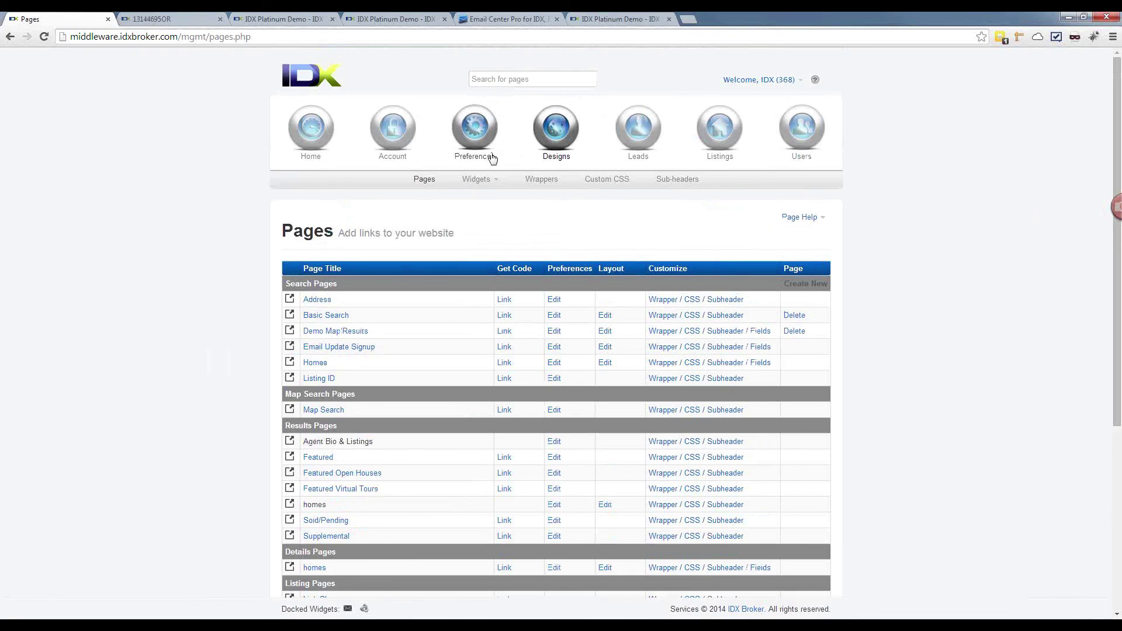
{"action": "mouse_move", "coordinate": [493, 157]}
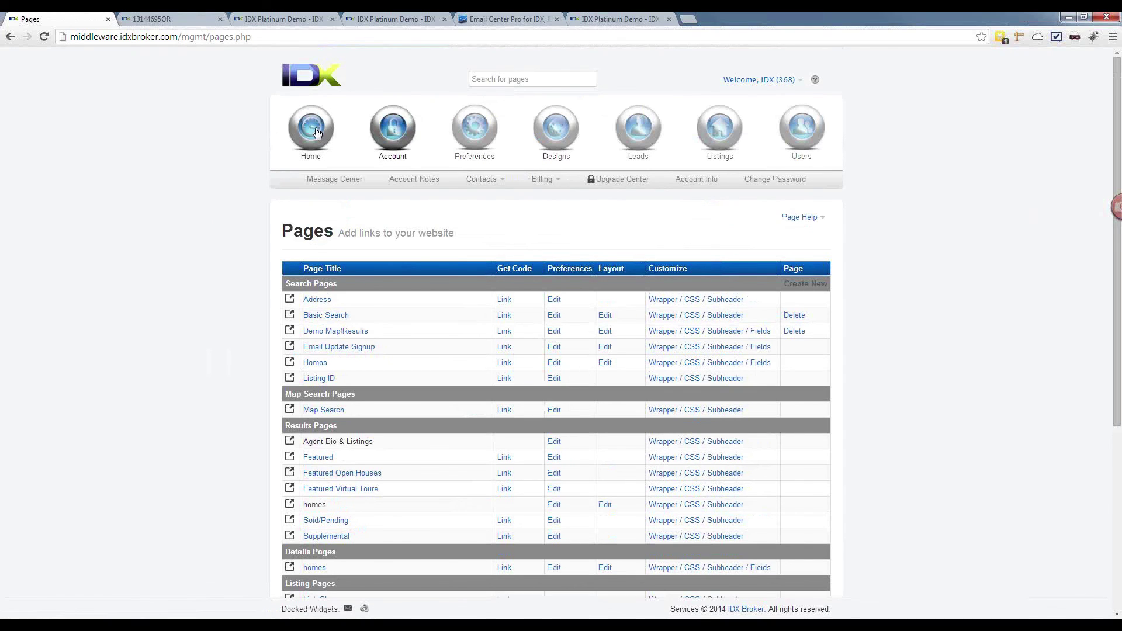
{"action": "mouse_move", "coordinate": [556, 128]}
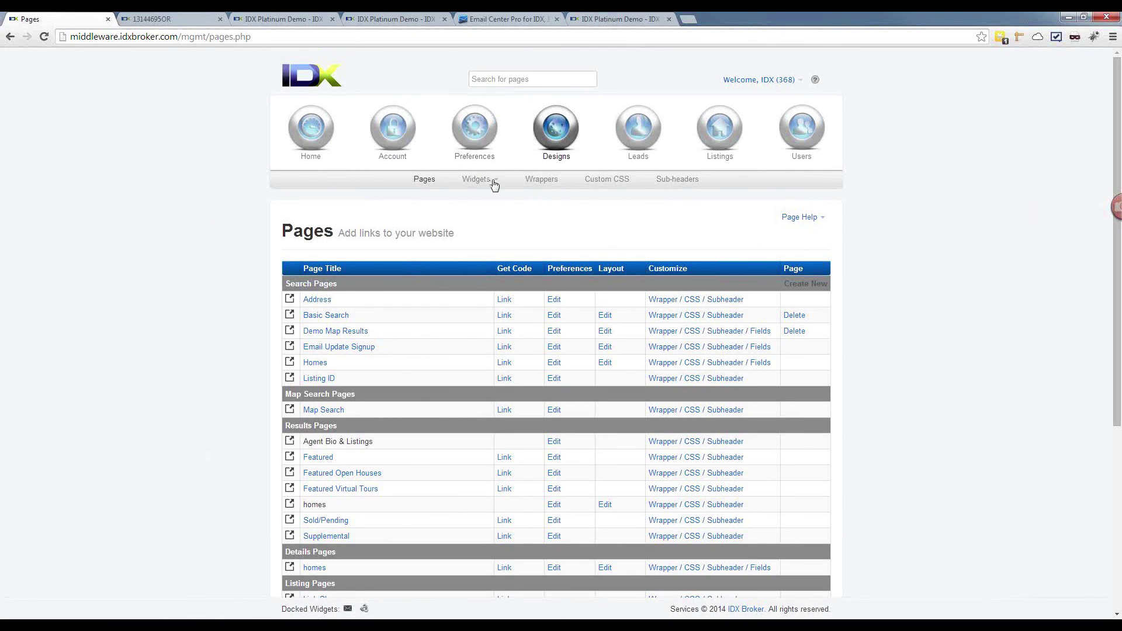
{"action": "mouse_move", "coordinate": [495, 182]}
{"action": "left_click", "coordinate": [488, 213]}
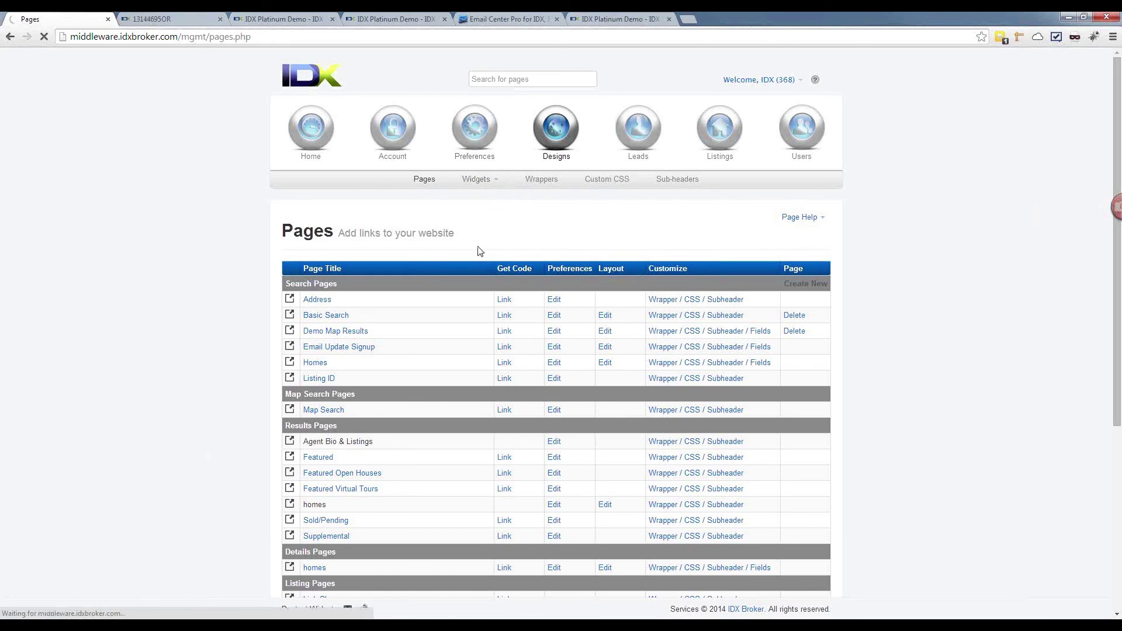
{"action": "scroll", "coordinate": [522, 207], "scroll_direction": "down", "scroll_amount": 1}
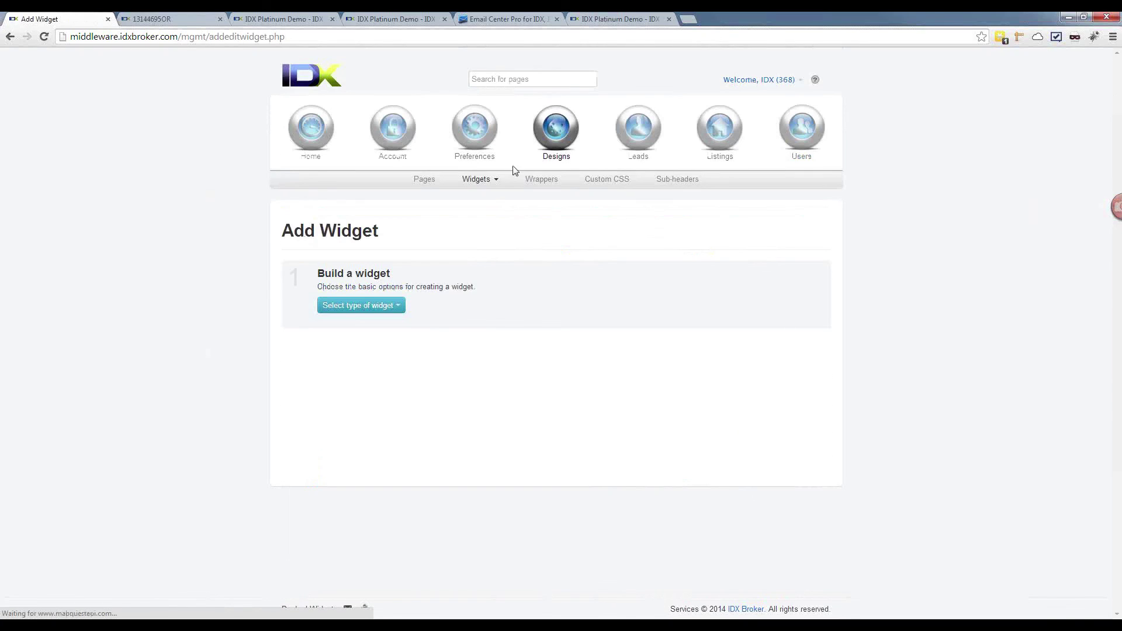
Step: Make it a Slideshow widget featuring the chosen agent's own properties
{"action": "left_click", "coordinate": [385, 310]}
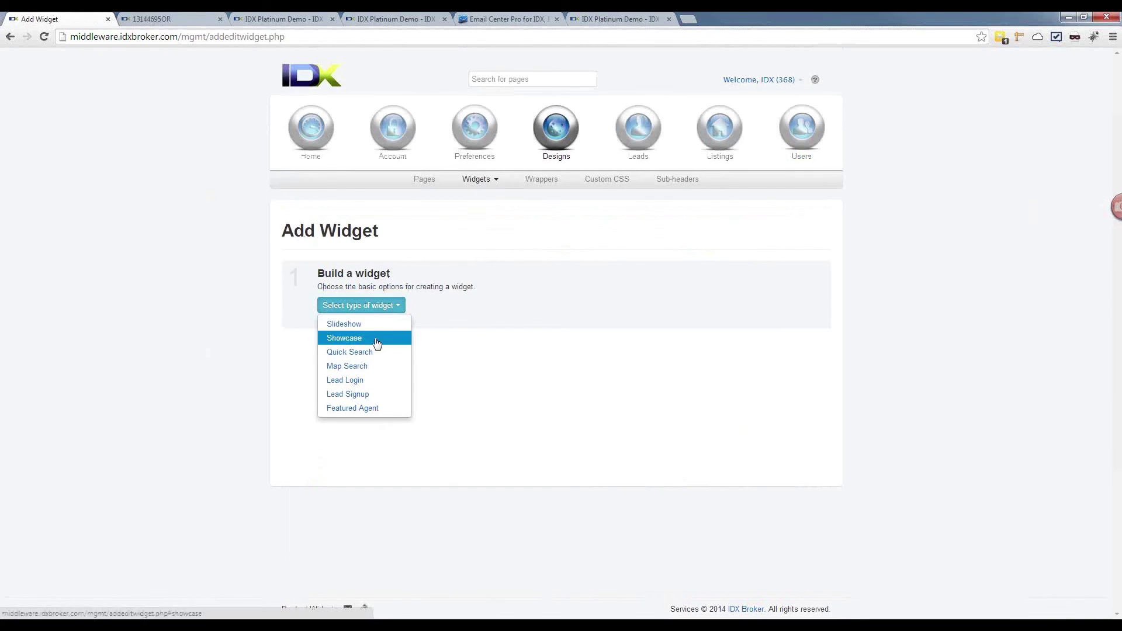
{"action": "left_click", "coordinate": [372, 325]}
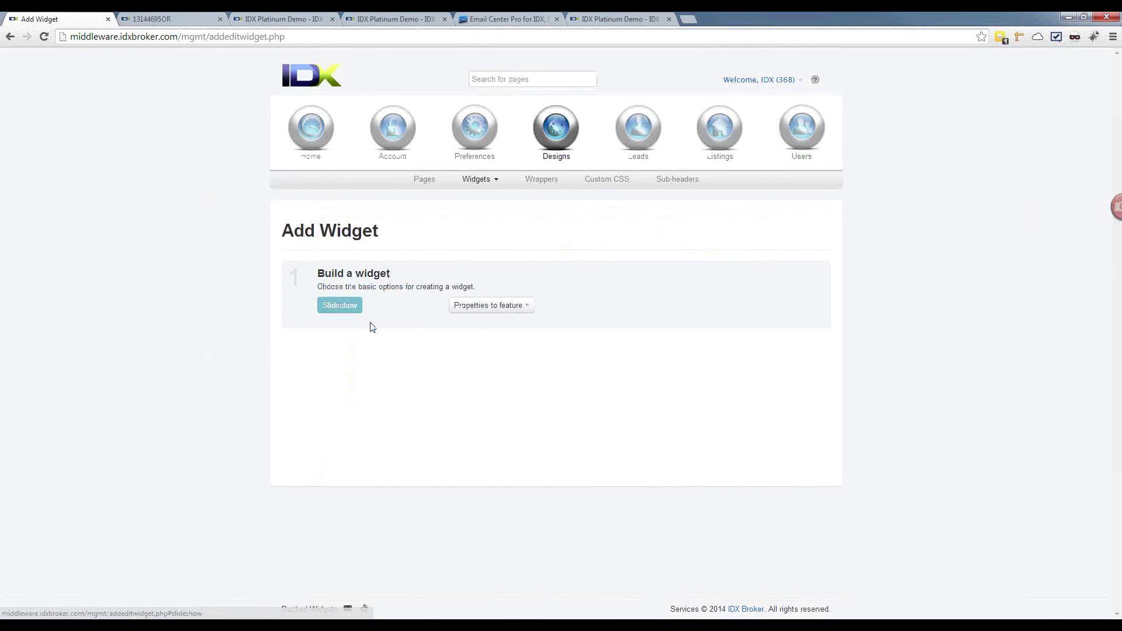
{"action": "left_click", "coordinate": [462, 307]}
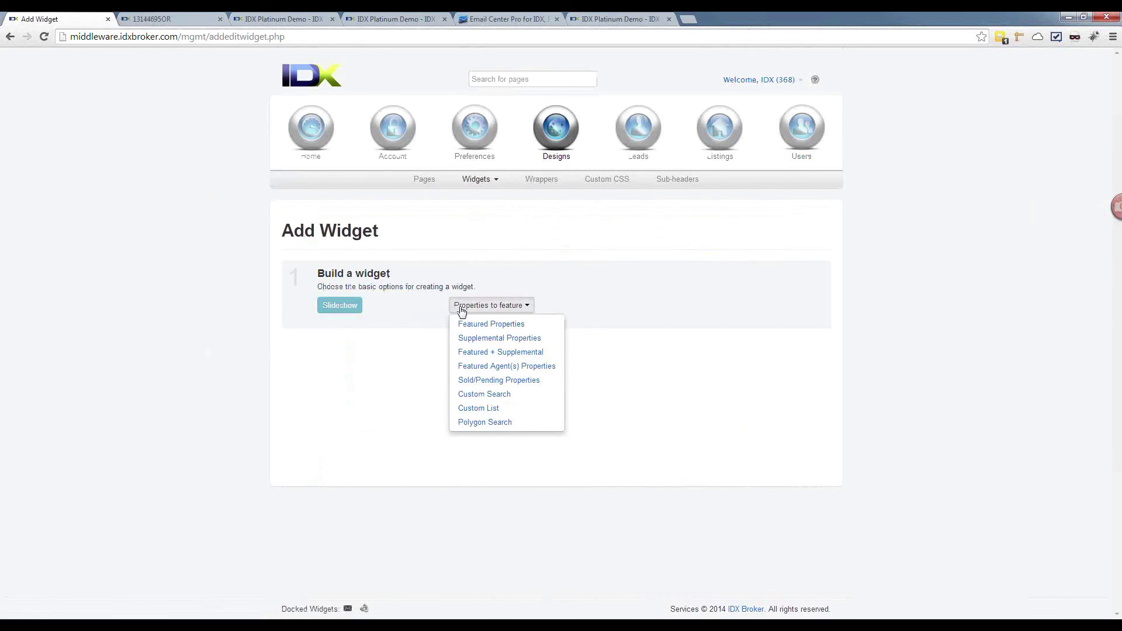
{"action": "left_click", "coordinate": [474, 367]}
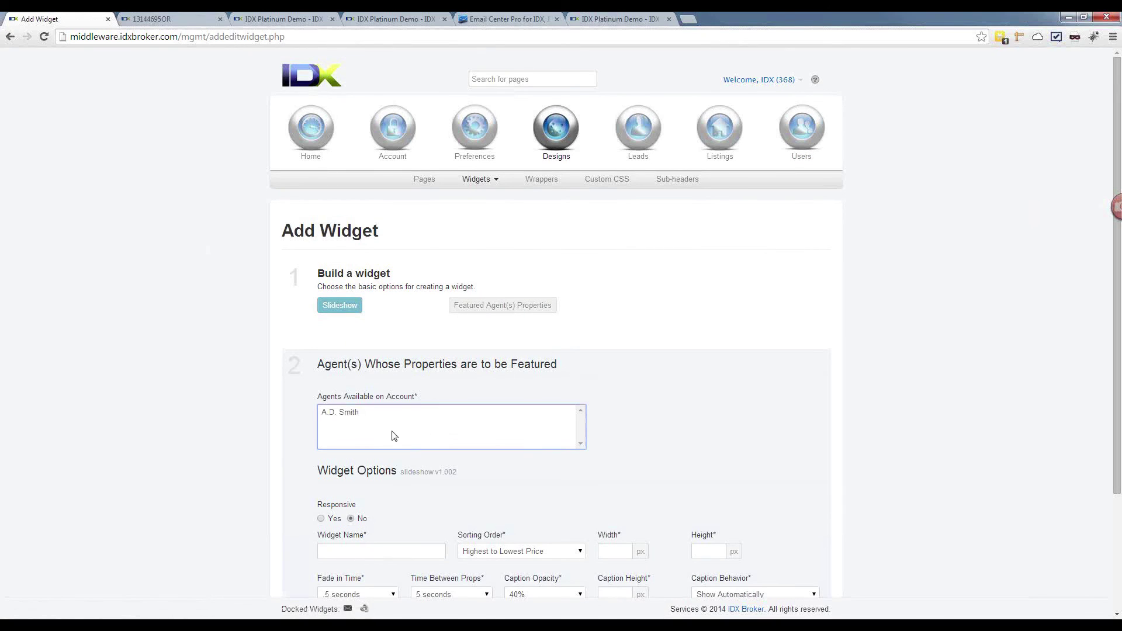
{"action": "left_click", "coordinate": [354, 415]}
{"action": "scroll", "coordinate": [313, 438], "scroll_direction": "down", "scroll_amount": 2}
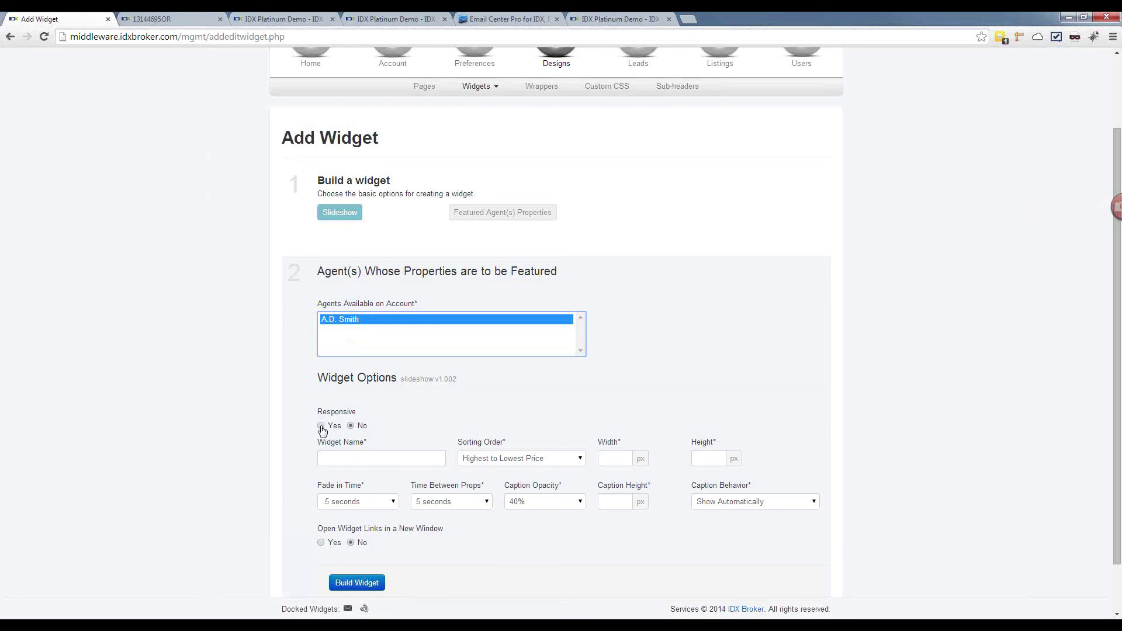
Step: Set Responsive to Yes, name it New, caption height 100, build and preview it
{"action": "left_click", "coordinate": [321, 426]}
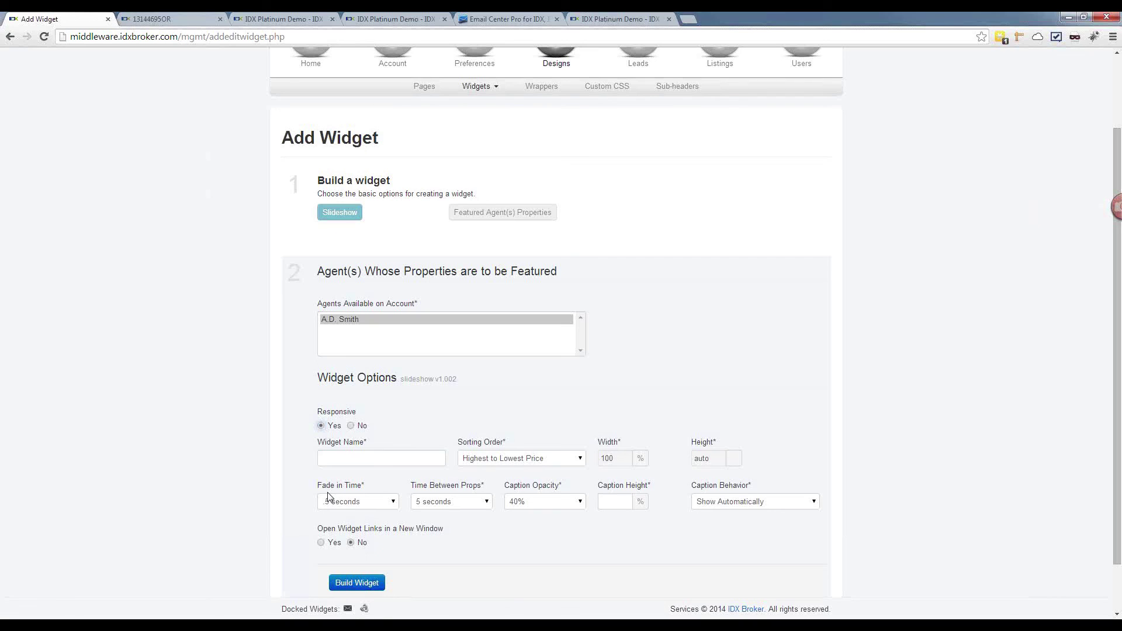
{"action": "left_click", "coordinate": [358, 460]}
{"action": "type", "text": "New"}
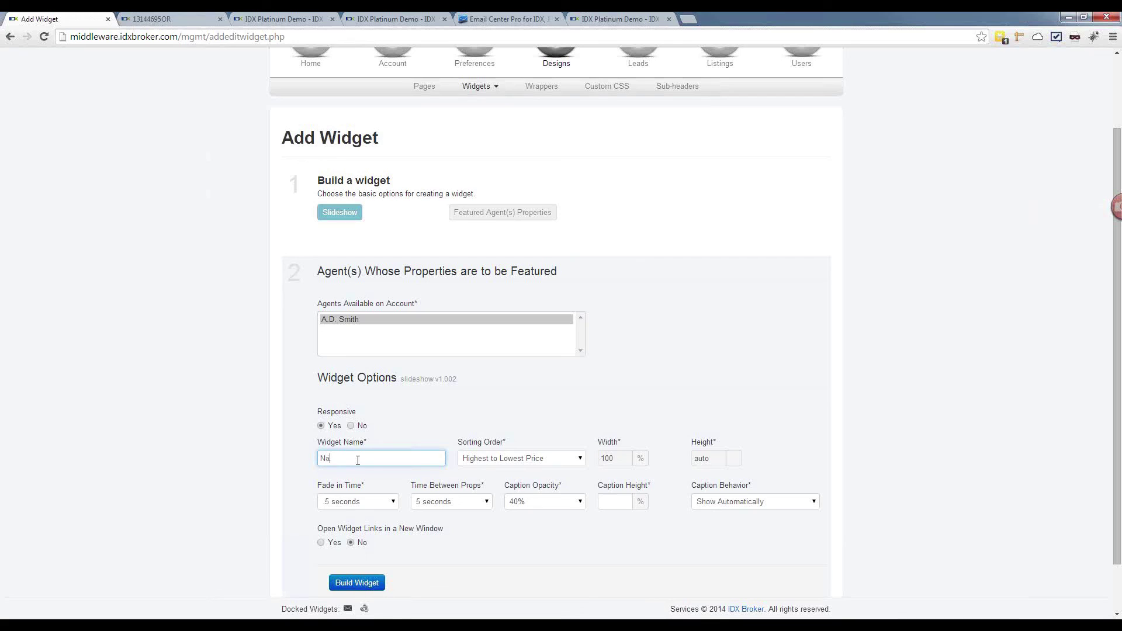
{"action": "left_click", "coordinate": [367, 587]}
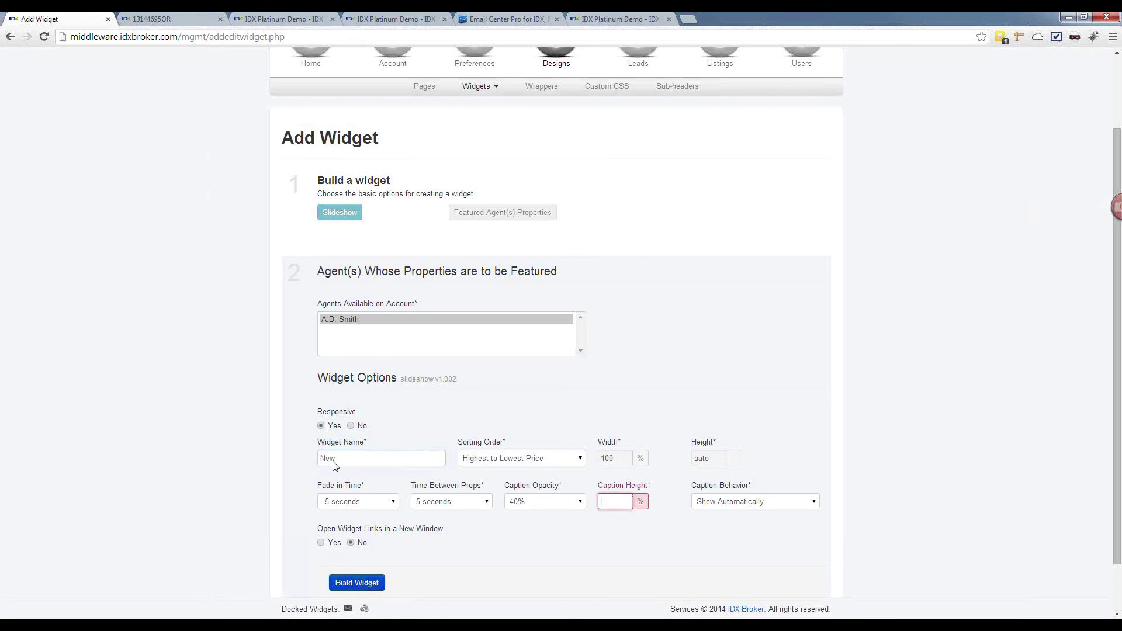
{"action": "scroll", "coordinate": [342, 453], "scroll_direction": "down", "scroll_amount": 1}
{"action": "scroll", "coordinate": [342, 453], "scroll_direction": "up", "scroll_amount": 1}
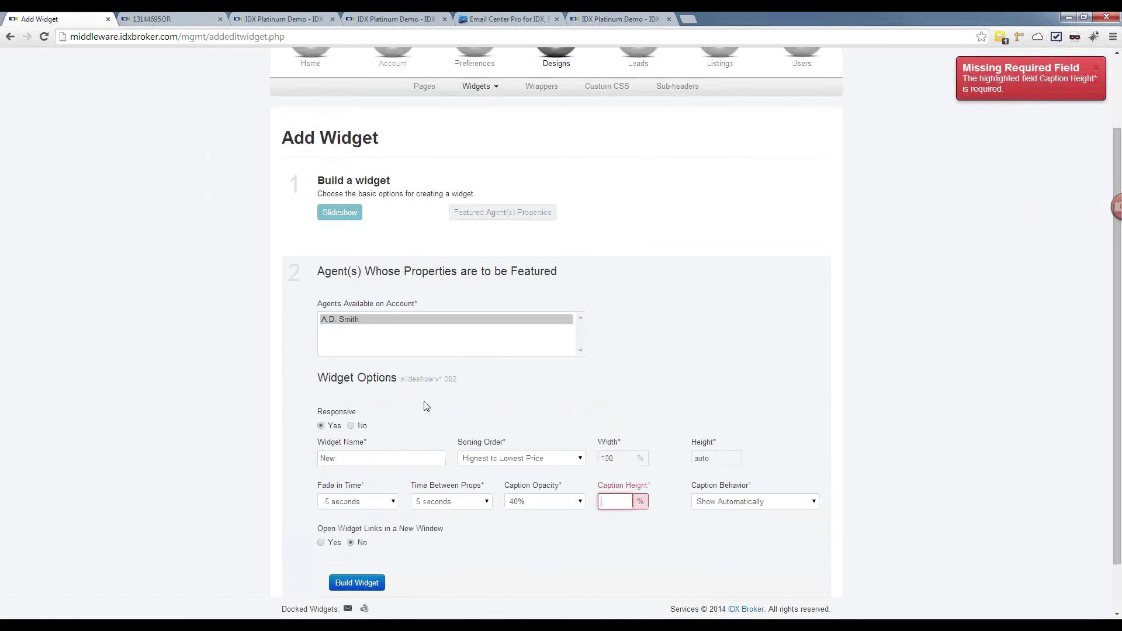
{"action": "type", "text": "100"}
{"action": "left_click", "coordinate": [348, 587]}
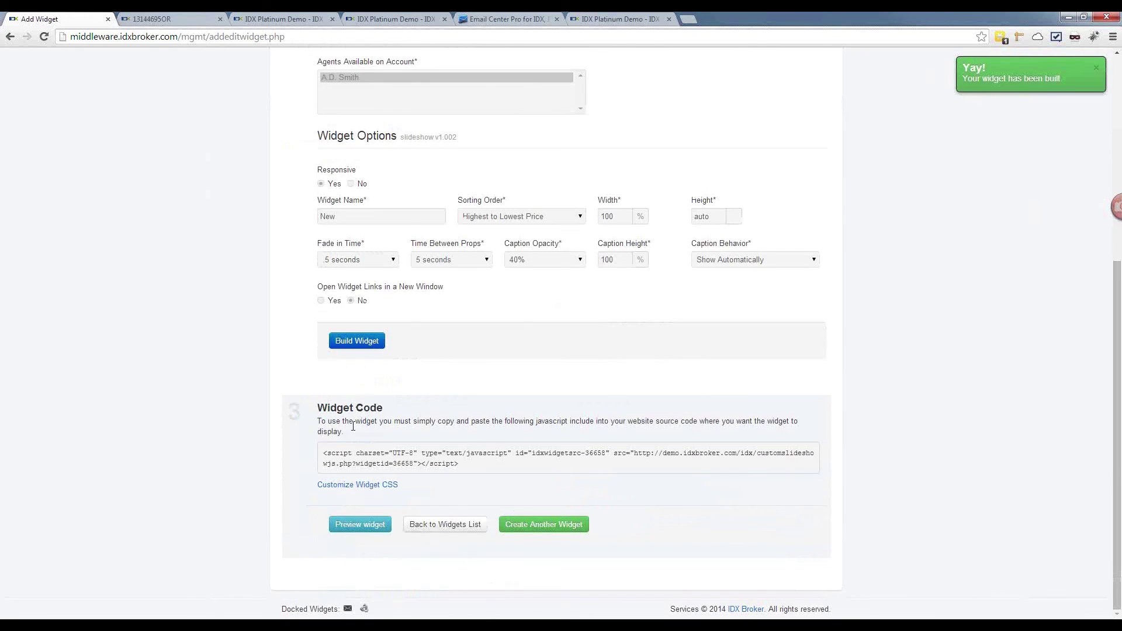
{"action": "left_click", "coordinate": [350, 522]}
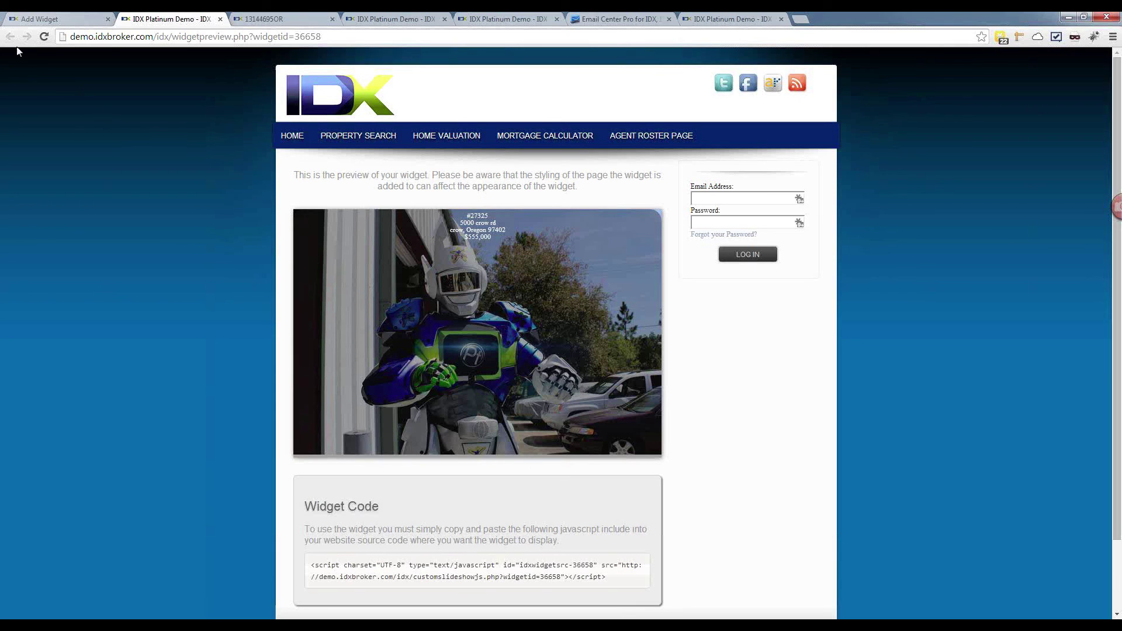
Step: Review the slideshow widget preview tab
{"action": "scroll", "coordinate": [401, 480], "scroll_direction": "down", "scroll_amount": 2}
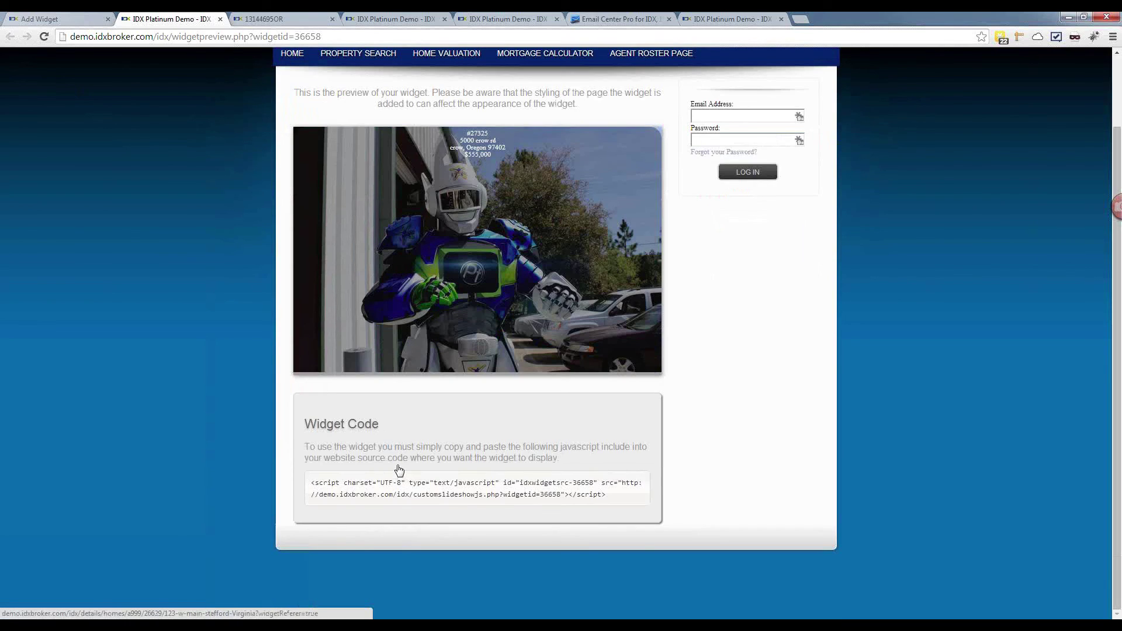
{"action": "scroll", "coordinate": [395, 469], "scroll_direction": "up", "scroll_amount": 2}
{"action": "scroll", "coordinate": [395, 468], "scroll_direction": "down", "scroll_amount": 1}
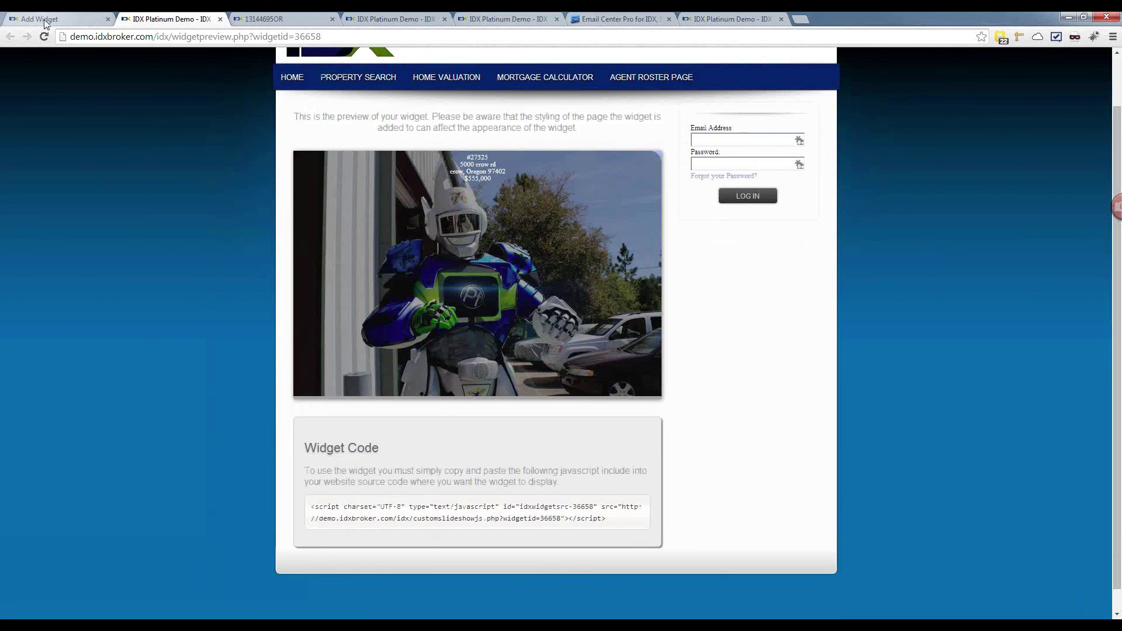
{"action": "mouse_move", "coordinate": [356, 80]}
{"action": "scroll", "coordinate": [327, 167], "scroll_direction": "up", "scroll_amount": 1}
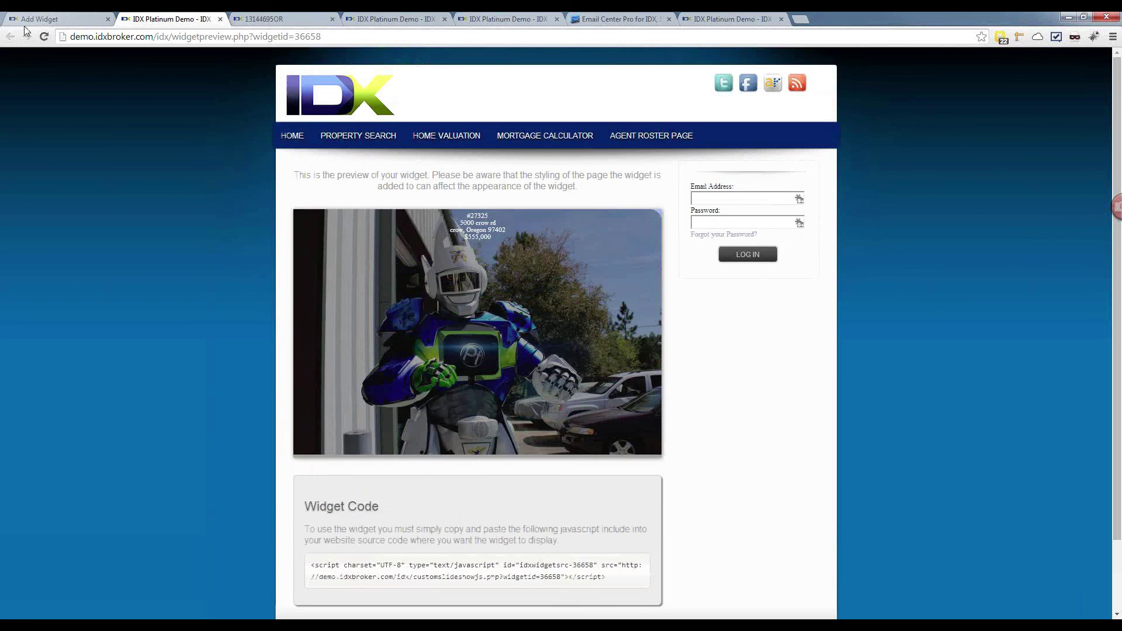
Step: Return to the widgets list and start a new link via Preferences > Saved Links > Add Saved Link
{"action": "left_click", "coordinate": [30, 22]}
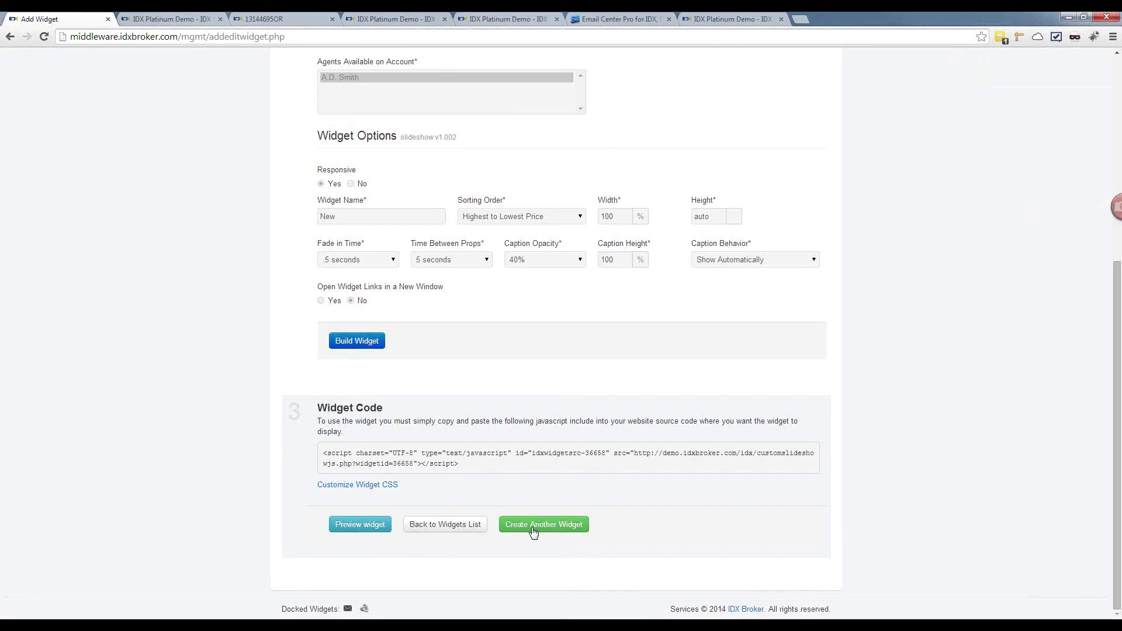
{"action": "left_click", "coordinate": [446, 525]}
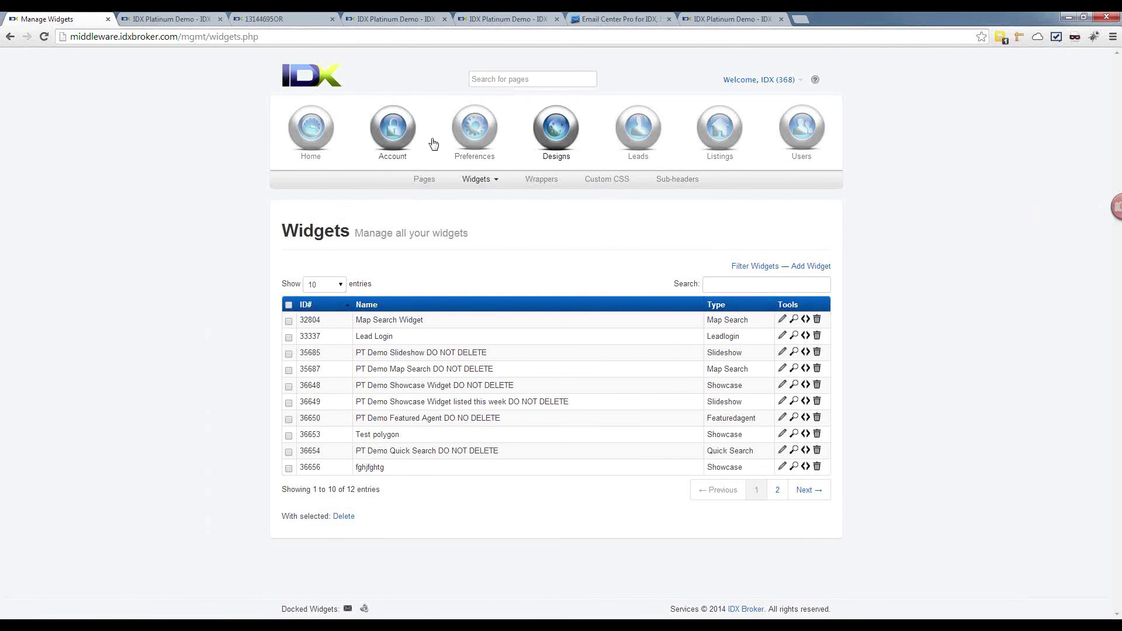
{"action": "mouse_move", "coordinate": [473, 138]}
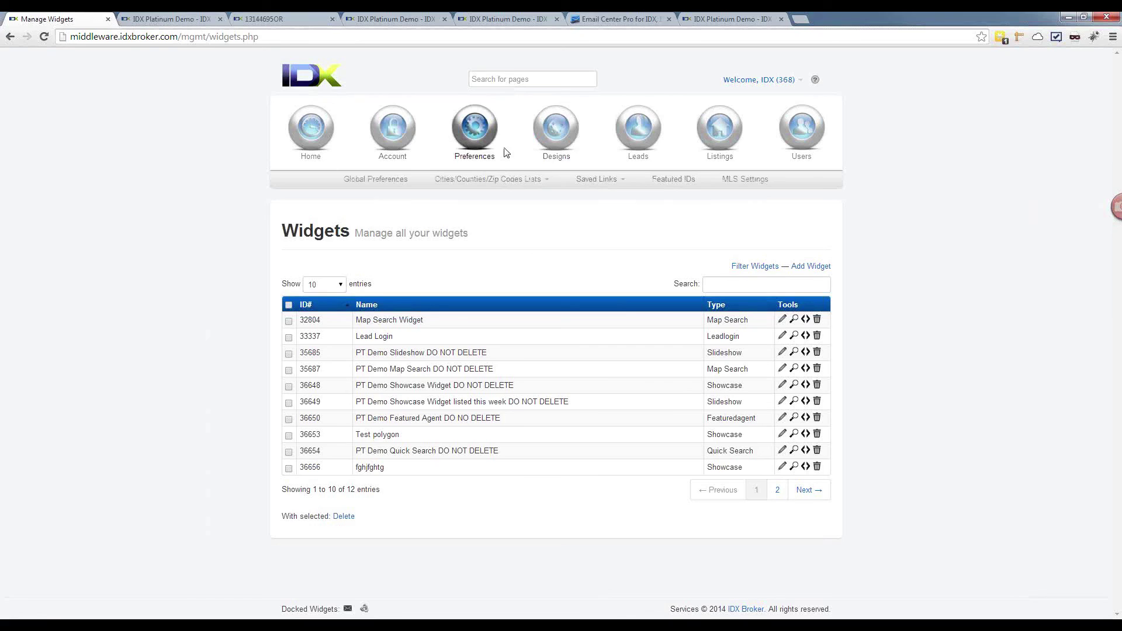
{"action": "left_click", "coordinate": [591, 221]}
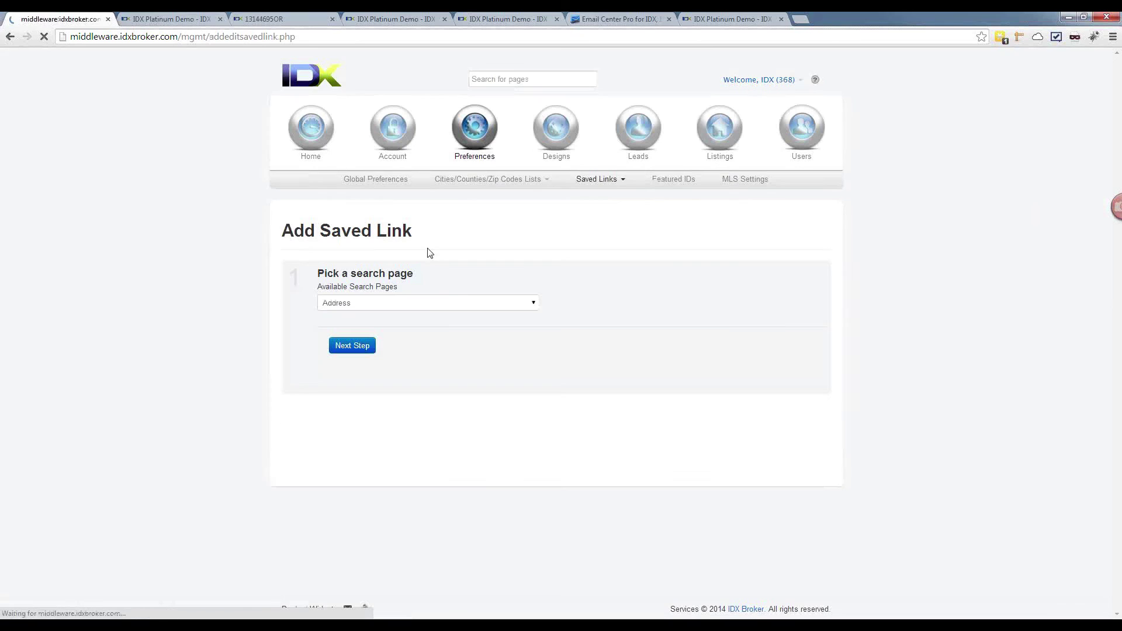
Step: Choose the Homes search page and limit the search to Beavercreek, Oregon
{"action": "left_click", "coordinate": [440, 303]}
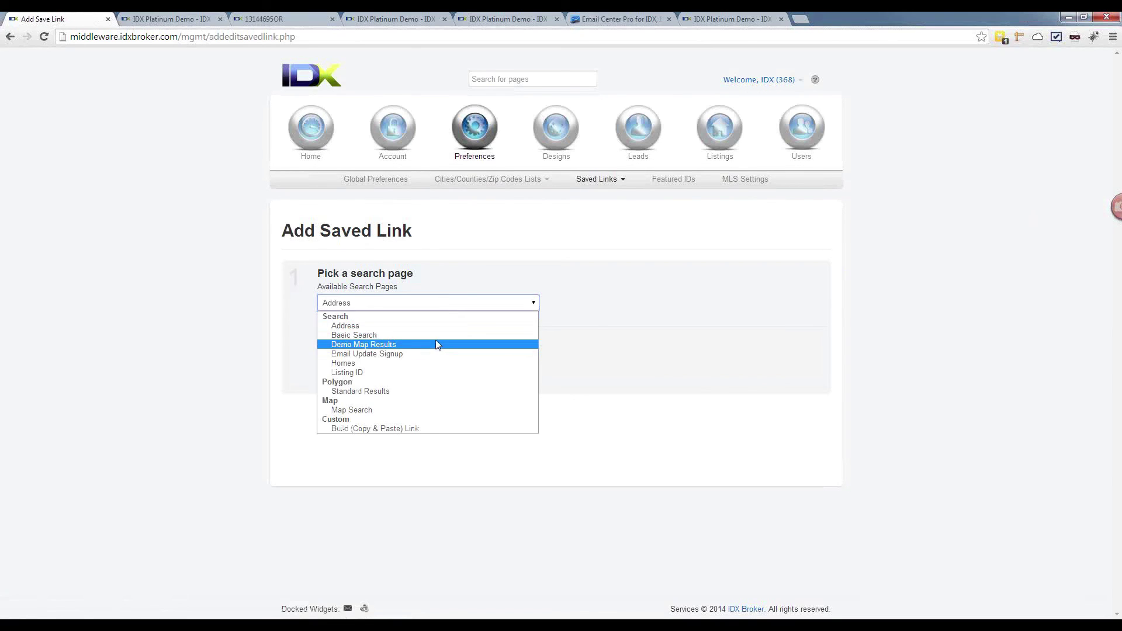
{"action": "left_click", "coordinate": [431, 364]}
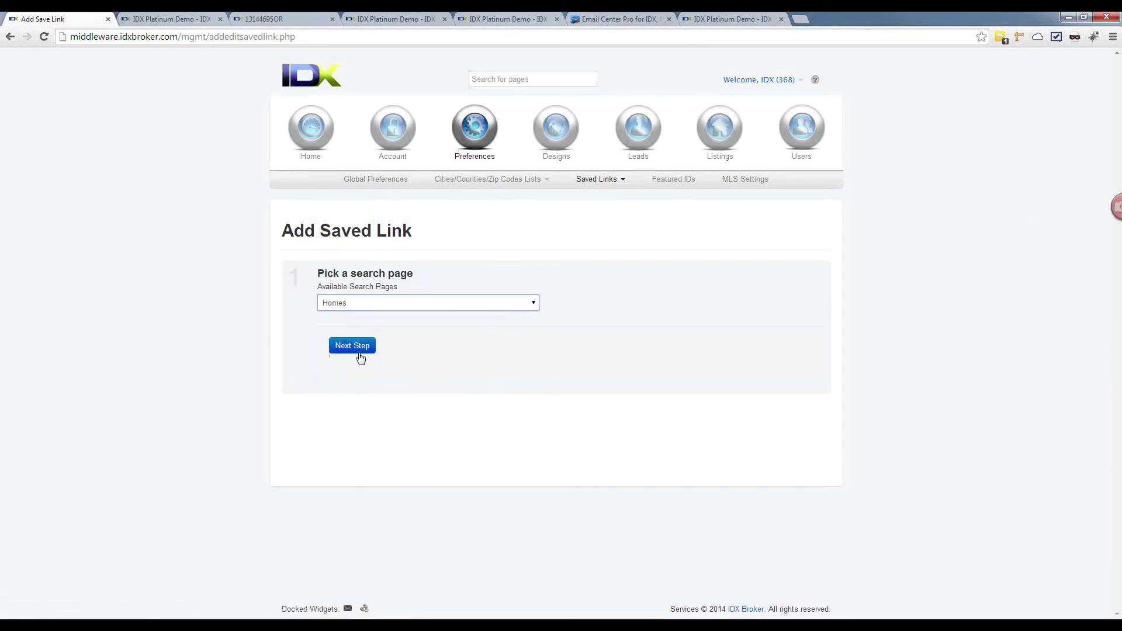
{"action": "left_click", "coordinate": [356, 349]}
{"action": "scroll", "coordinate": [350, 431], "scroll_direction": "down", "scroll_amount": 5}
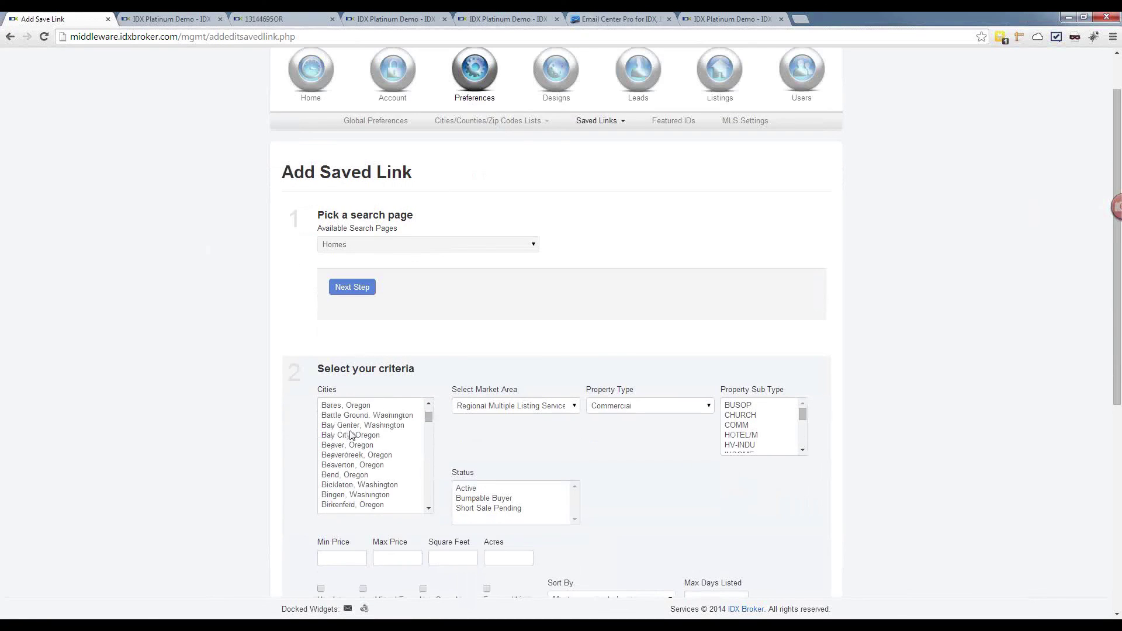
{"action": "scroll", "coordinate": [462, 451], "scroll_direction": "down", "scroll_amount": 1}
{"action": "scroll", "coordinate": [462, 452], "scroll_direction": "down", "scroll_amount": 2}
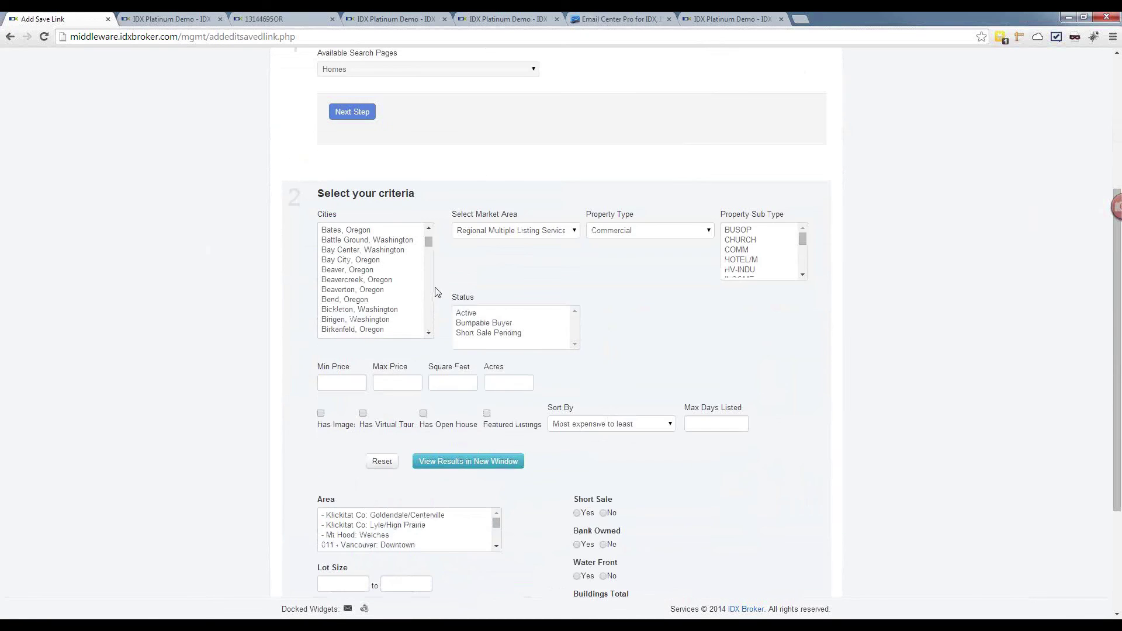
{"action": "left_click", "coordinate": [411, 280]}
{"action": "scroll", "coordinate": [356, 363], "scroll_direction": "down", "scroll_amount": 5}
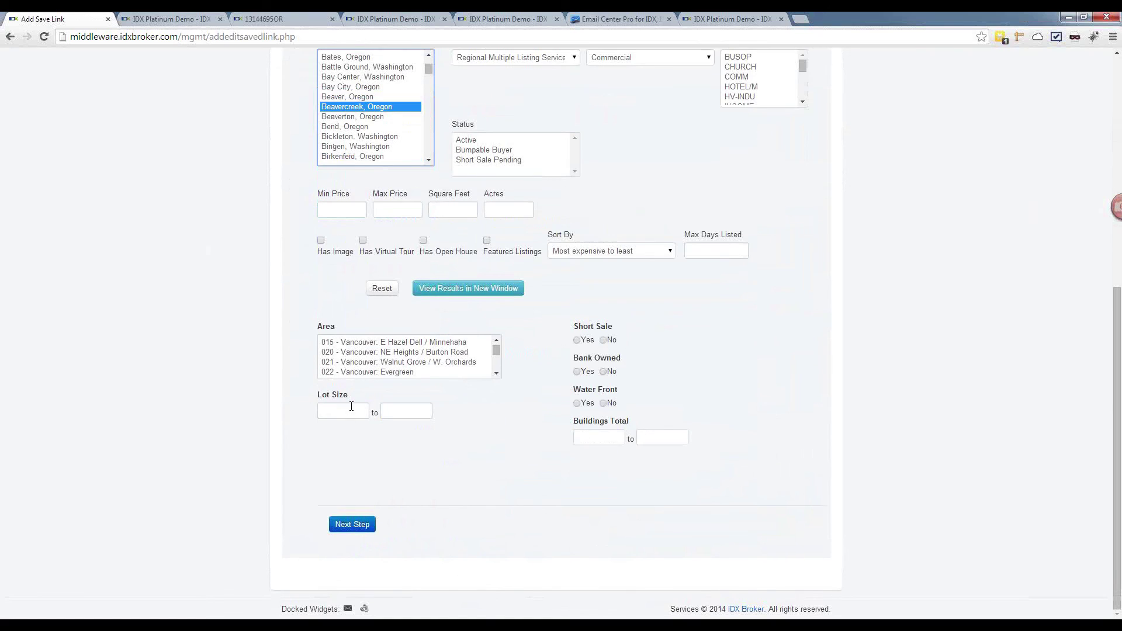
{"action": "left_click", "coordinate": [350, 524]}
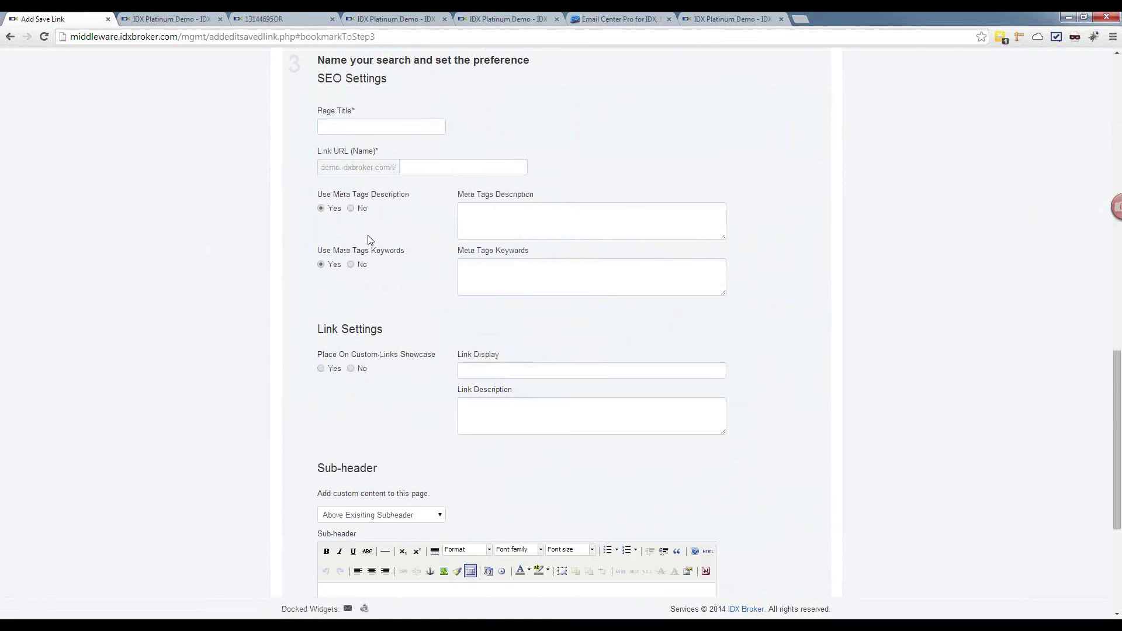
Step: Assign the link to the account's agent, title it adsmith, and save to Saved Links
{"action": "scroll", "coordinate": [368, 234], "scroll_direction": "down", "scroll_amount": 4}
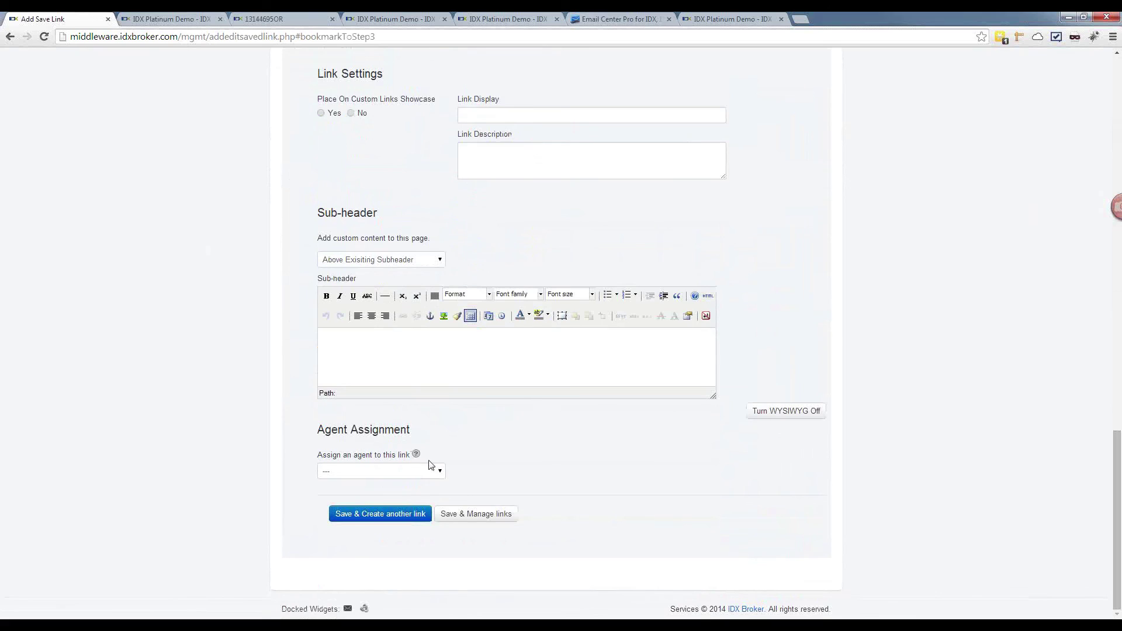
{"action": "left_click", "coordinate": [440, 471]}
{"action": "left_click", "coordinate": [439, 472]}
{"action": "left_click", "coordinate": [439, 473]}
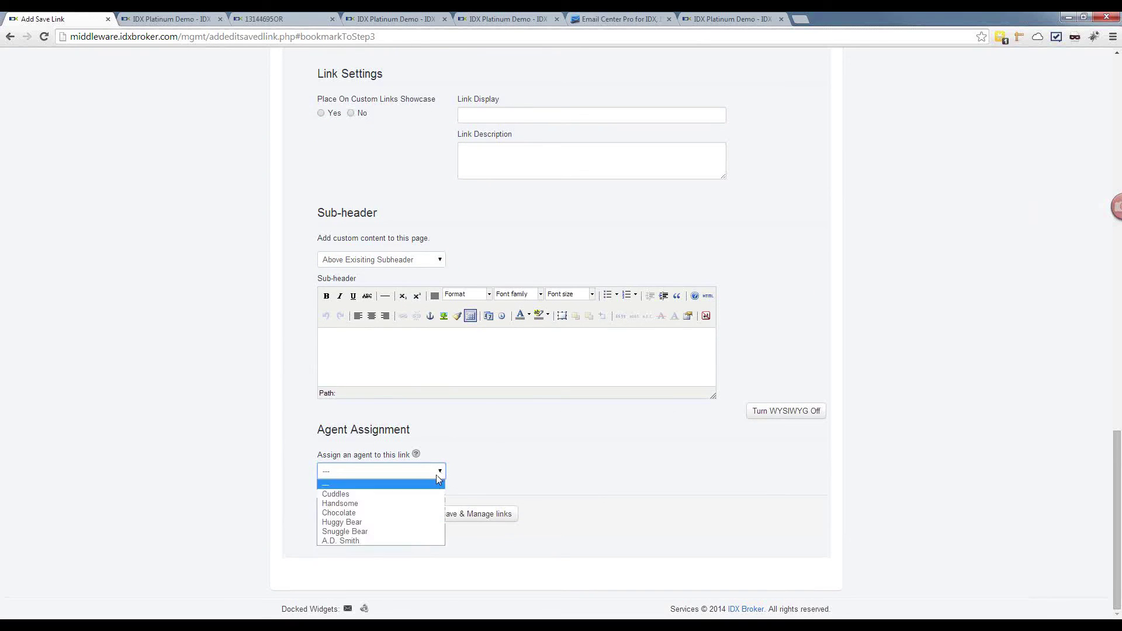
{"action": "left_click", "coordinate": [413, 540]}
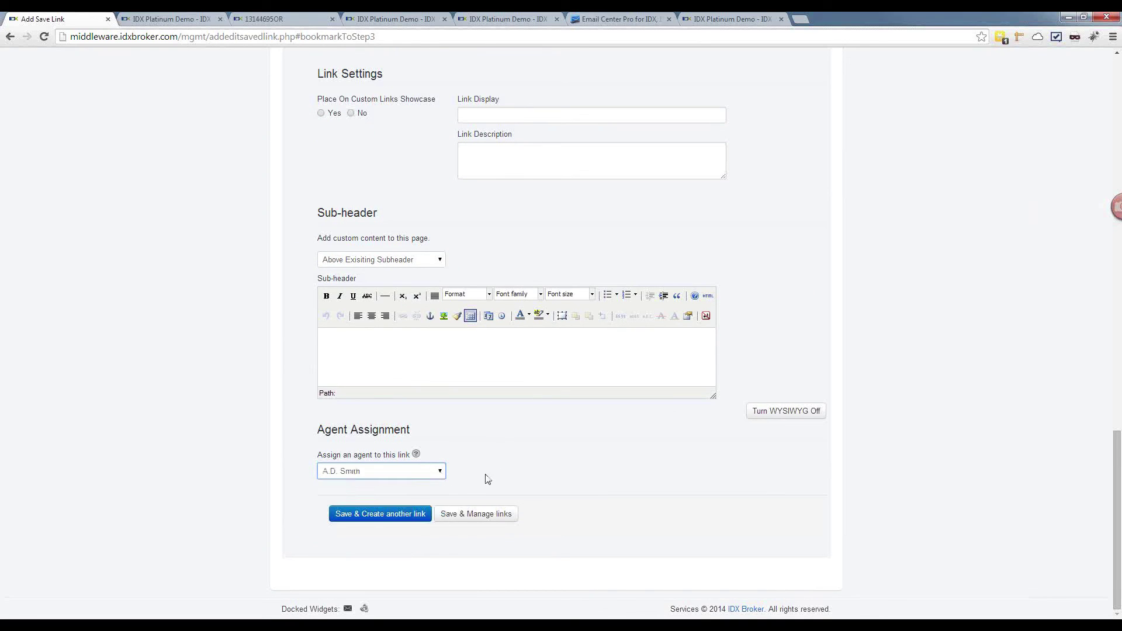
{"action": "left_click", "coordinate": [494, 520]}
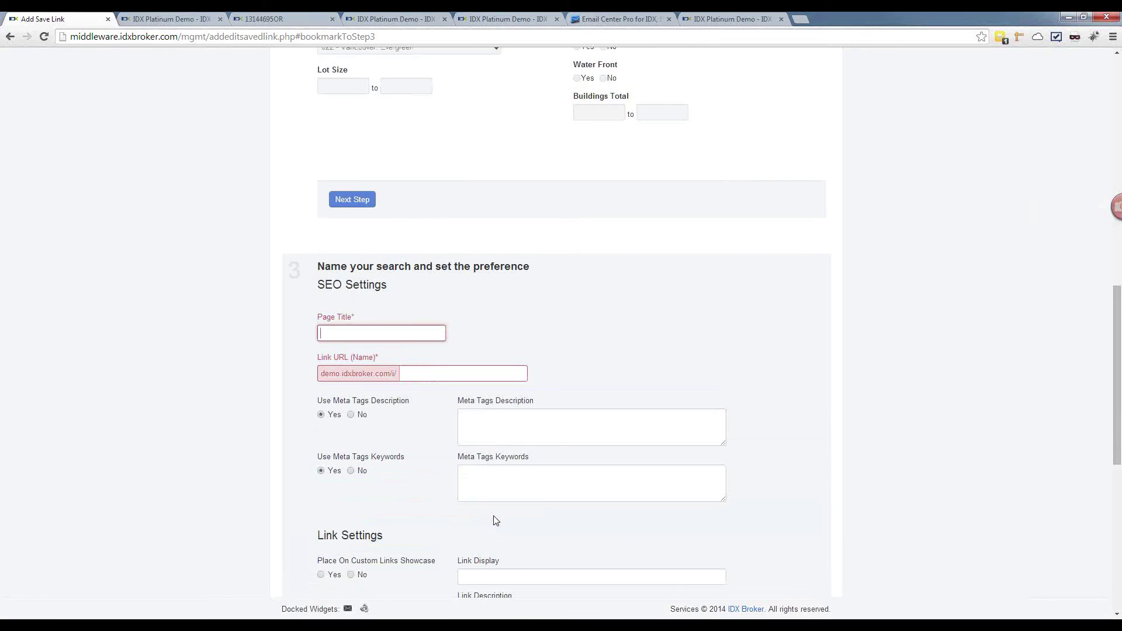
{"action": "type", "text": "adsmith"}
{"action": "key", "text": "Tab"}
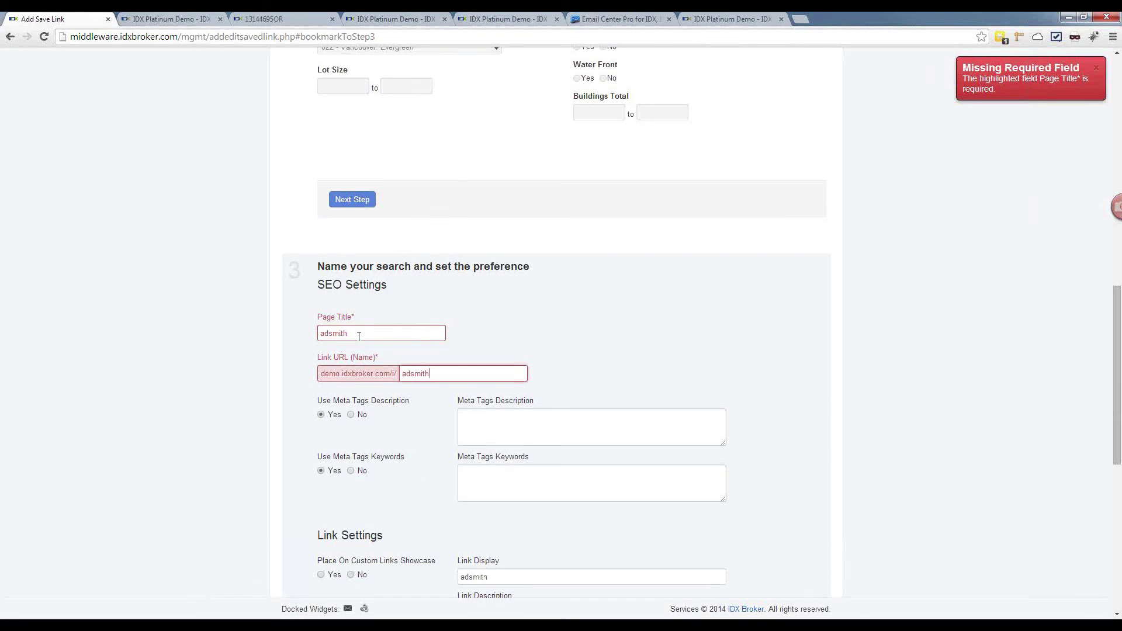
{"action": "scroll", "coordinate": [365, 371], "scroll_direction": "down", "scroll_amount": 8}
{"action": "left_click", "coordinate": [468, 516]}
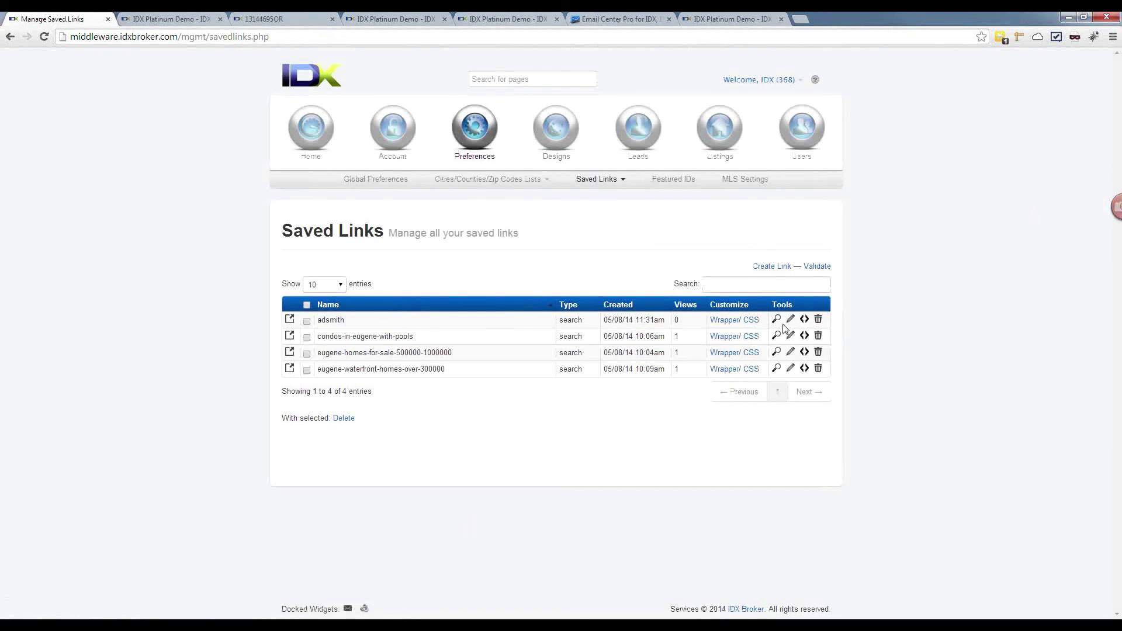
Step: Open the adsmith saved link in a new tab and copy its URL from the address bar
{"action": "left_click", "coordinate": [777, 320]}
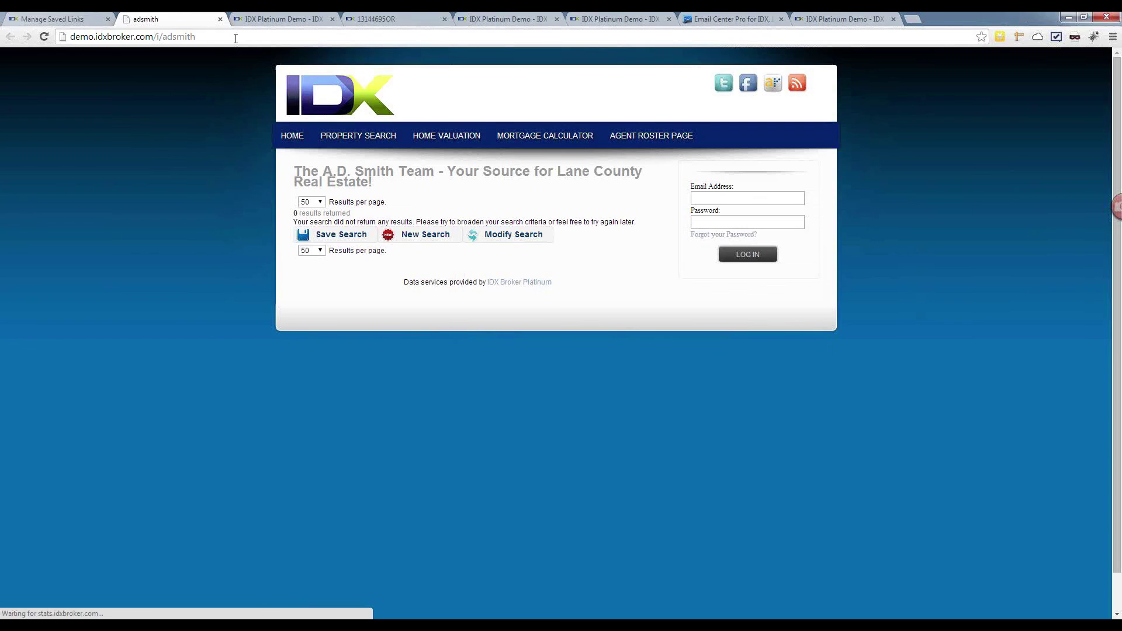
{"action": "left_click", "coordinate": [236, 38]}
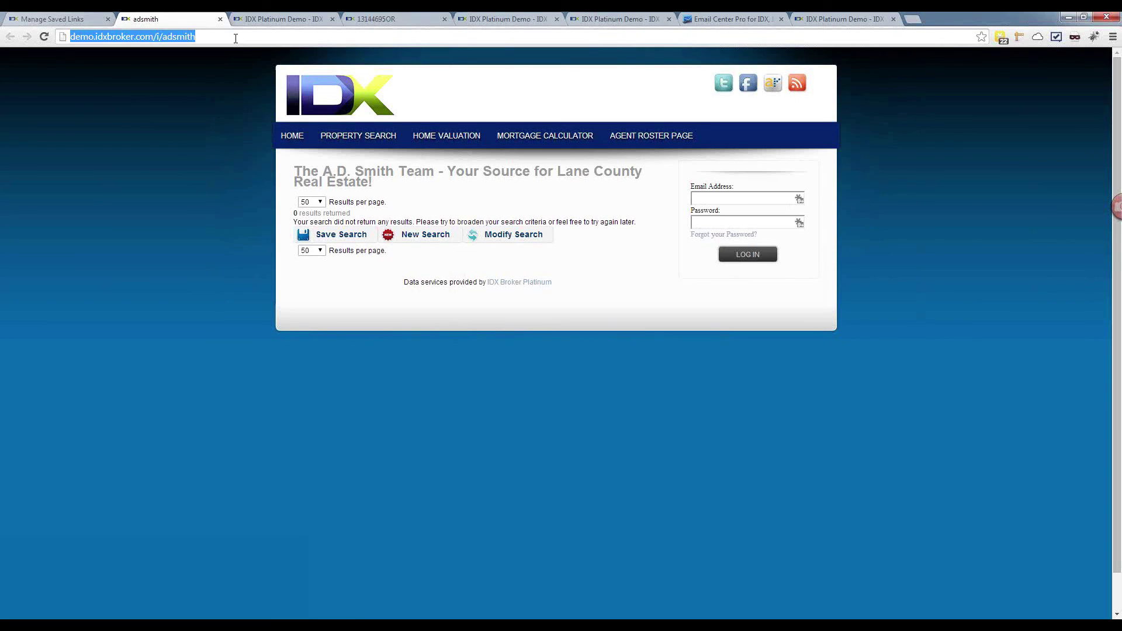
{"action": "right_click", "coordinate": [116, 39]}
{"action": "left_click", "coordinate": [133, 77]}
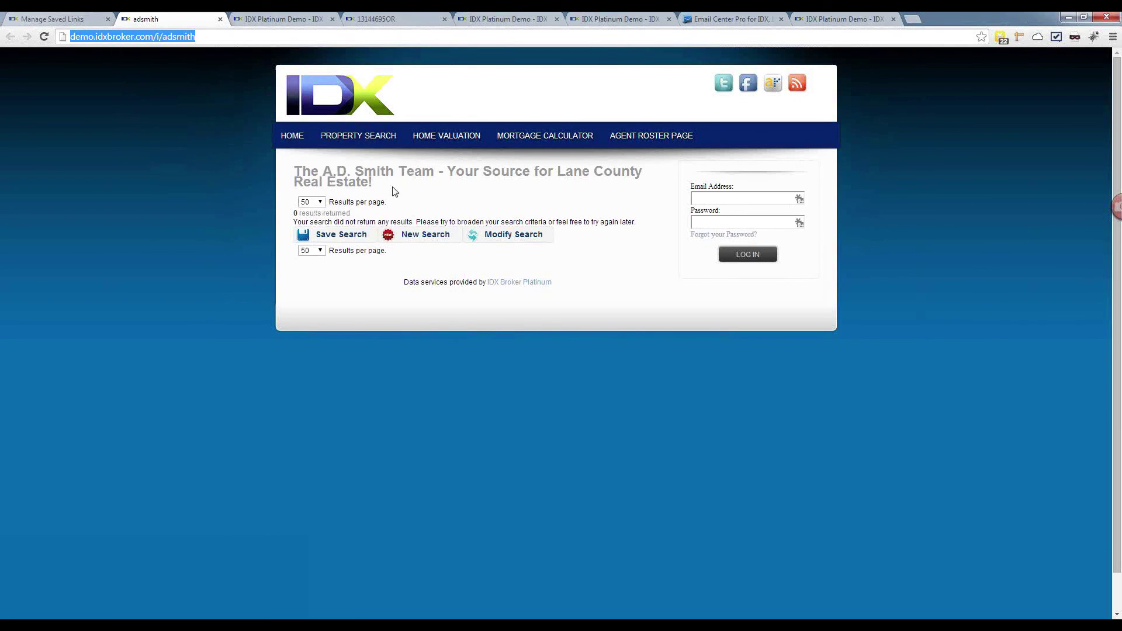
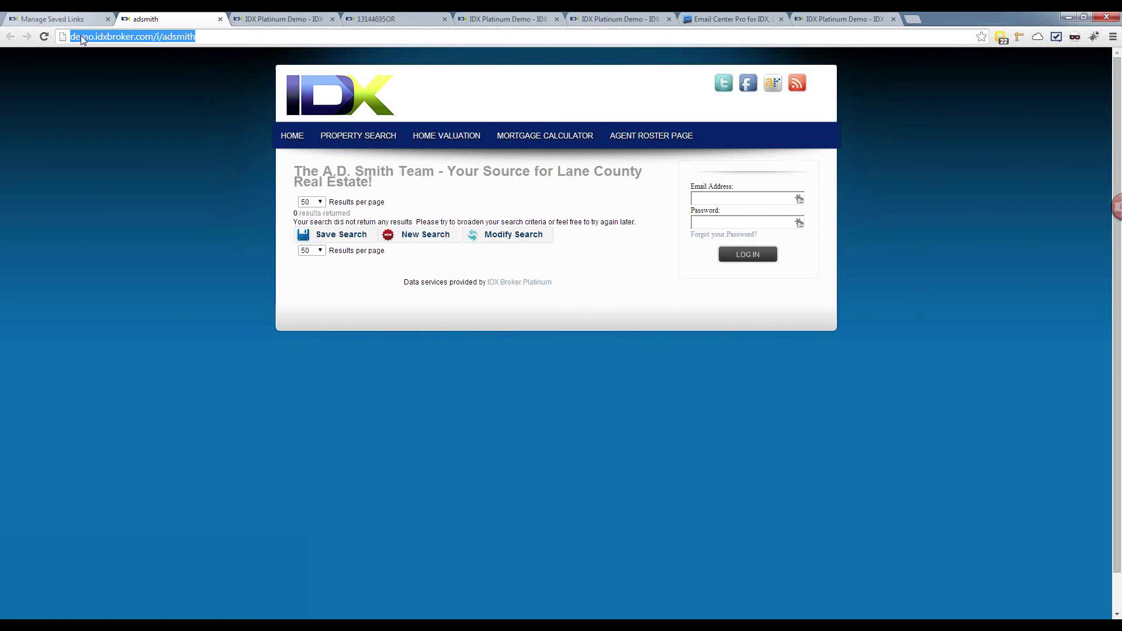
Step: Go back to Manage Saved Links and edit the condos-in-eugene-with-pools link
{"action": "left_click", "coordinate": [70, 20]}
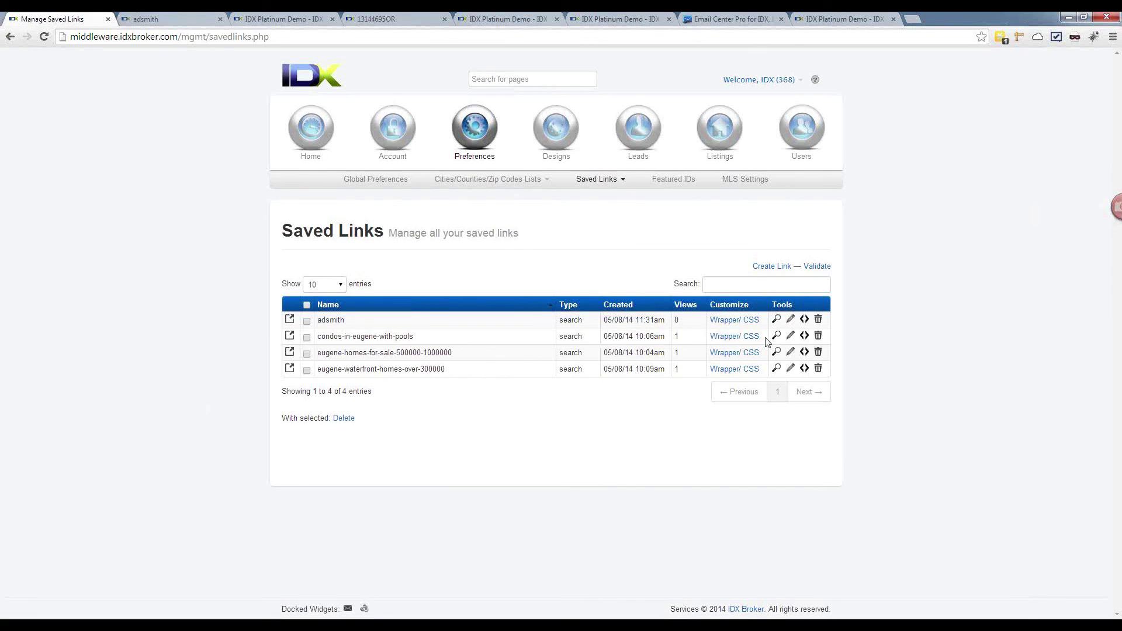
{"action": "left_click", "coordinate": [790, 337]}
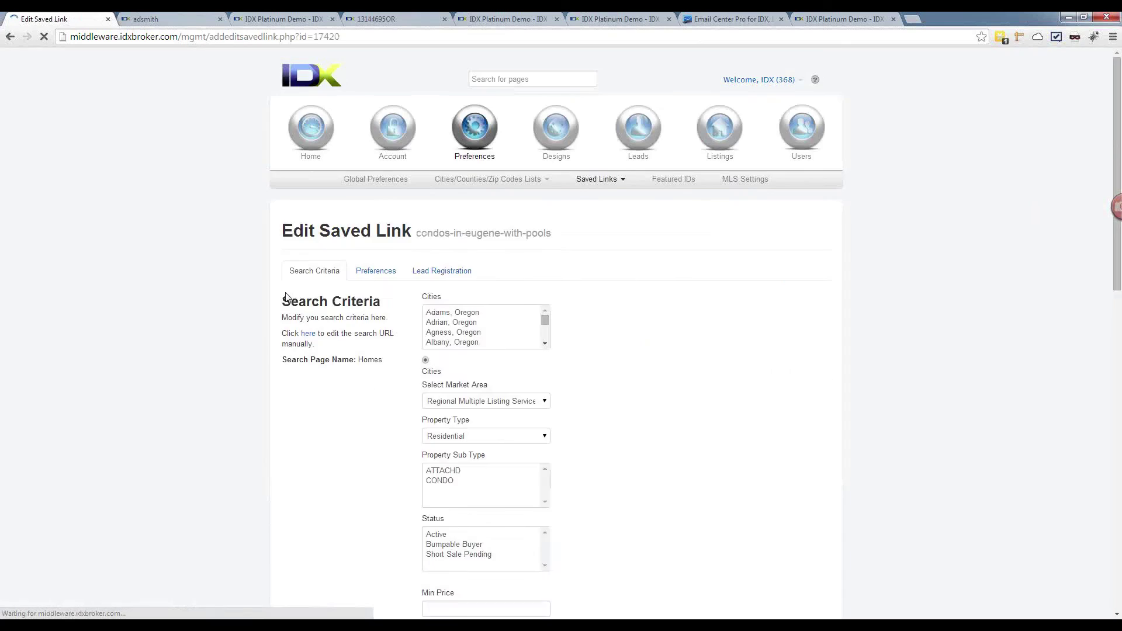
Step: Assign an agent in the condos link's Preferences, save changes, and return to Manage Saved Links
{"action": "scroll", "coordinate": [376, 393], "scroll_direction": "down", "scroll_amount": 10}
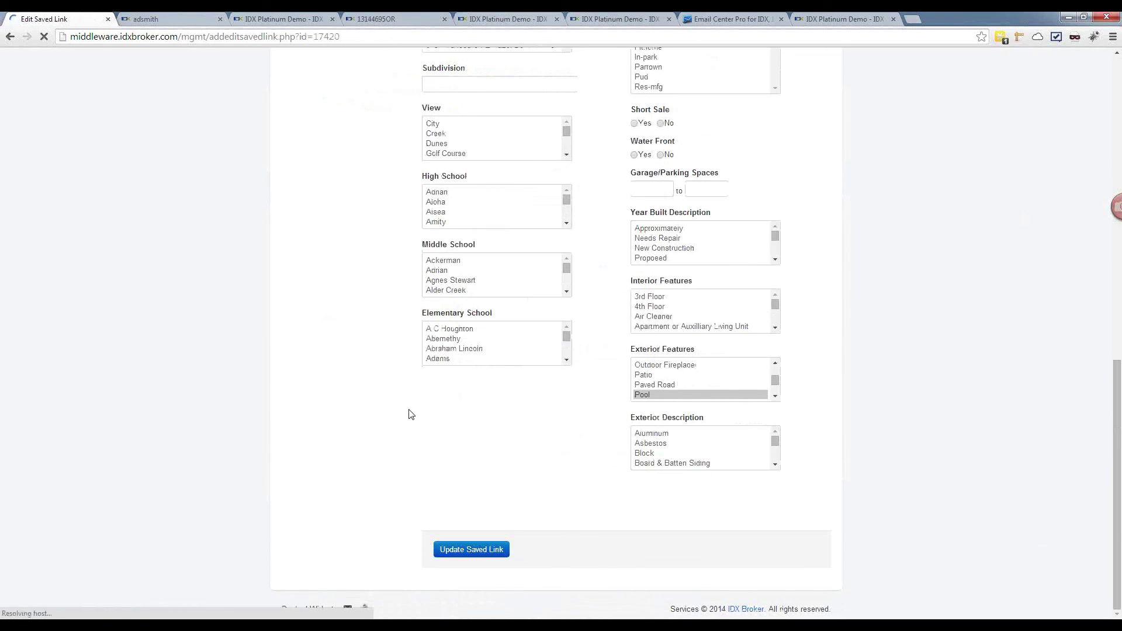
{"action": "scroll", "coordinate": [411, 415], "scroll_direction": "down", "scroll_amount": 3}
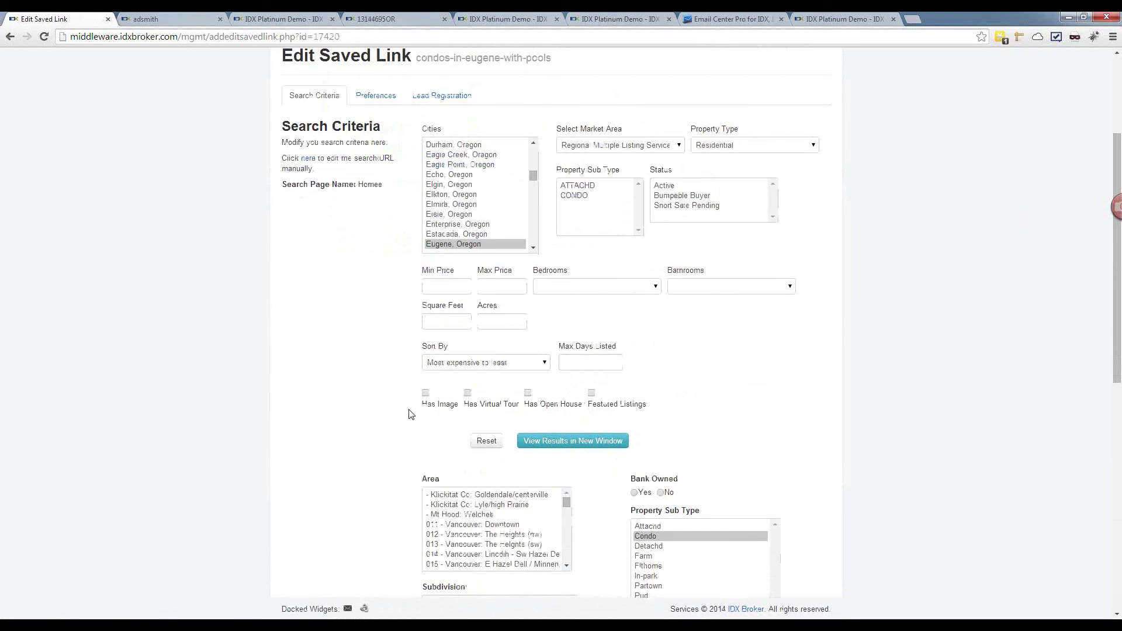
{"action": "left_click", "coordinate": [375, 96]}
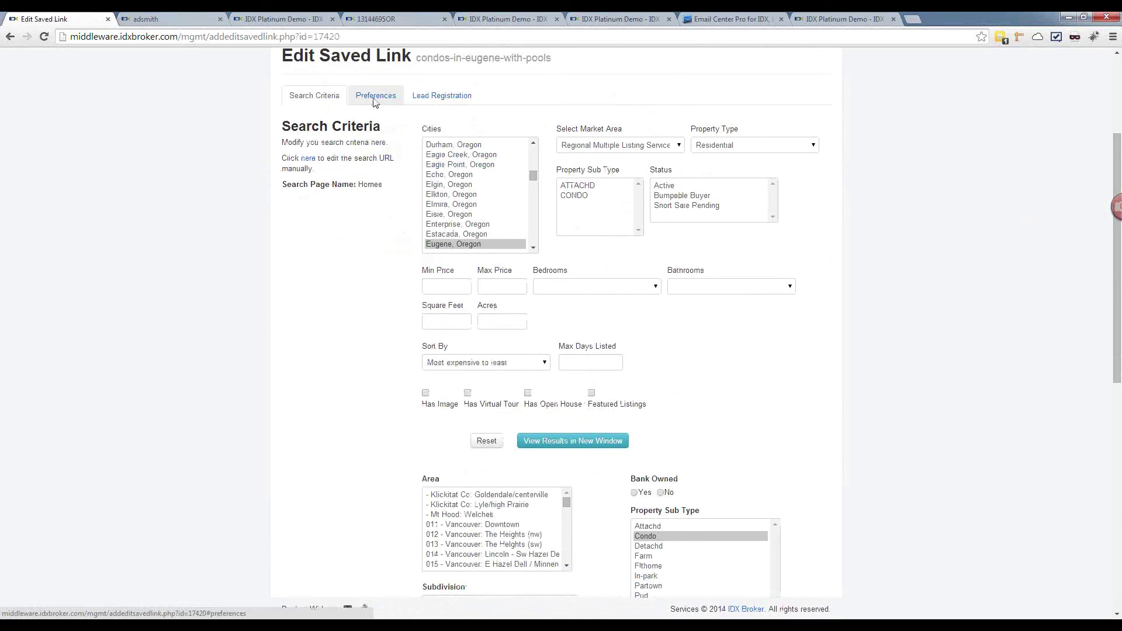
{"action": "scroll", "coordinate": [425, 249], "scroll_direction": "down", "scroll_amount": 2}
{"action": "scroll", "coordinate": [425, 249], "scroll_direction": "down", "scroll_amount": 3}
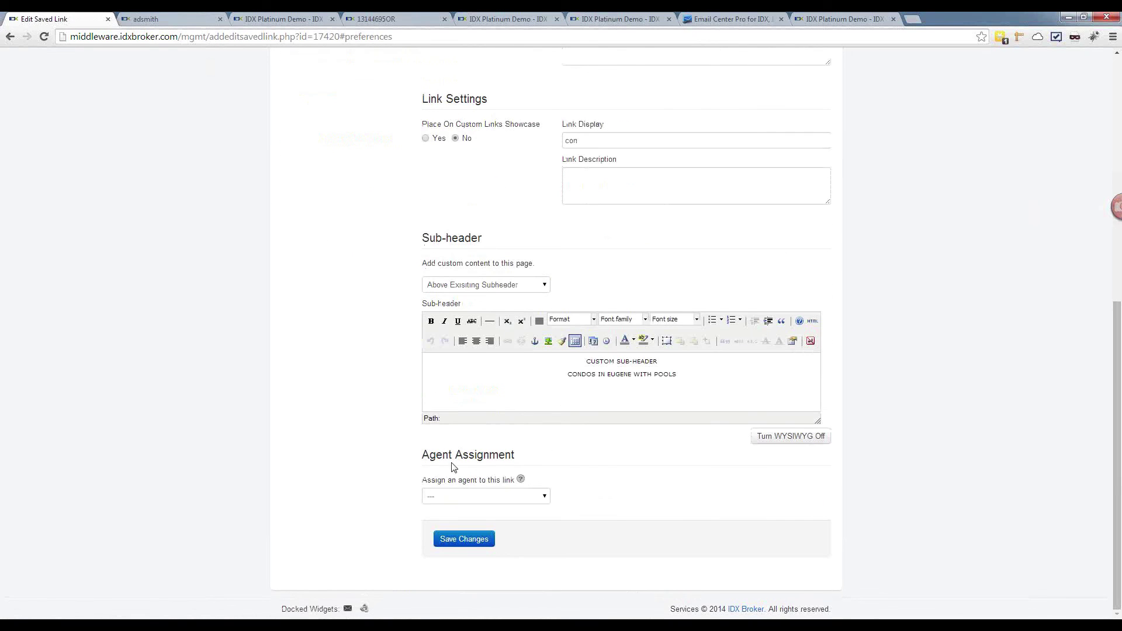
{"action": "left_click", "coordinate": [486, 496]}
{"action": "left_click", "coordinate": [479, 566]}
{"action": "left_click", "coordinate": [454, 537]}
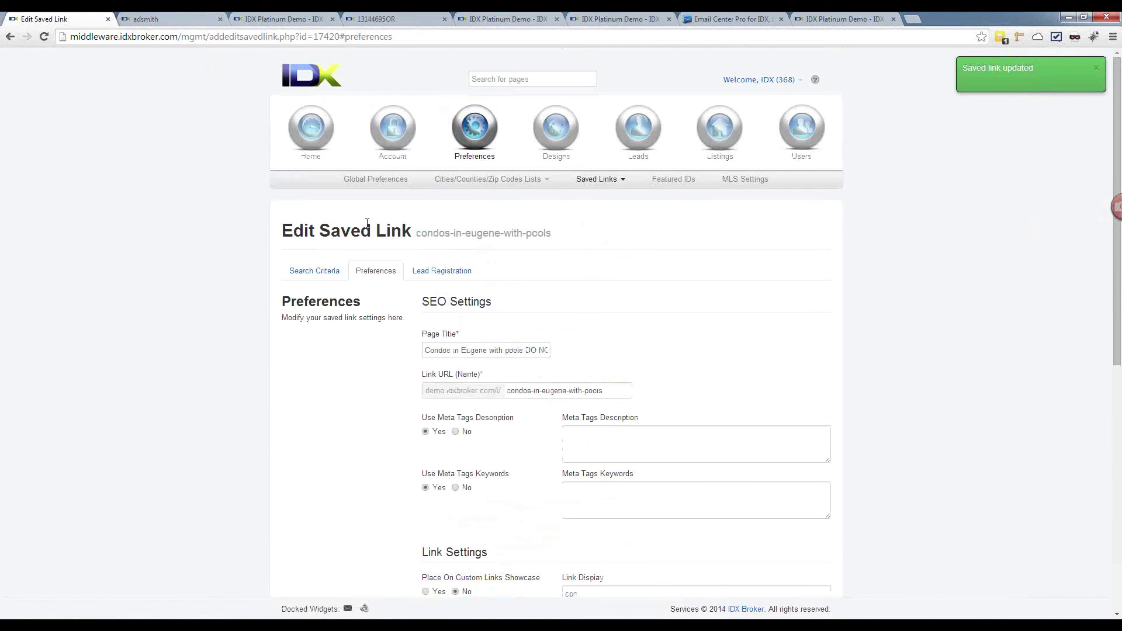
{"action": "left_click", "coordinate": [583, 181]}
{"action": "left_click", "coordinate": [584, 197]}
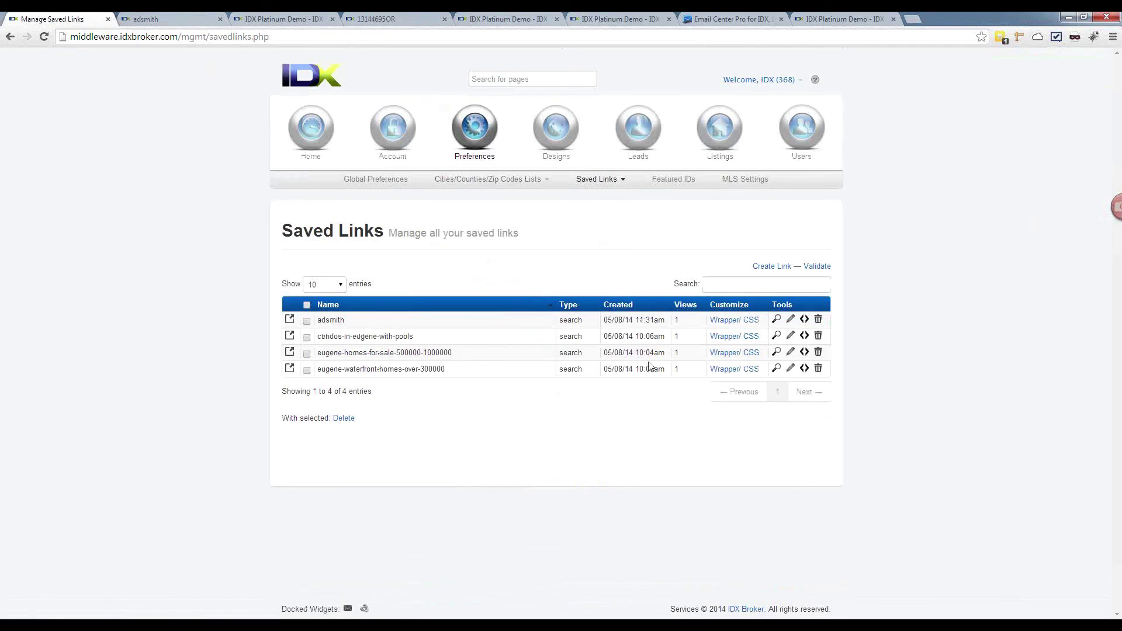
Step: Preview the condos-in-eugene-with-pools link and scroll through its Eugene condo results
{"action": "left_click", "coordinate": [776, 336]}
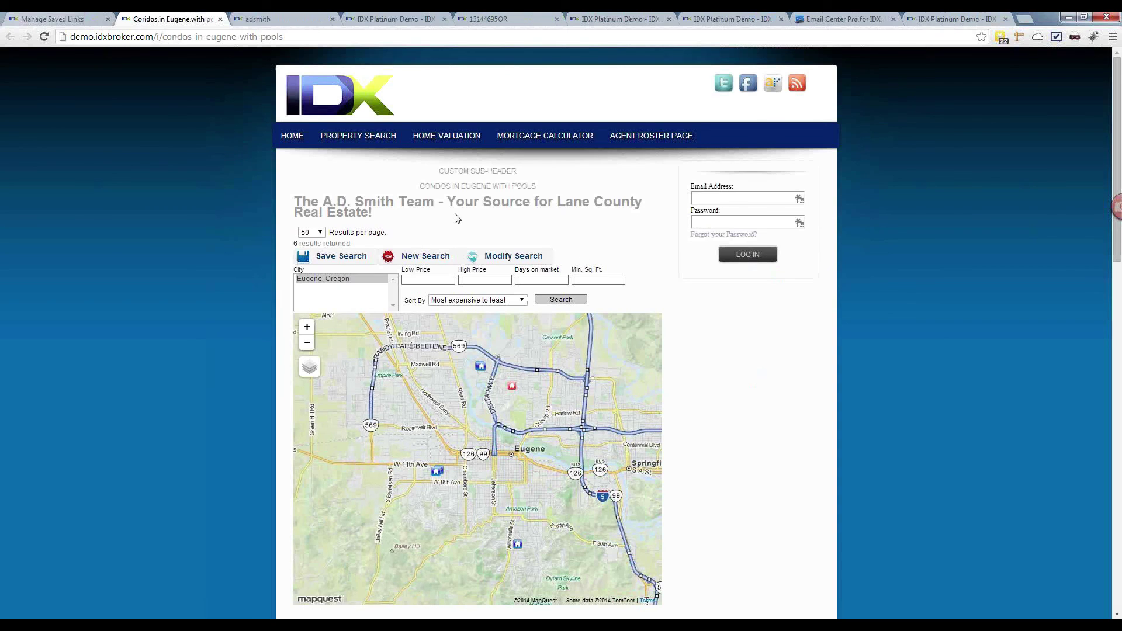
{"action": "scroll", "coordinate": [195, 222], "scroll_direction": "down", "scroll_amount": 3}
{"action": "scroll", "coordinate": [197, 223], "scroll_direction": "down", "scroll_amount": 8}
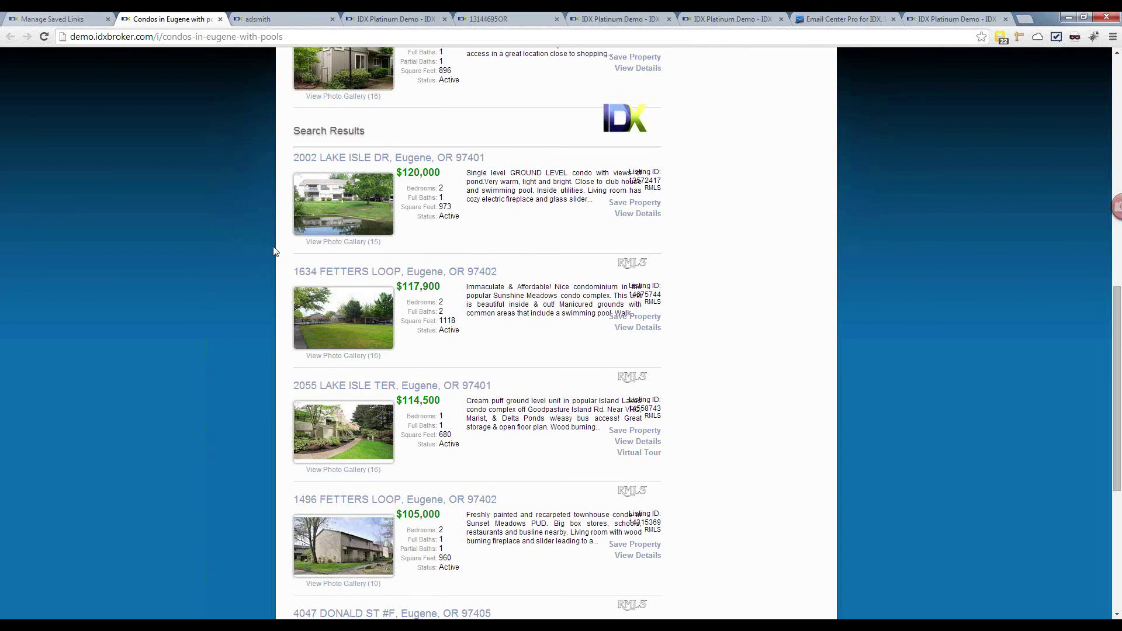
{"action": "scroll", "coordinate": [274, 252], "scroll_direction": "up", "scroll_amount": 10}
Step: Return to the Manage Saved Links tab and go to Users > Agents
{"action": "left_click", "coordinate": [48, 19]}
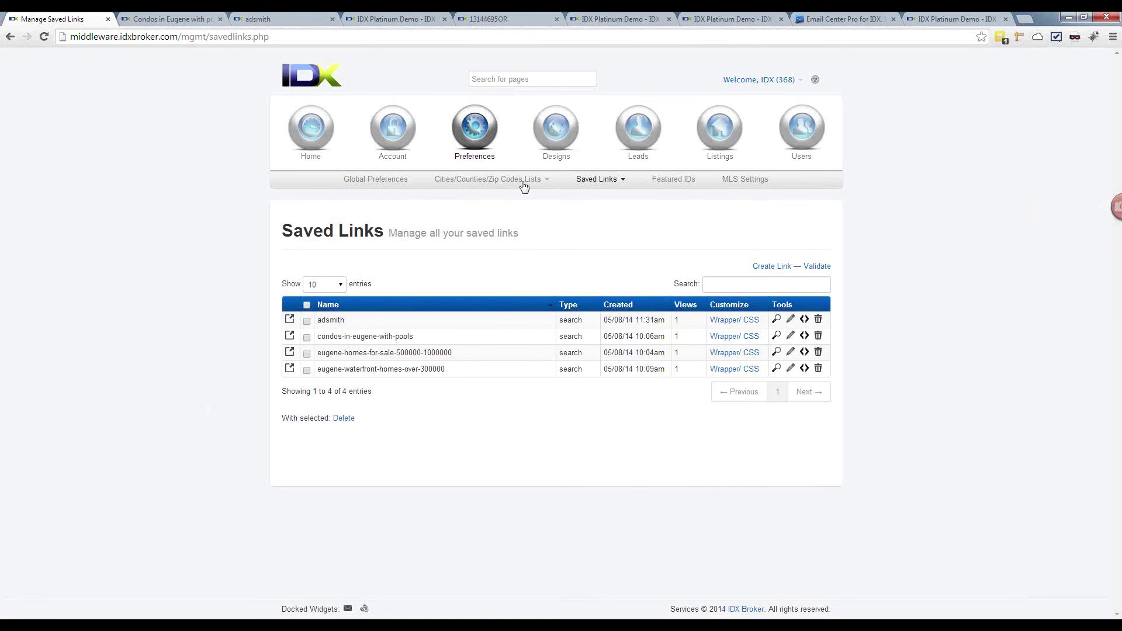
{"action": "left_click", "coordinate": [465, 179]}
{"action": "left_click", "coordinate": [463, 198]}
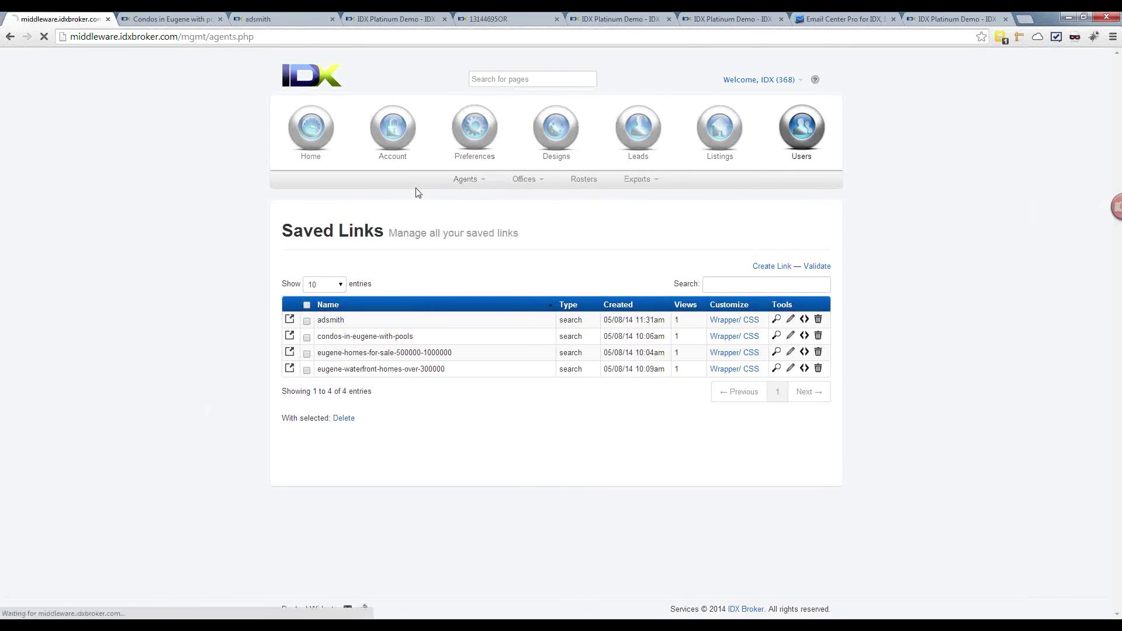